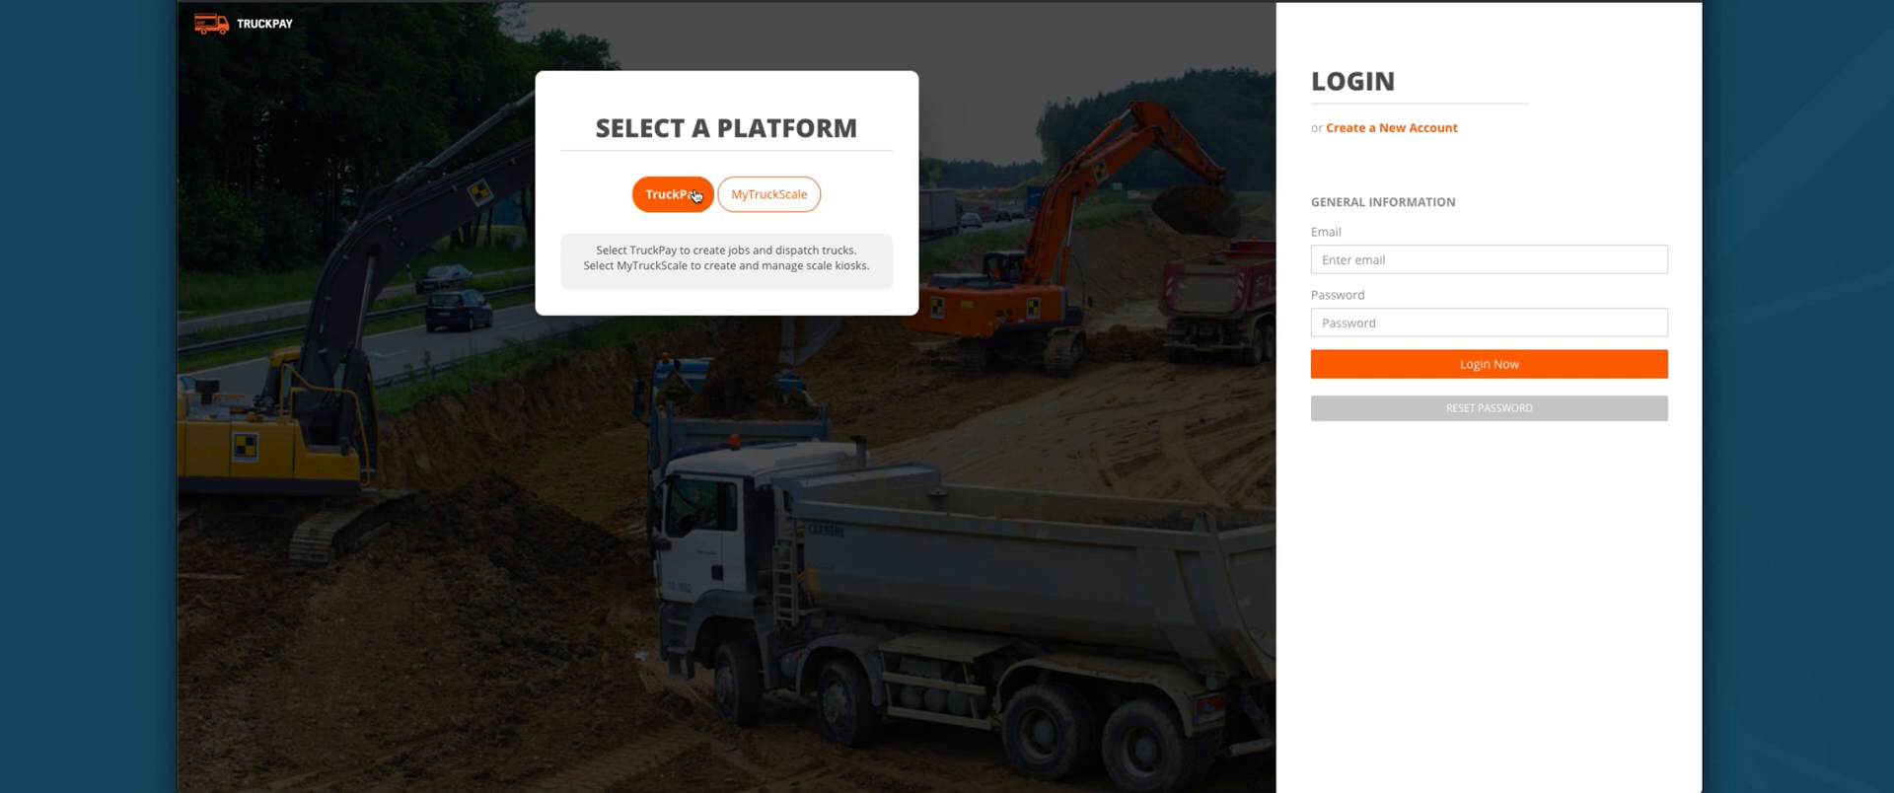
# Step: Open the Create a New Account form and try the first and last name fields
pyautogui.click(1382, 257)
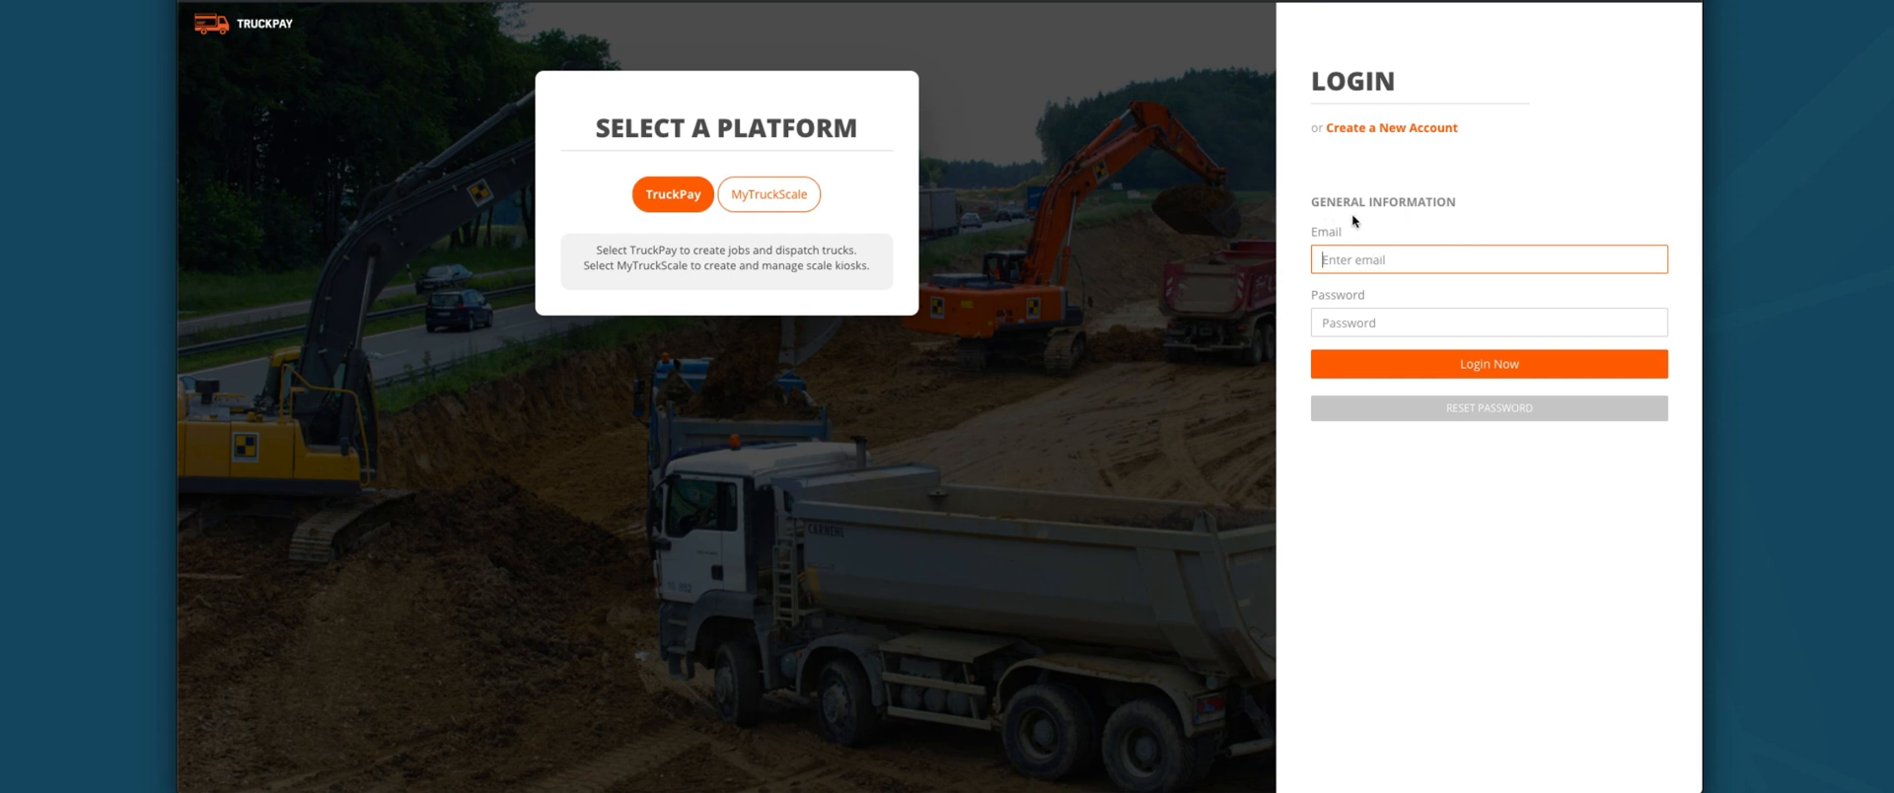
pyautogui.click(1398, 131)
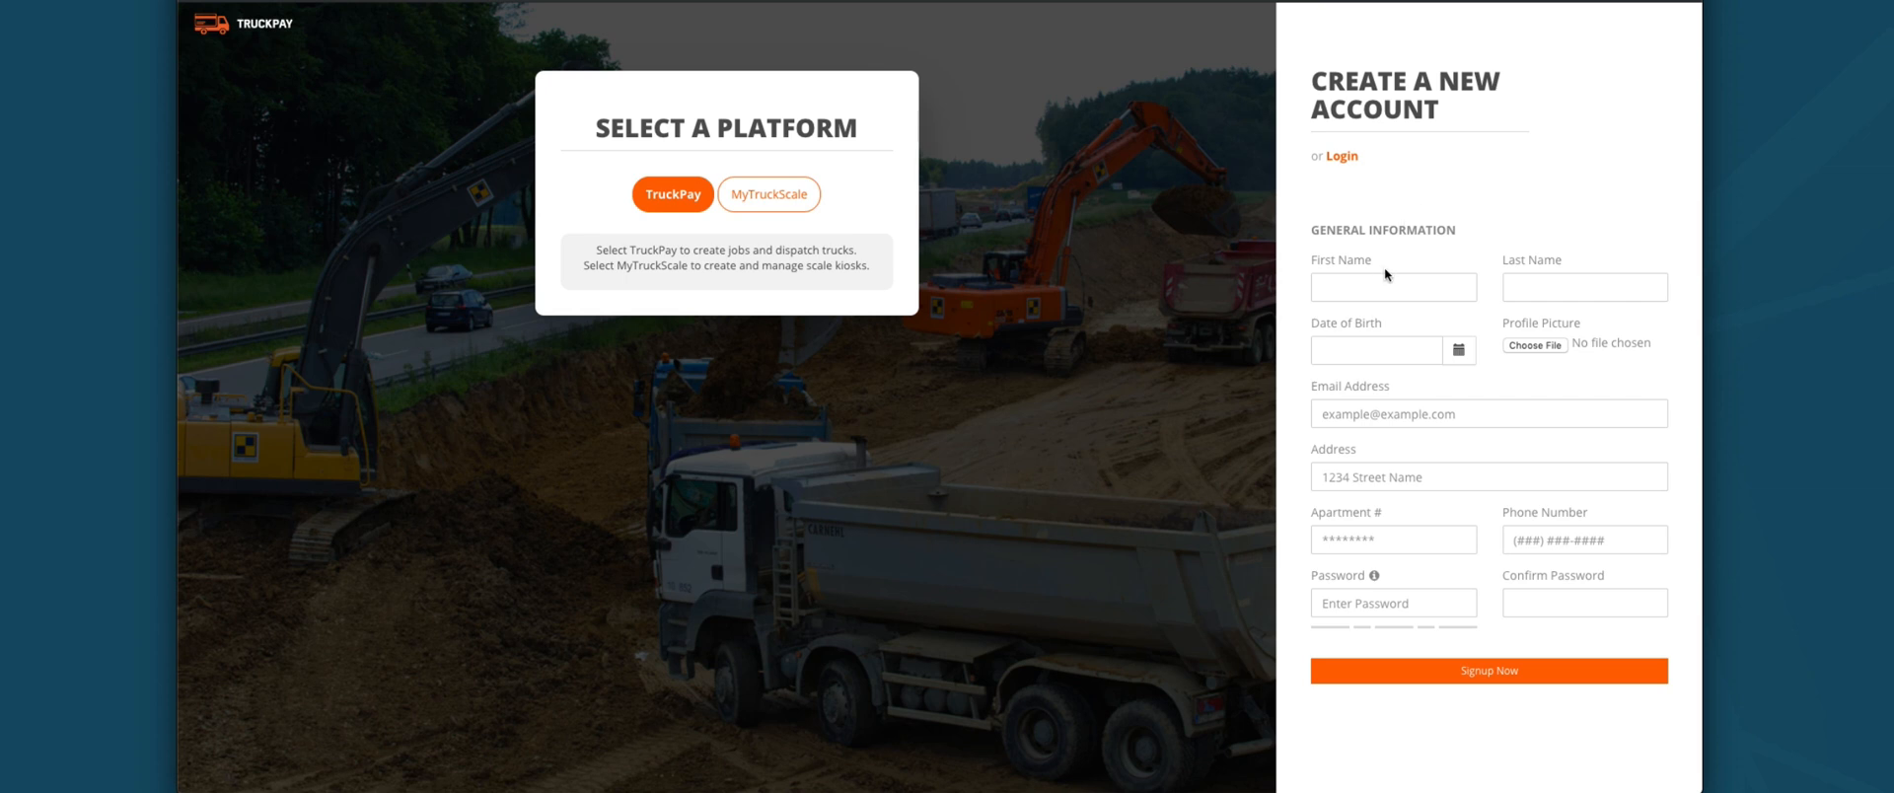
pyautogui.click(1363, 289)
pyautogui.click(1559, 286)
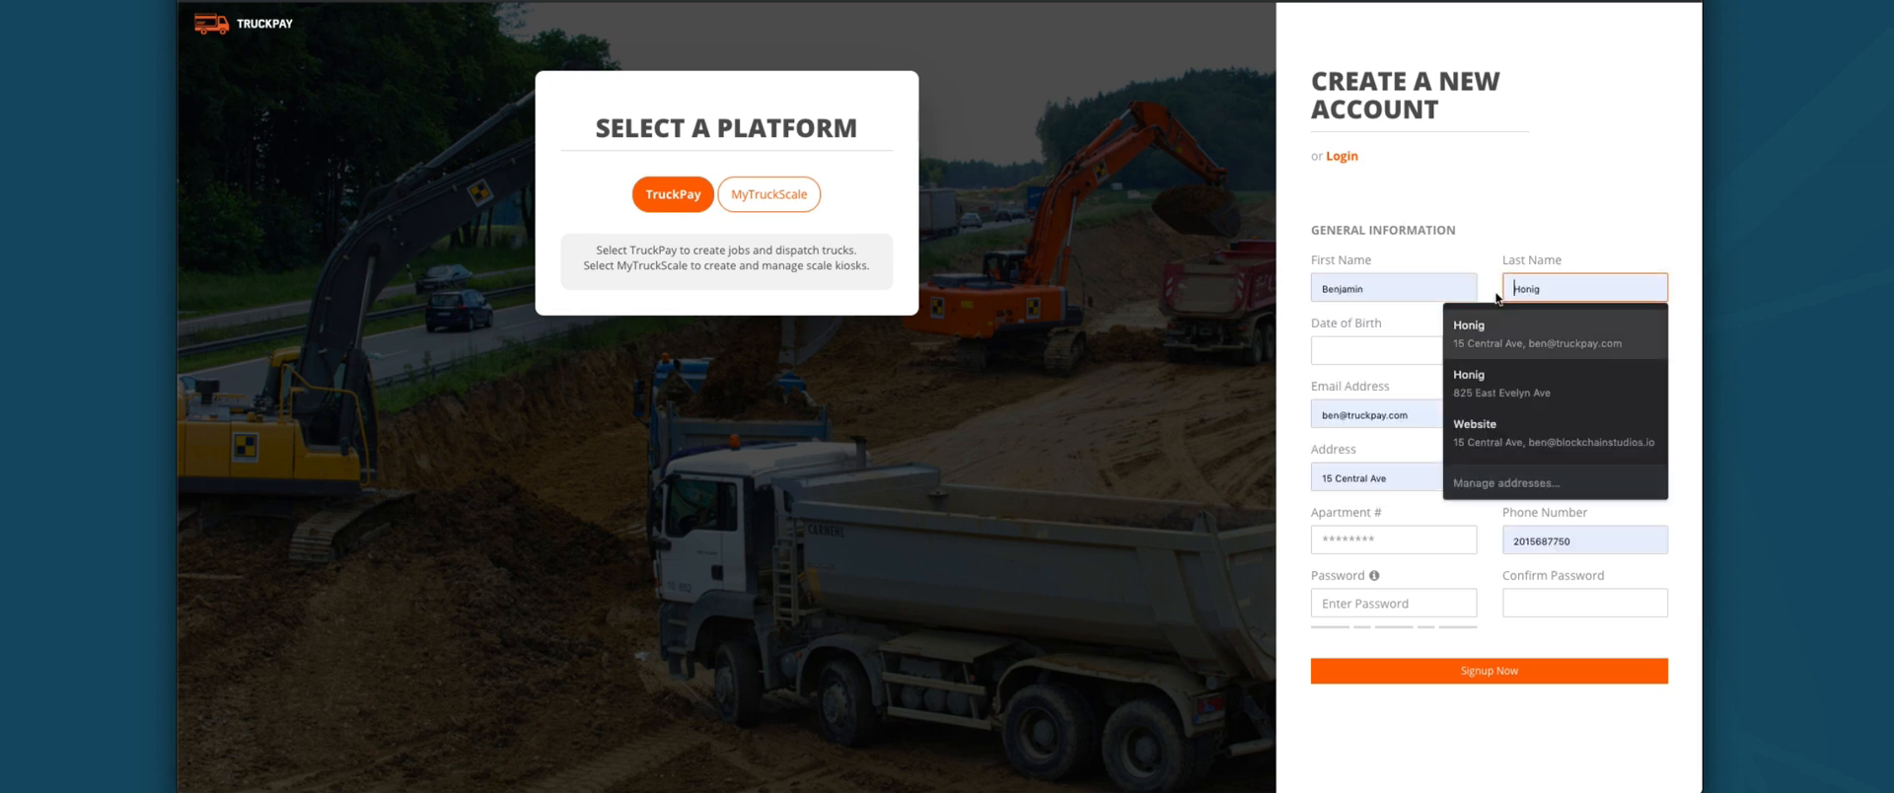
pyautogui.click(1475, 219)
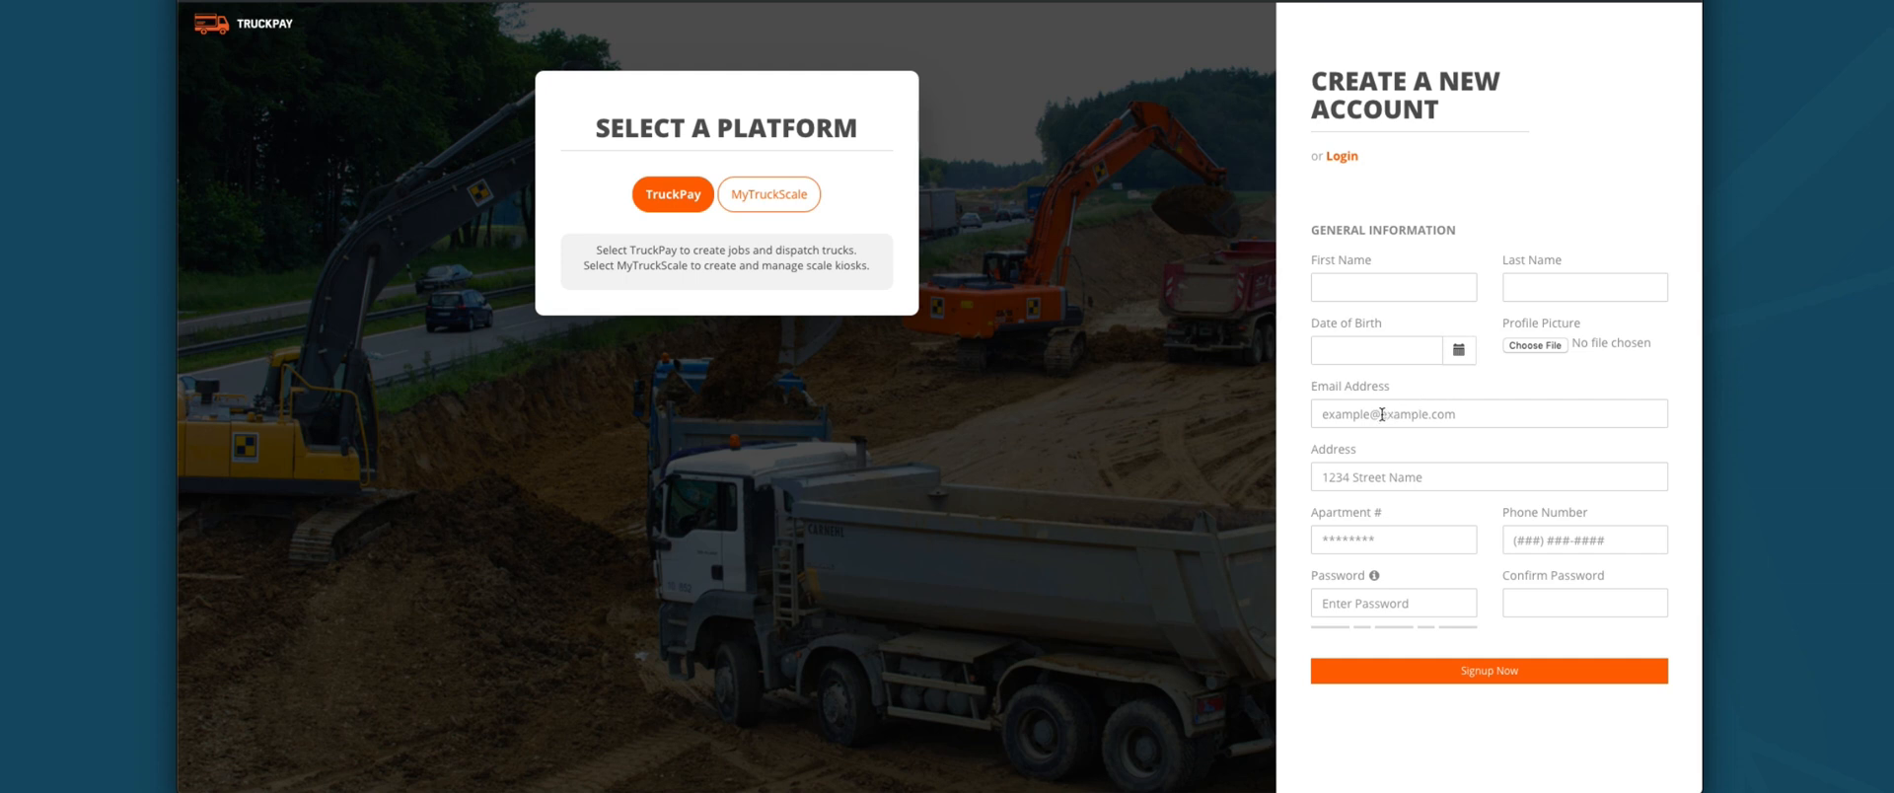
pyautogui.click(1365, 478)
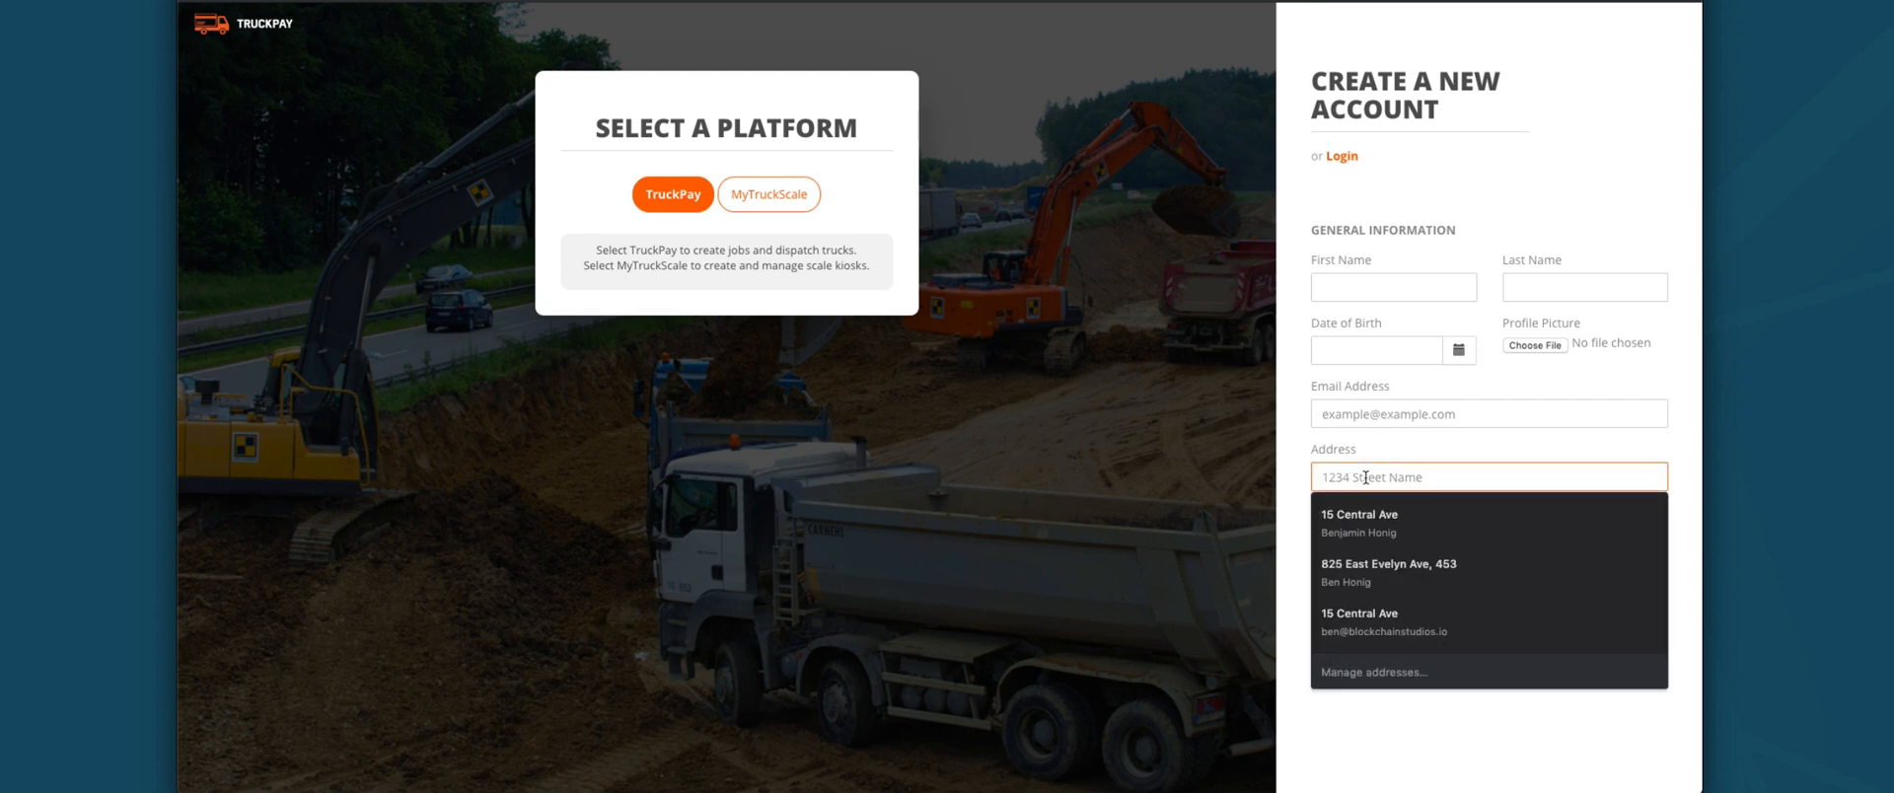
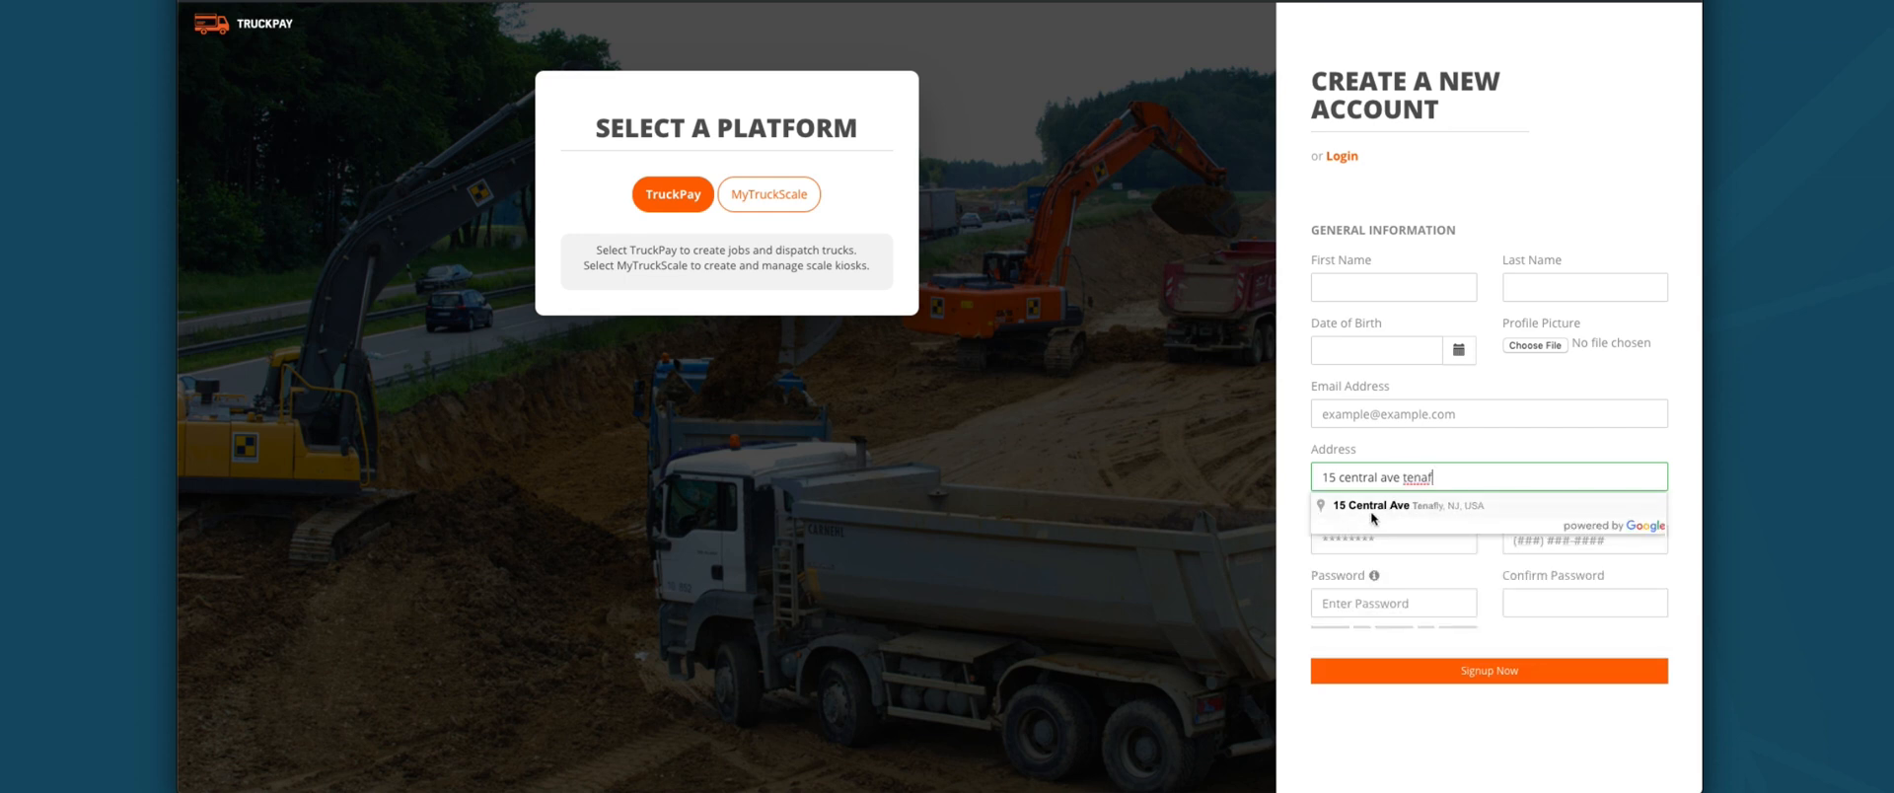
pyautogui.click(1384, 506)
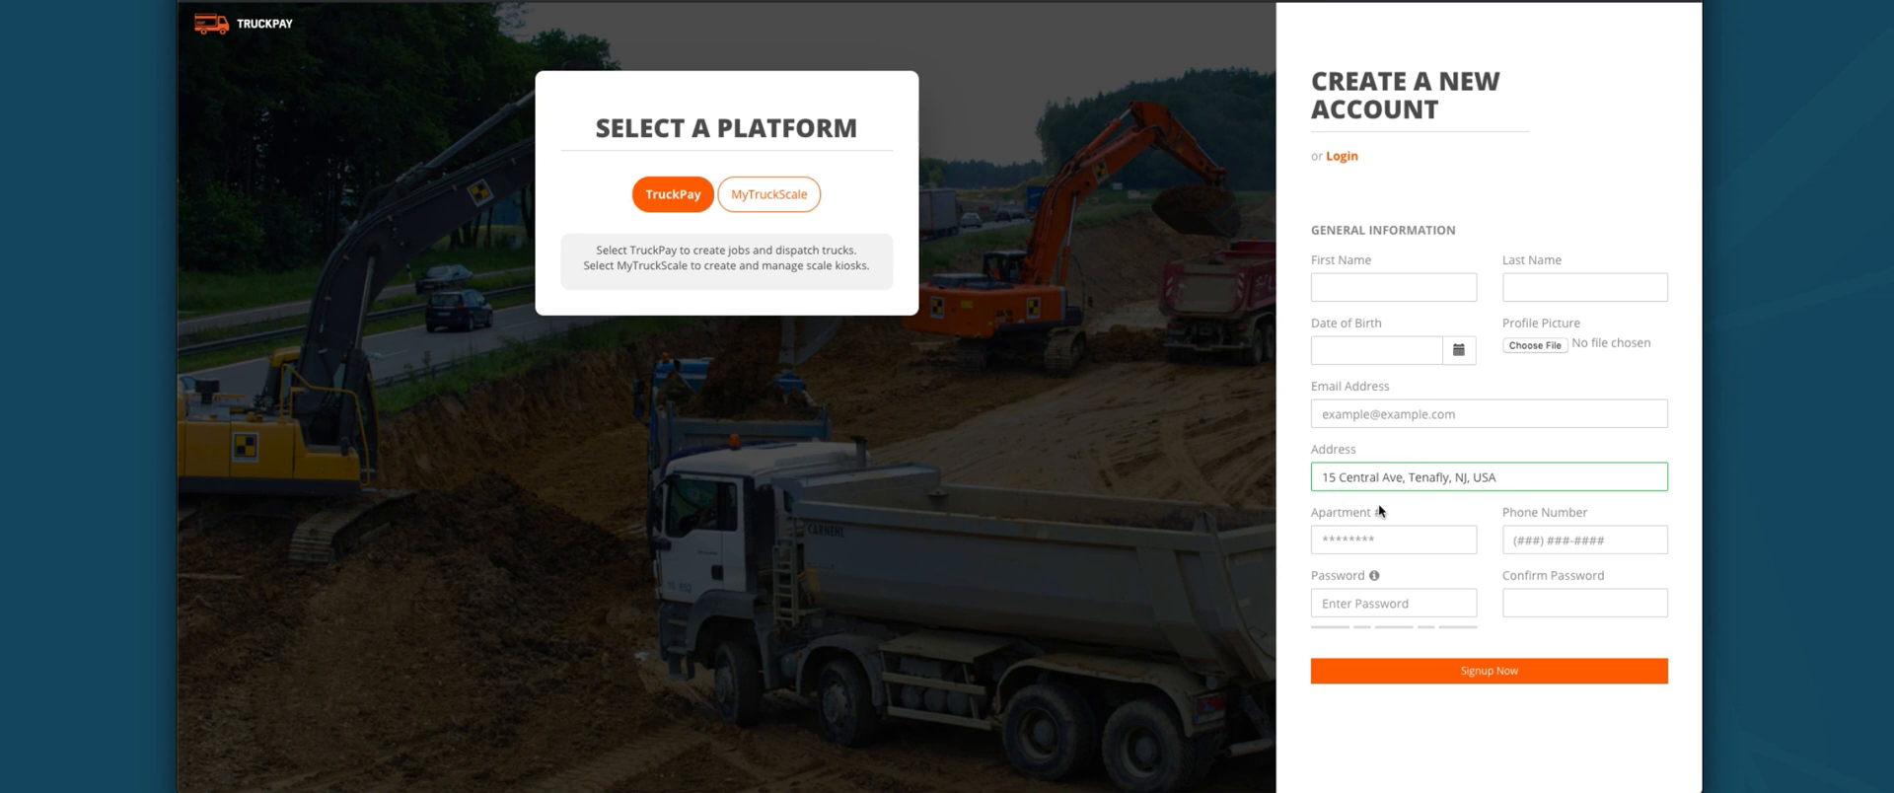
pyautogui.click(1331, 539)
pyautogui.click(1524, 539)
pyautogui.click(1537, 601)
pyautogui.click(1407, 599)
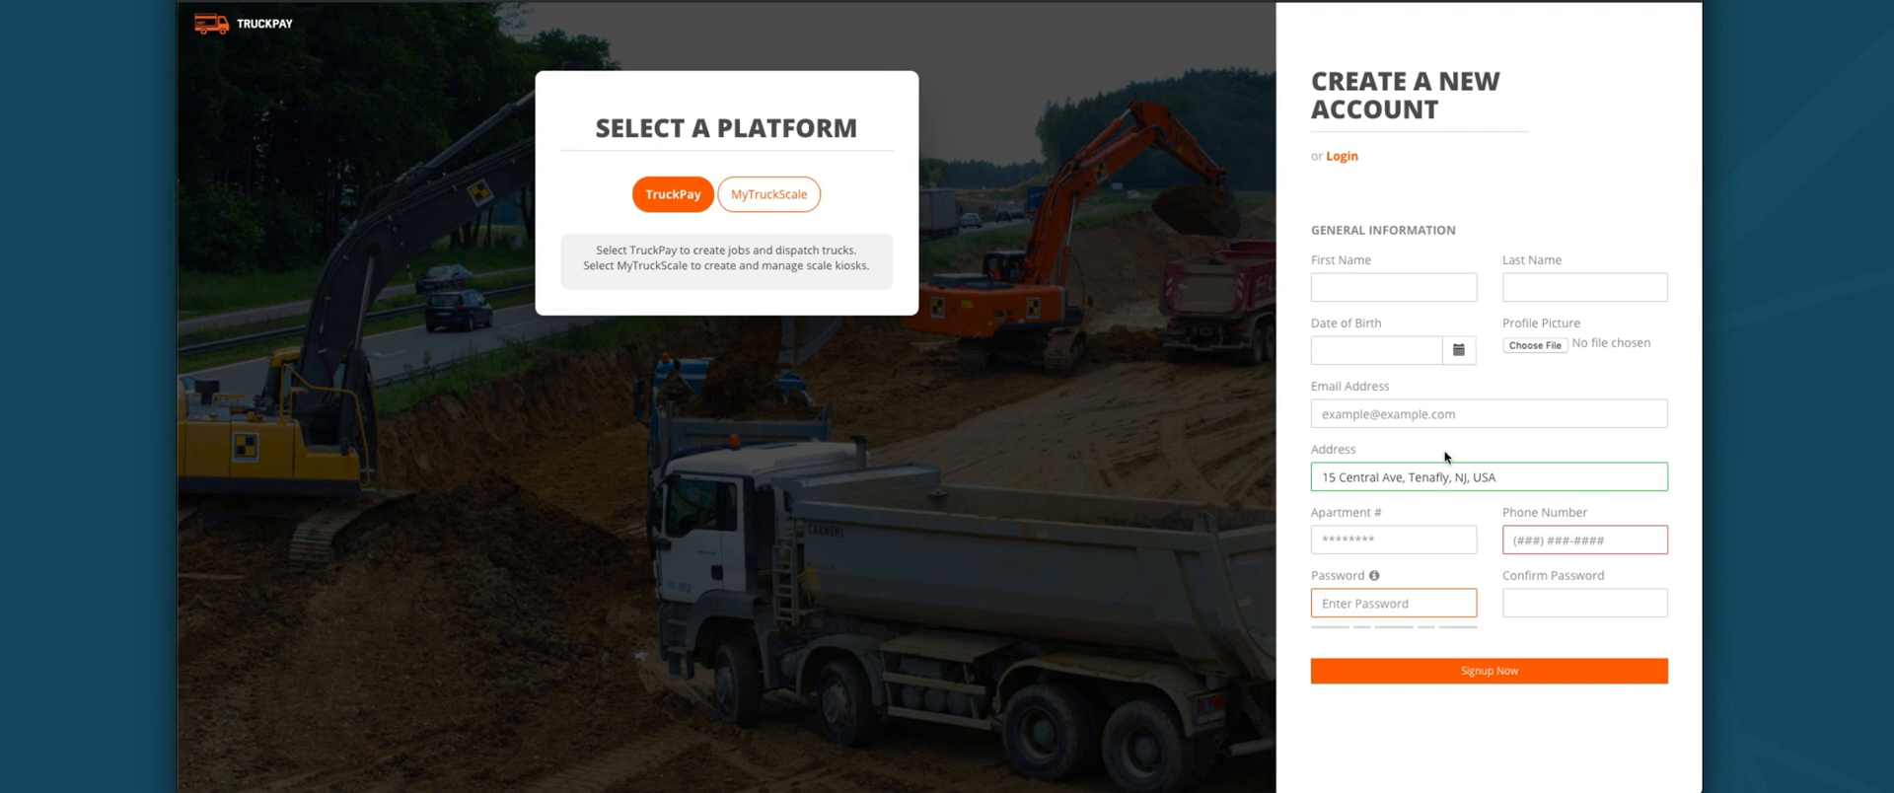
pyautogui.click(1341, 157)
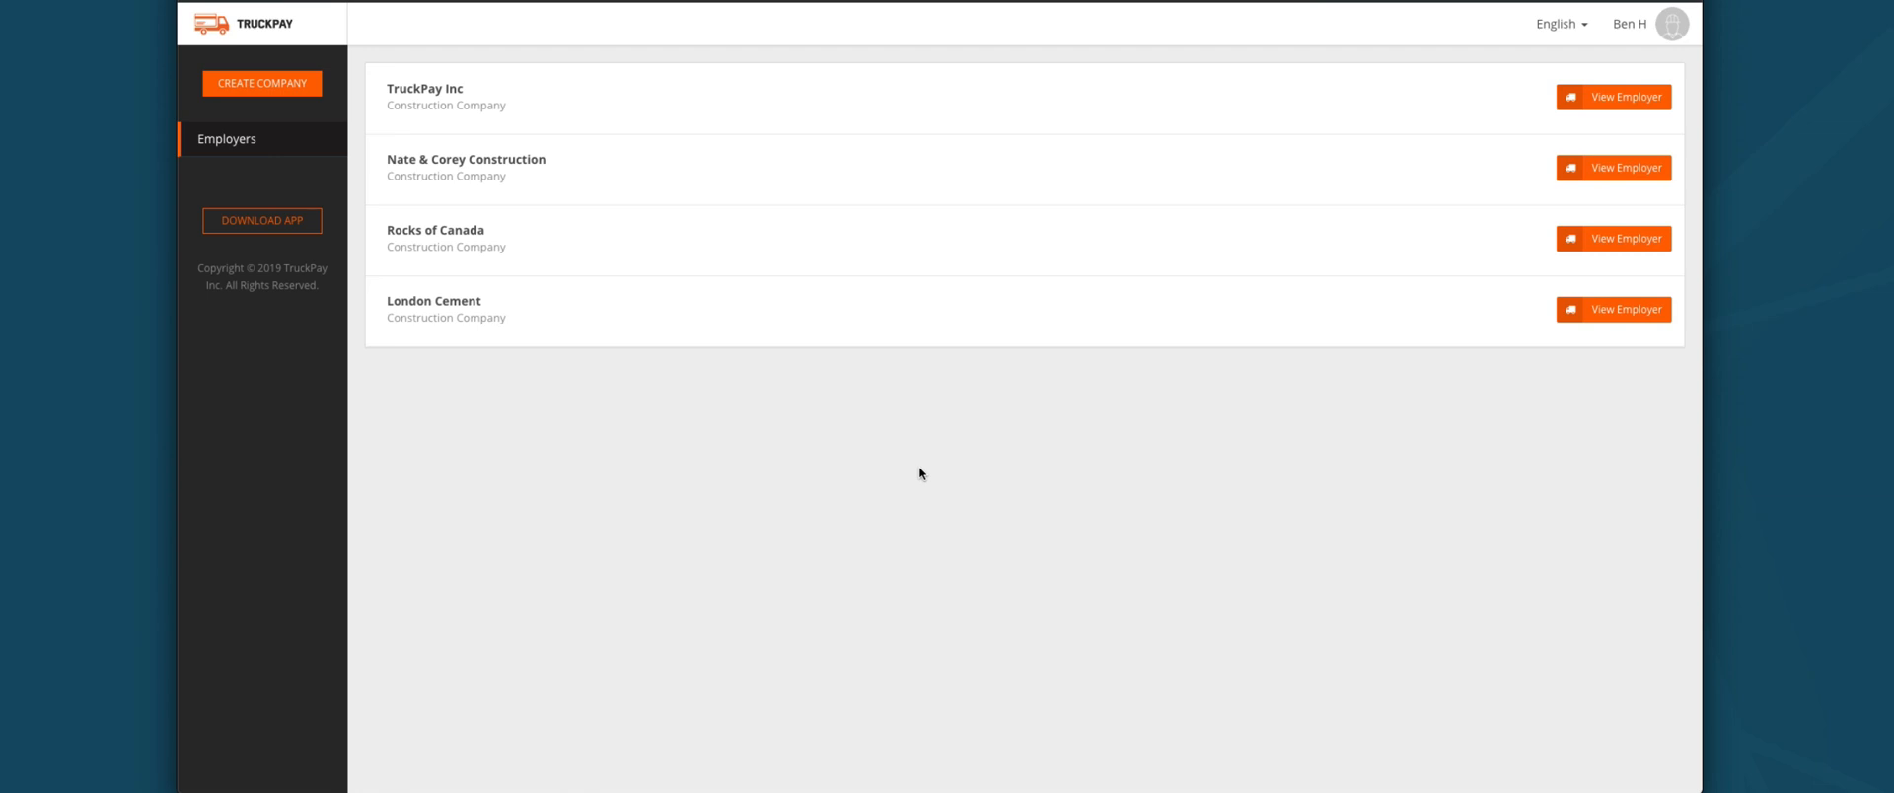
pyautogui.click(256, 92)
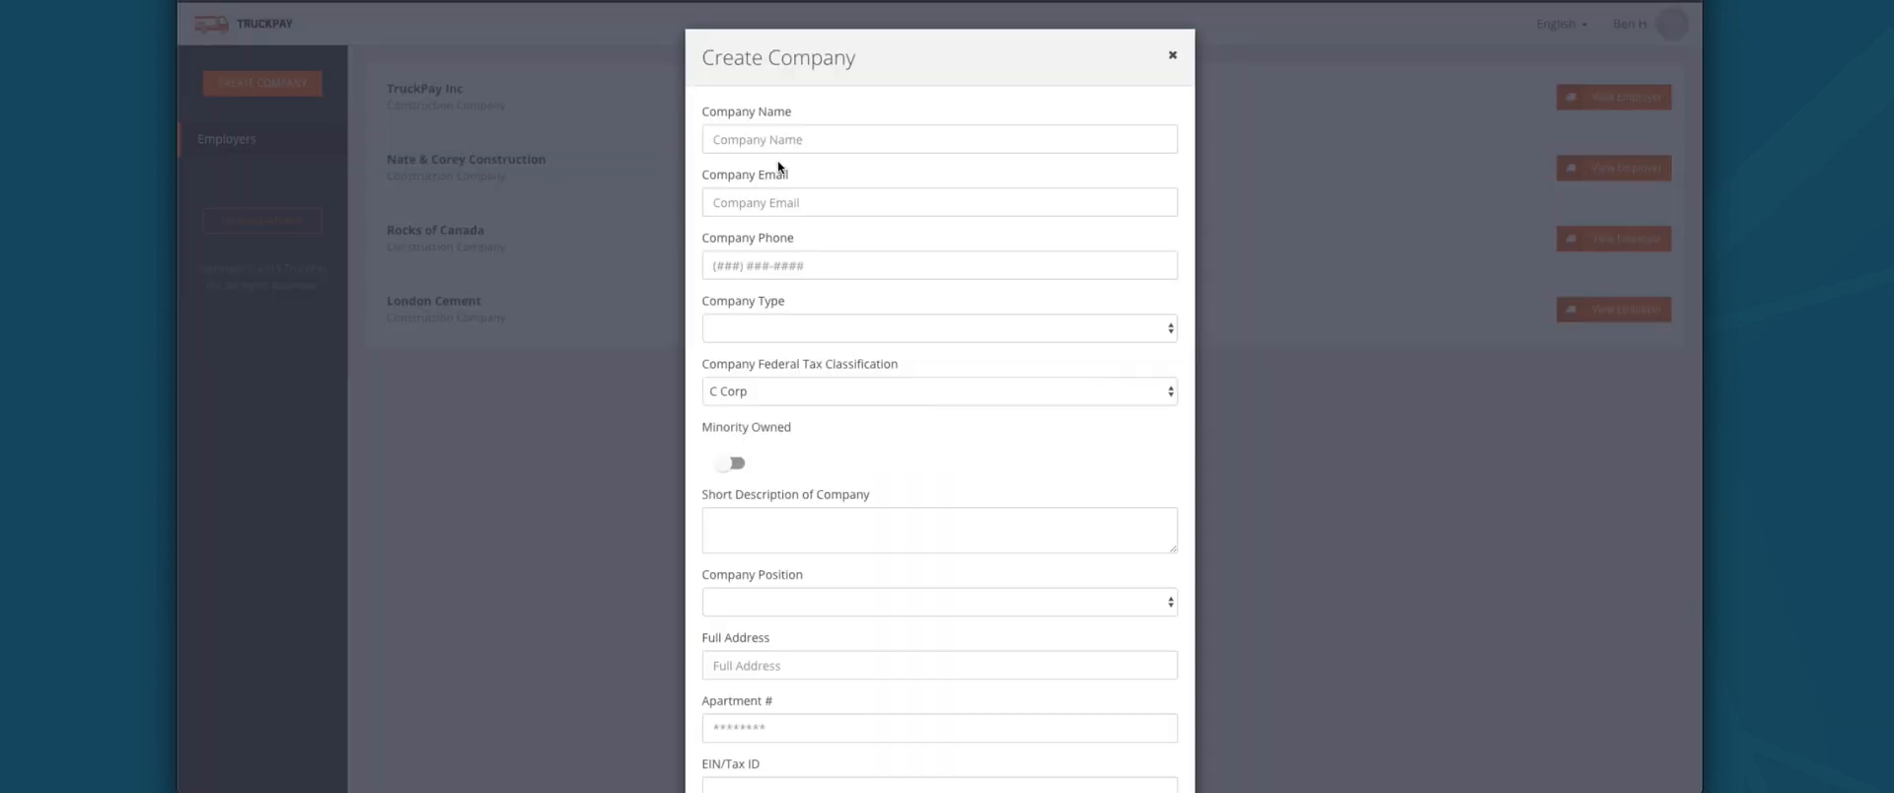
pyautogui.click(788, 138)
pyautogui.click(1015, 181)
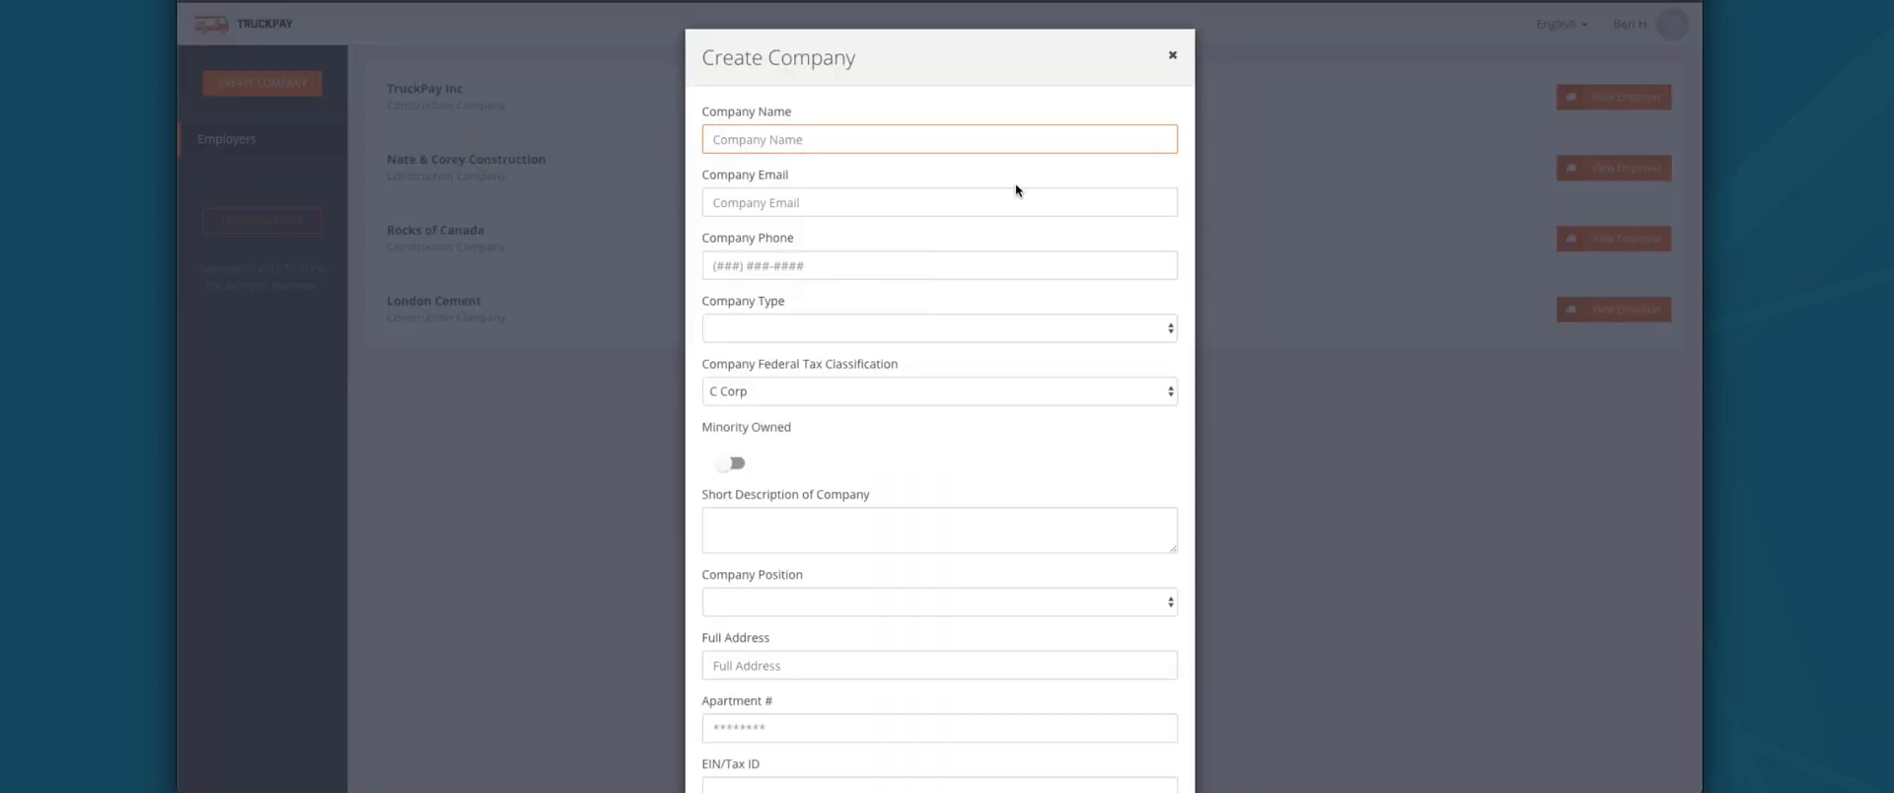
pyautogui.click(845, 201)
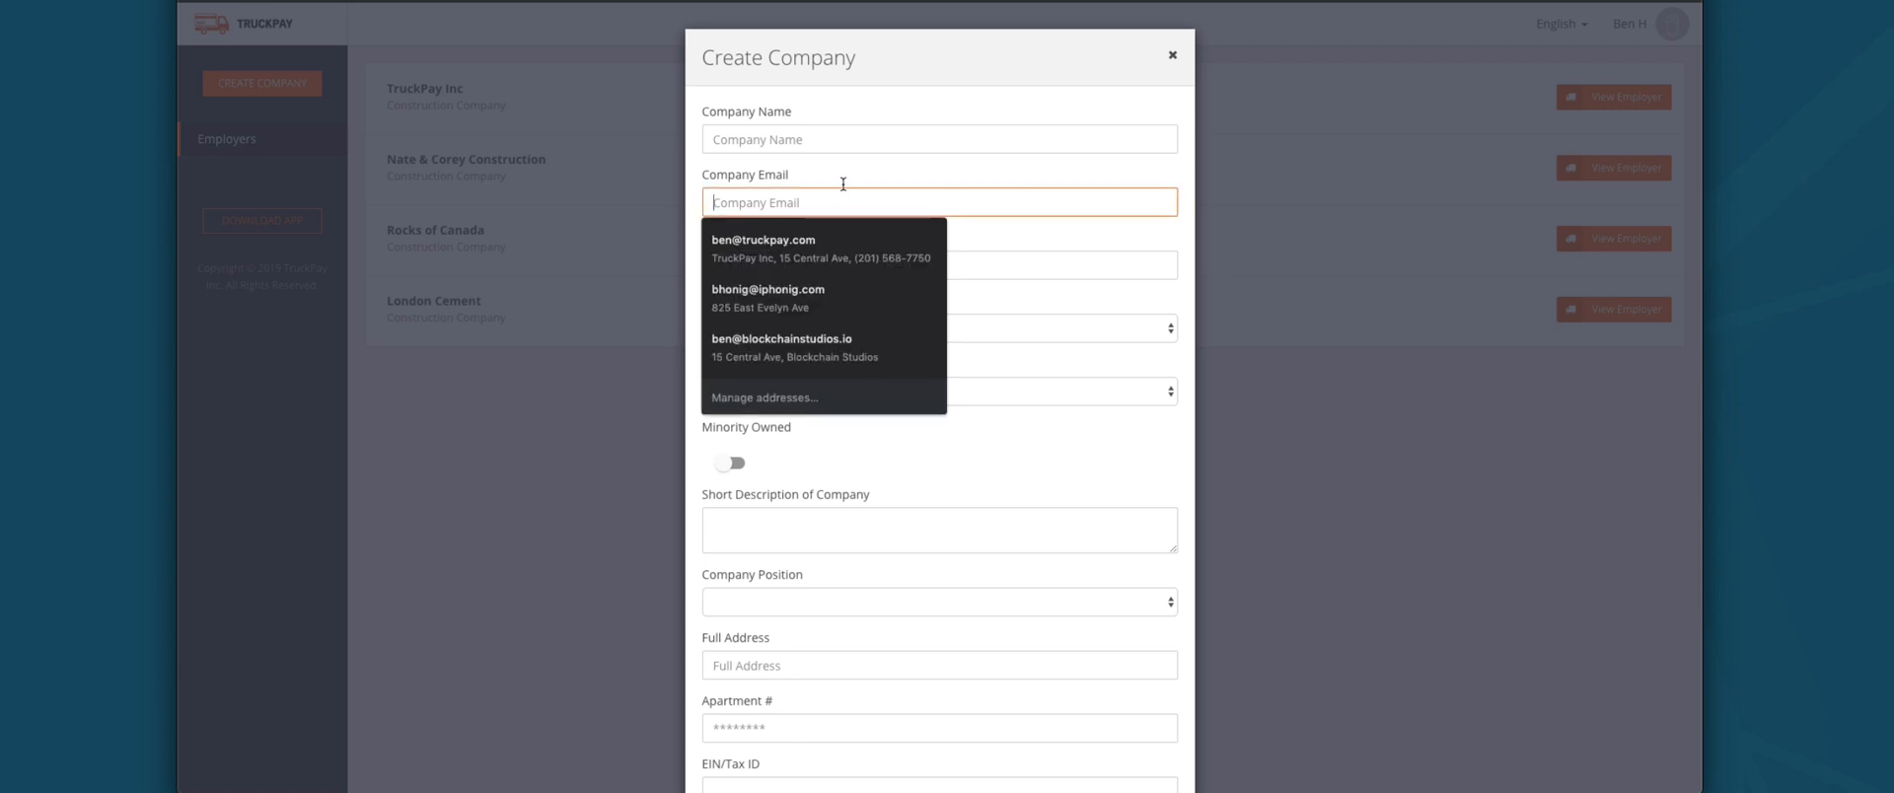
pyautogui.click(1043, 258)
pyautogui.click(947, 333)
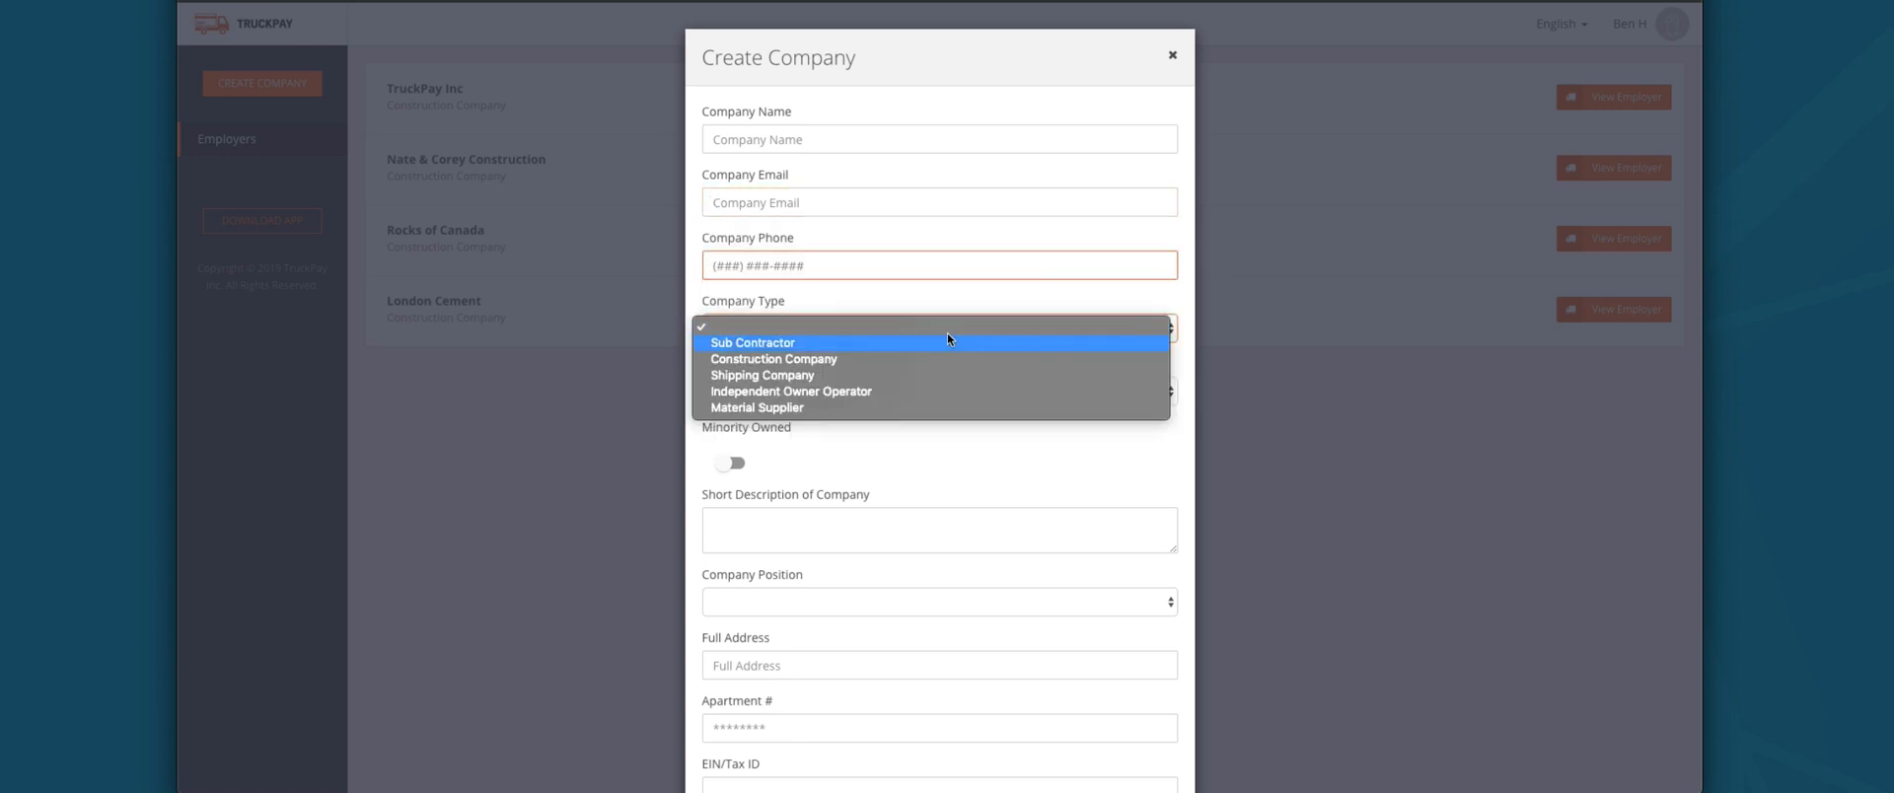
pyautogui.click(838, 426)
pyautogui.click(772, 389)
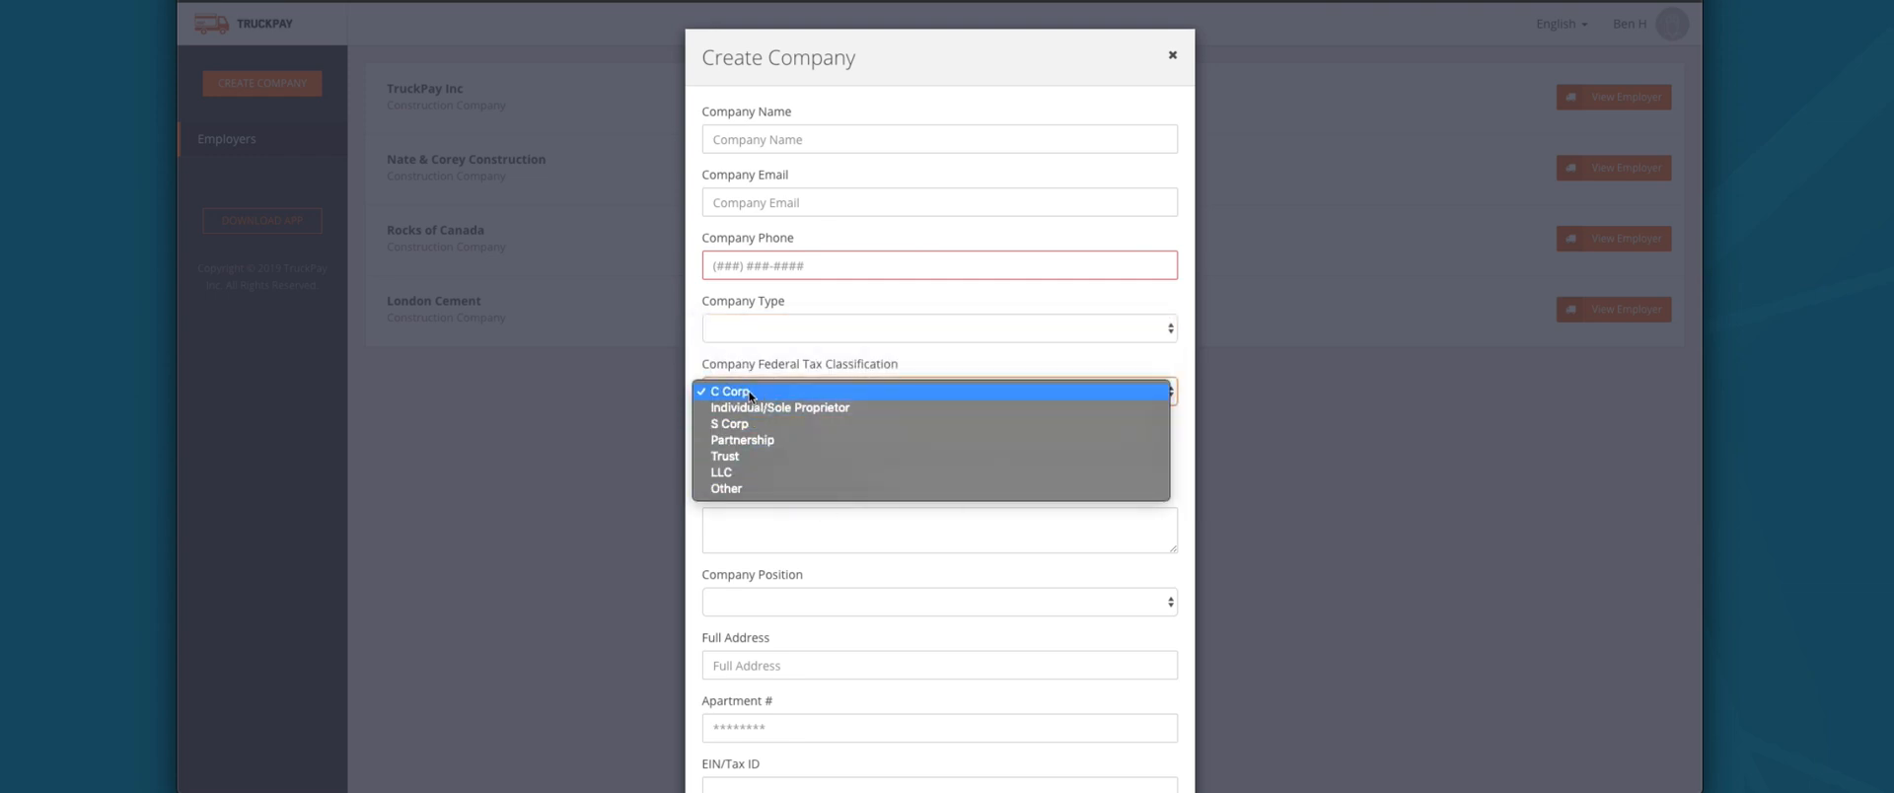
pyautogui.click(795, 508)
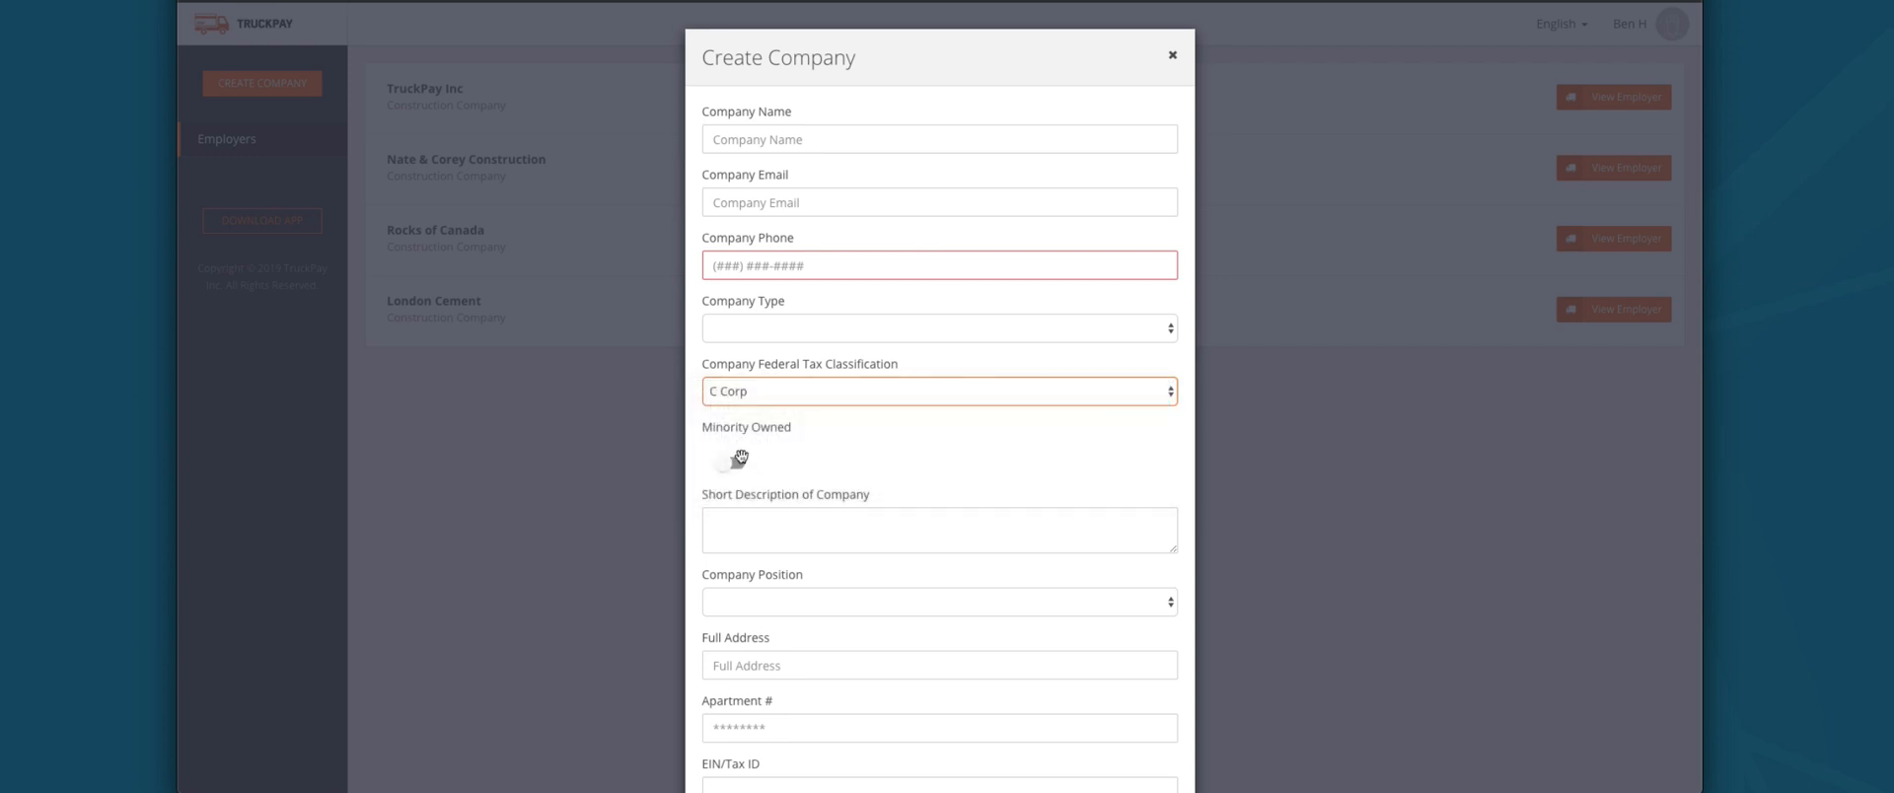
pyautogui.click(732, 462)
pyautogui.click(777, 526)
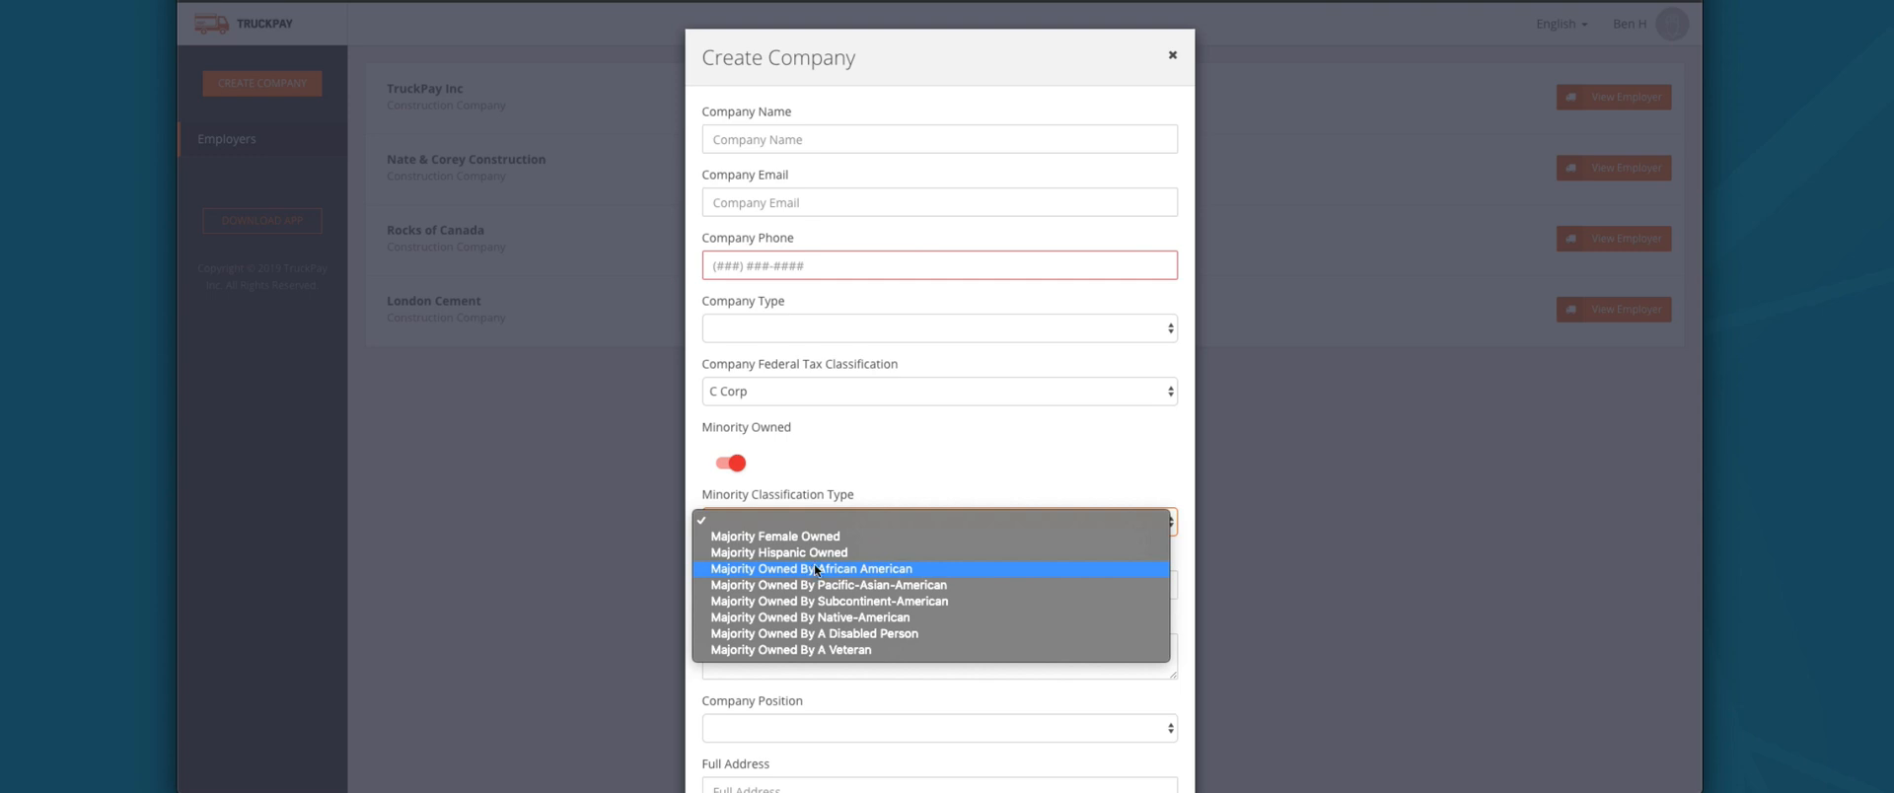
pyautogui.click(895, 461)
pyautogui.click(767, 587)
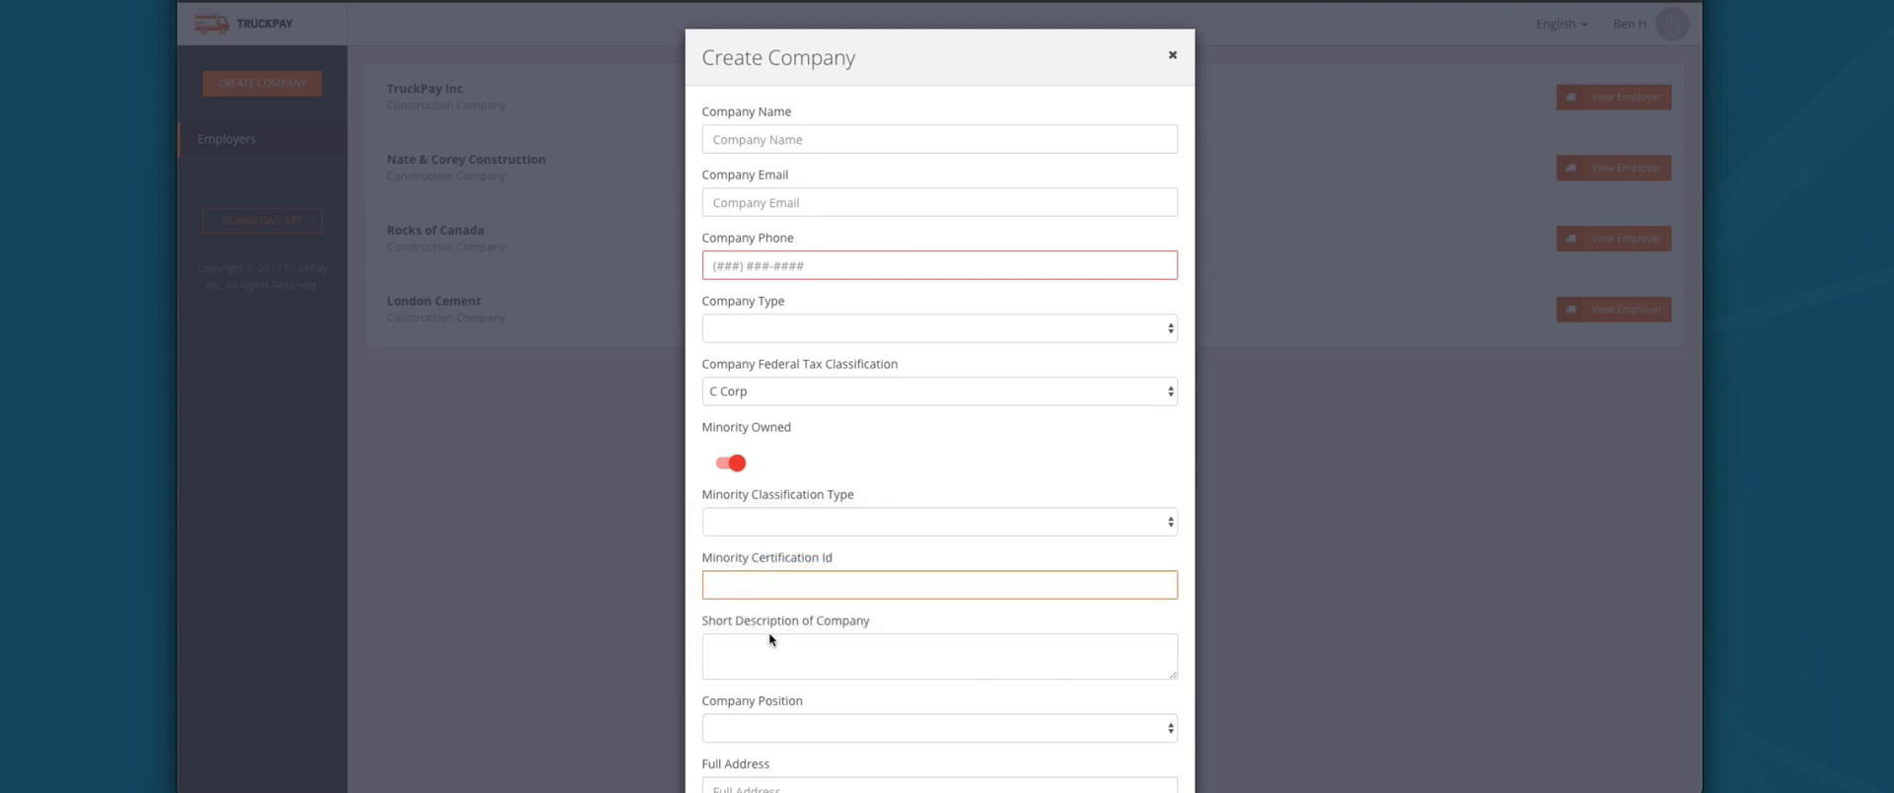
pyautogui.scroll(-2, 769, 634)
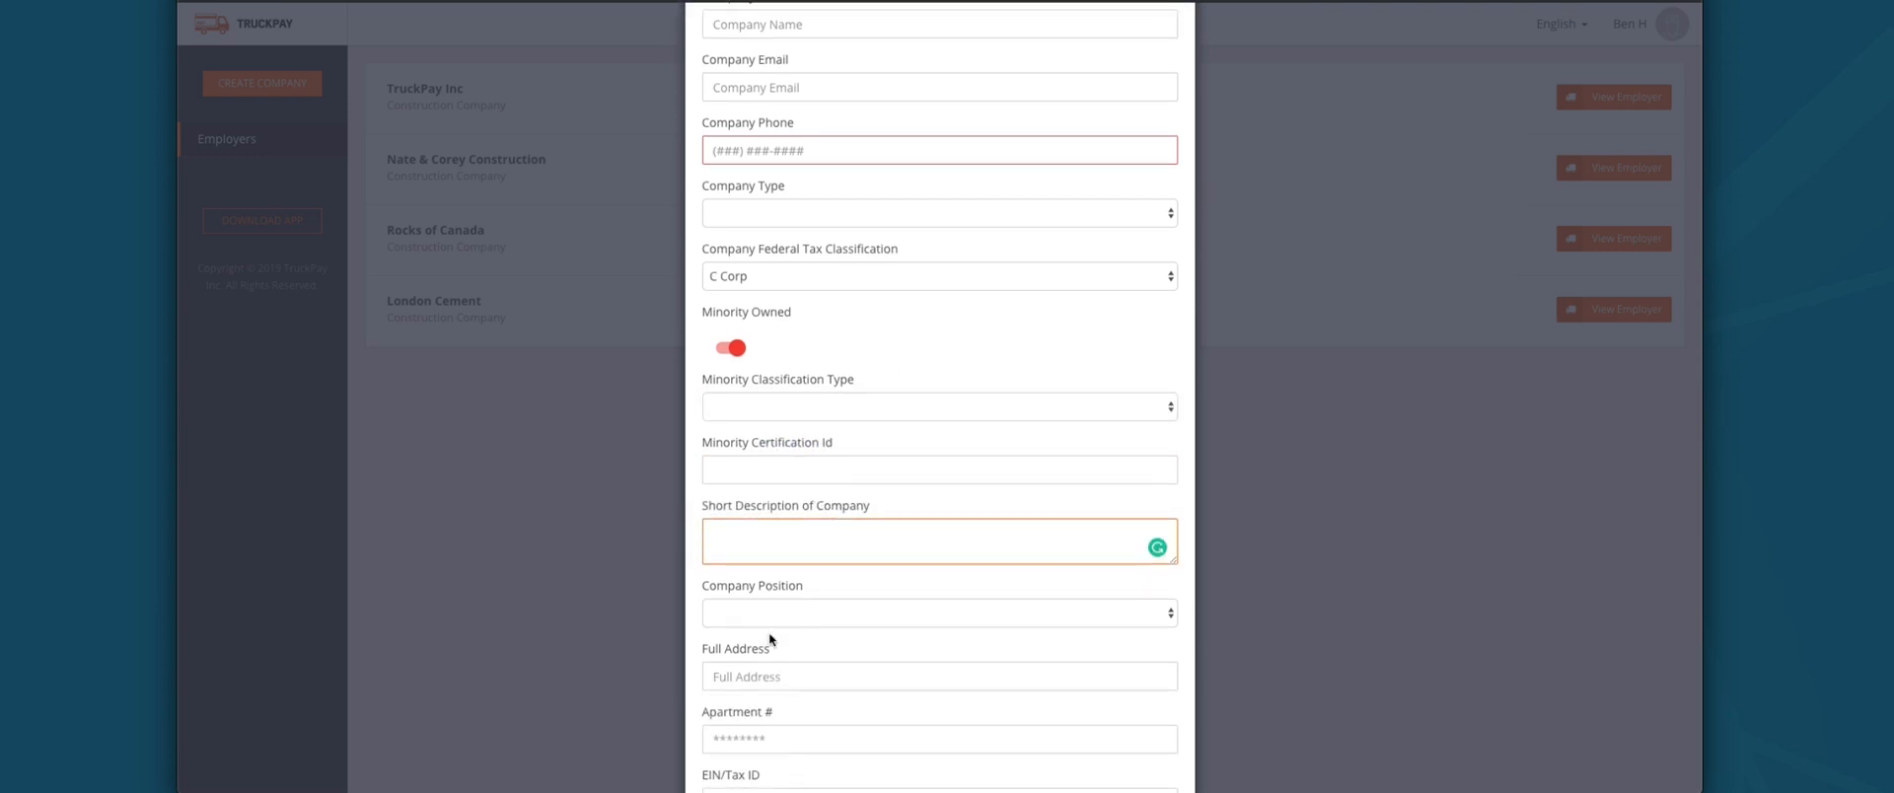
pyautogui.click(780, 609)
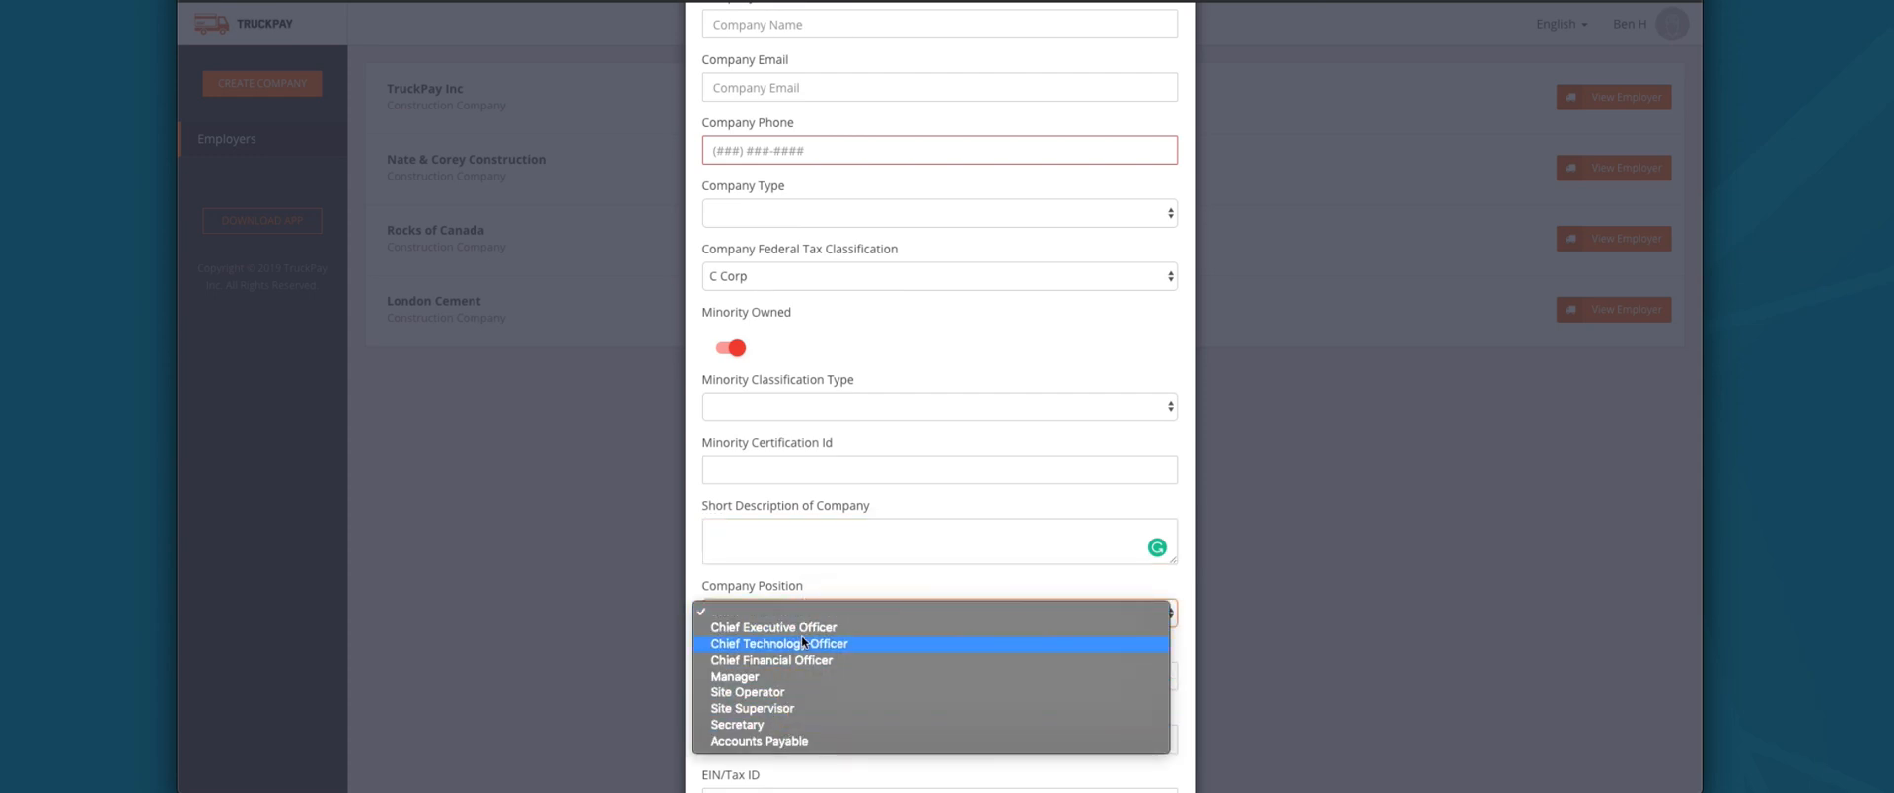
pyautogui.click(792, 571)
pyautogui.scroll(-3, 785, 566)
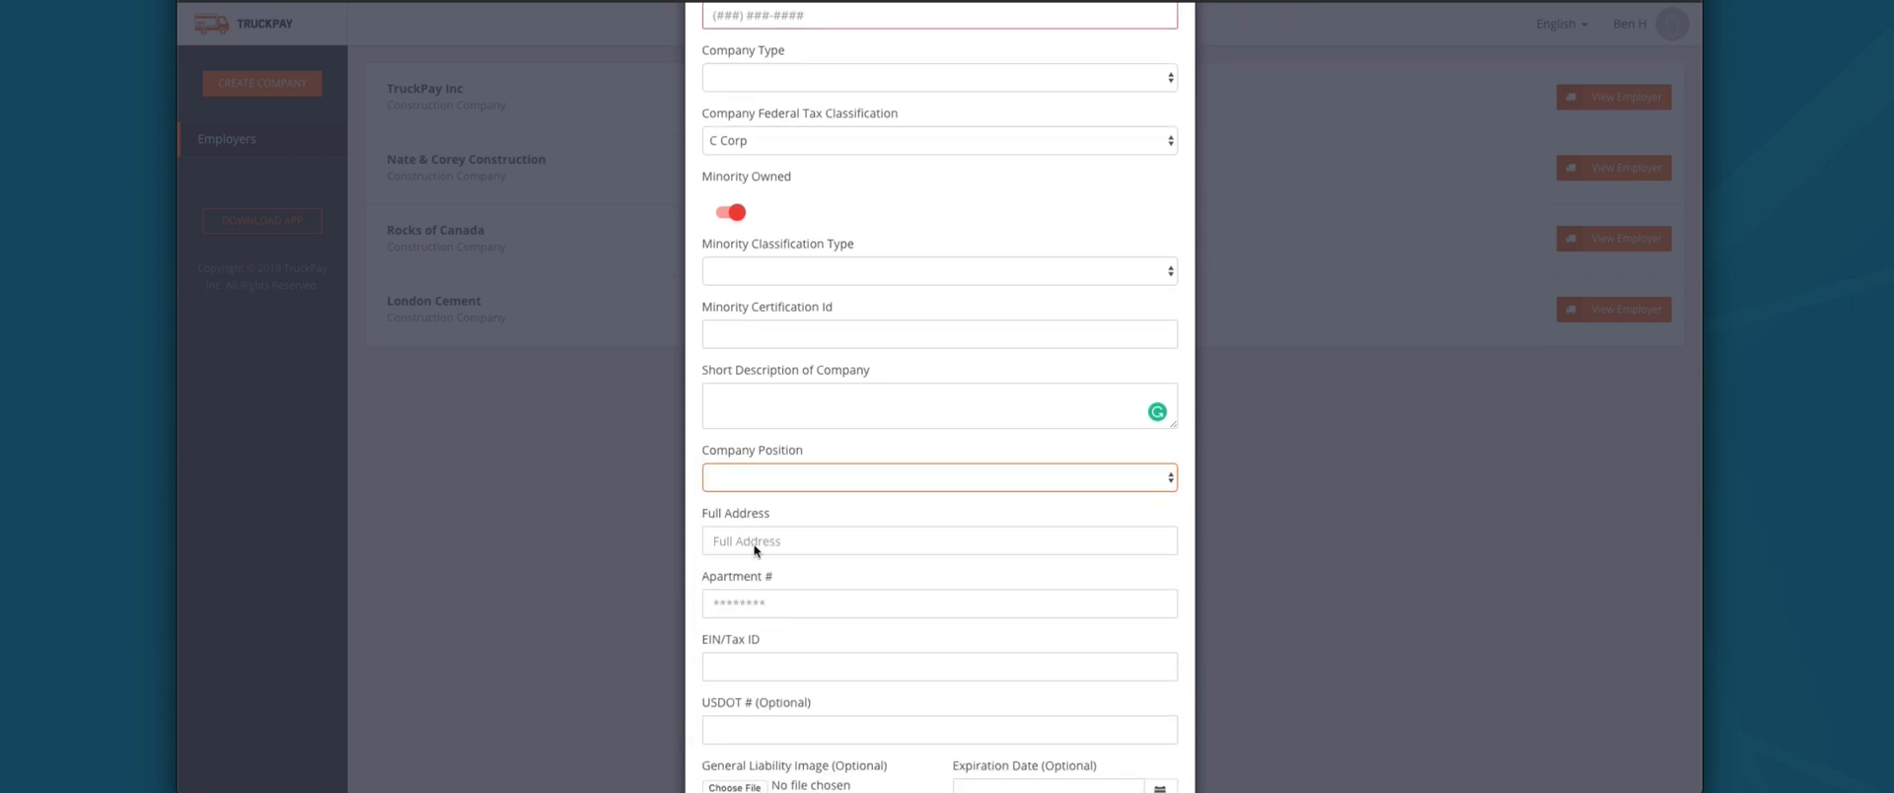
pyautogui.click(758, 538)
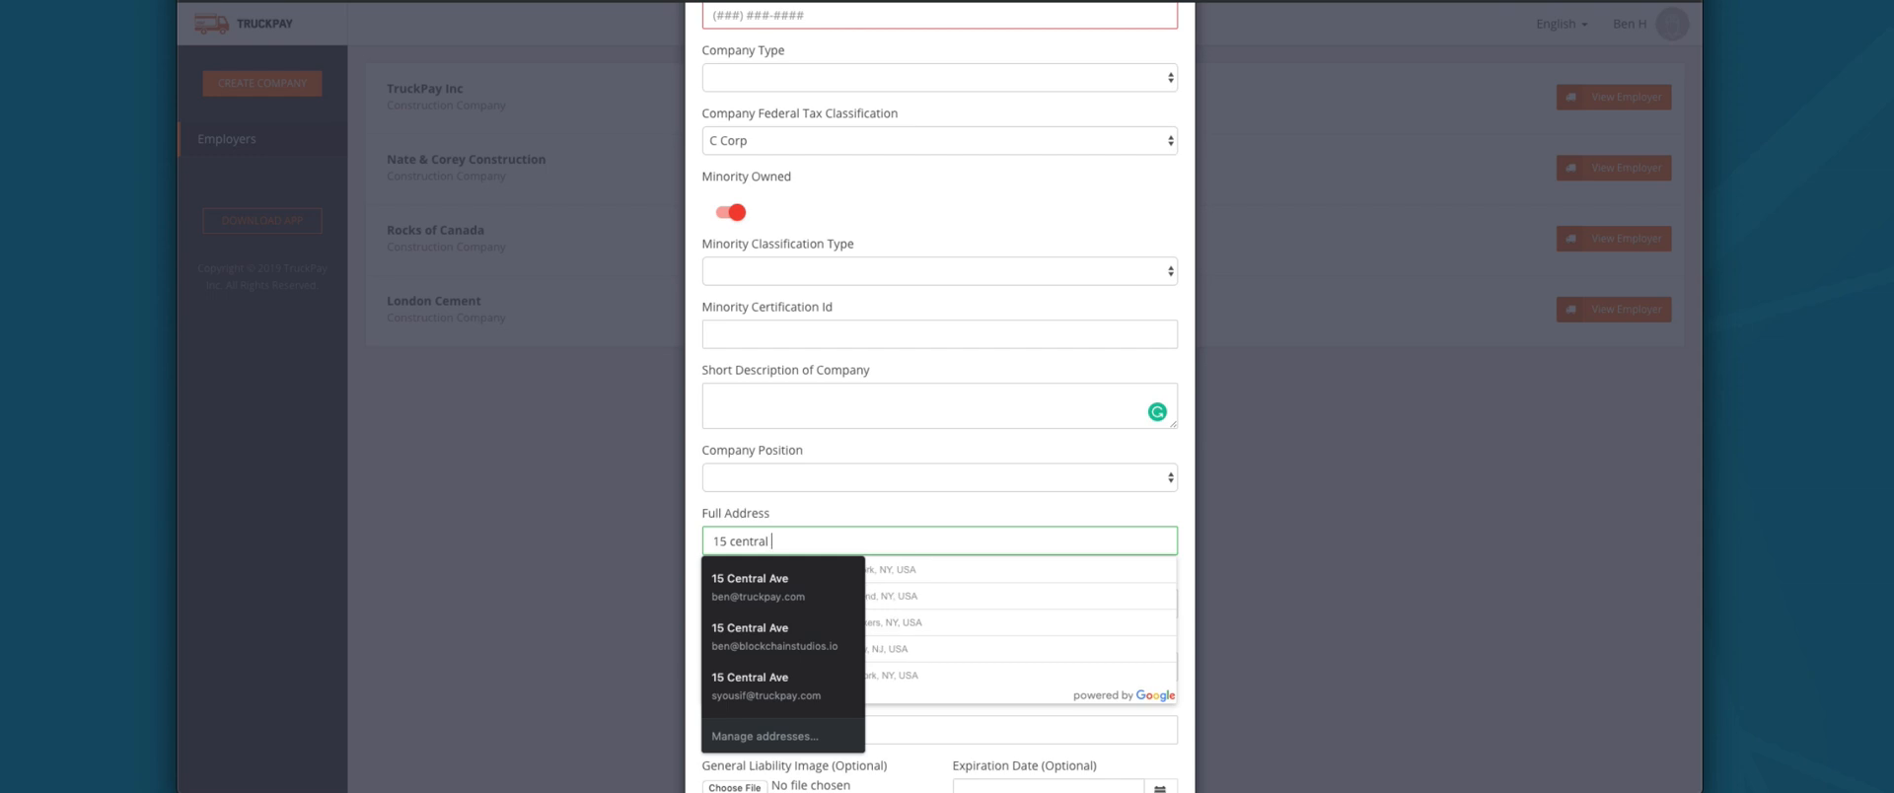
pyautogui.click(989, 594)
pyautogui.click(889, 604)
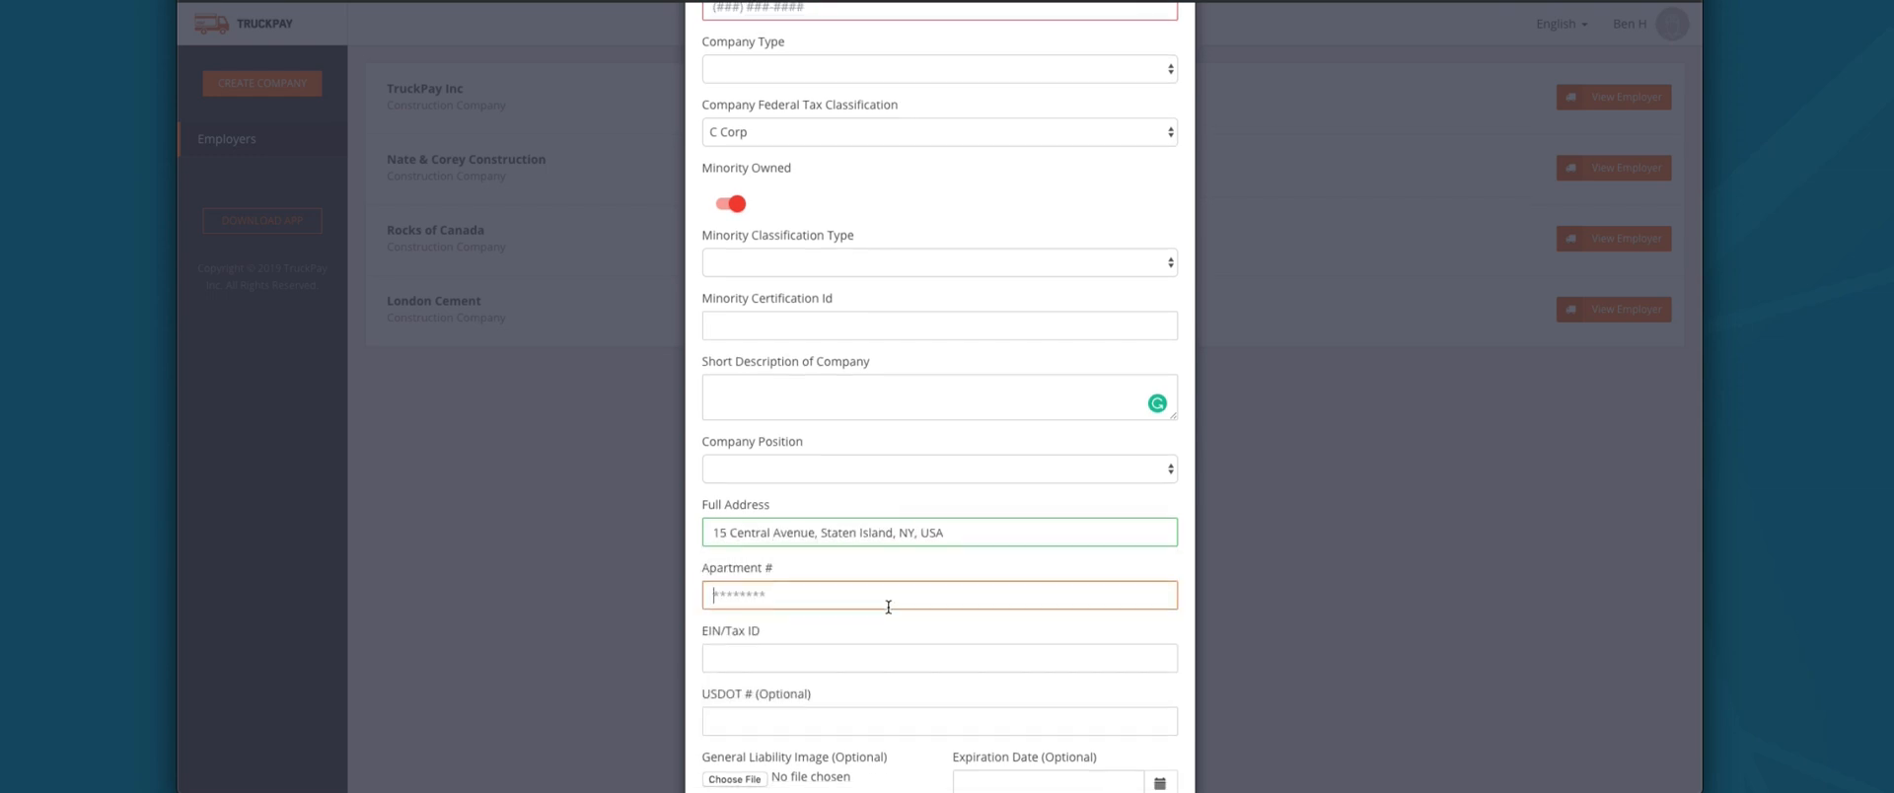
pyautogui.scroll(-1, 888, 604)
pyautogui.click(831, 551)
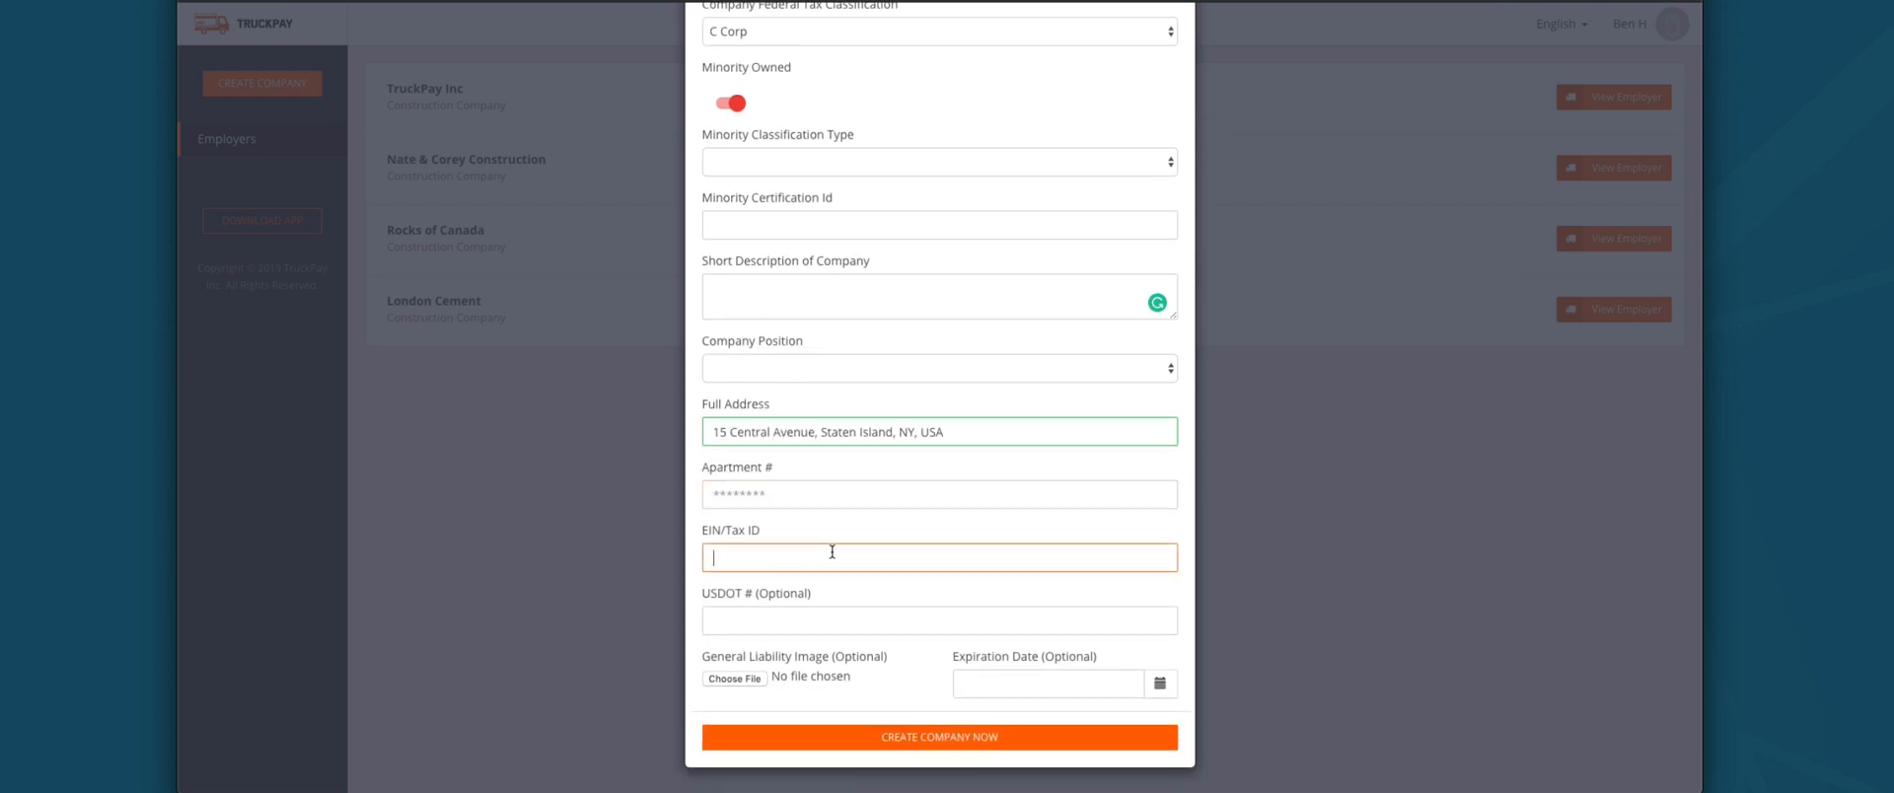
pyautogui.click(810, 615)
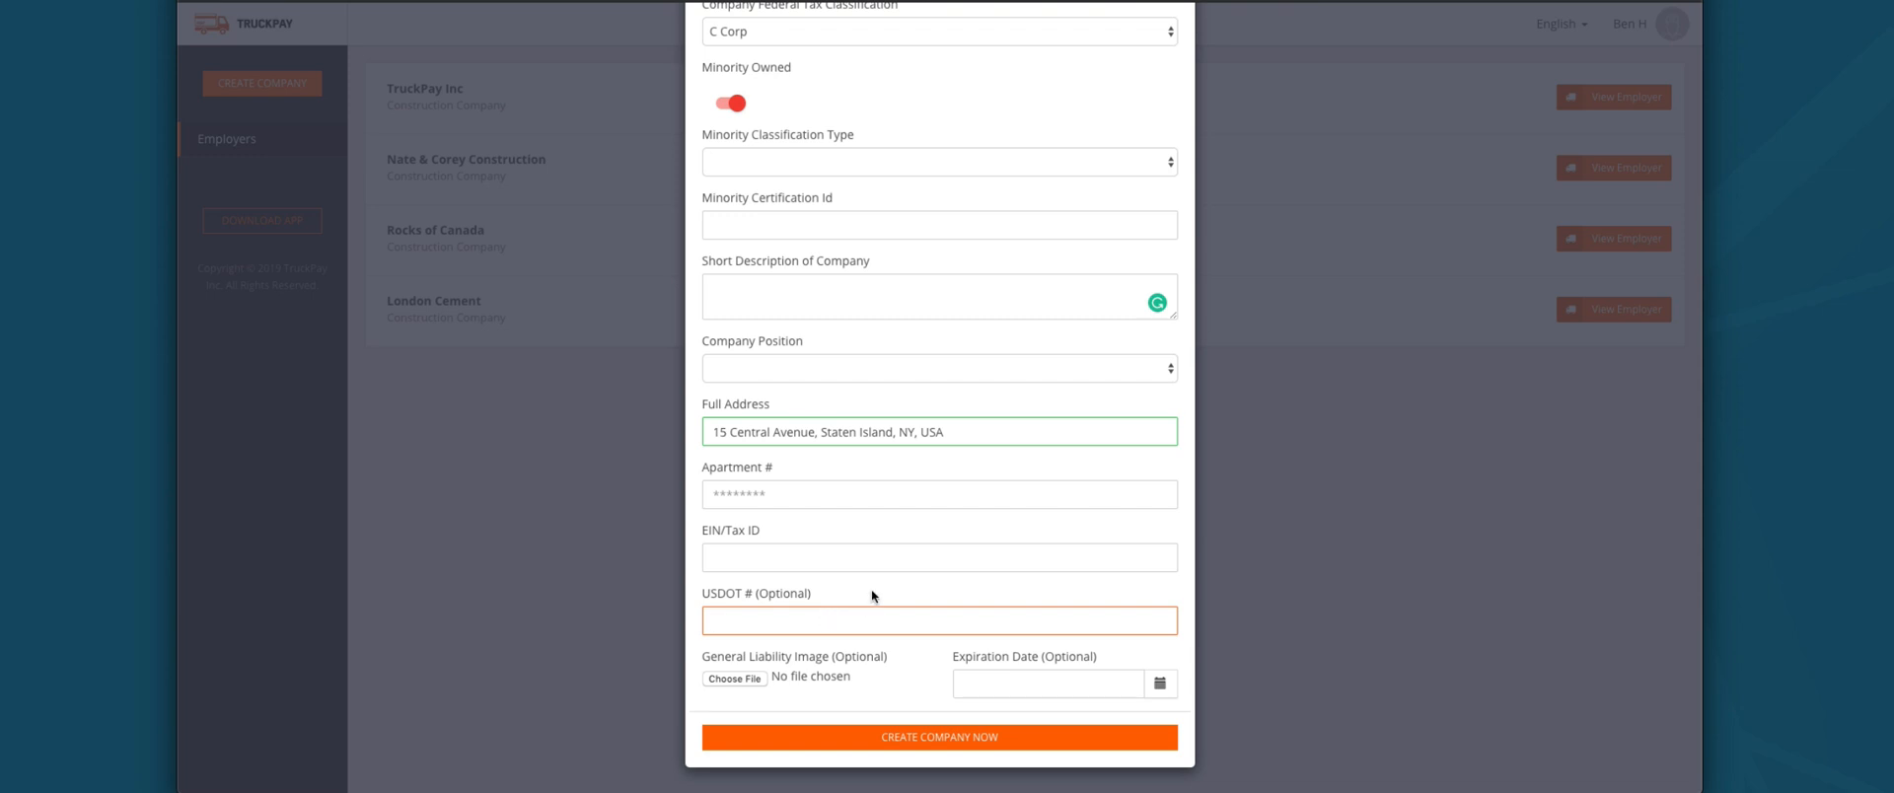
pyautogui.scroll(5, 872, 589)
pyautogui.click(1171, 55)
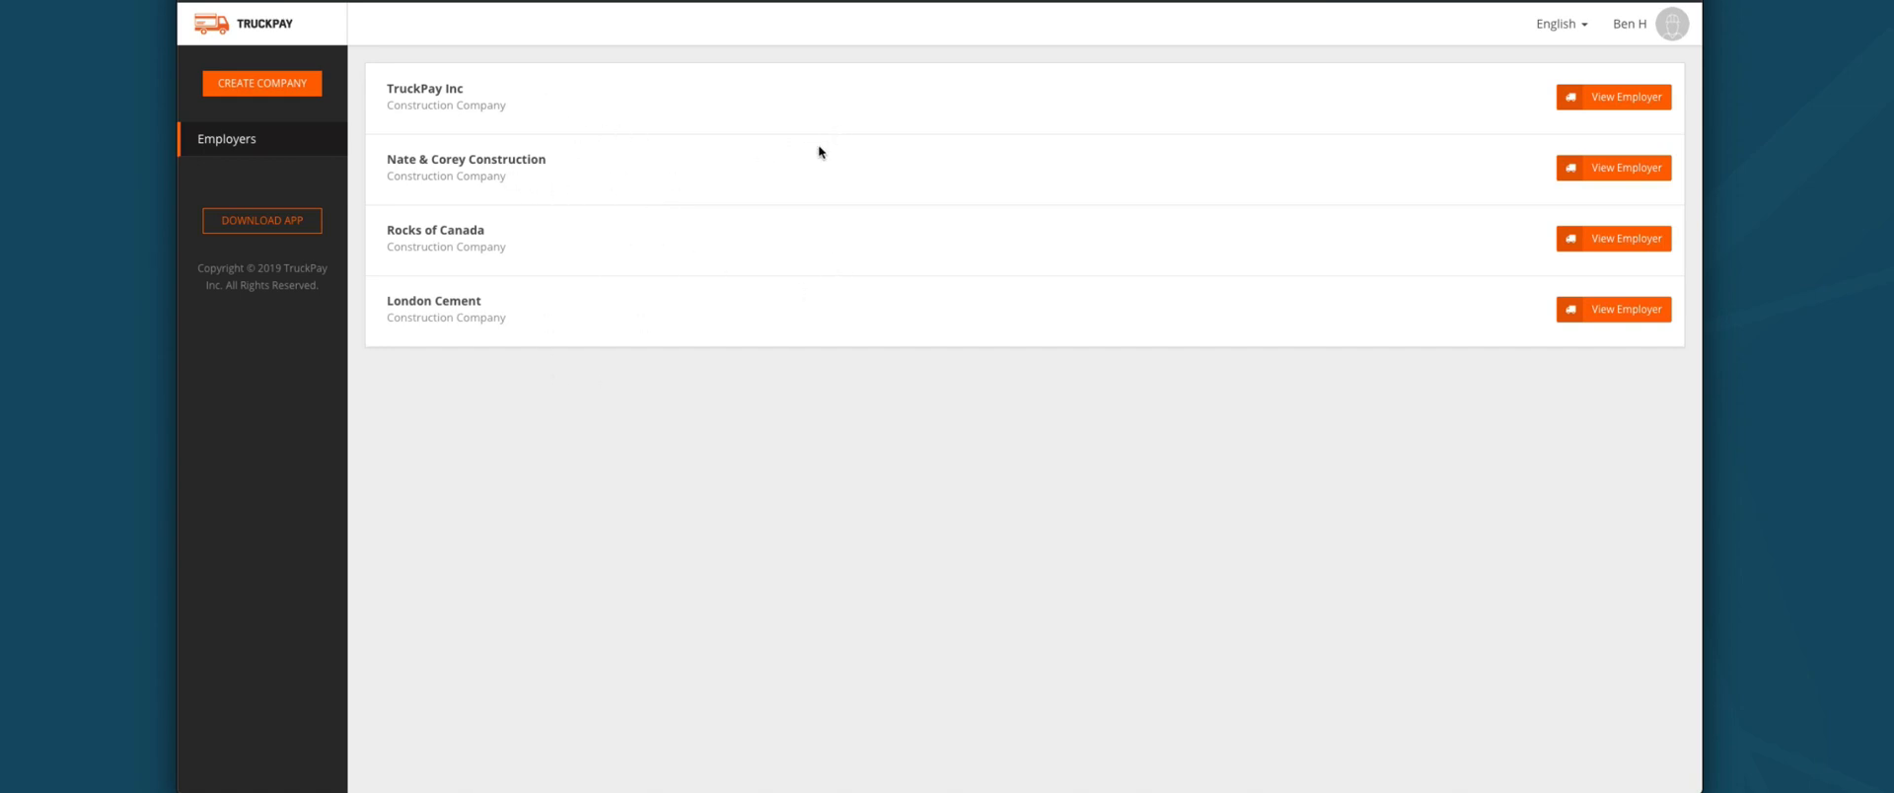
# Step: View TruckPay Inc's Construction Sites and scroll through cards like OT Sand & Gravel and BTEK HQ
pyautogui.click(1622, 106)
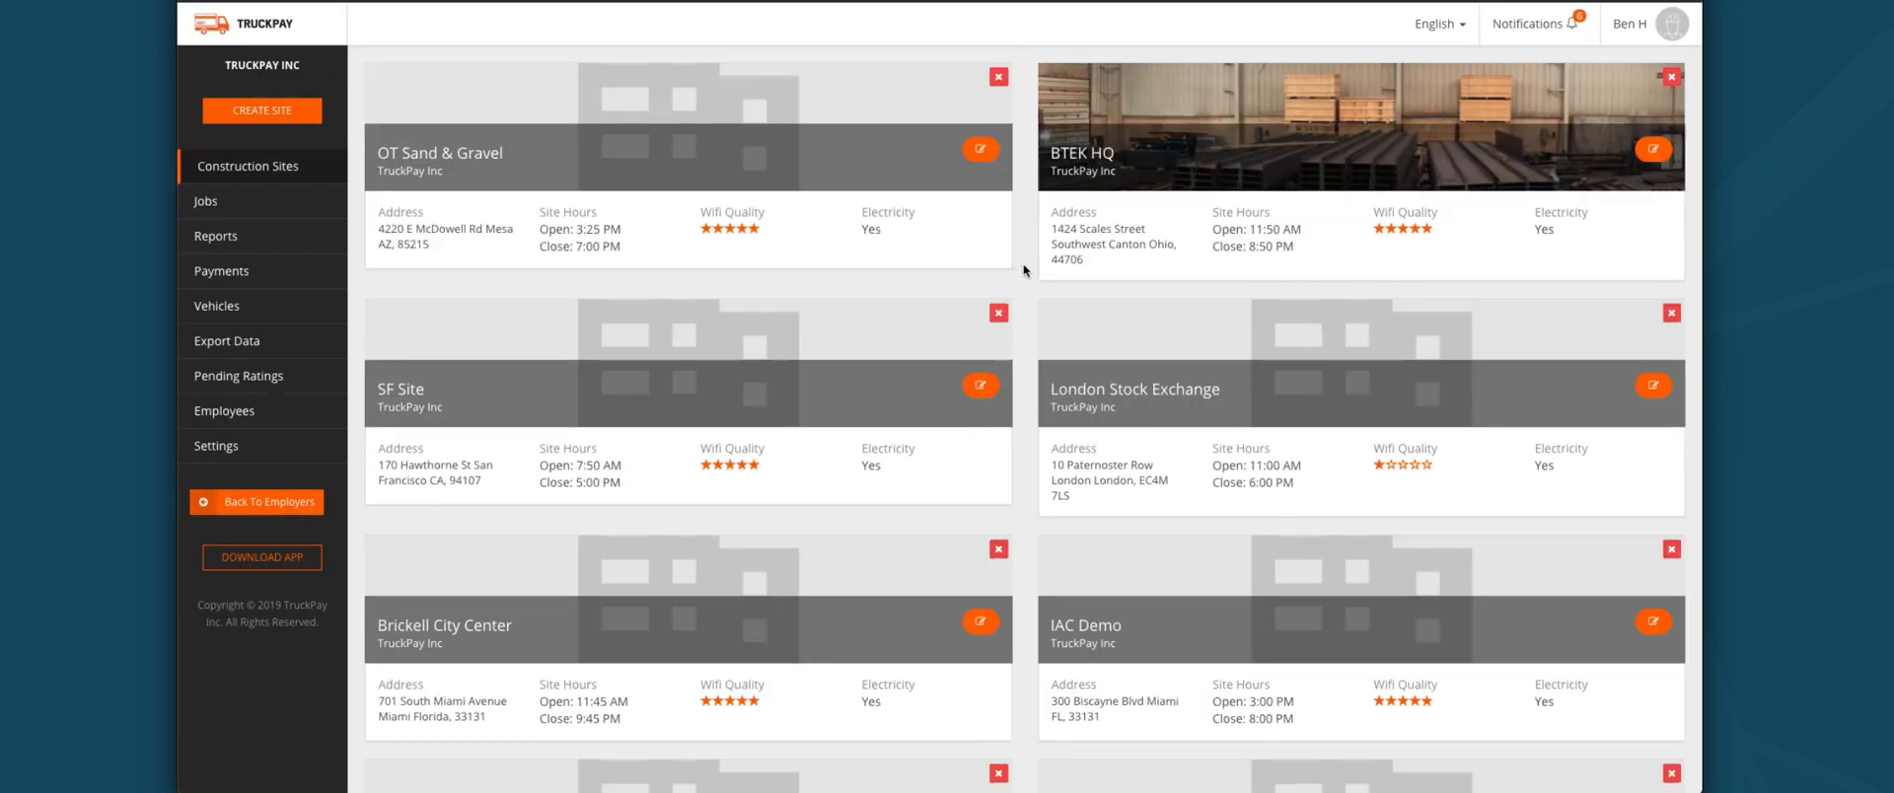
pyautogui.scroll(-3, 836, 449)
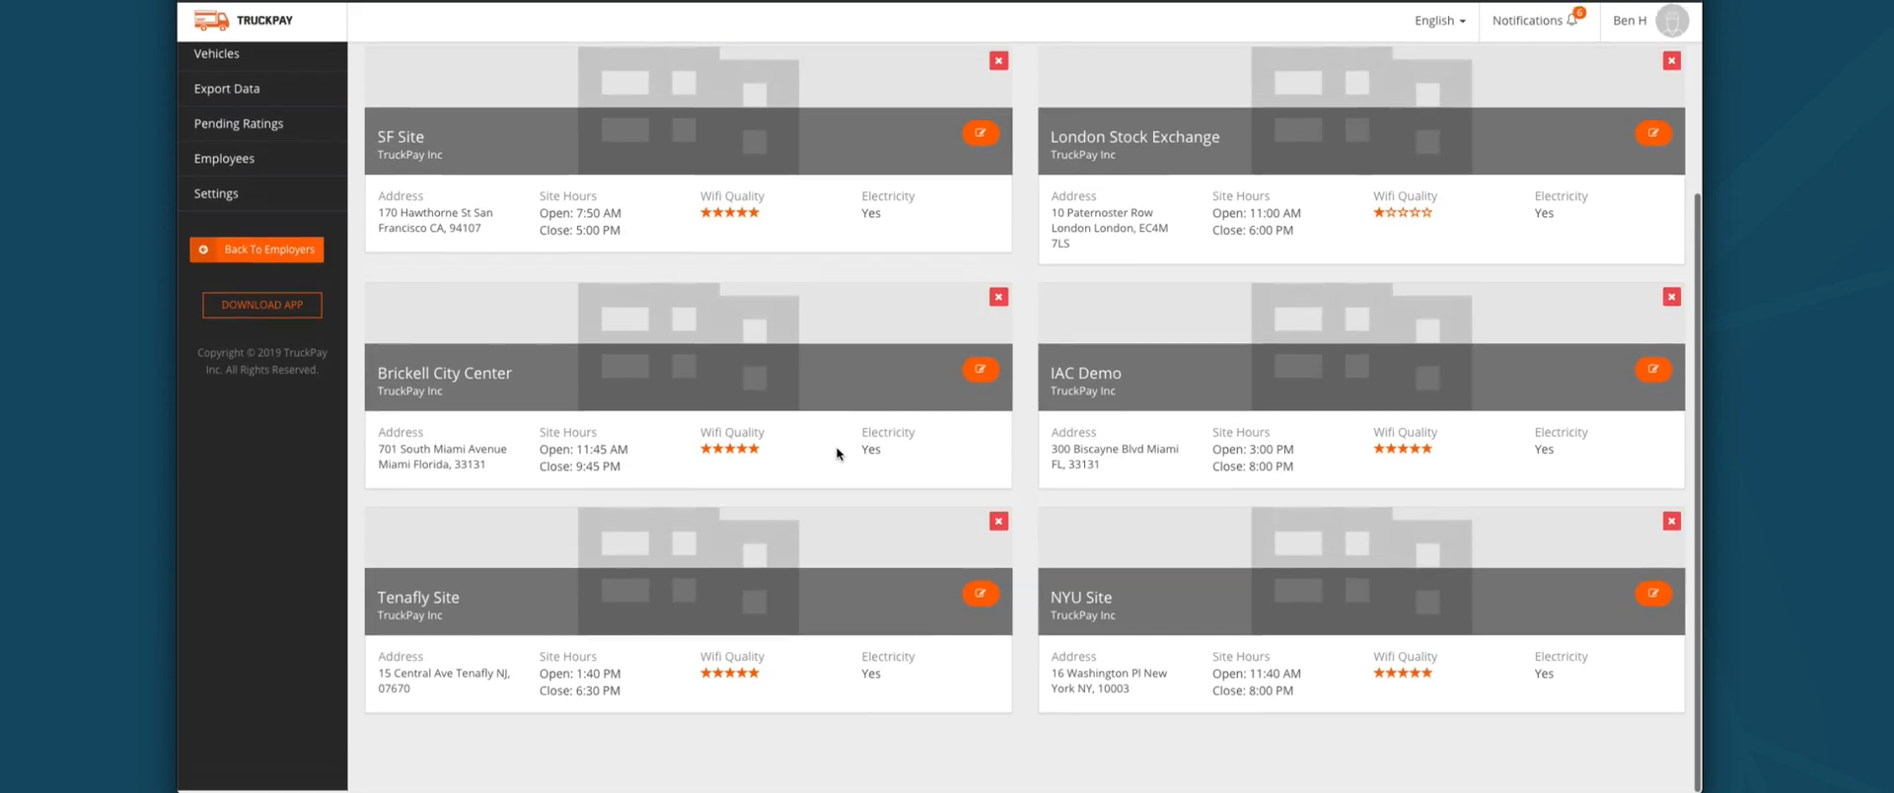
pyautogui.scroll(3, 641, 621)
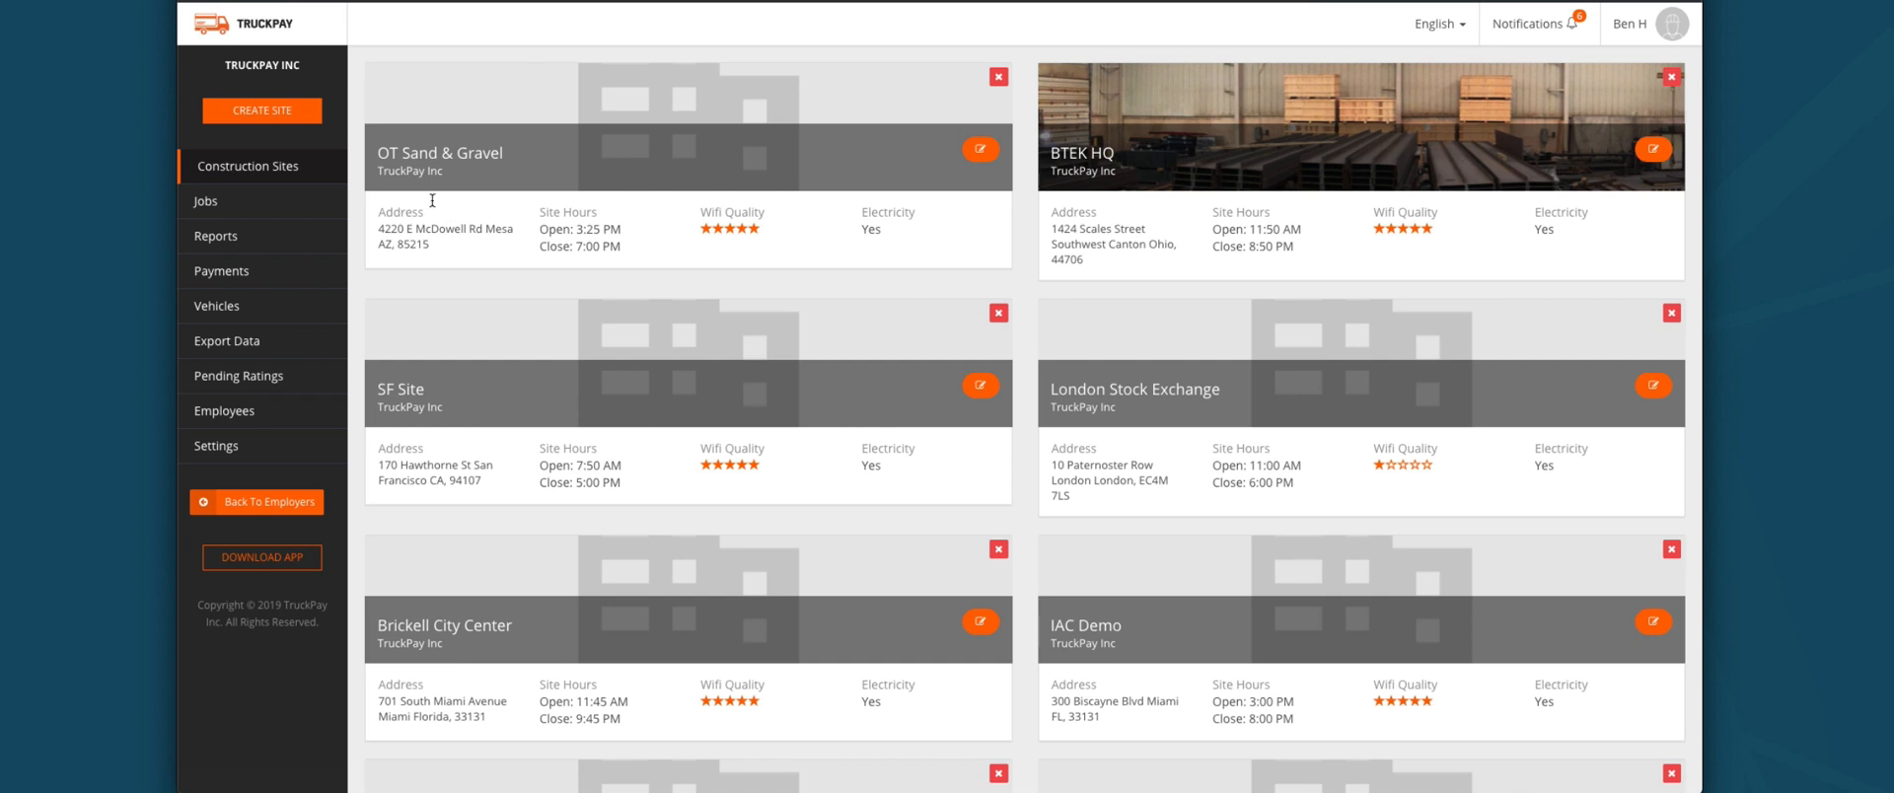
pyautogui.click(295, 110)
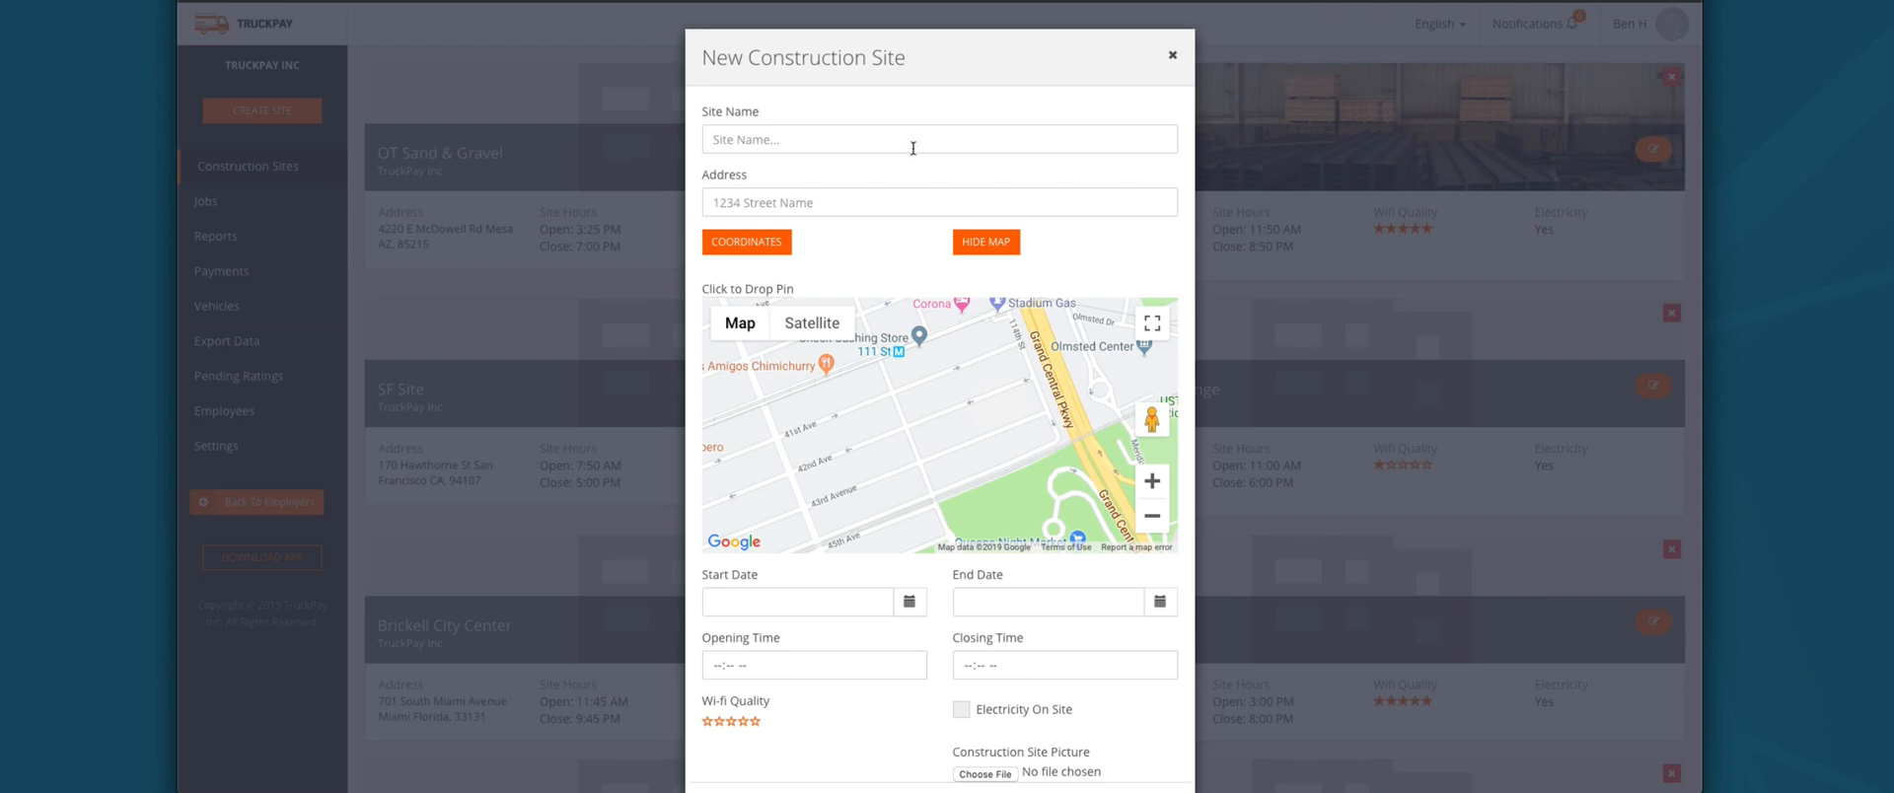
pyautogui.click(864, 146)
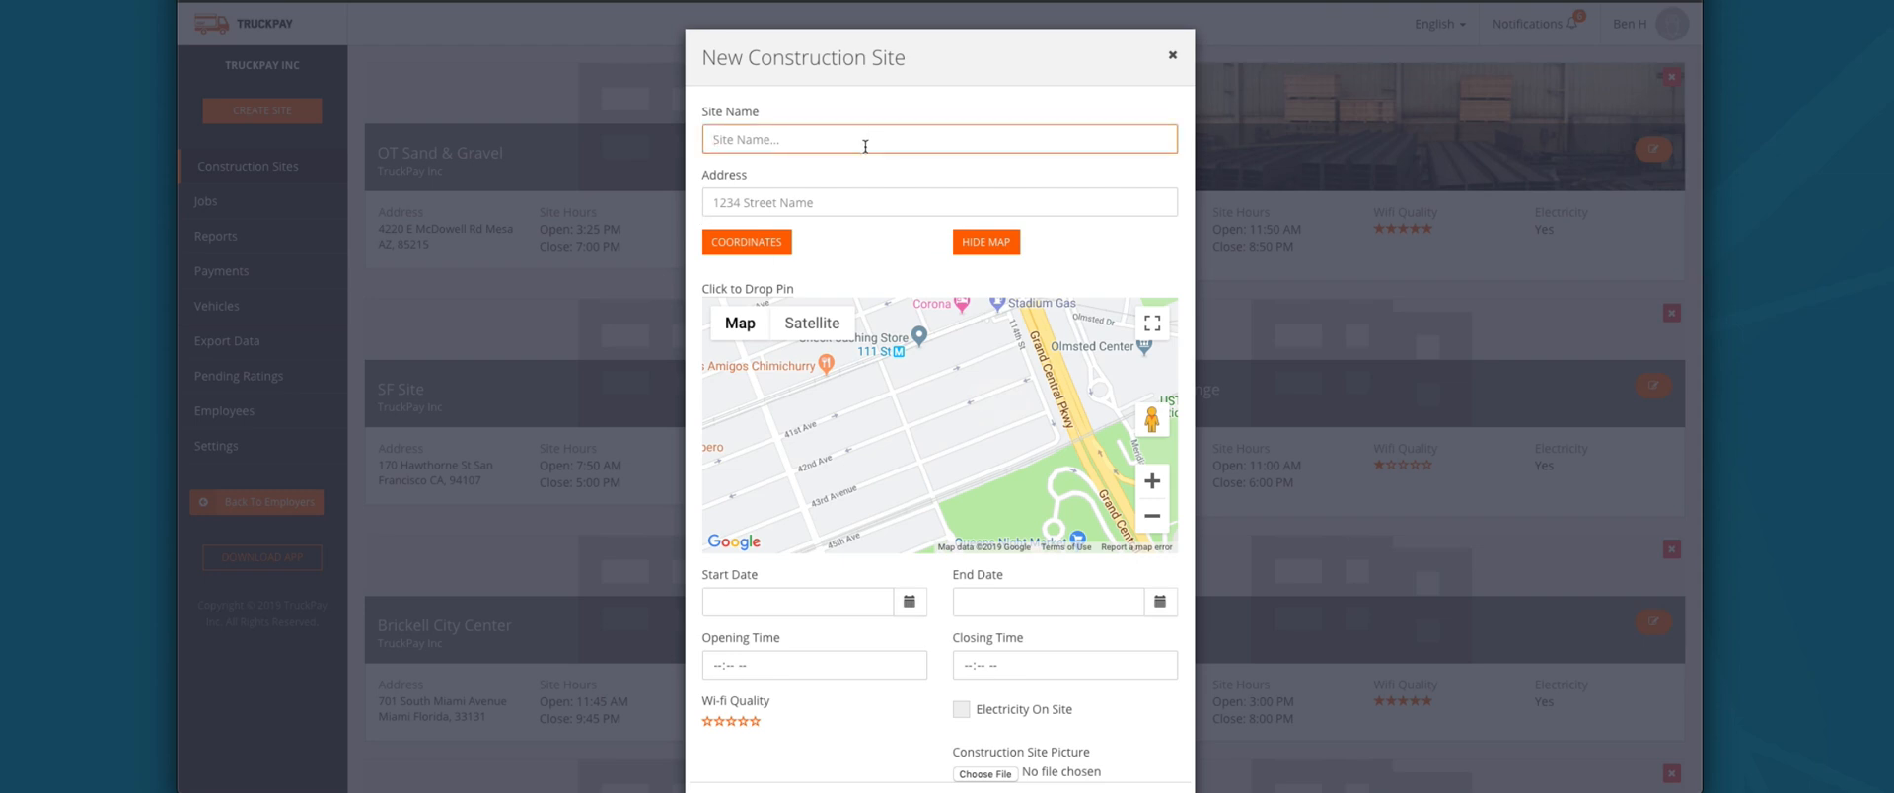
pyautogui.write('TruckPay Demo')
pyautogui.click(805, 201)
pyautogui.click(770, 238)
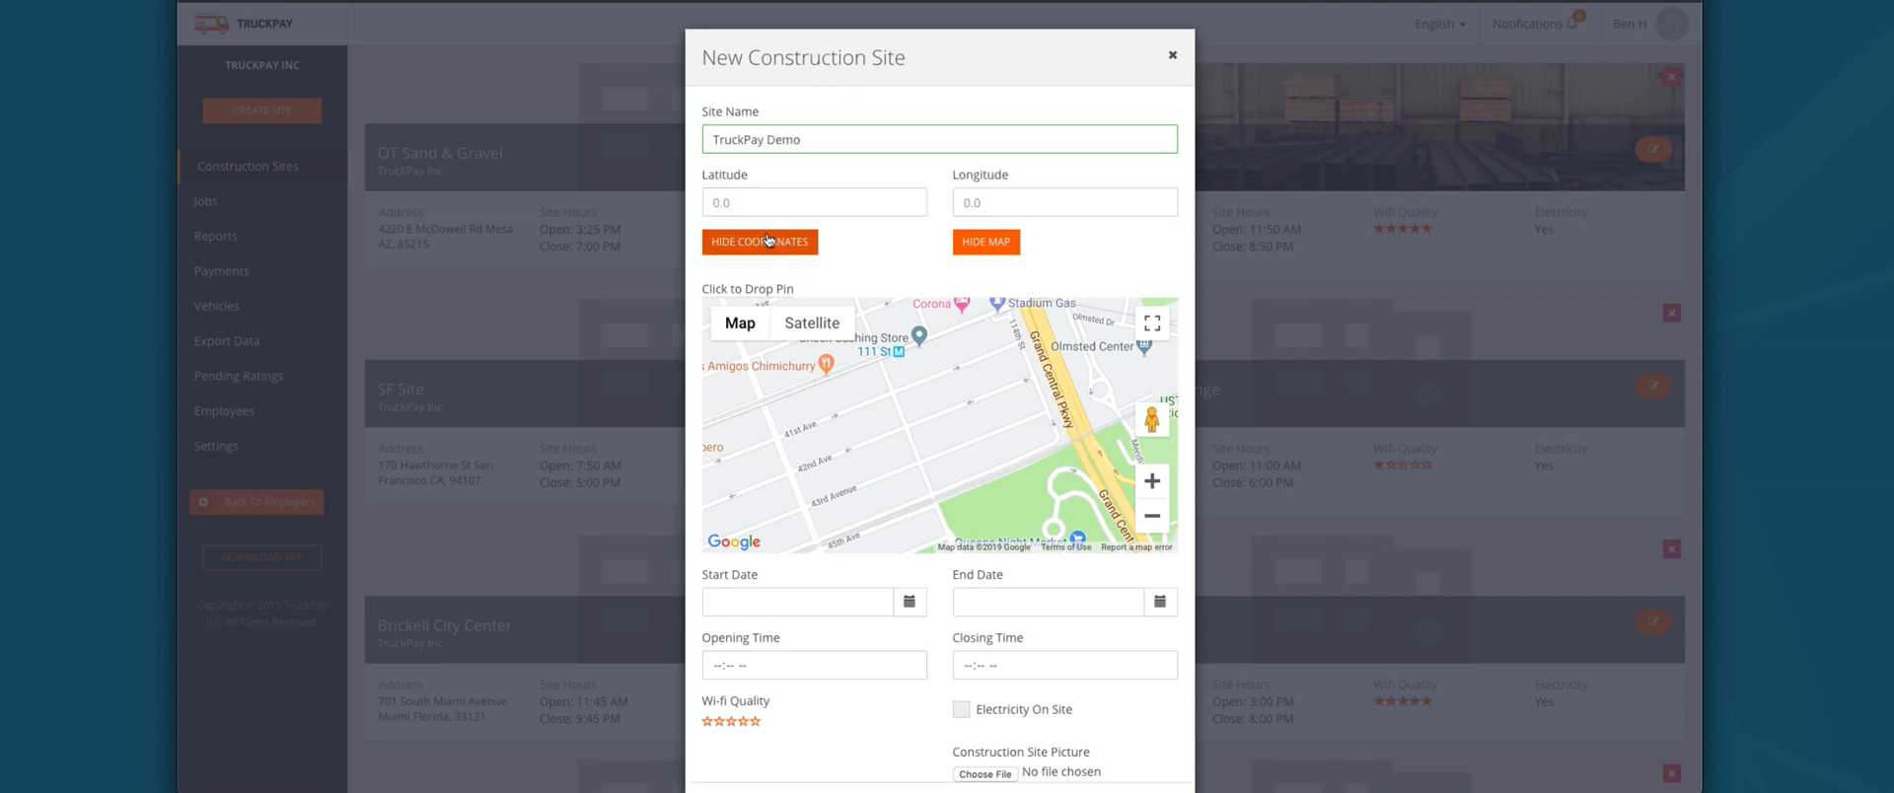
pyautogui.click(769, 239)
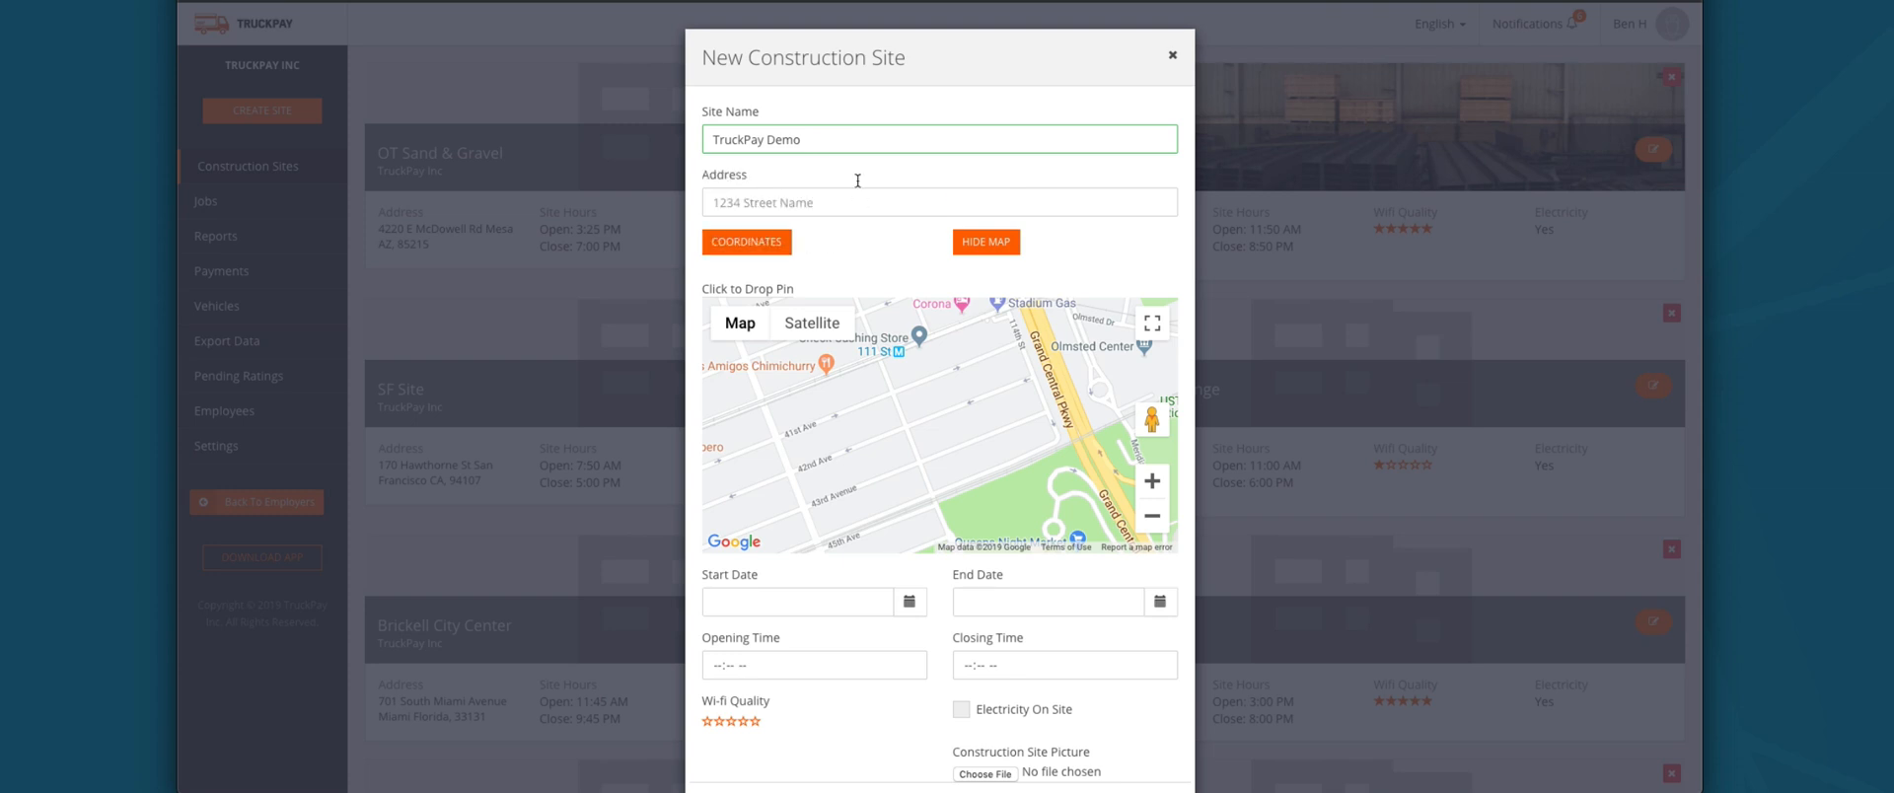
pyautogui.click(982, 247)
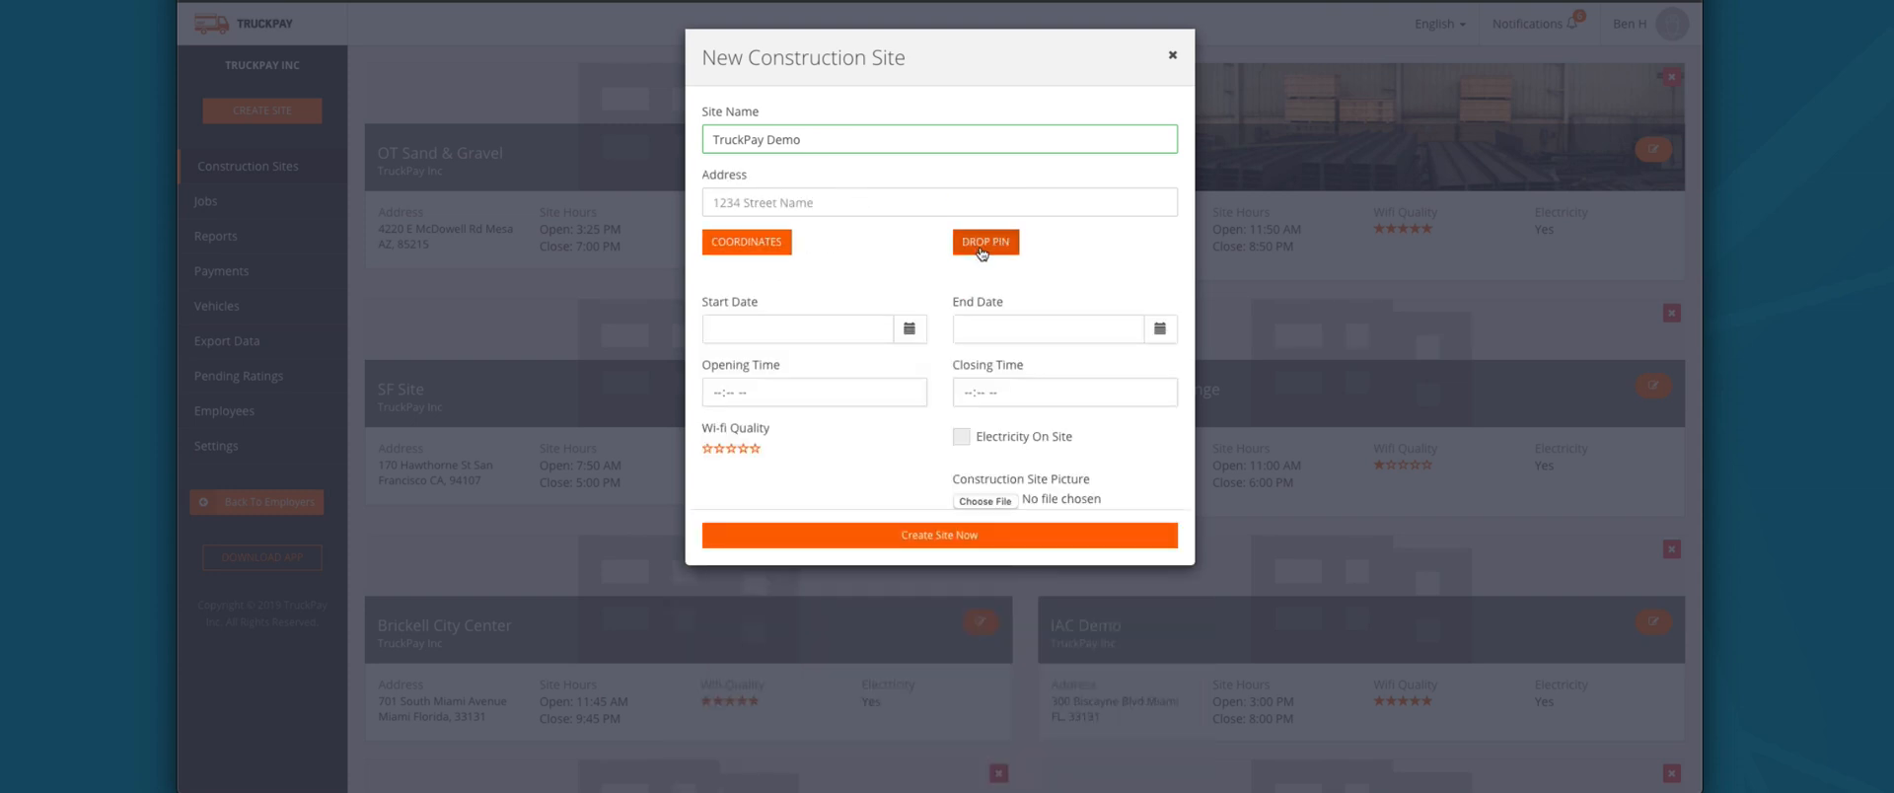
pyautogui.click(982, 255)
pyautogui.click(777, 205)
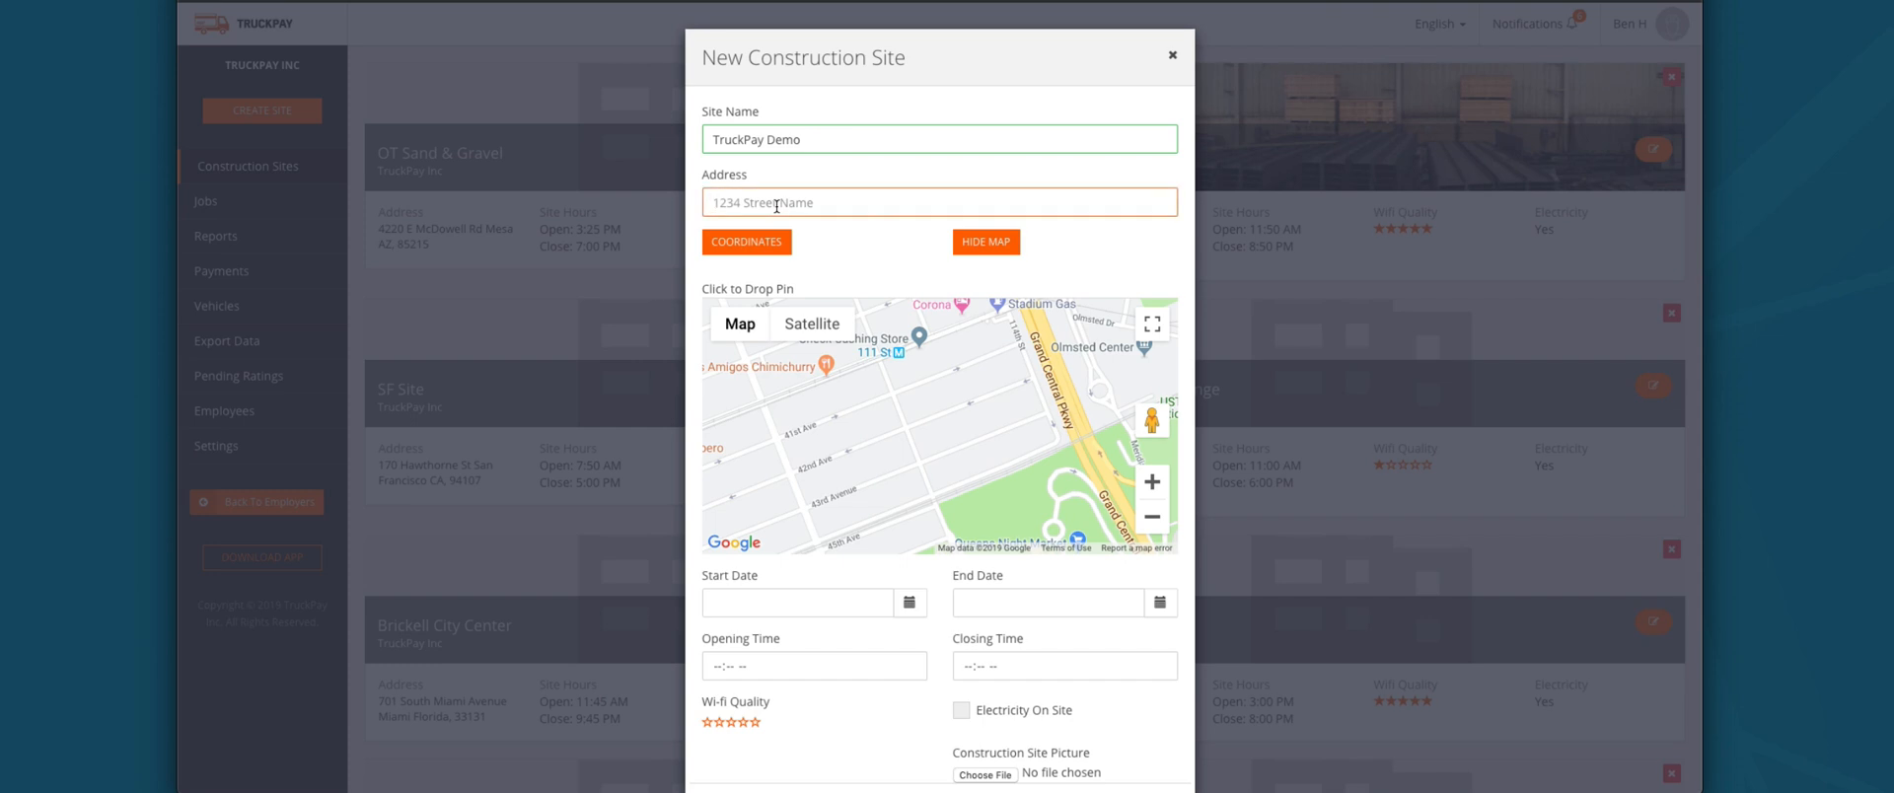
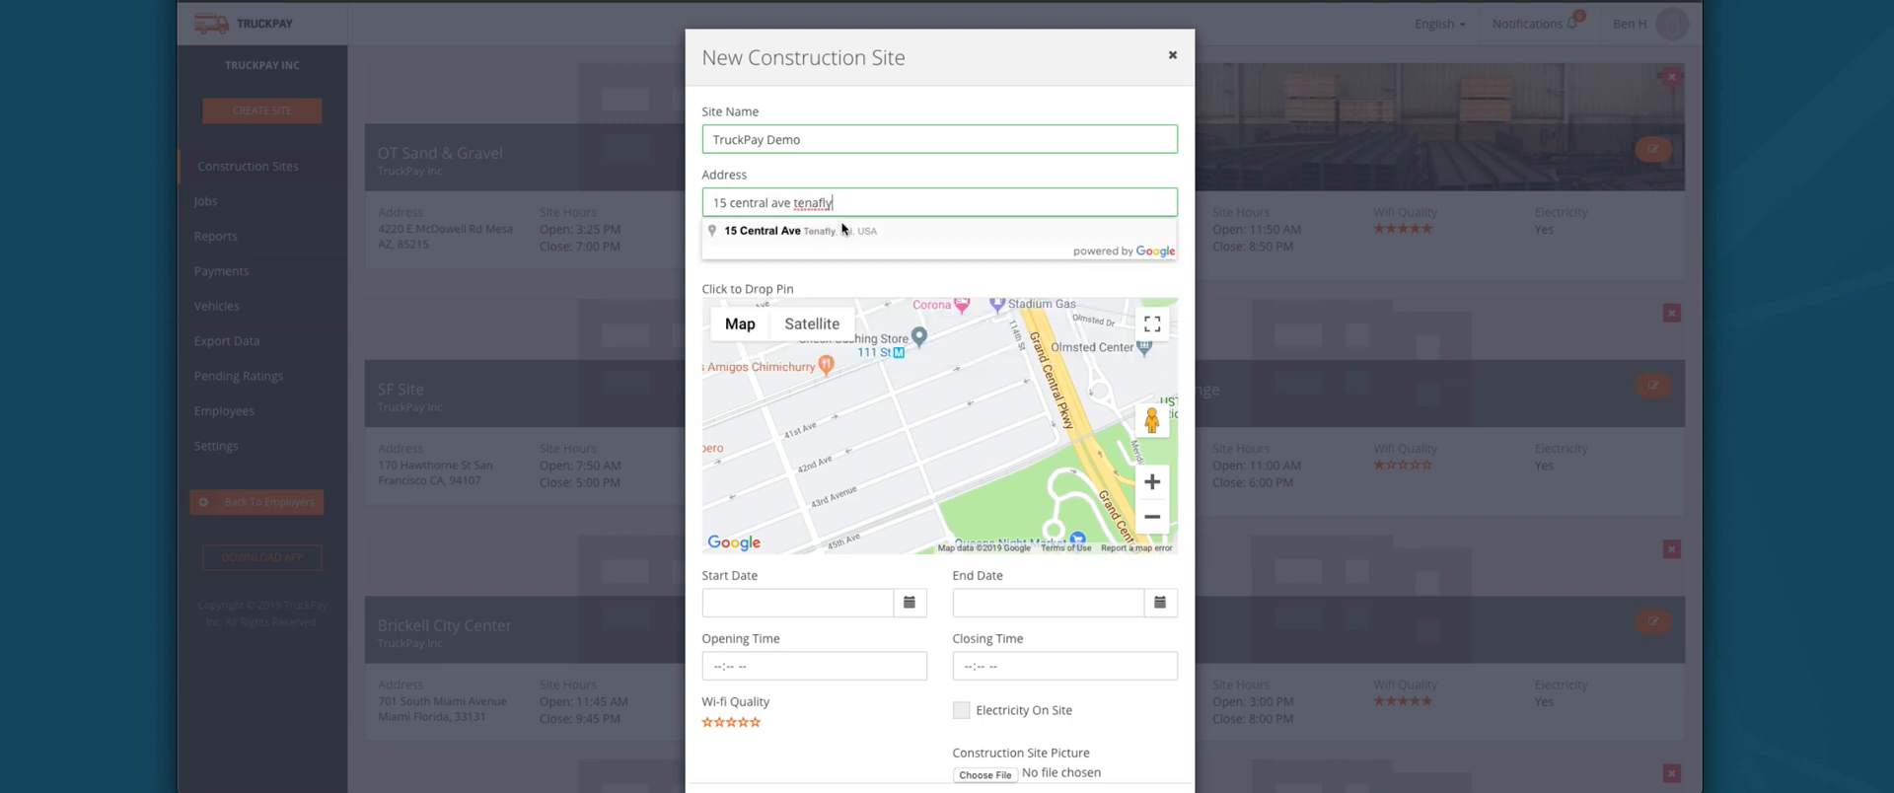
pyautogui.click(841, 230)
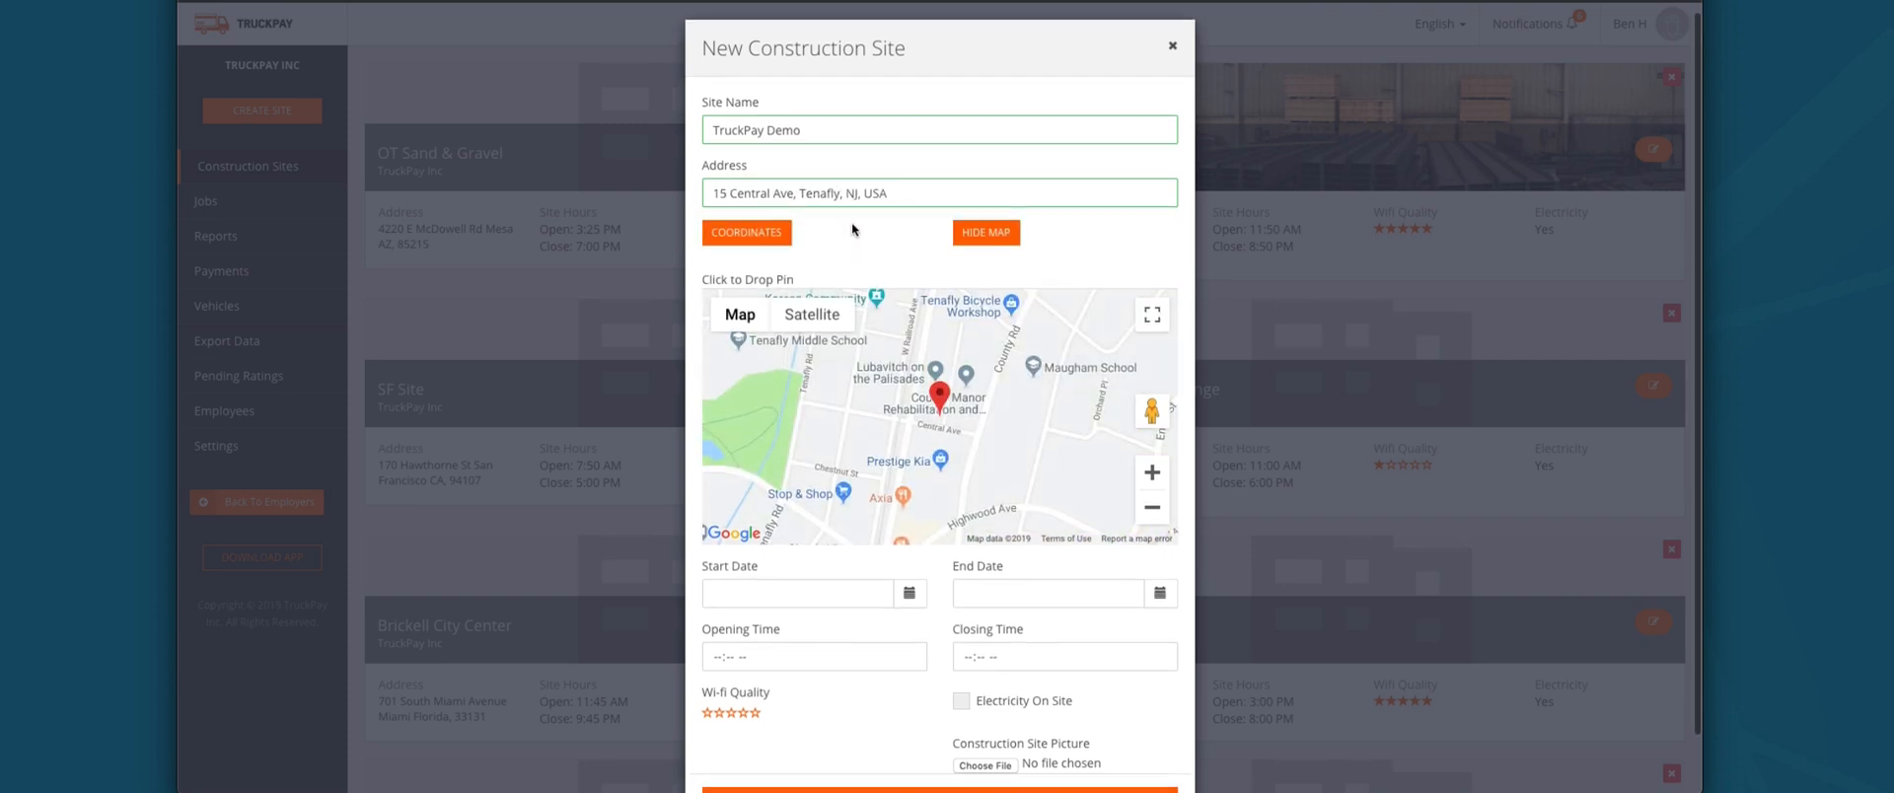
# Step: Set 07/16–07/31/2019, 3:45–9:00 PM, five-star Wi-fi and electricity on site, then create it
pyautogui.scroll(-1, 852, 228)
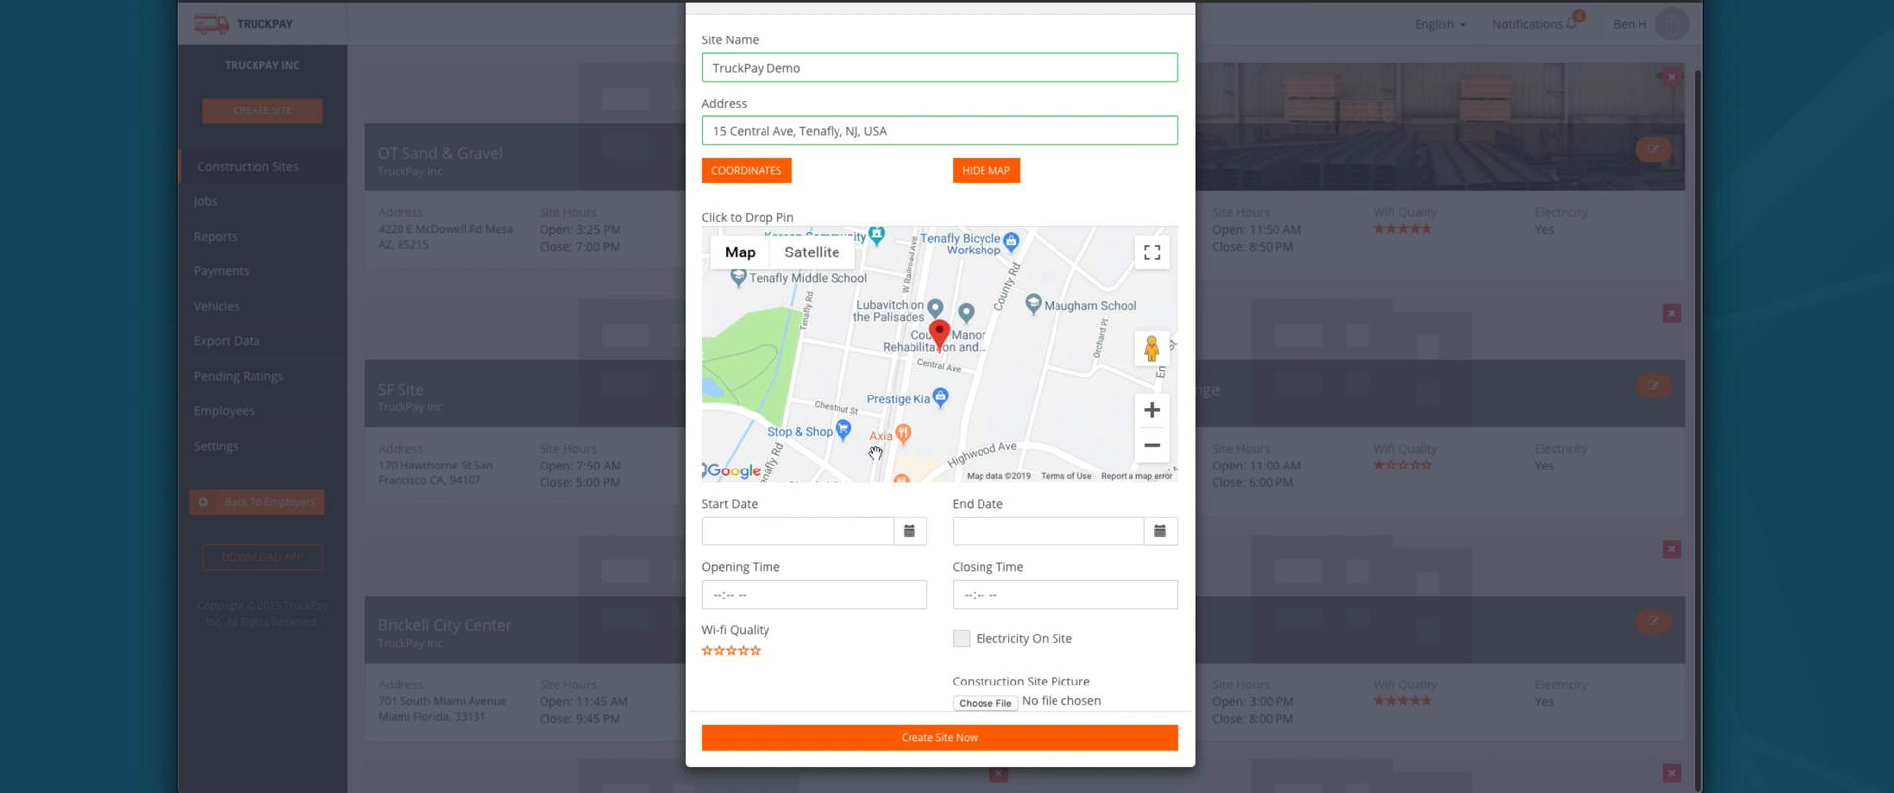
pyautogui.click(909, 534)
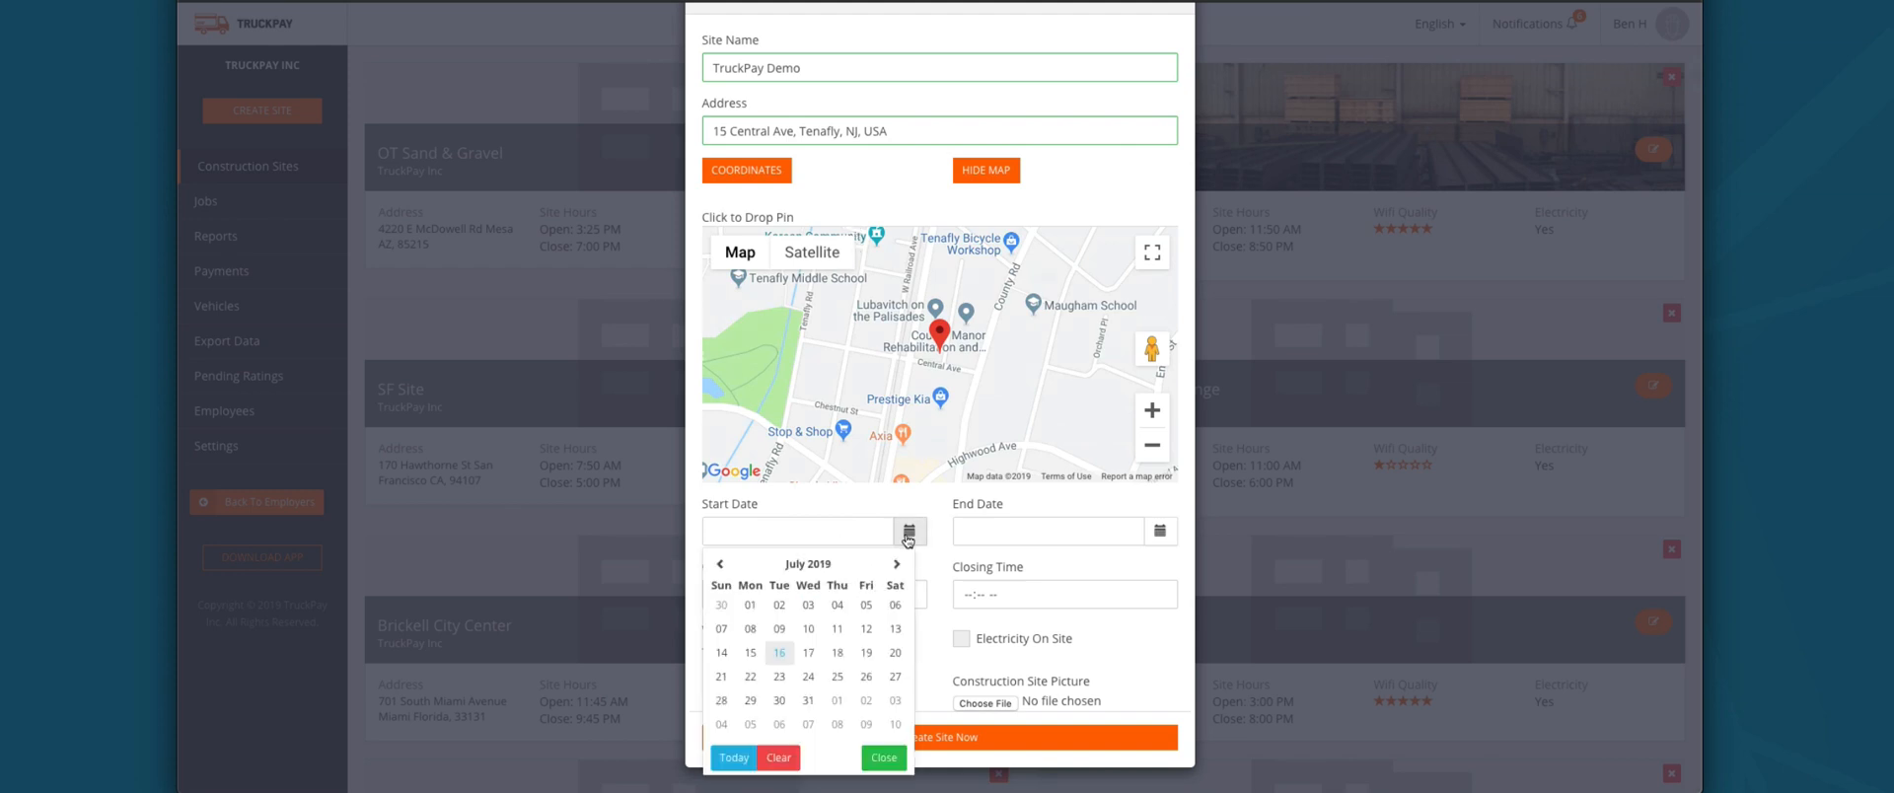
pyautogui.click(780, 656)
pyautogui.click(1160, 533)
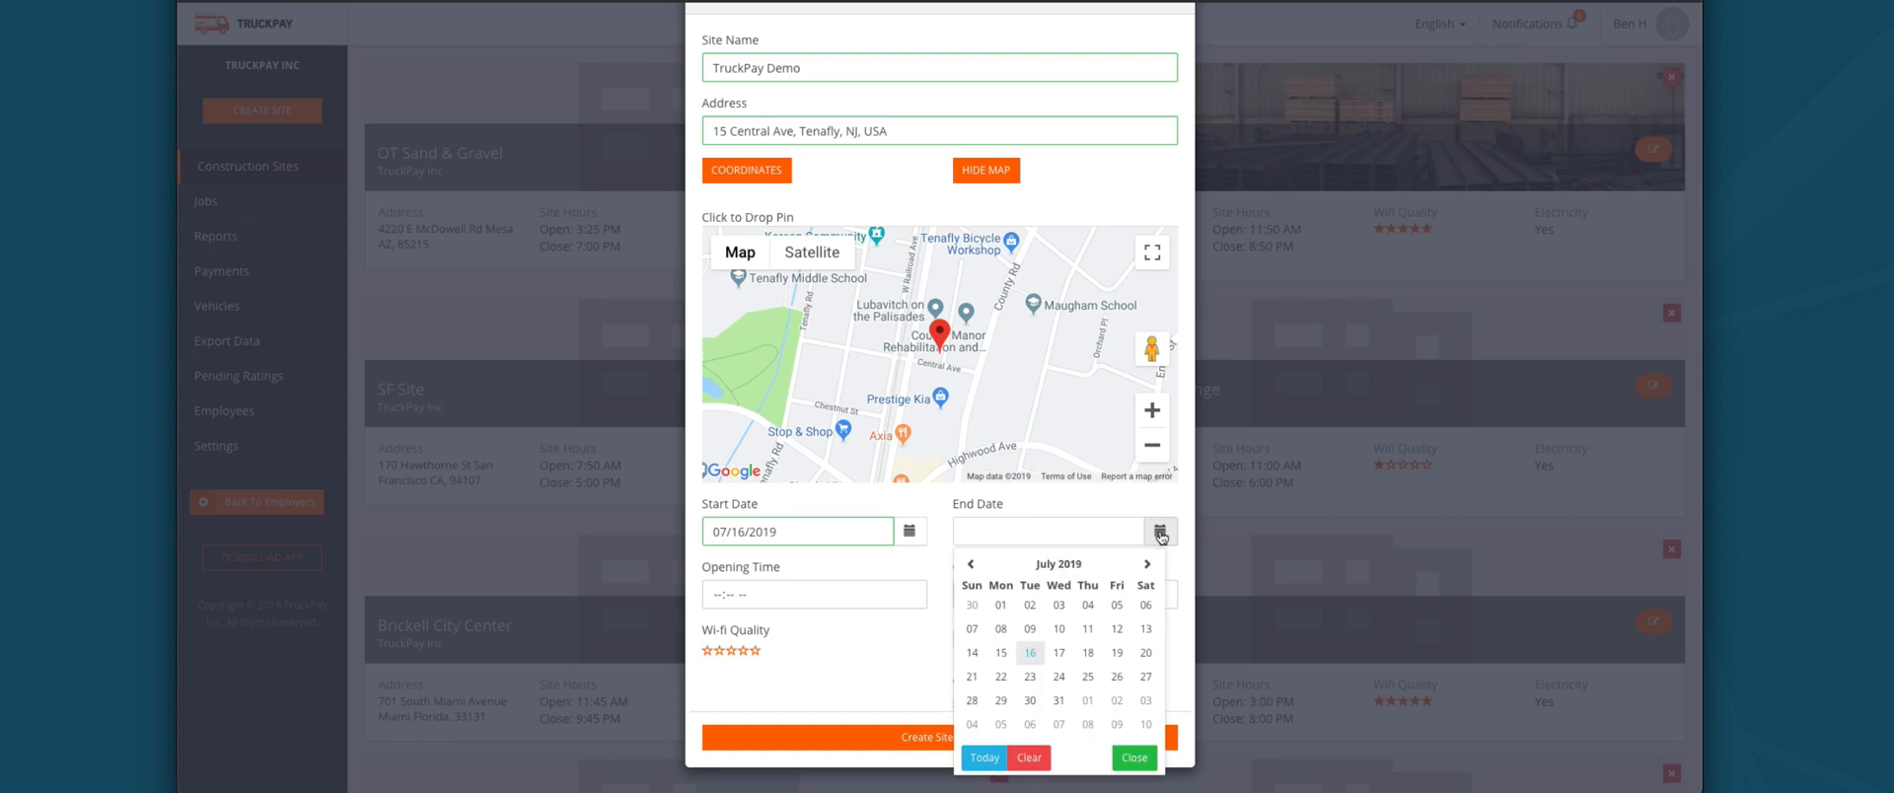
pyautogui.click(1059, 700)
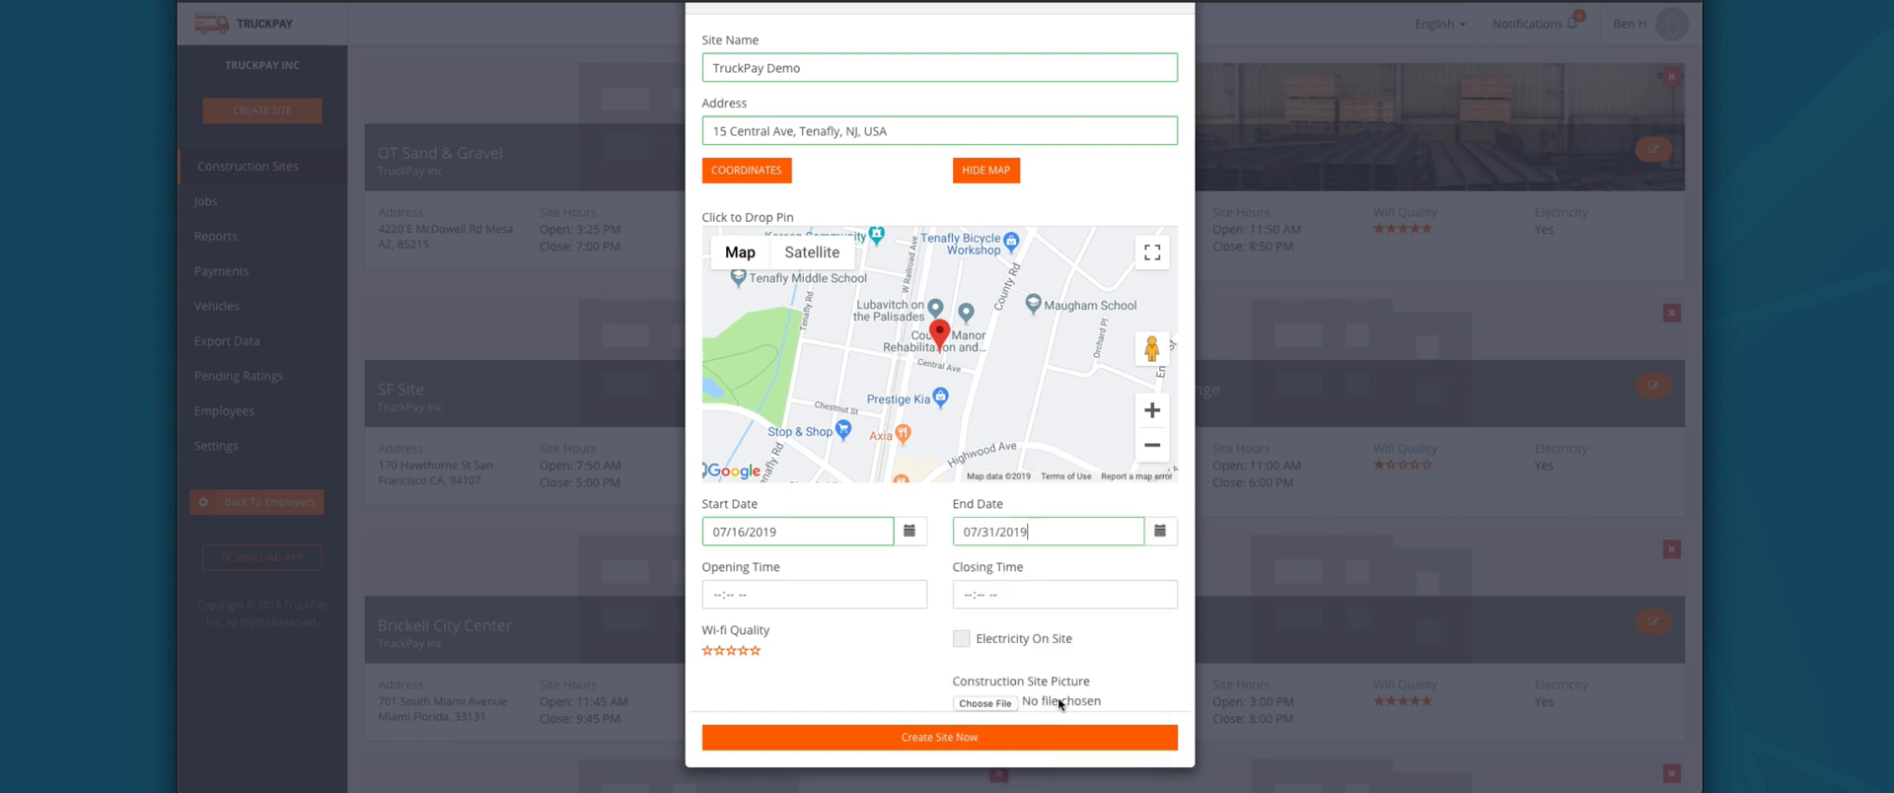
pyautogui.click(725, 596)
pyautogui.write('4:-- --')
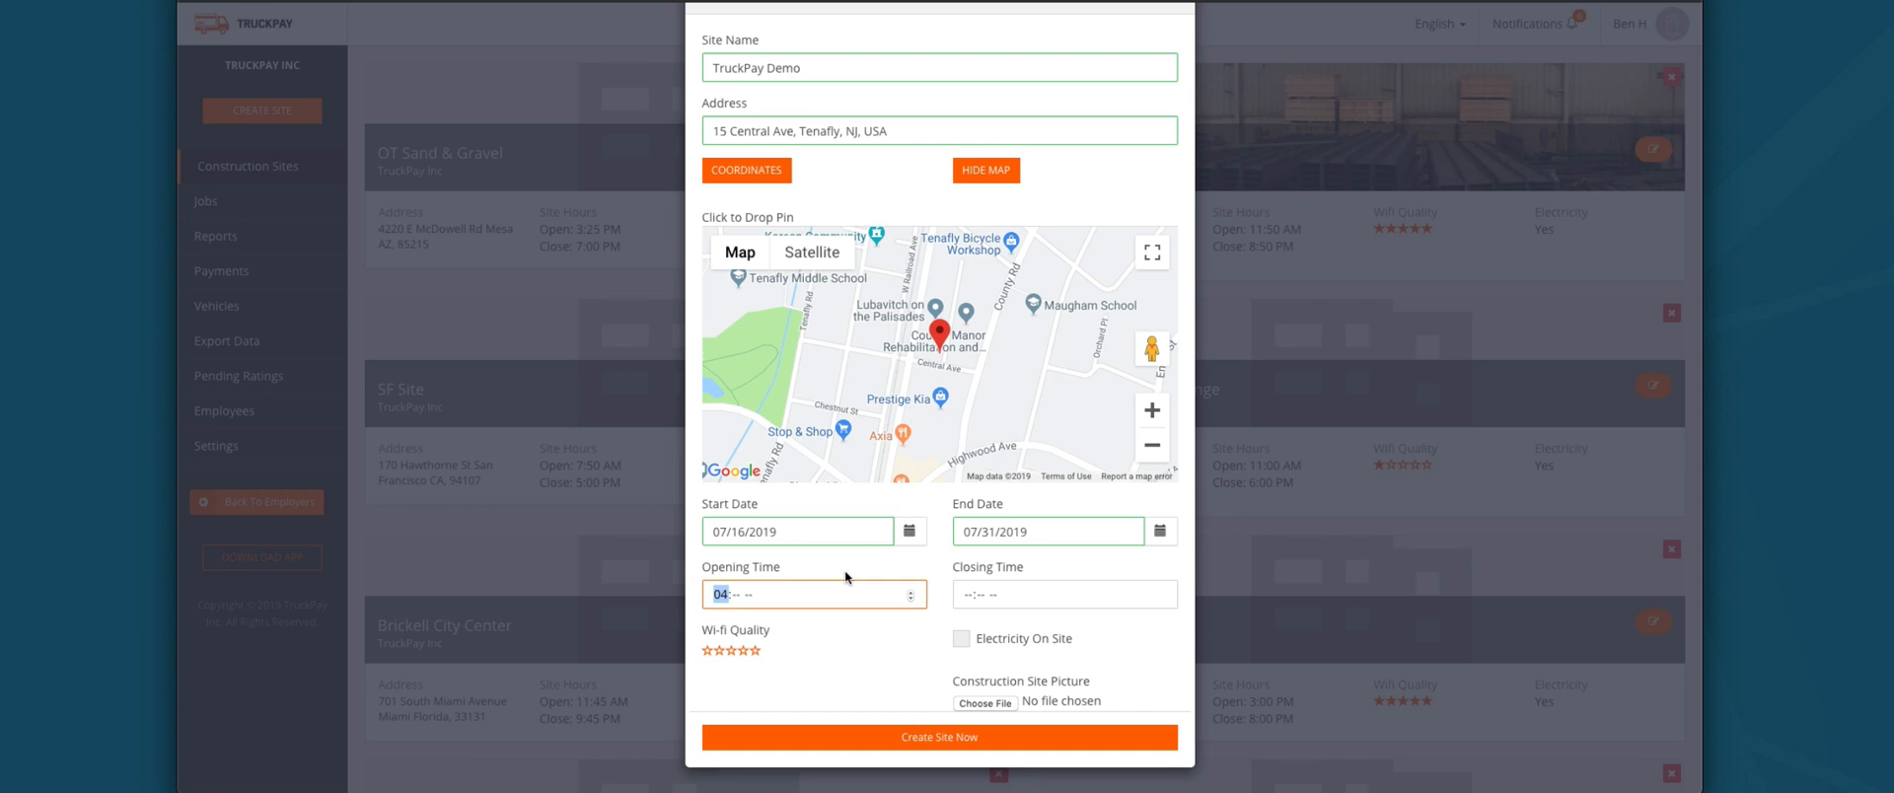
pyautogui.write('345p')
pyautogui.click(965, 597)
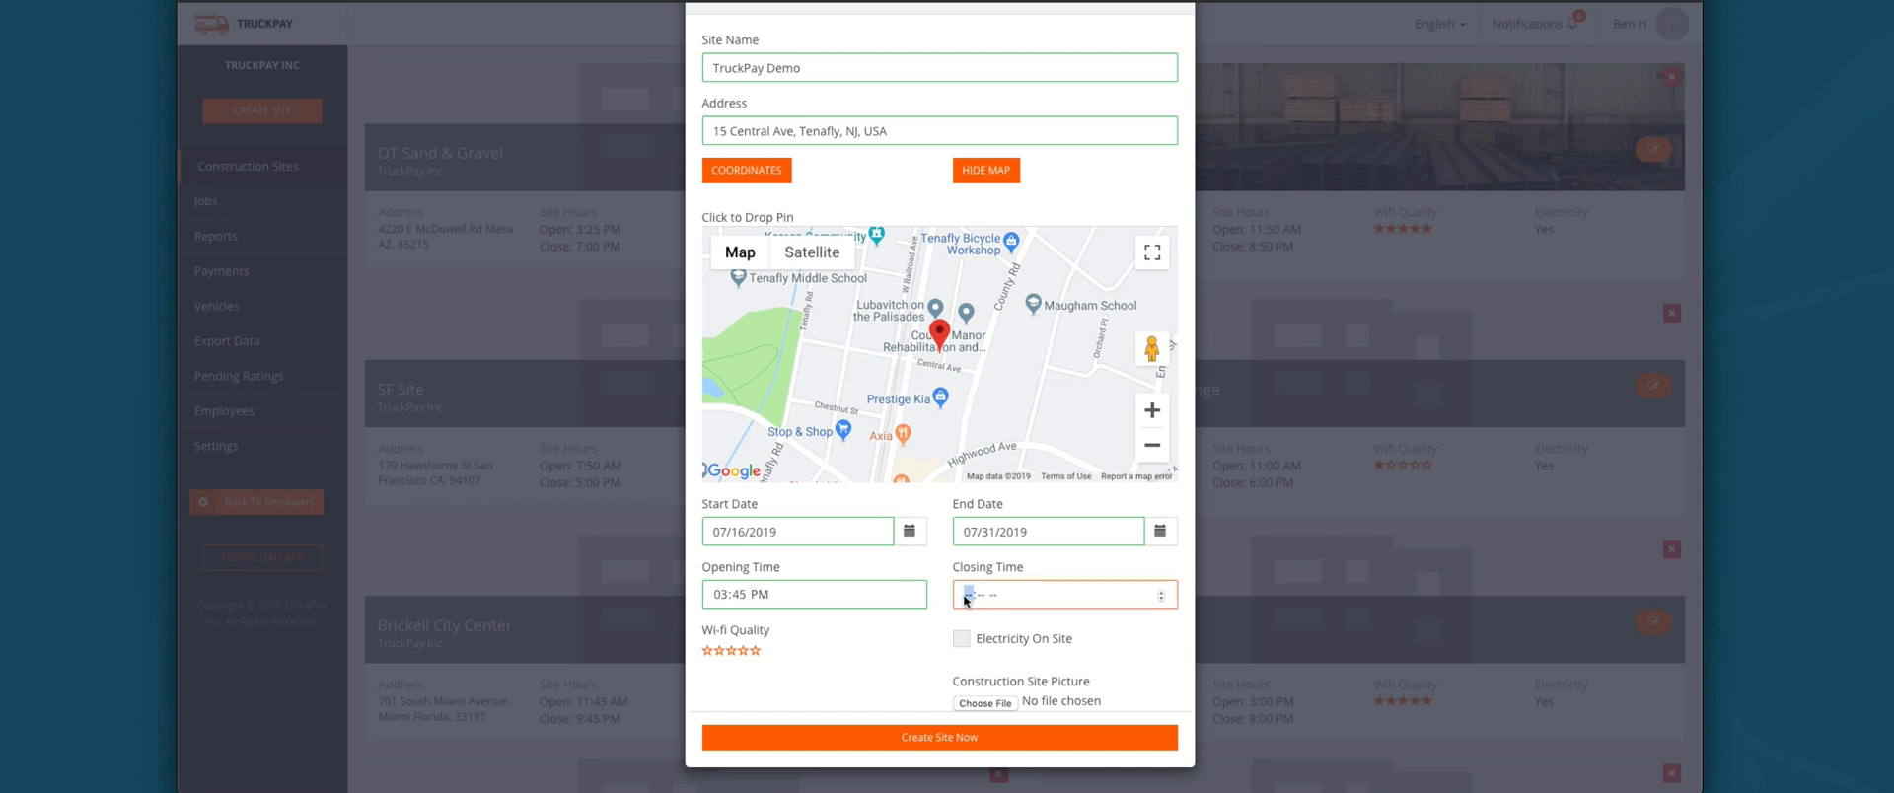
pyautogui.write('900p')
pyautogui.click(756, 651)
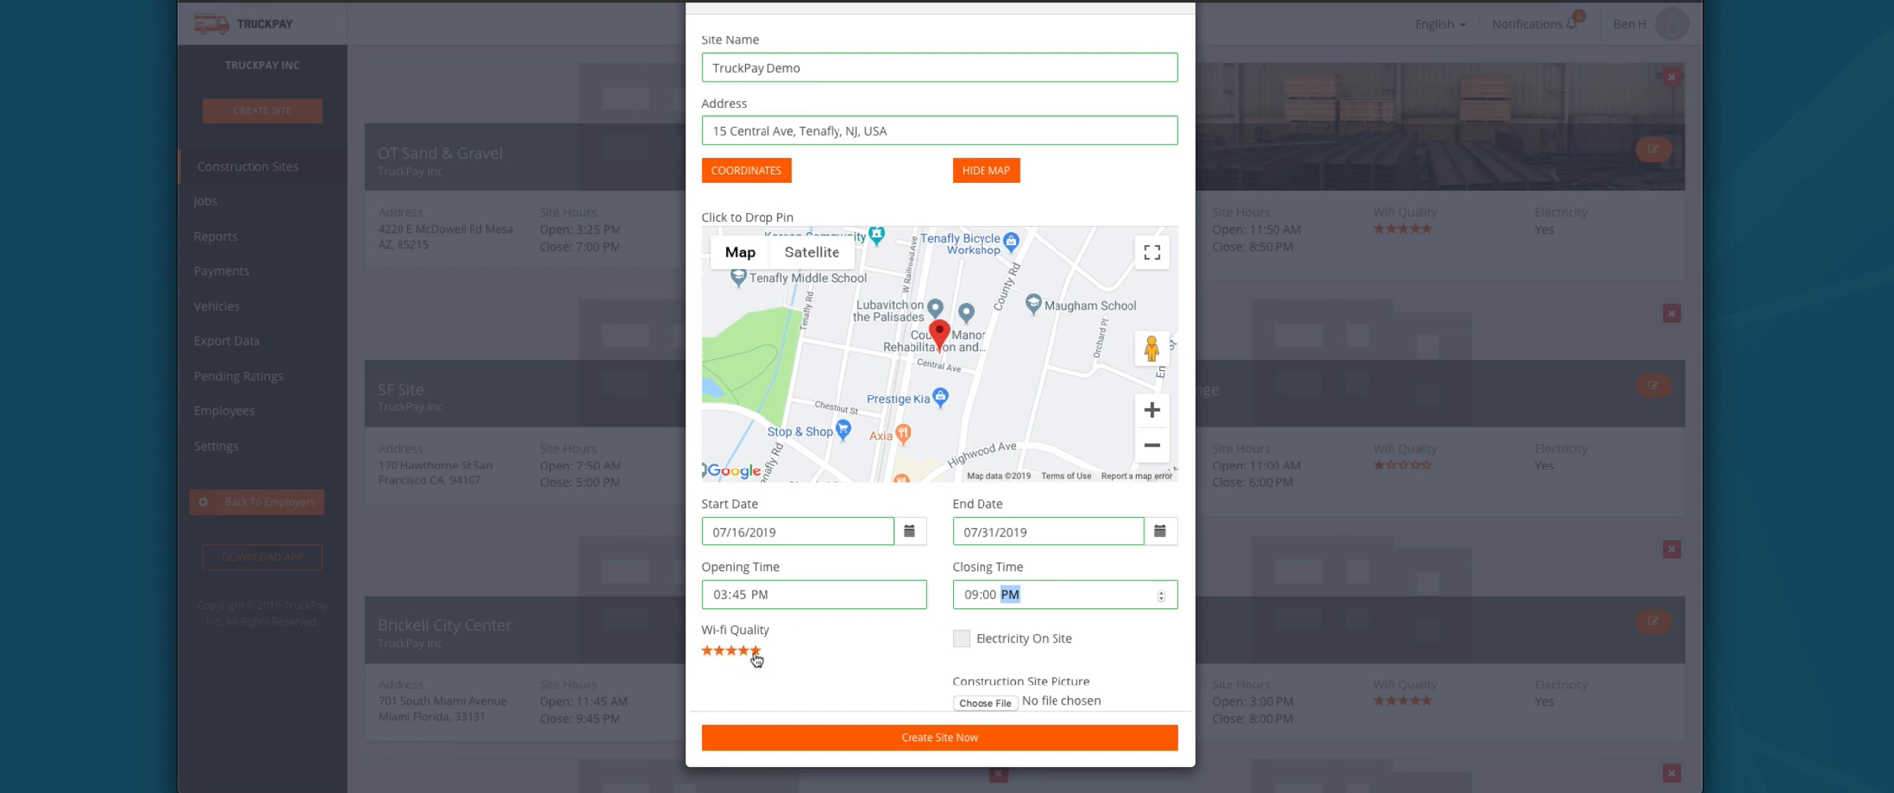
pyautogui.click(960, 639)
pyautogui.click(966, 738)
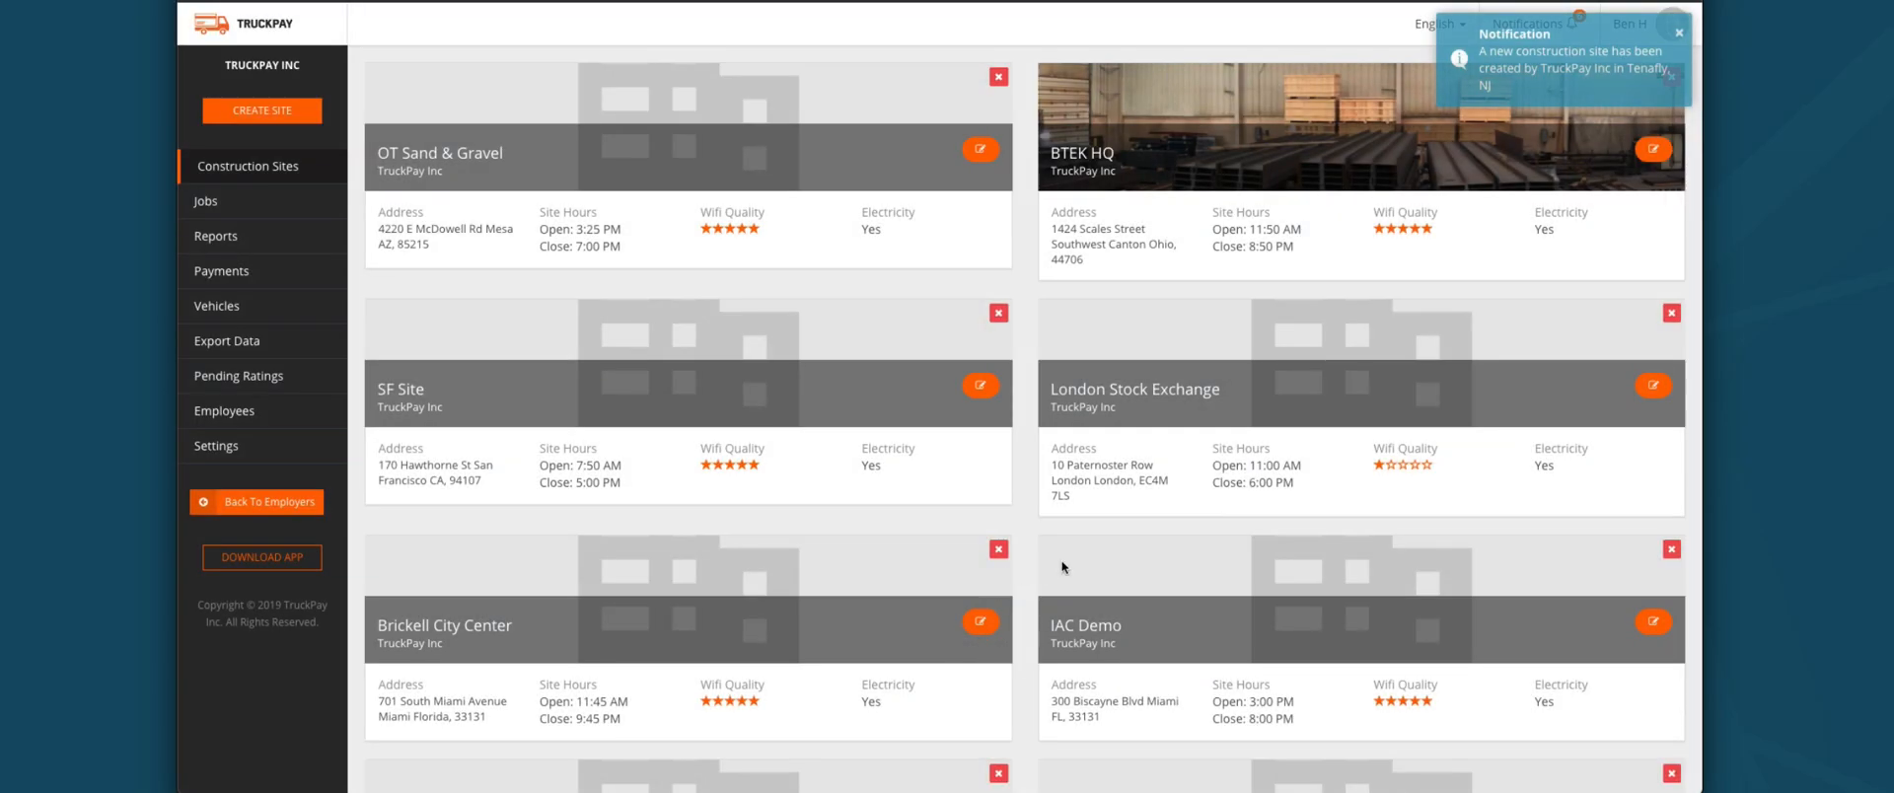
# Step: Open the TruckPay Demo site's details and bring up its Close Construction Site dialog
pyautogui.scroll(-5, 1085, 570)
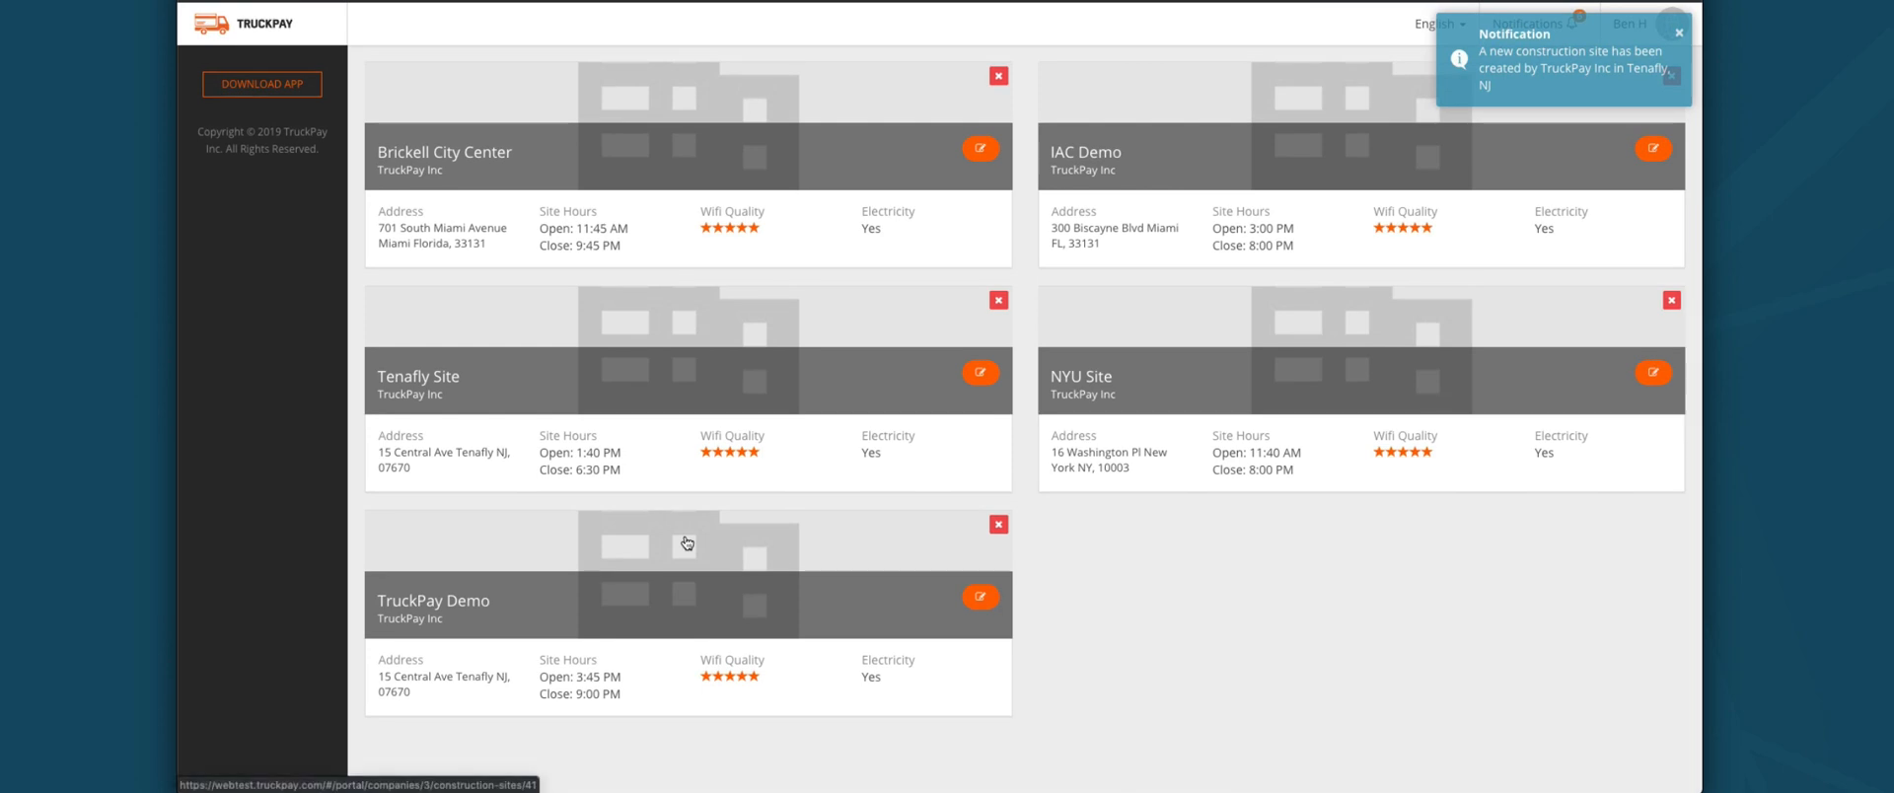
pyautogui.click(915, 584)
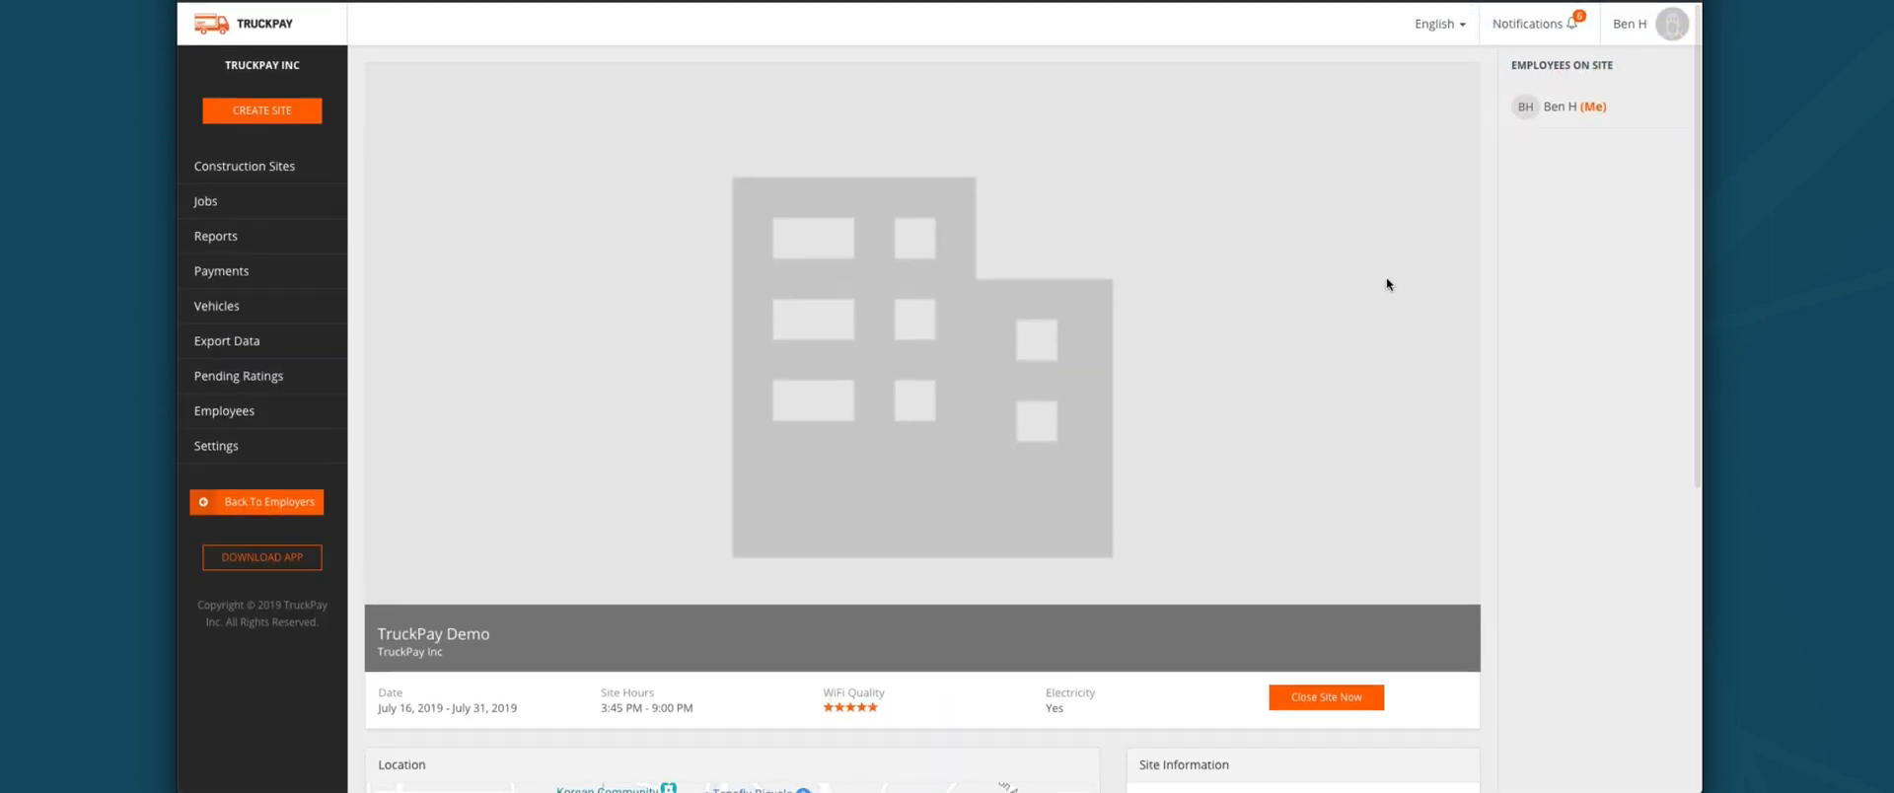
pyautogui.scroll(-3, 945, 416)
pyautogui.scroll(-2, 1081, 392)
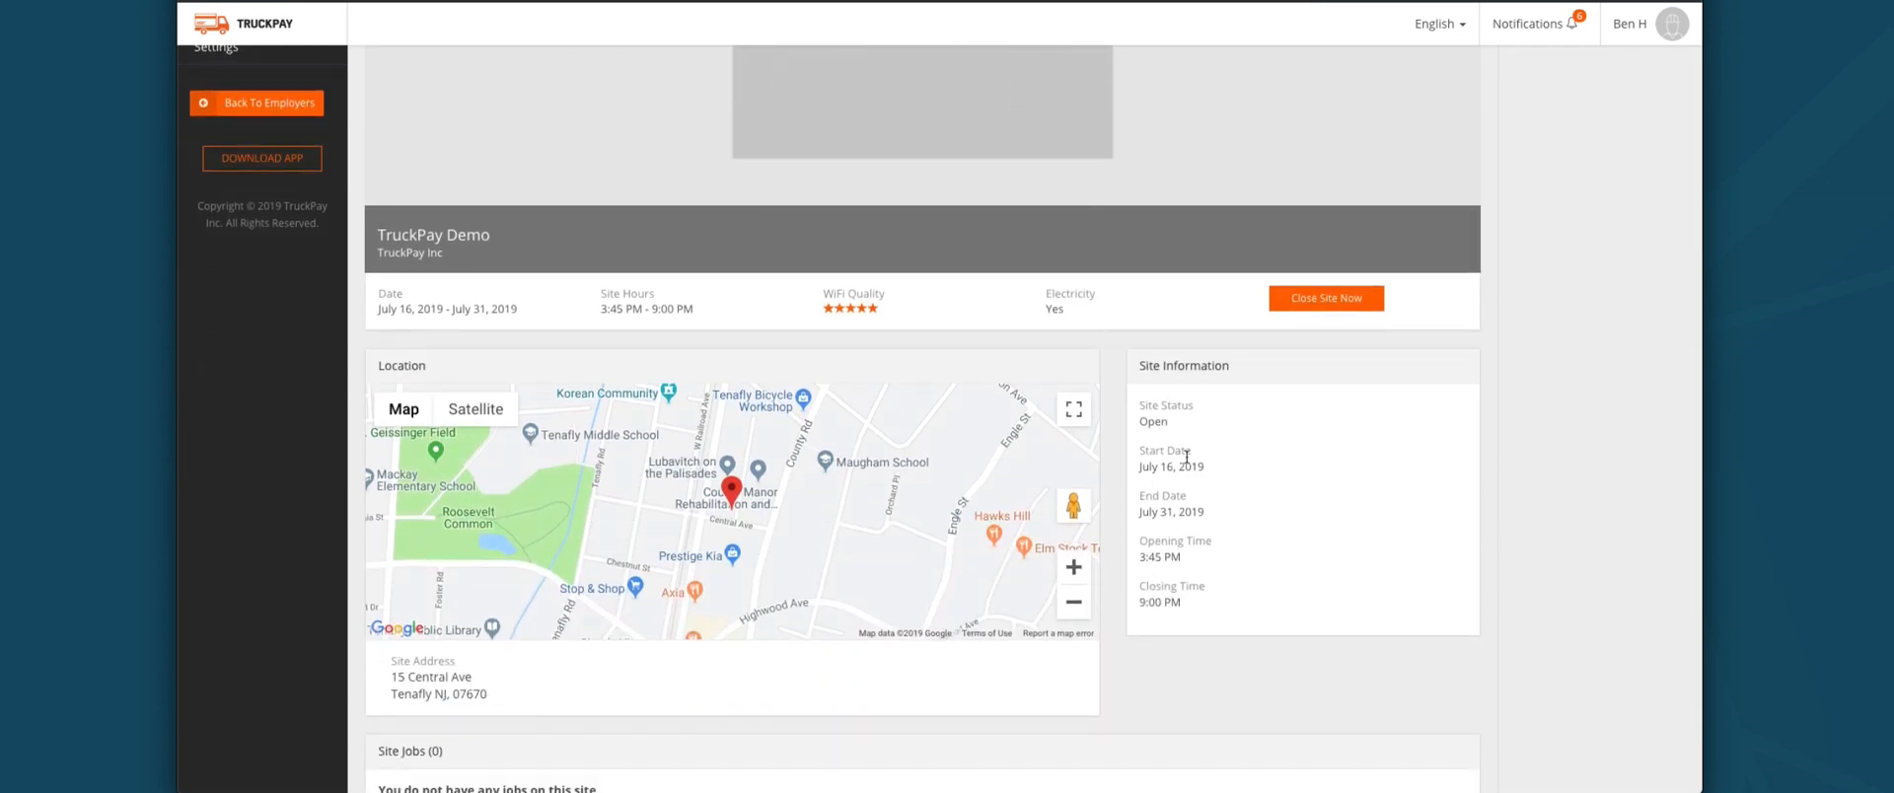
pyautogui.click(1298, 298)
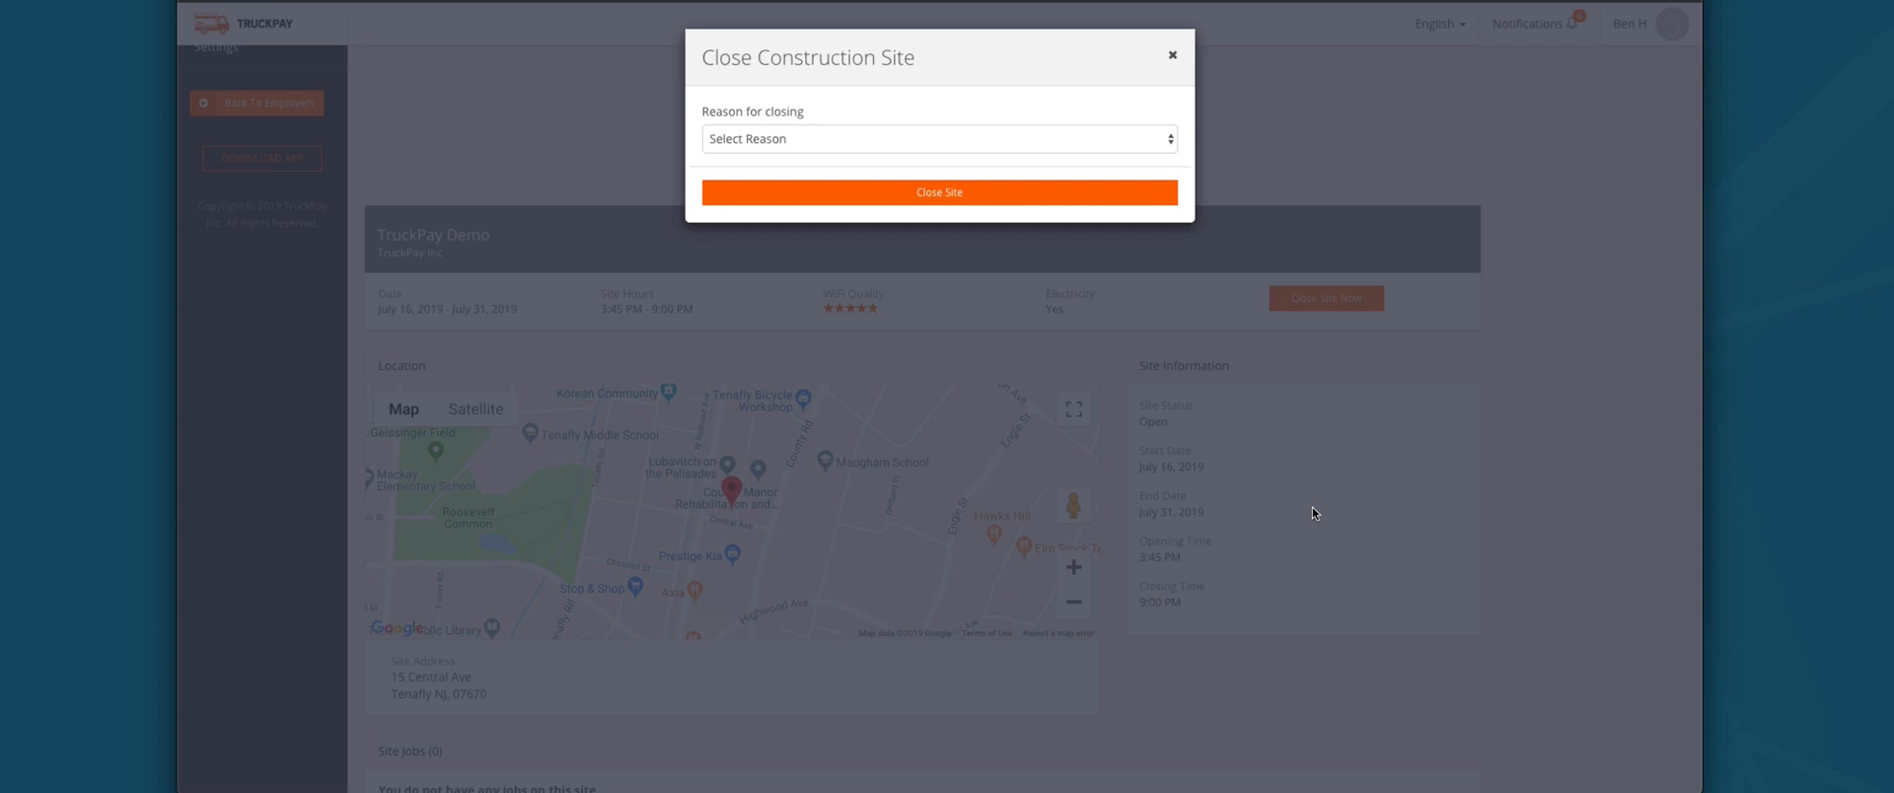
# Step: Pick Machinery On Site Broke as the reason, then dismiss the dialog, keeping the site open
pyautogui.click(1121, 138)
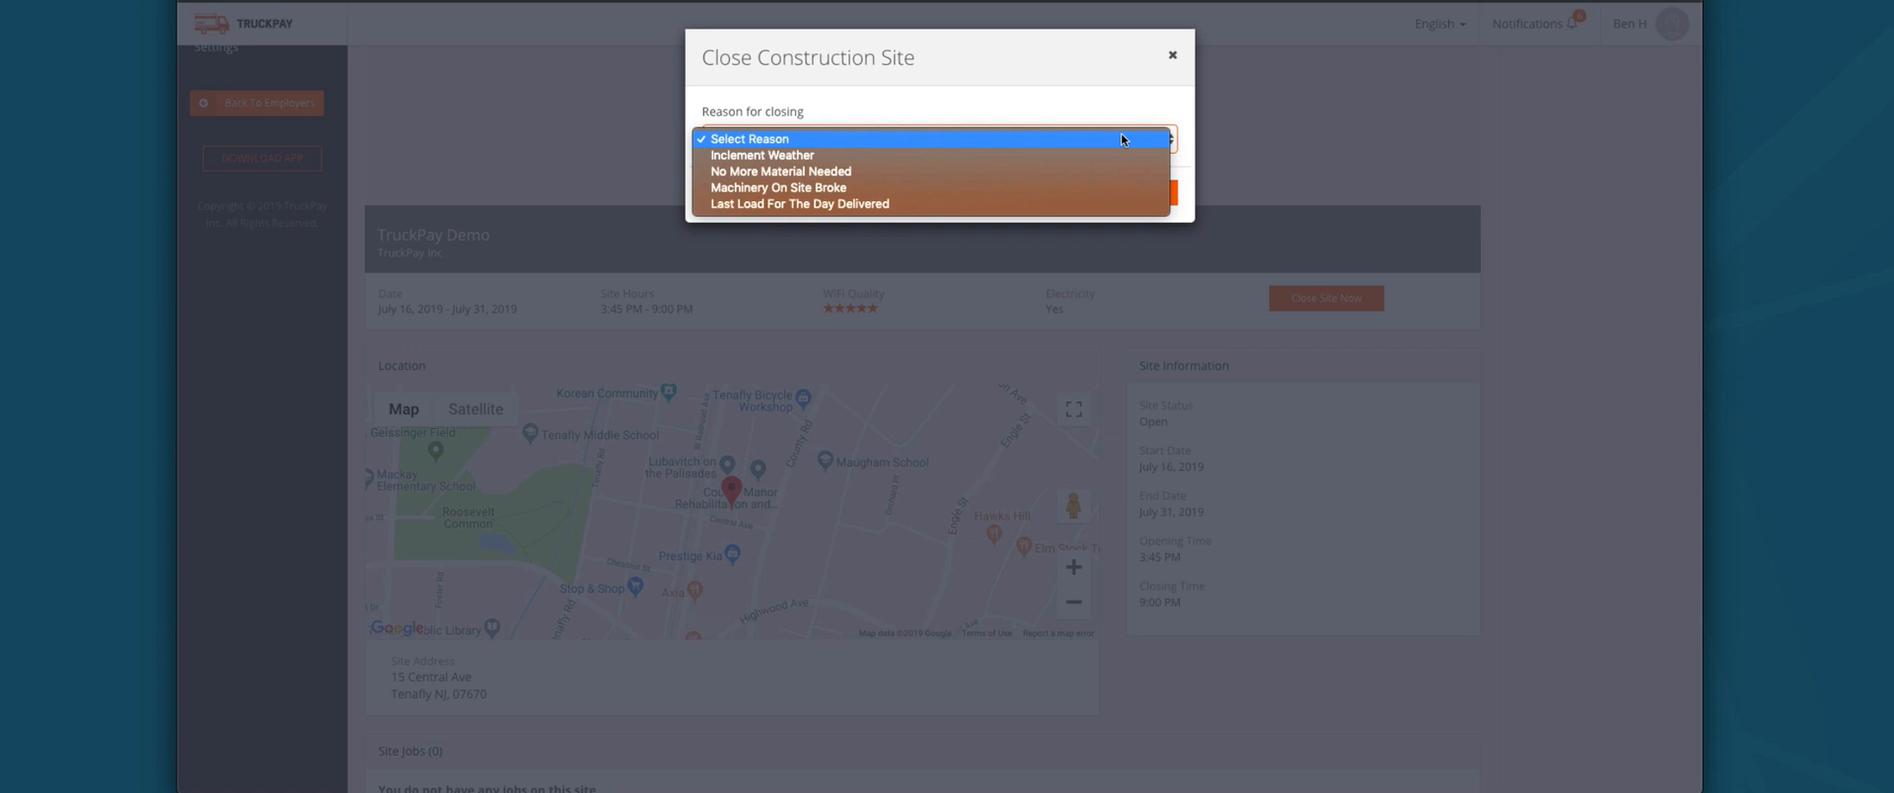
pyautogui.click(998, 188)
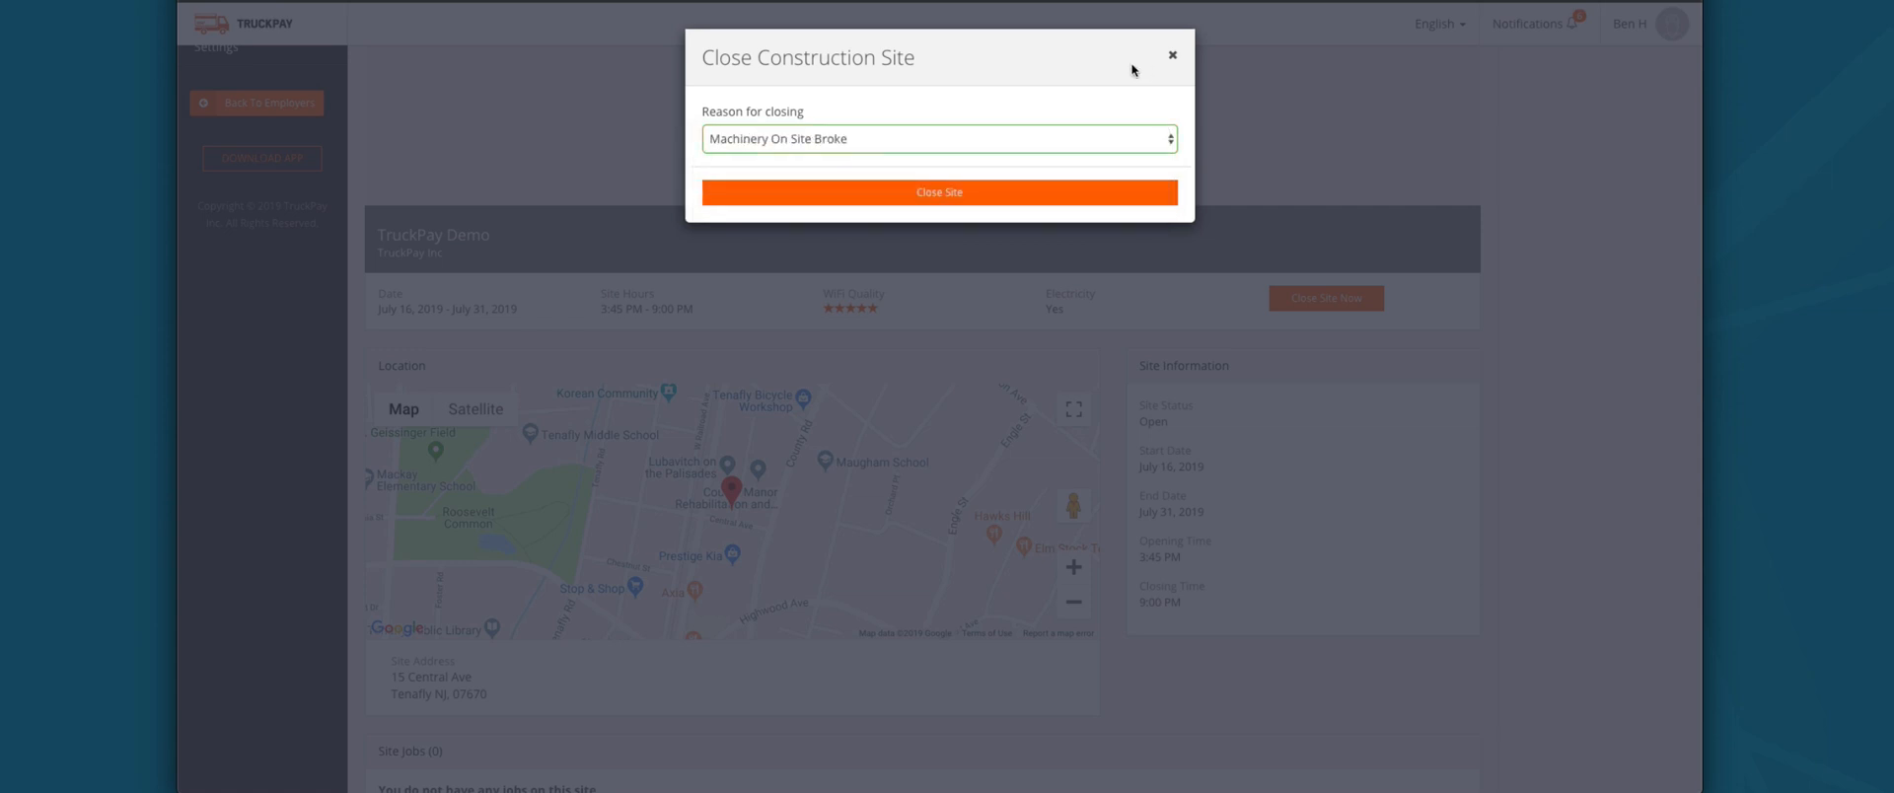
pyautogui.click(1172, 55)
pyautogui.scroll(-1, 1251, 296)
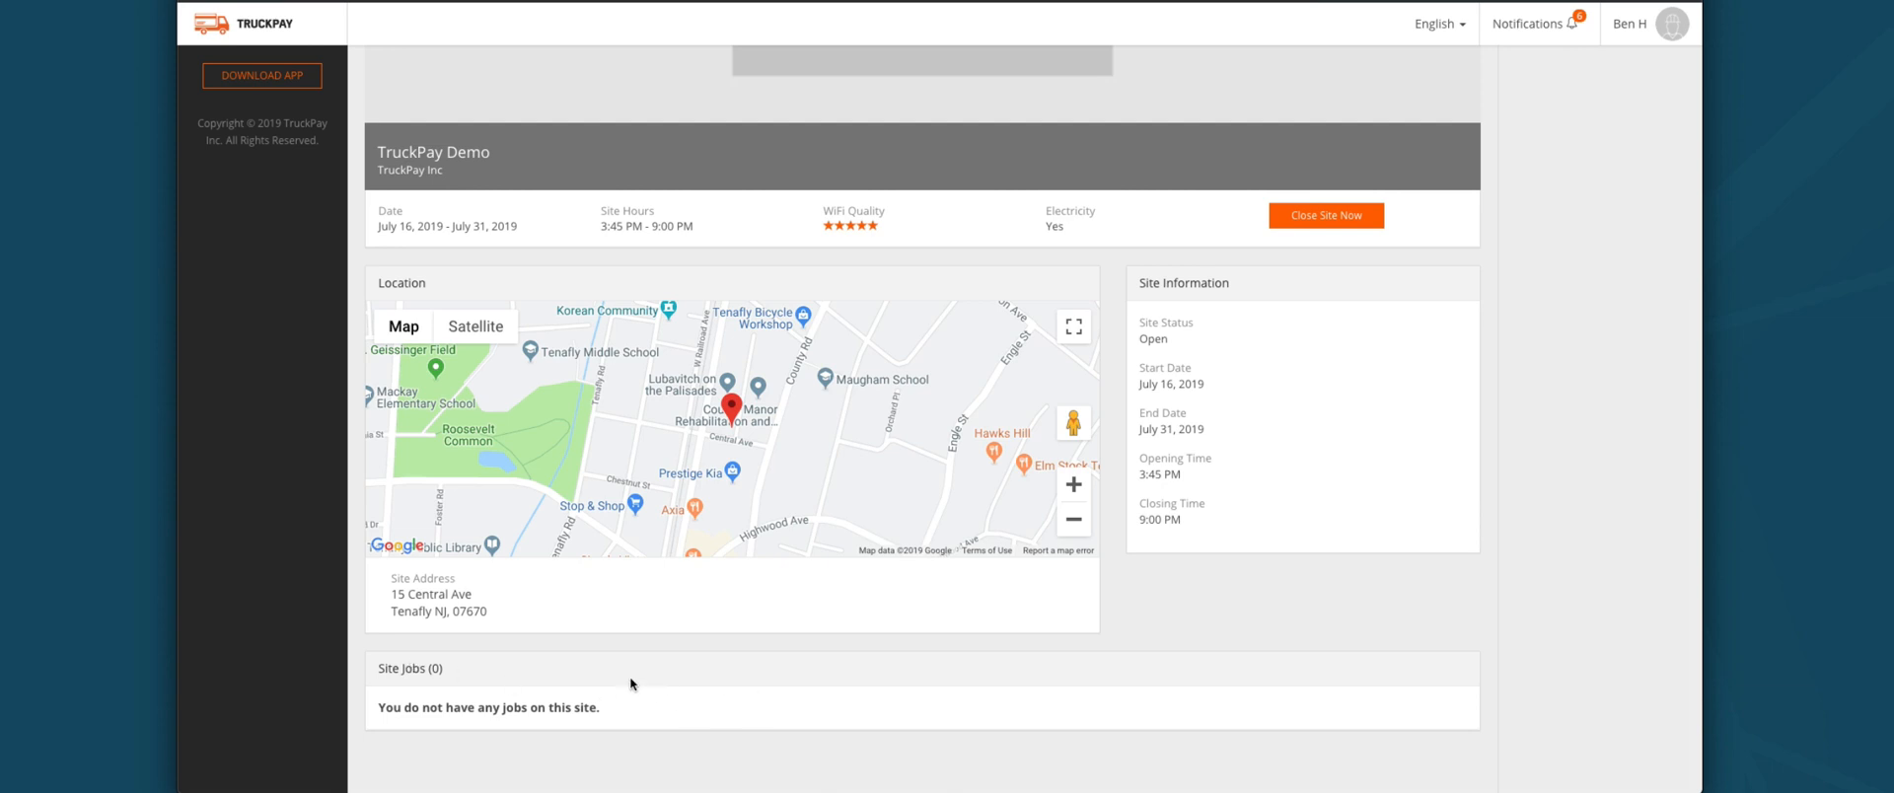
pyautogui.scroll(5, 795, 547)
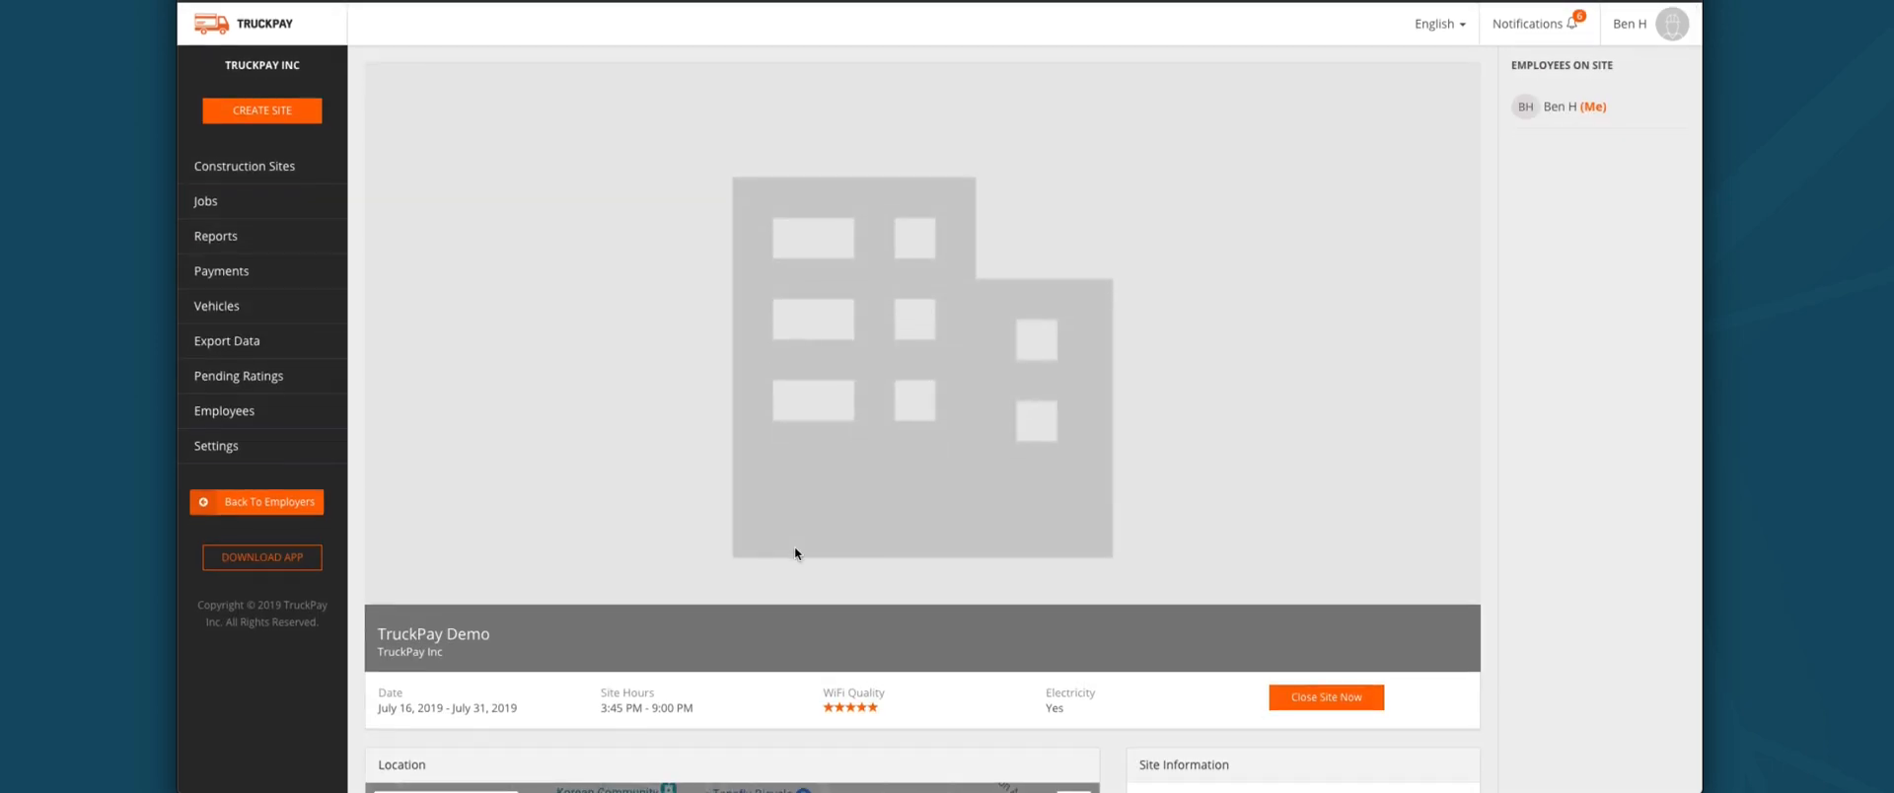
# Step: Go to Jobs to see the pending Brickell Shopping Transport job at Brickell City Center
pyautogui.click(259, 209)
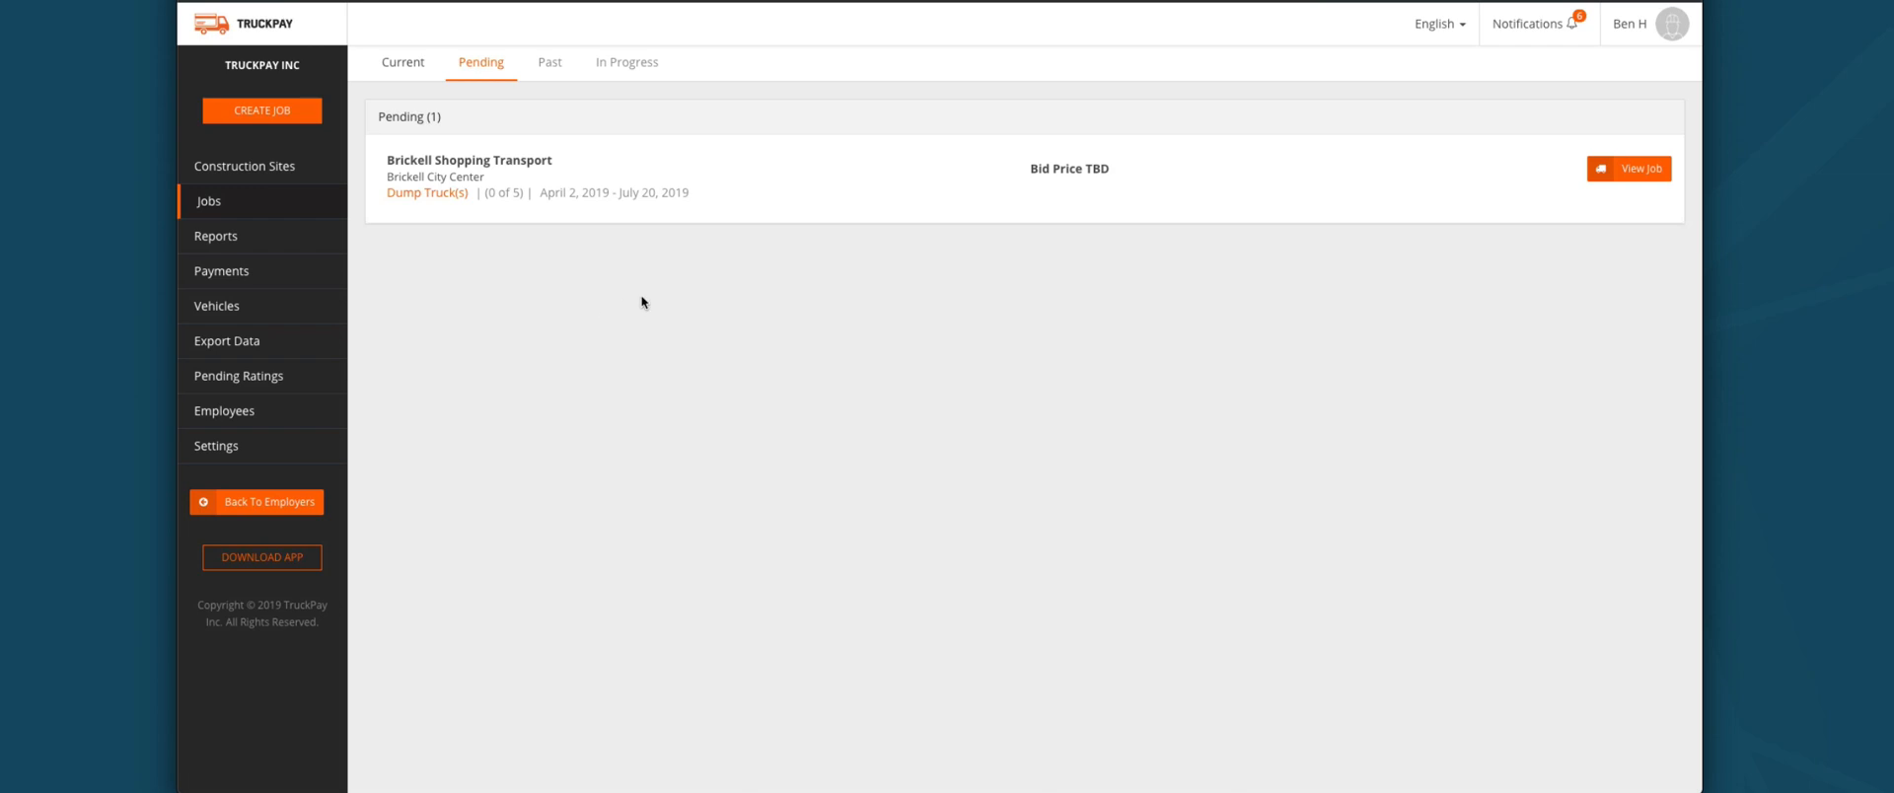
# Step: Open the Brickell Shopping Transport job and scroll through its details
pyautogui.click(1645, 169)
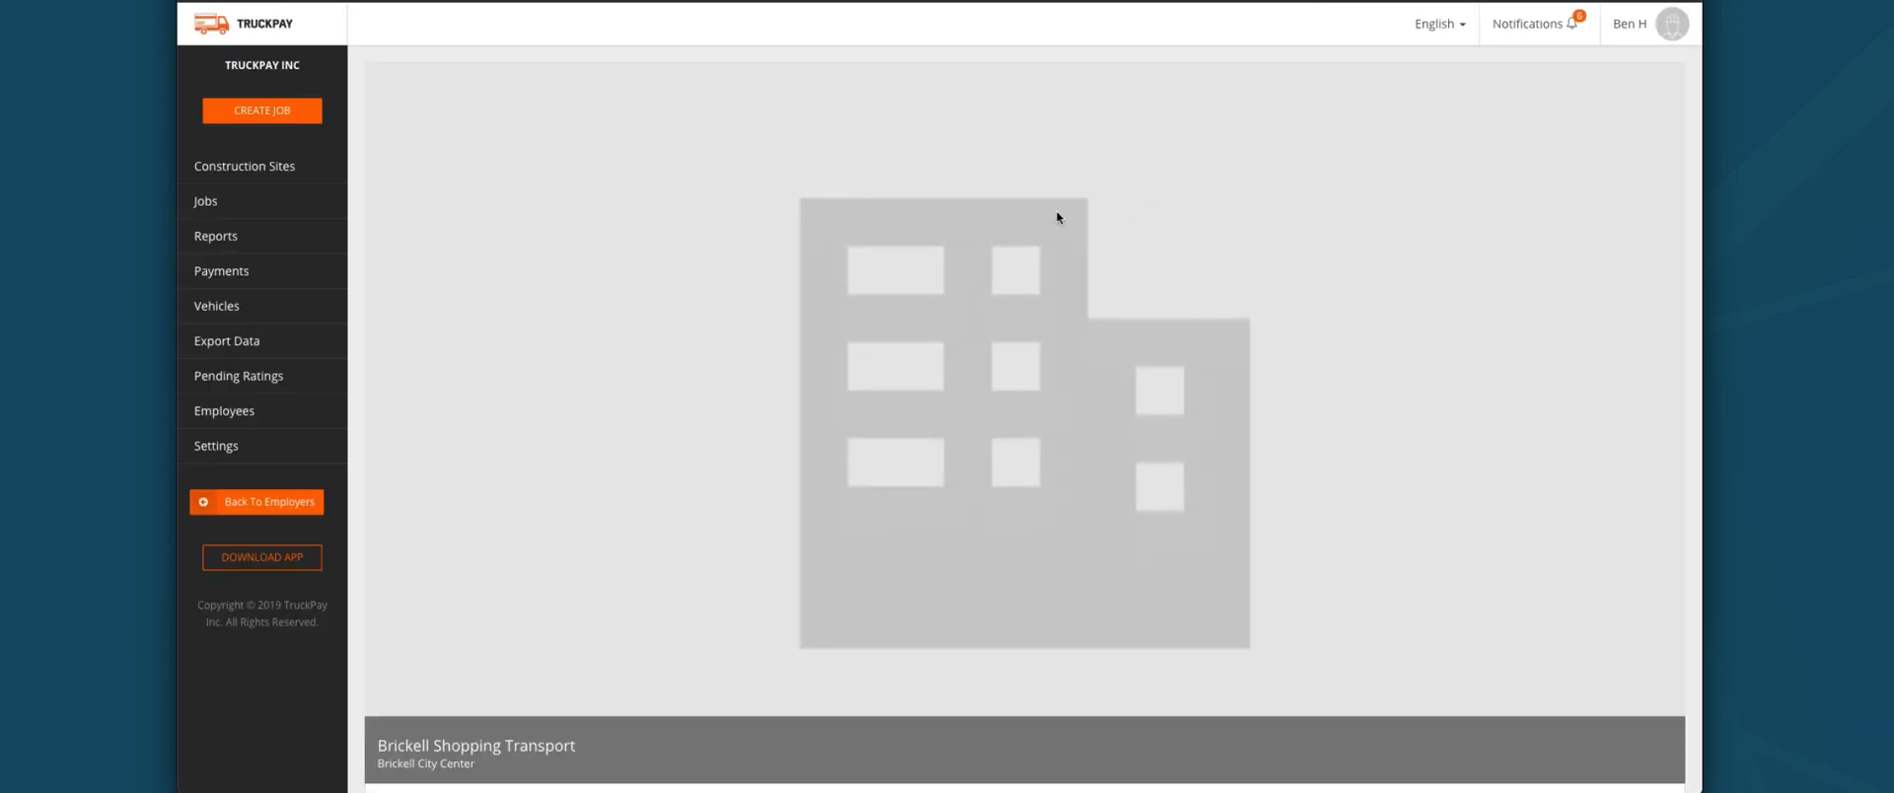
pyautogui.scroll(-5, 1056, 217)
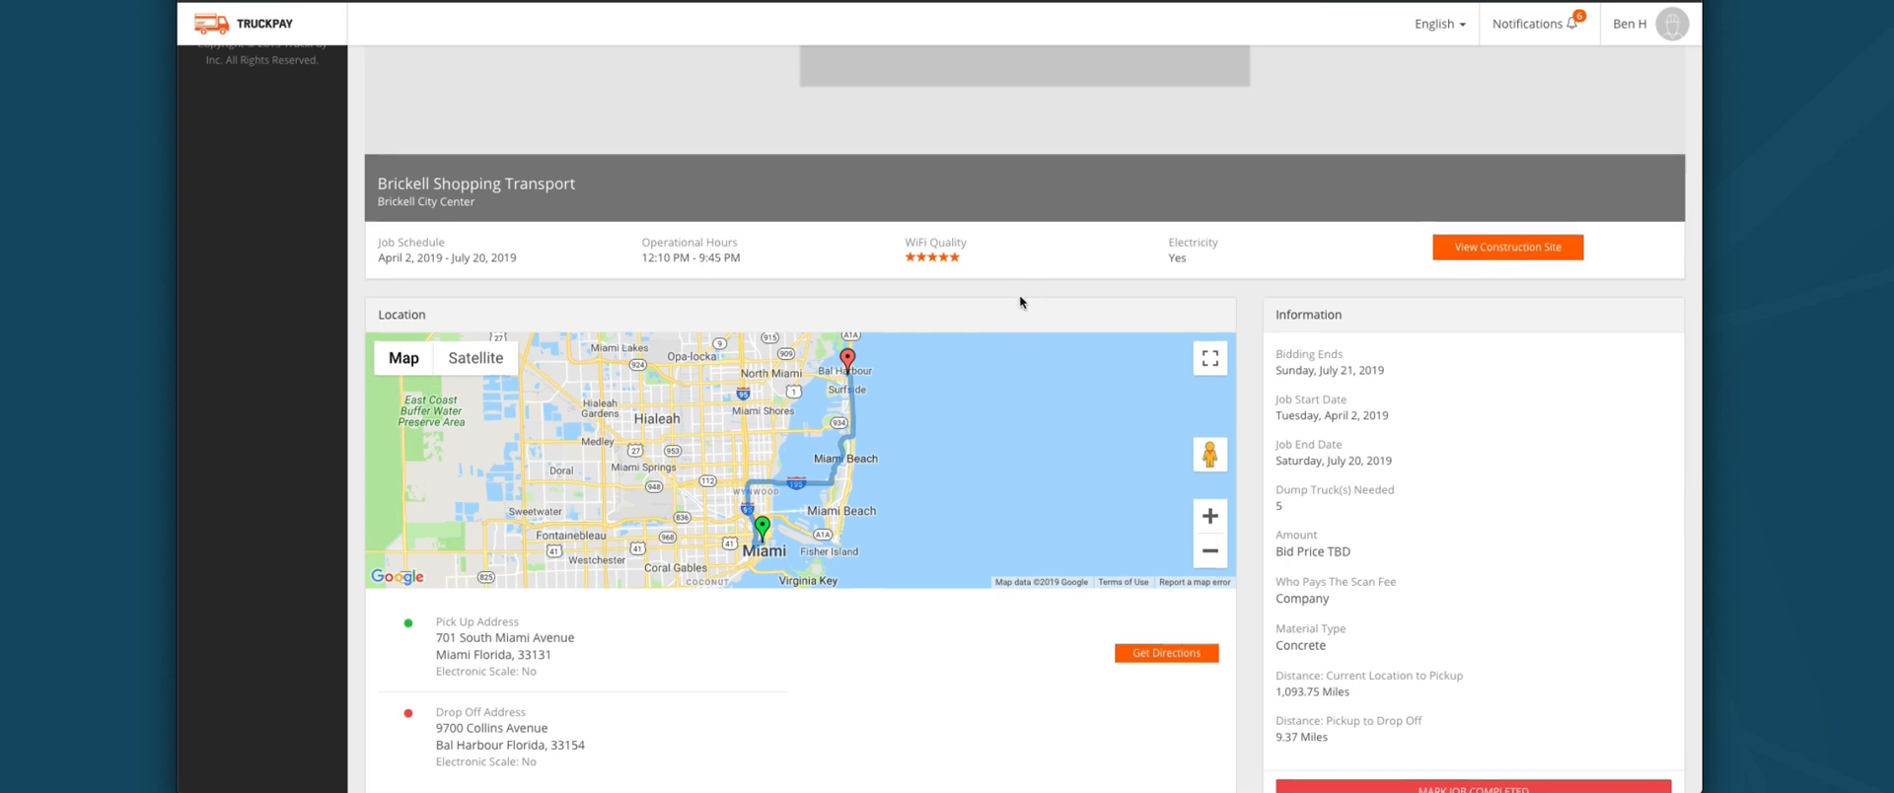
pyautogui.scroll(-1, 1020, 294)
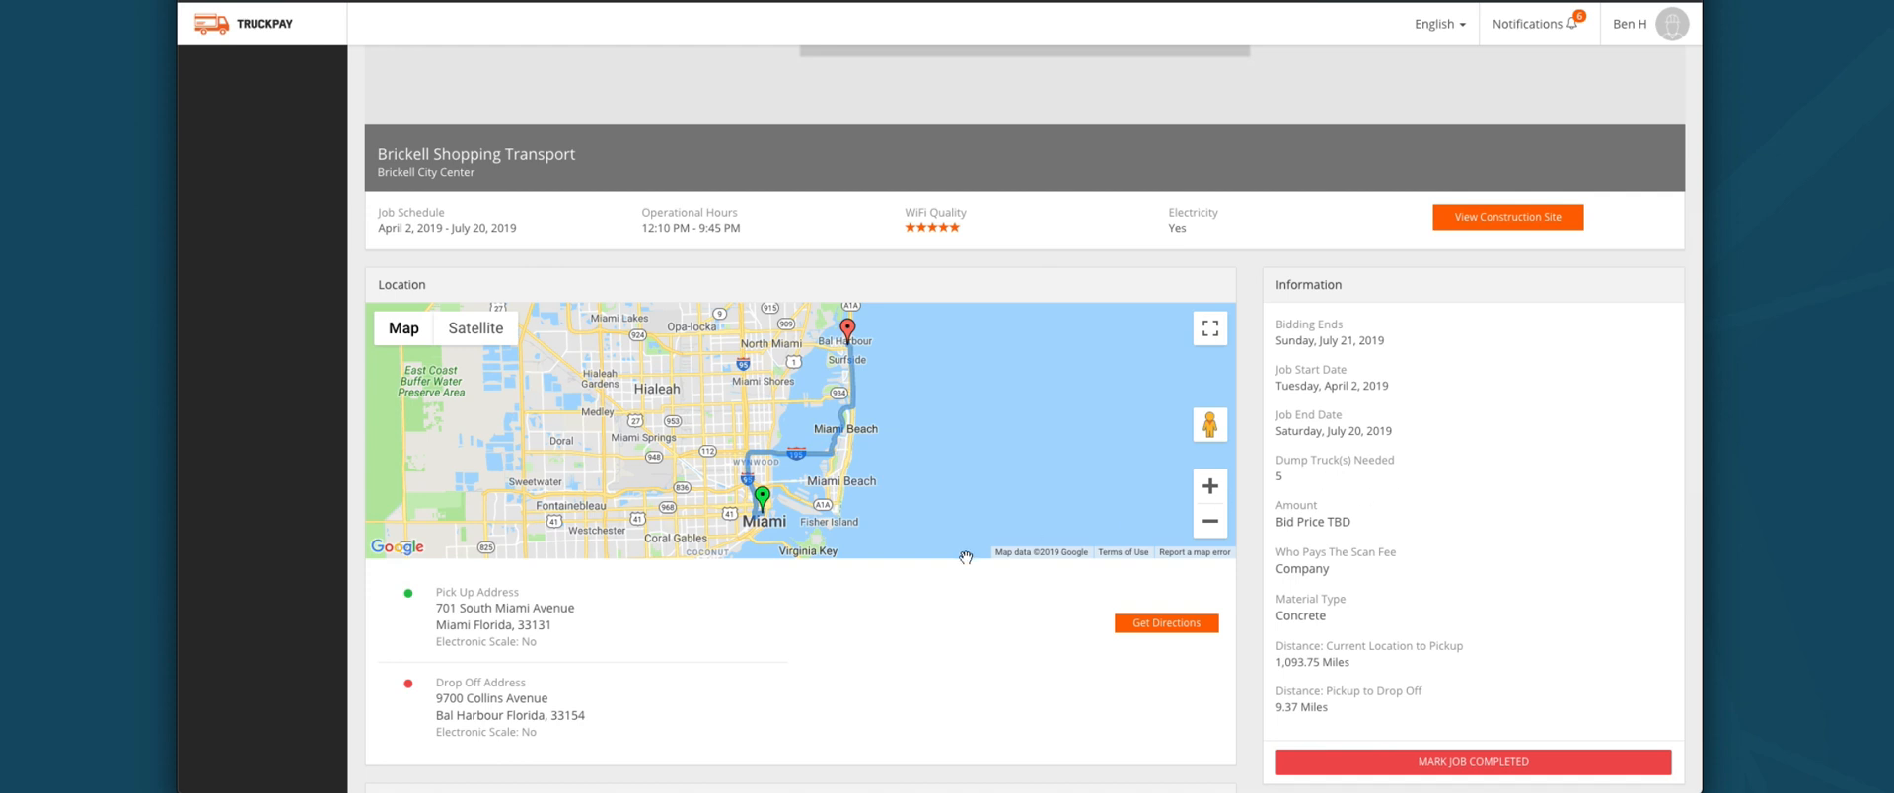
pyautogui.scroll(-2, 961, 547)
pyautogui.scroll(-5, 707, 550)
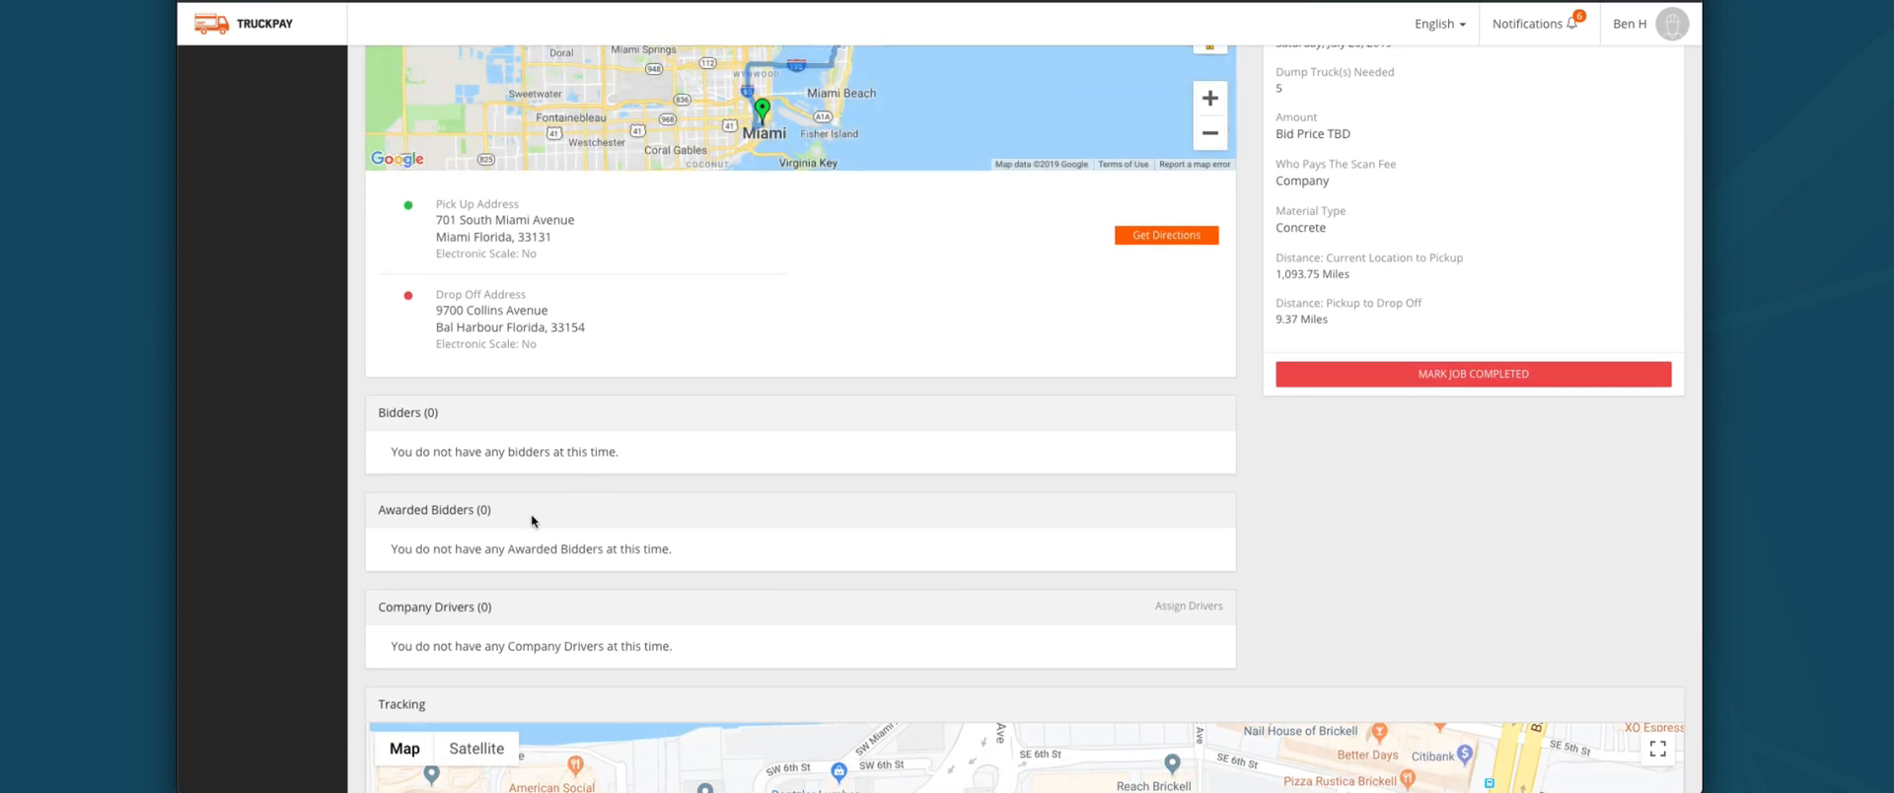
pyautogui.scroll(-2, 531, 513)
pyautogui.scroll(2, 1008, 611)
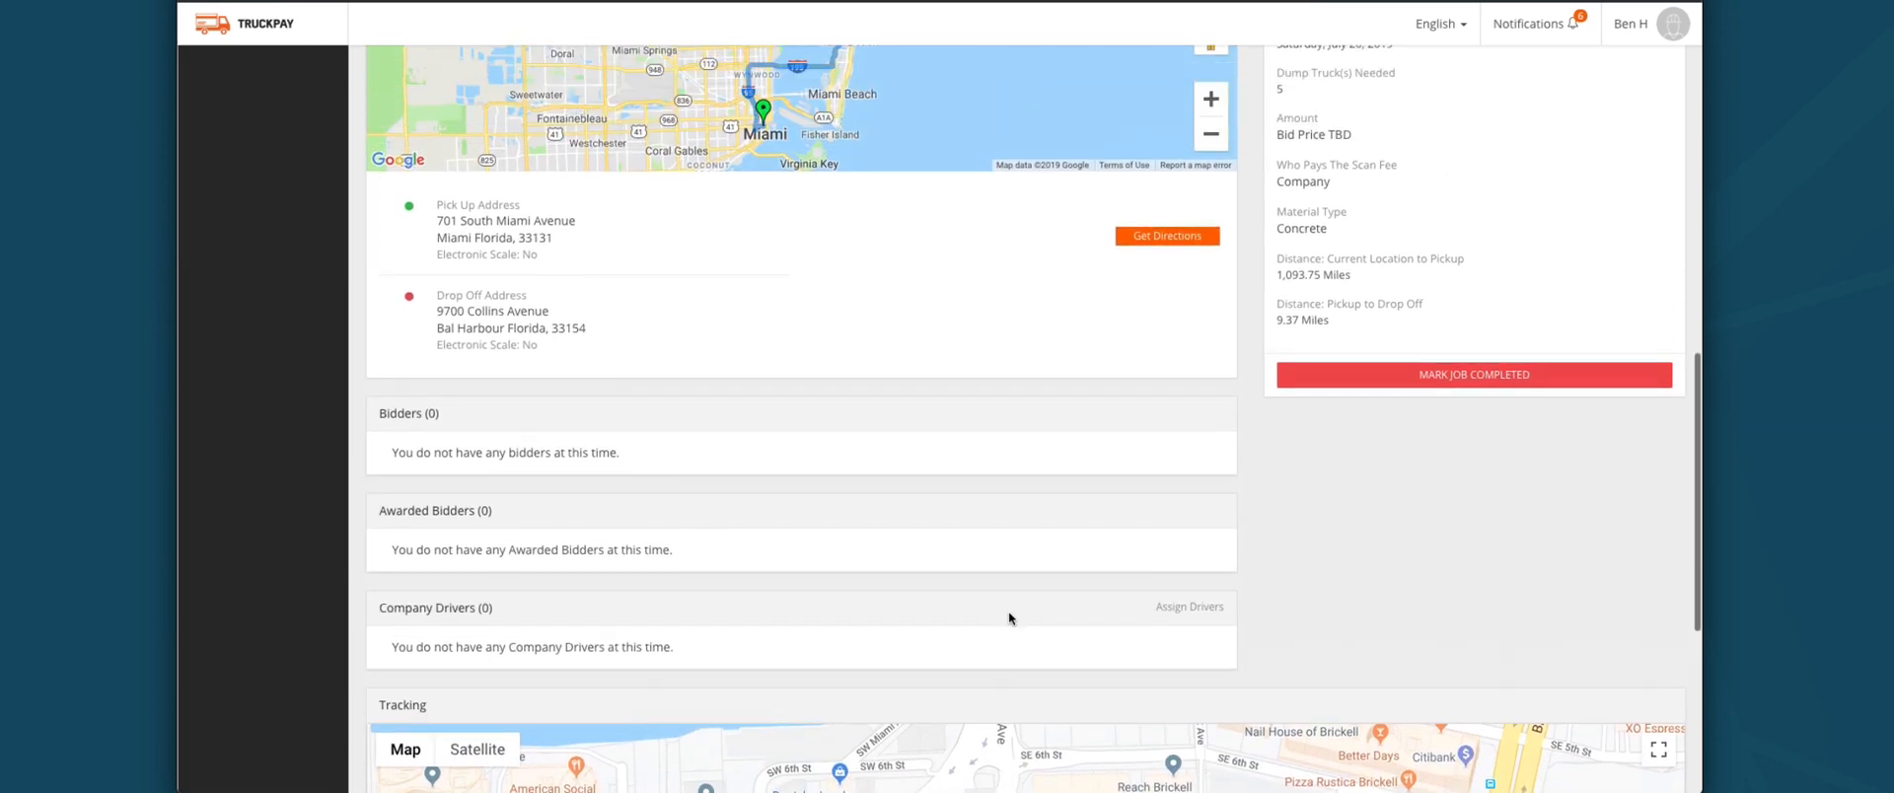
# Step: Check Assign Drivers, then close the empty Select A Truck Driver list without assigning anyone
pyautogui.click(1211, 609)
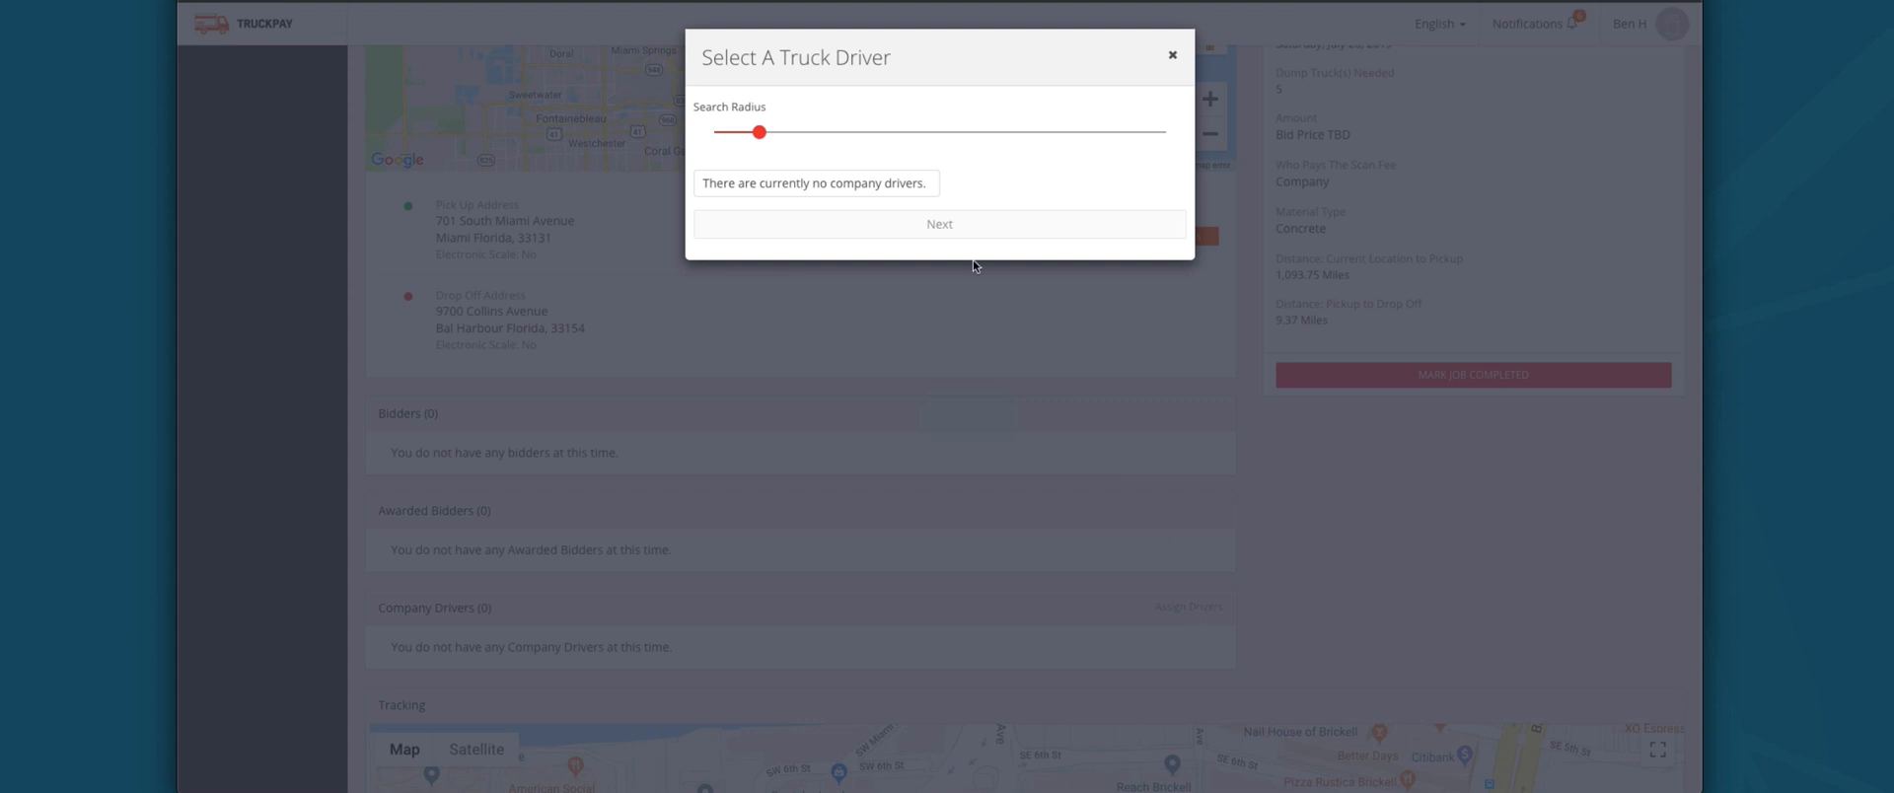
pyautogui.click(1173, 62)
pyautogui.scroll(10, 984, 419)
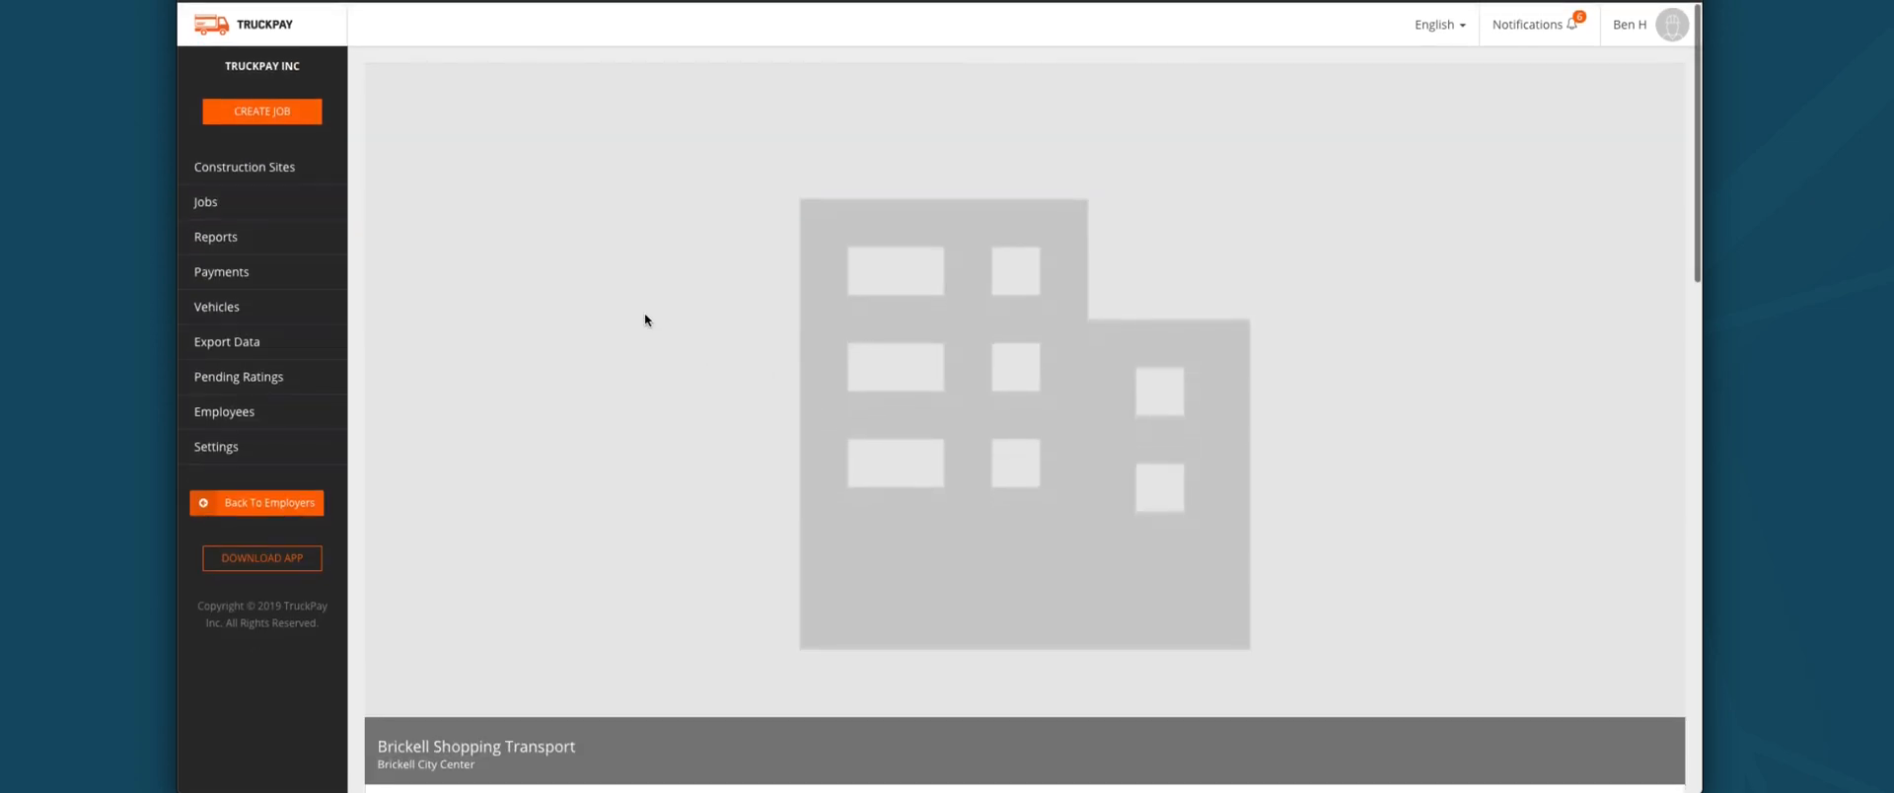
# Step: Start a new job for the TruckPay Demo site and advance to the job-type step
pyautogui.click(284, 117)
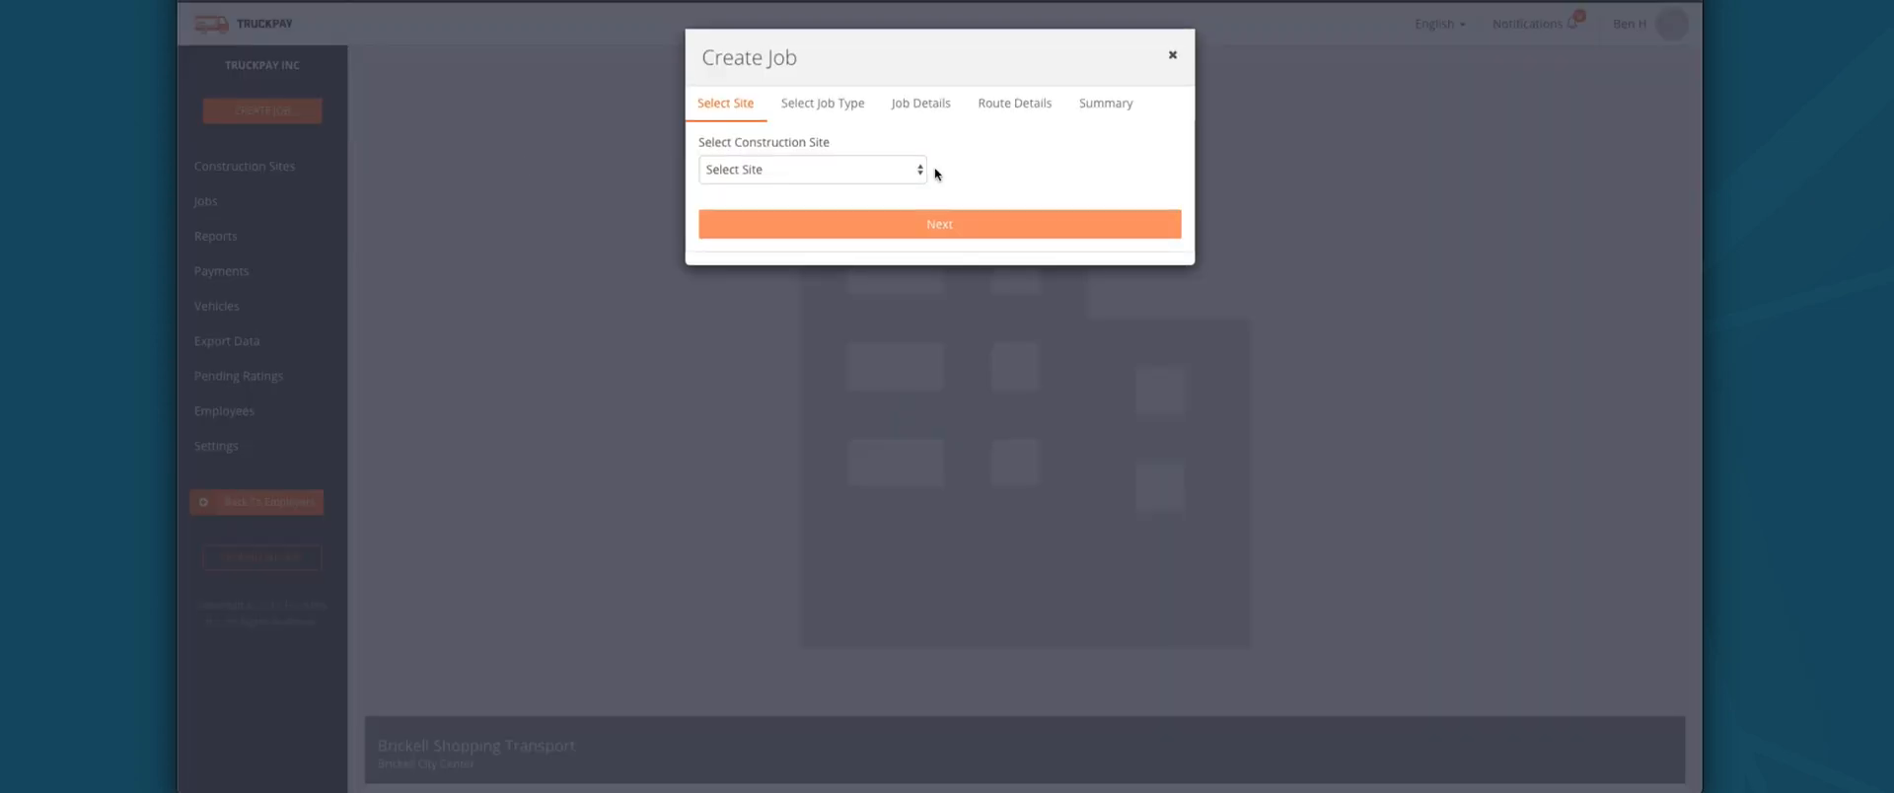
pyautogui.click(862, 170)
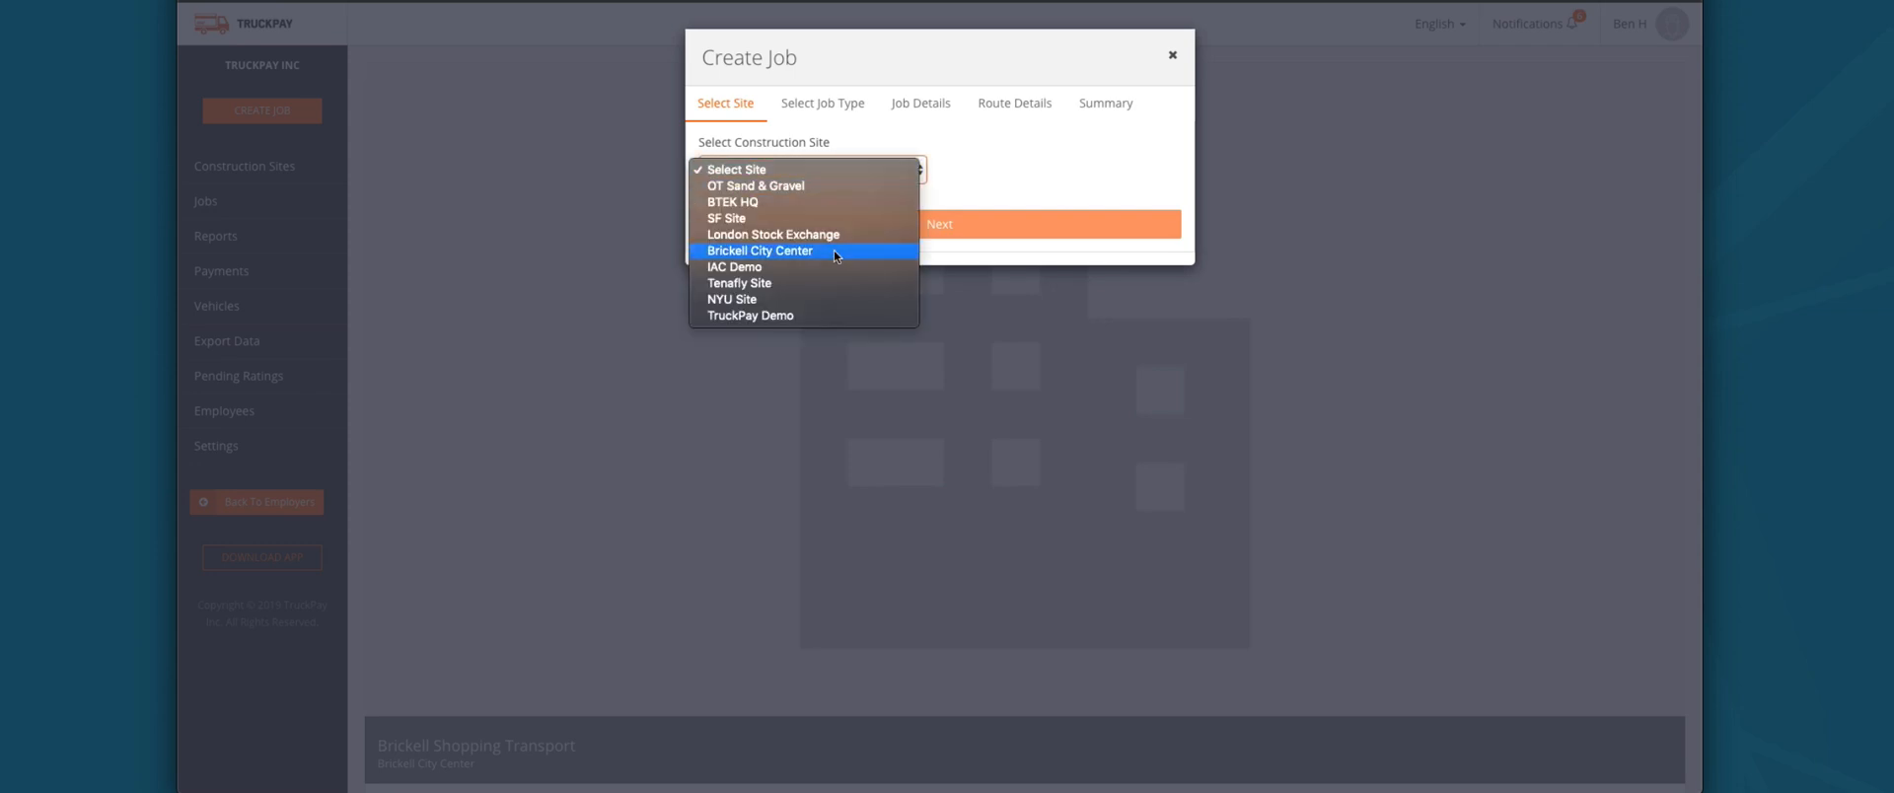
pyautogui.click(793, 316)
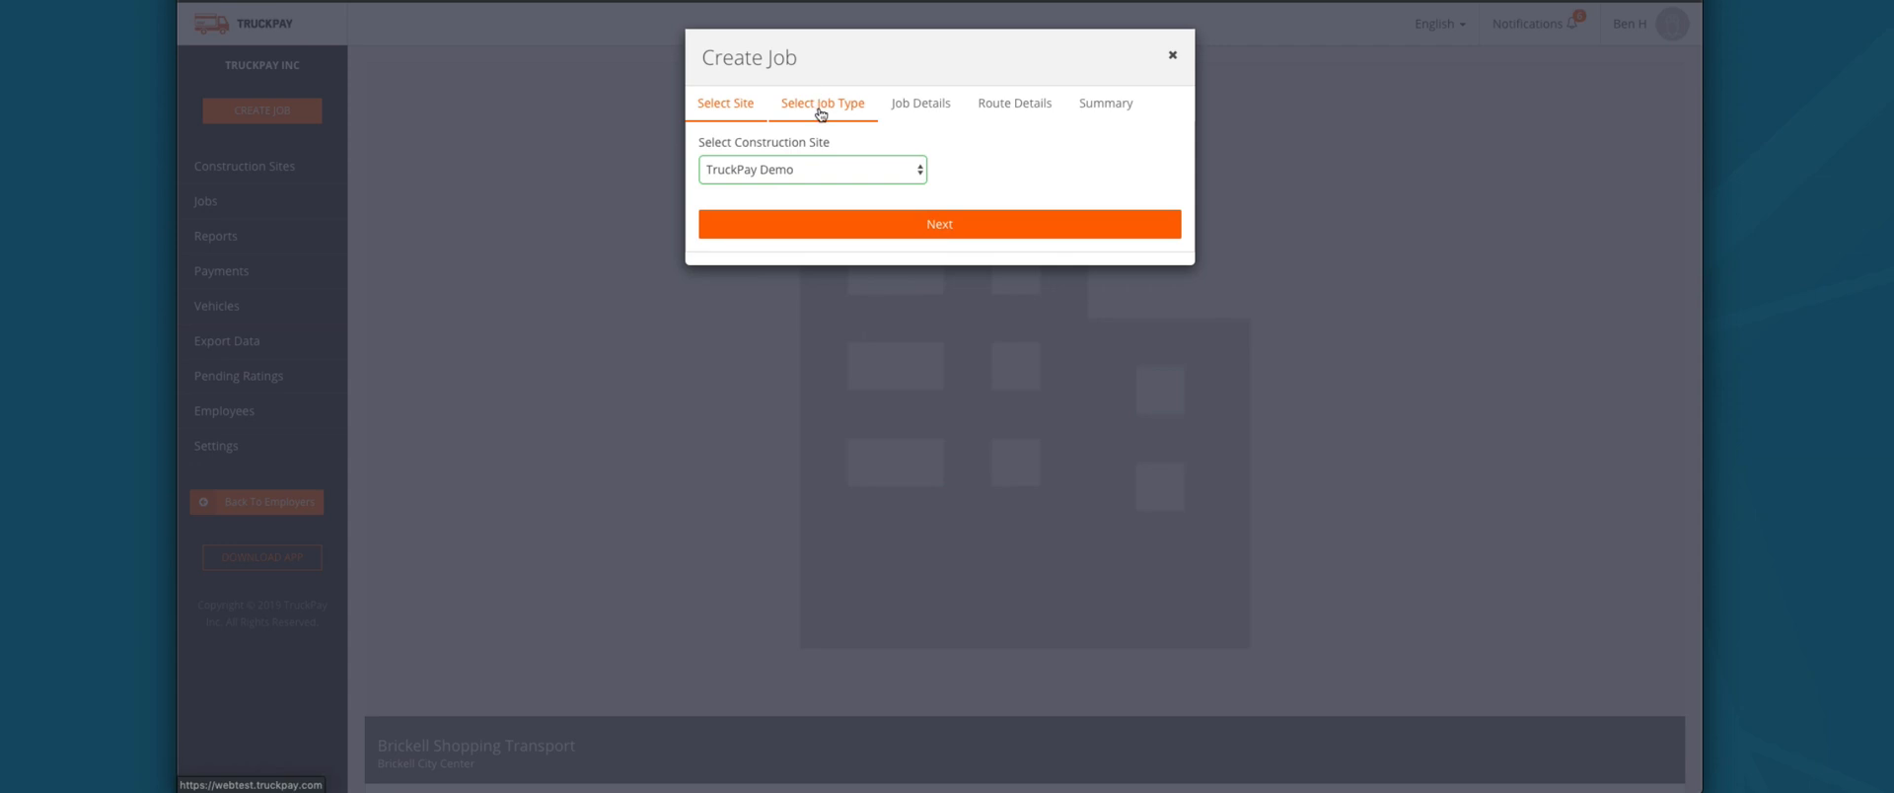
pyautogui.click(903, 226)
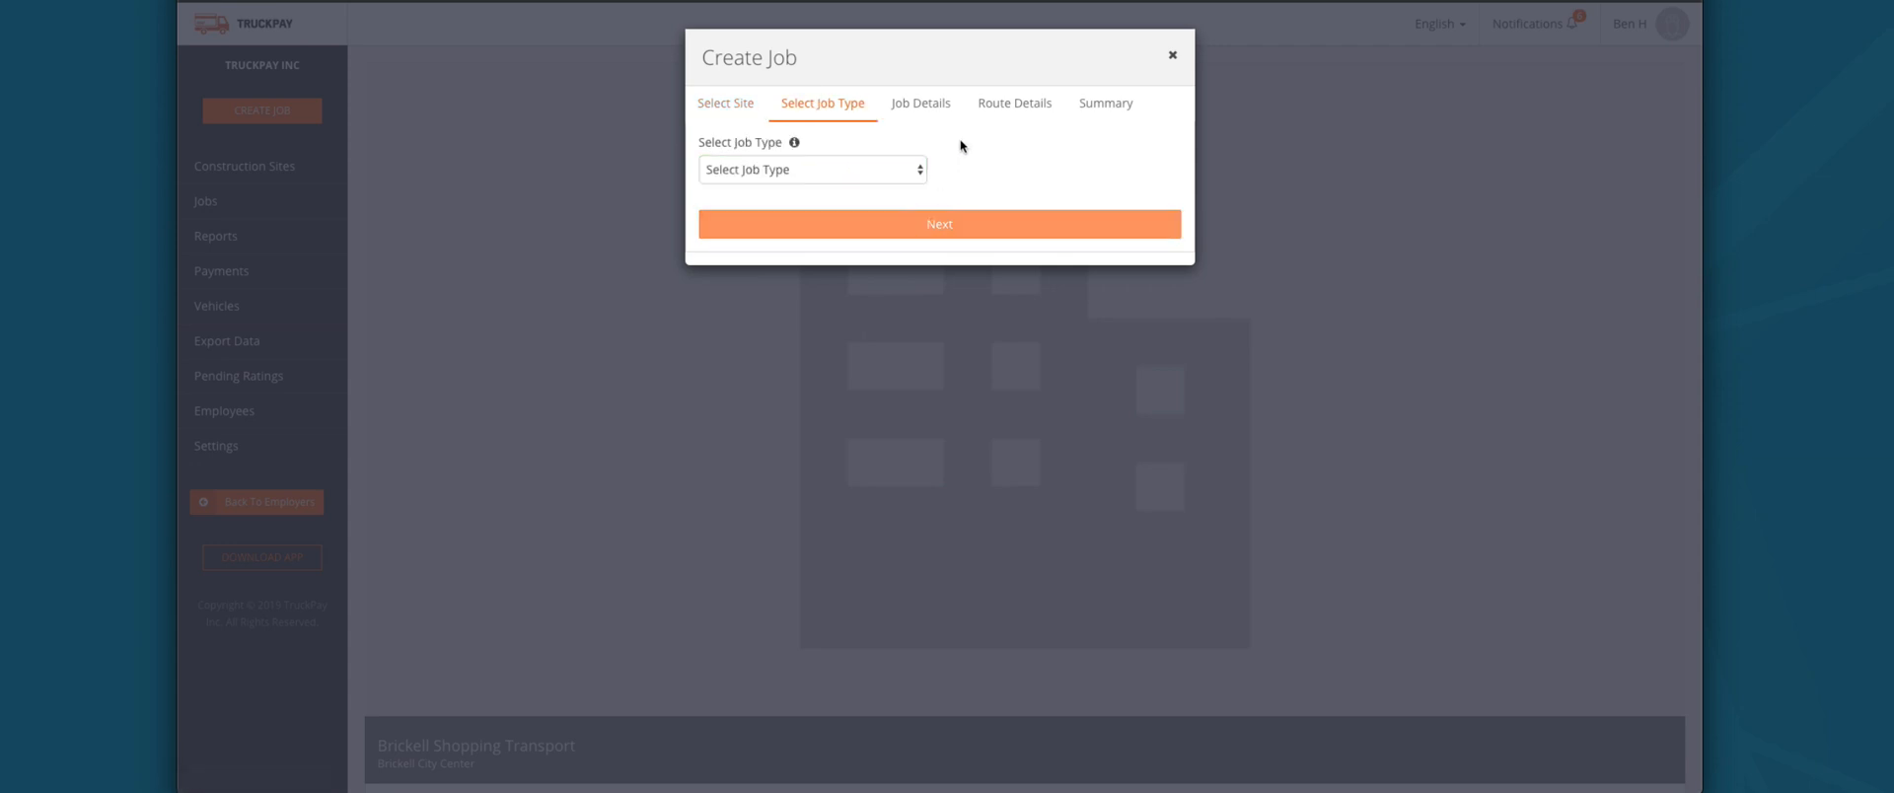
# Step: Set the job type to Standard Job, then change it to Four Way Job
pyautogui.click(883, 166)
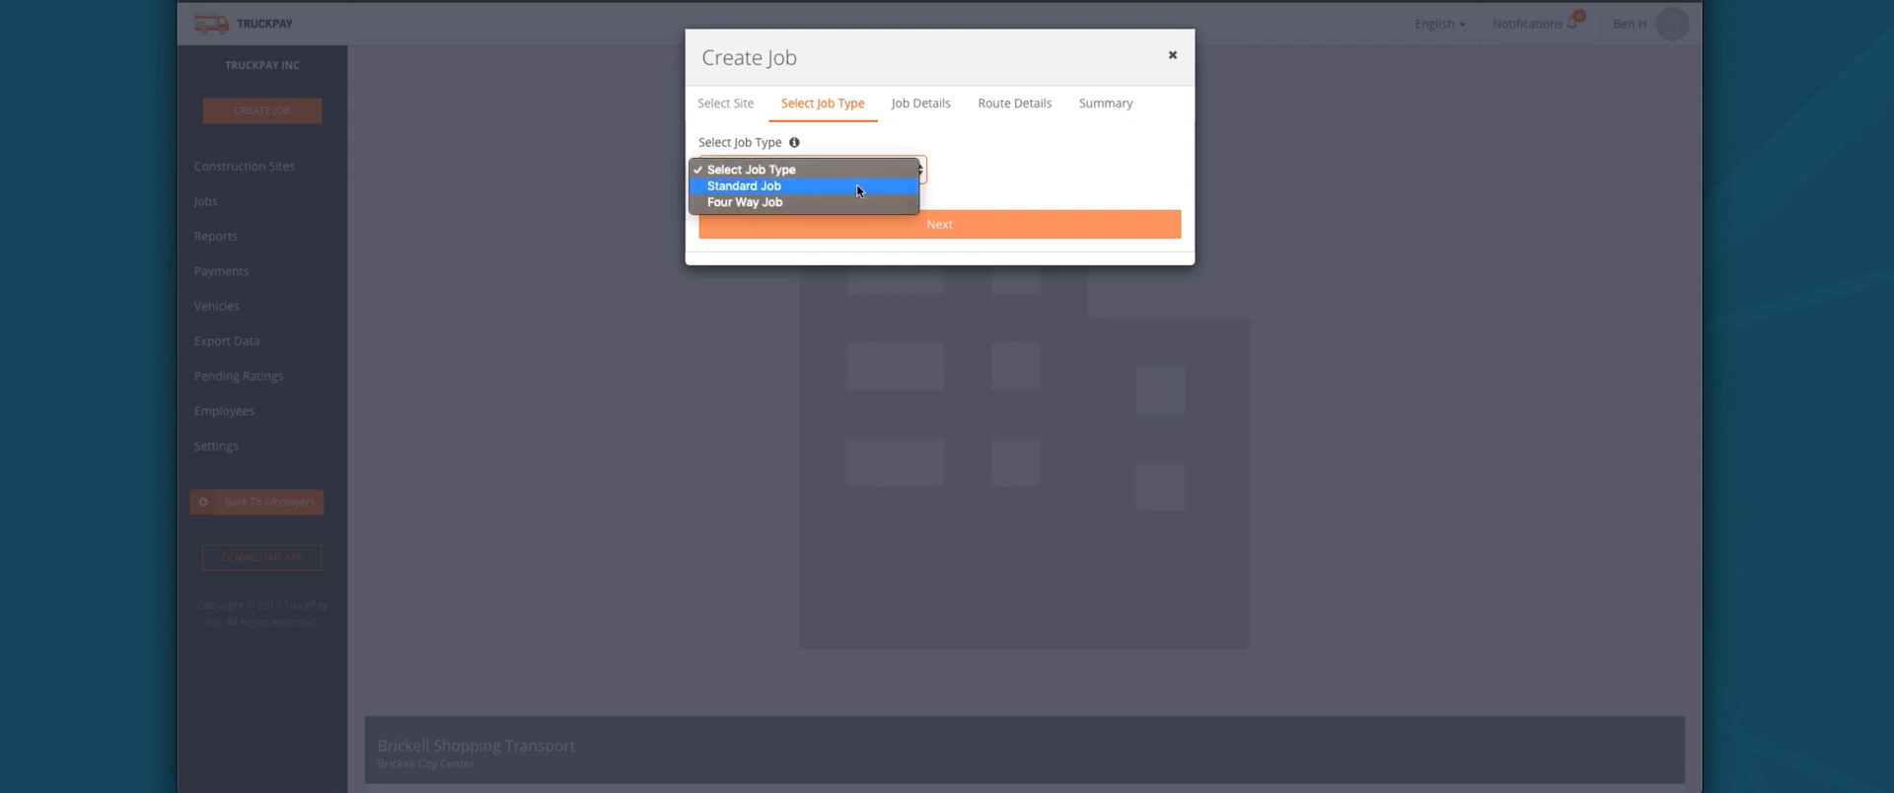
pyautogui.click(857, 186)
pyautogui.moveTo(795, 144)
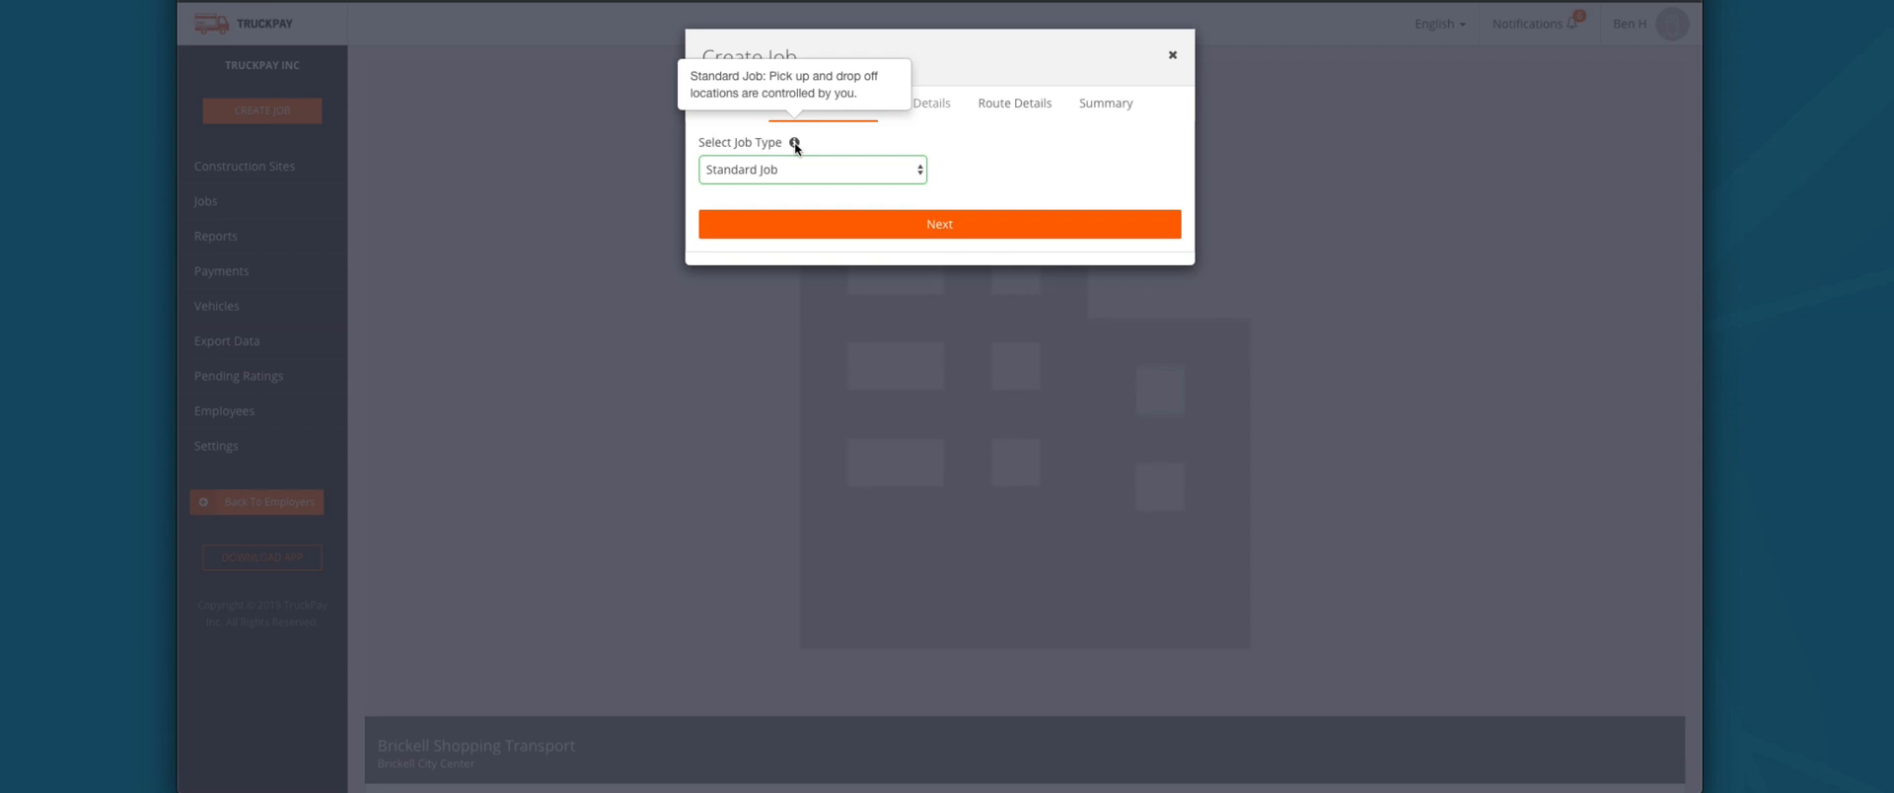
pyautogui.click(812, 169)
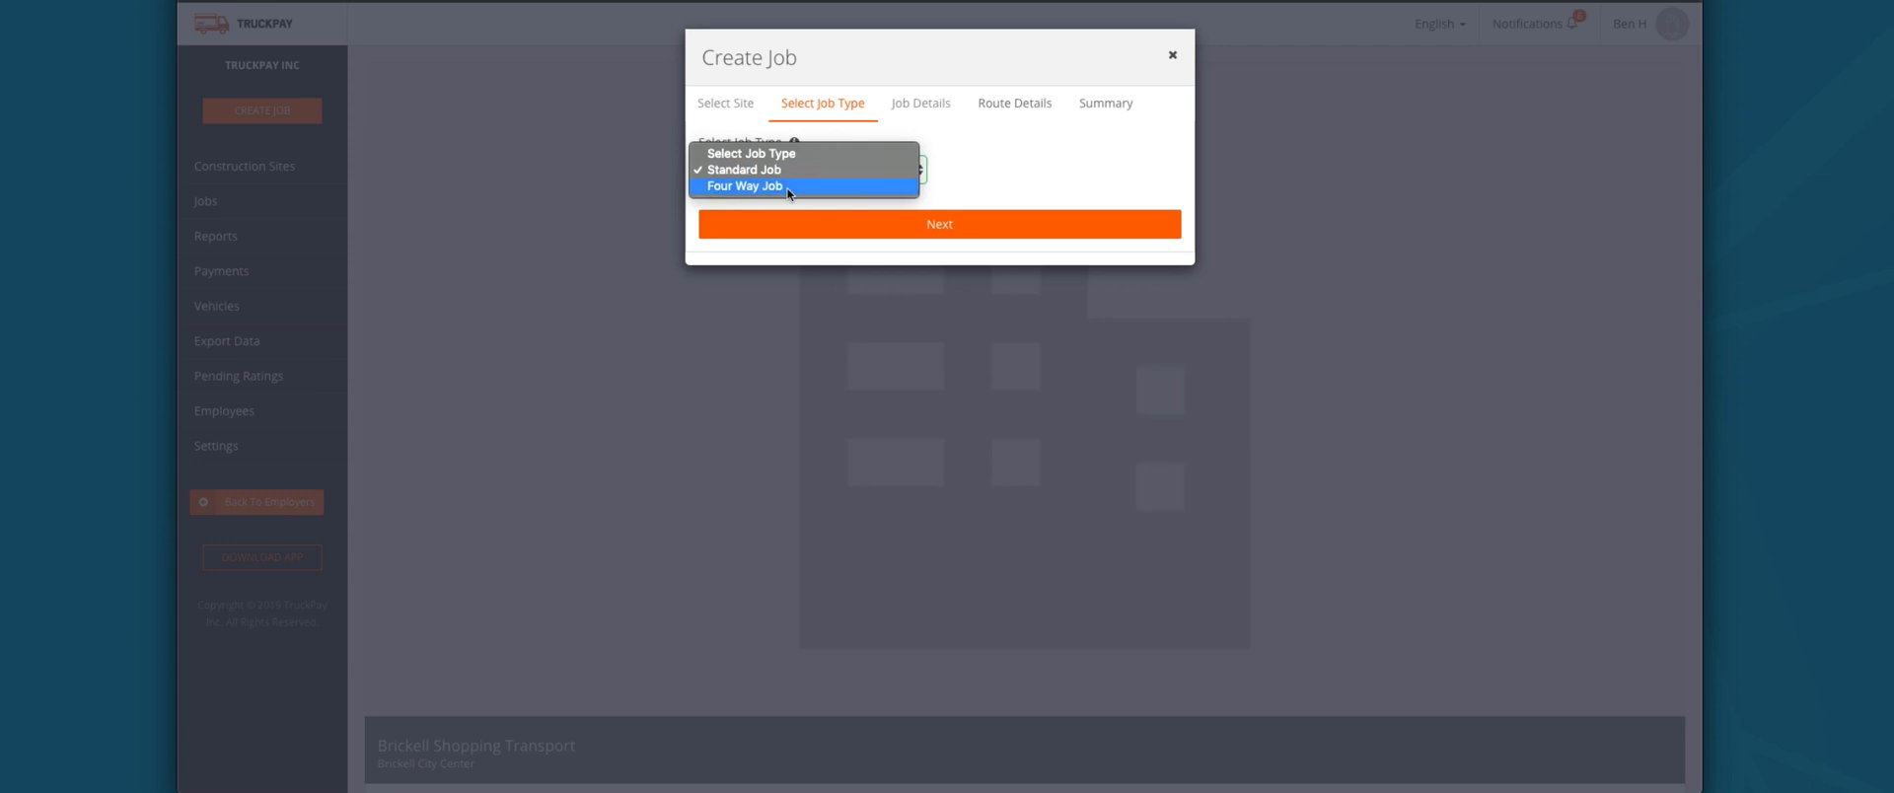
pyautogui.click(799, 185)
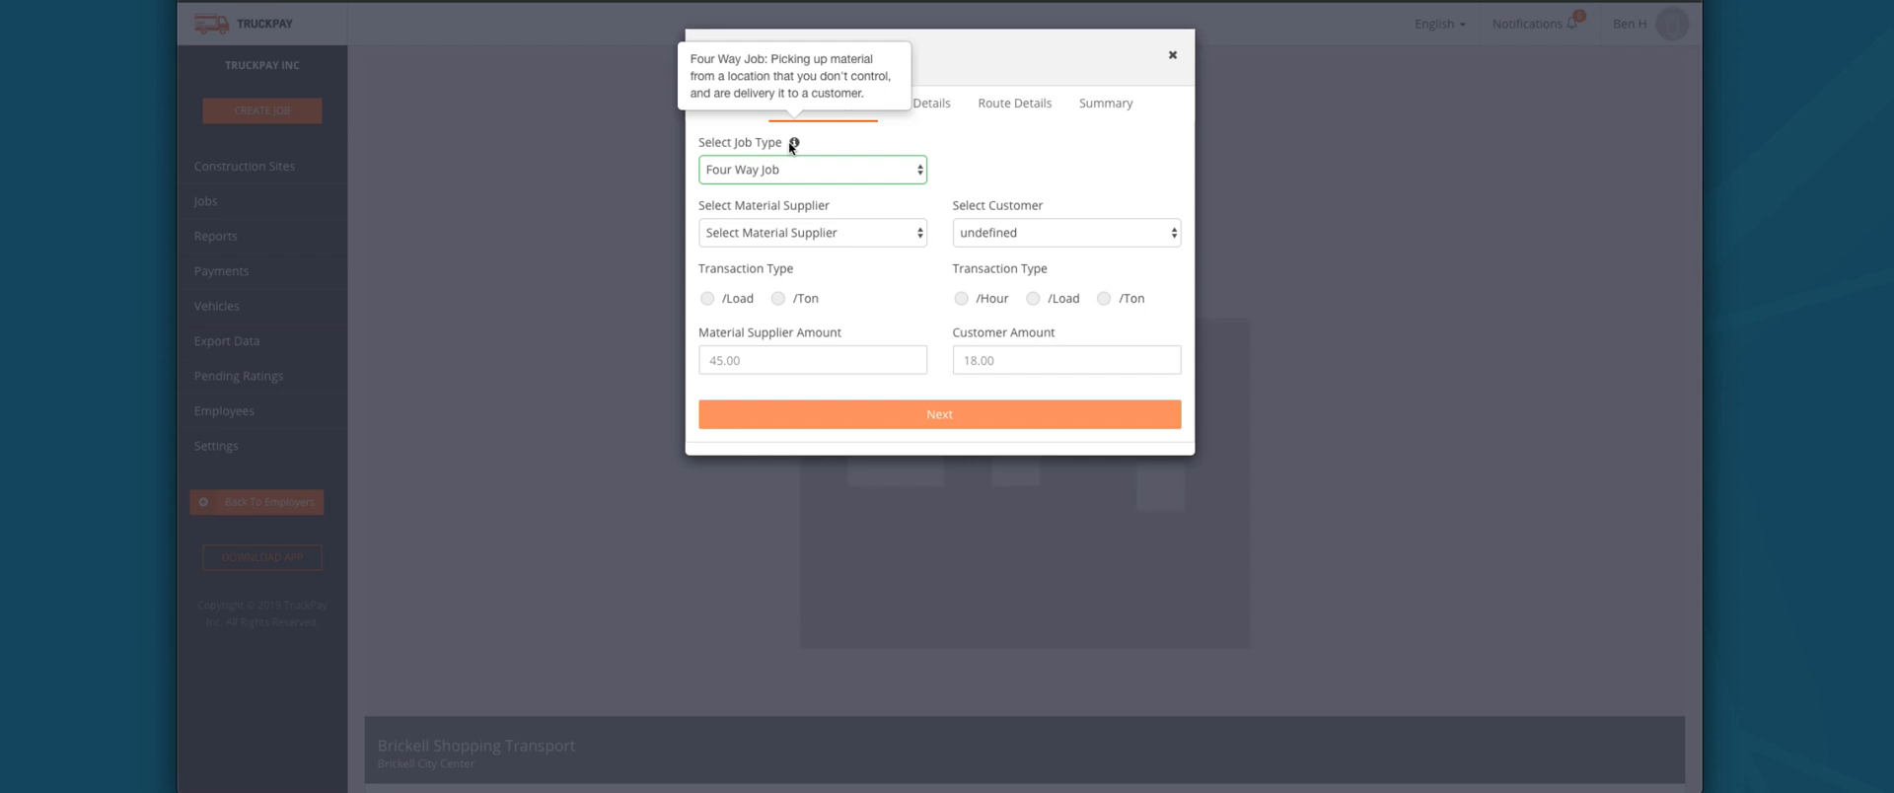
# Step: Try Four Way options: Truckpay Material supplier charged per ton, customer charged per load
pyautogui.click(996, 233)
pyautogui.click(991, 221)
pyautogui.click(833, 231)
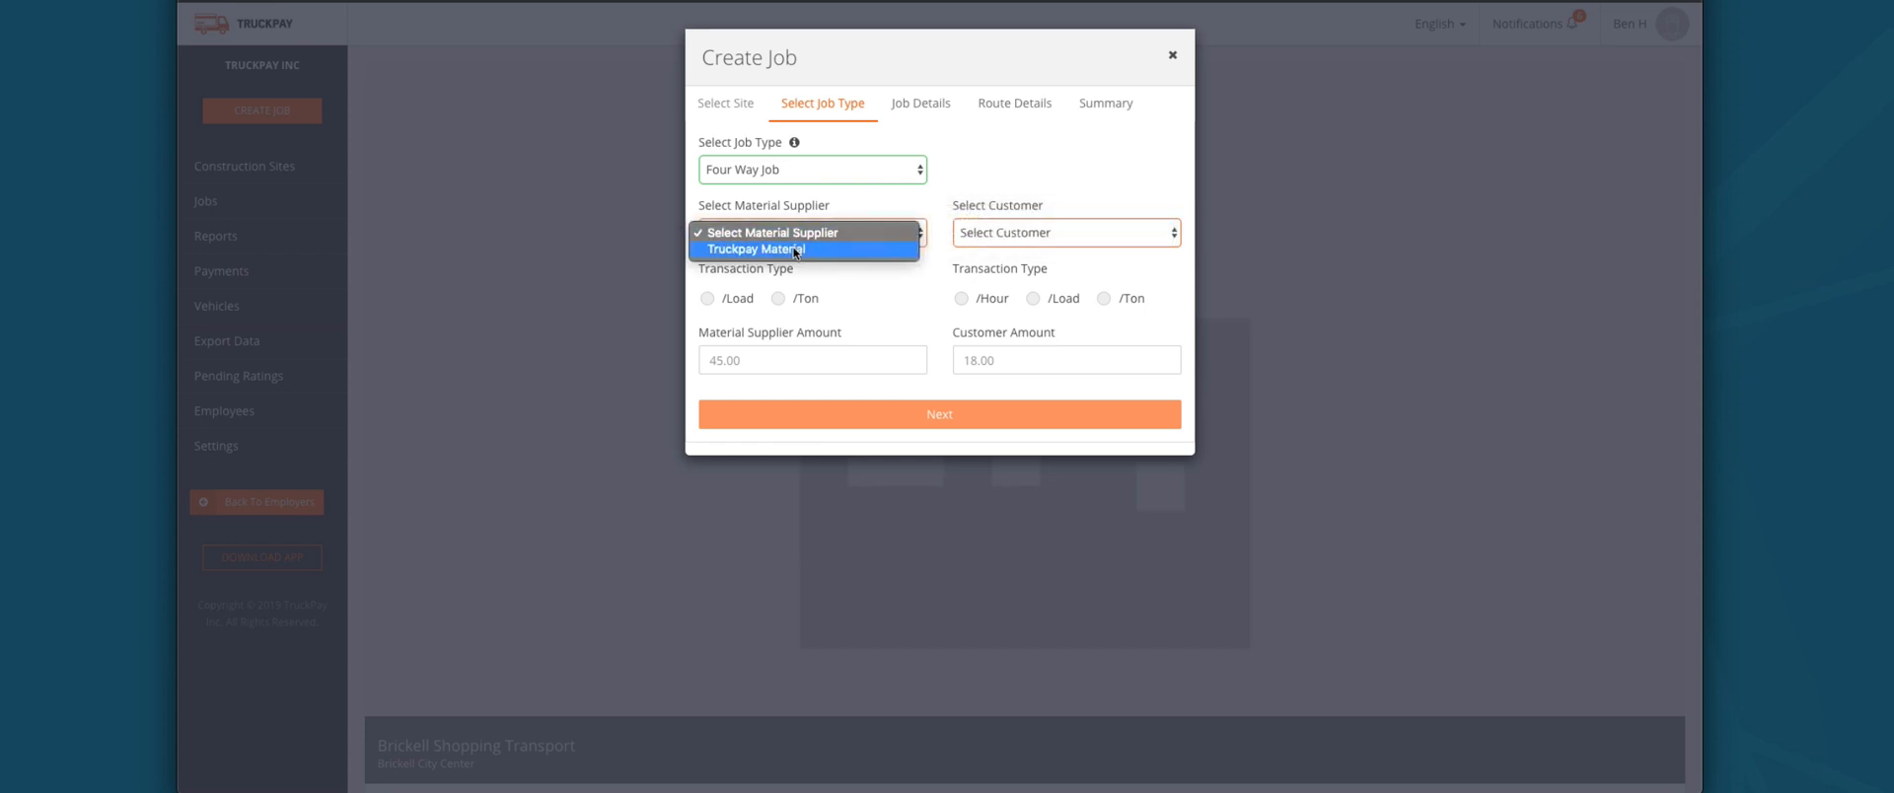
pyautogui.click(799, 252)
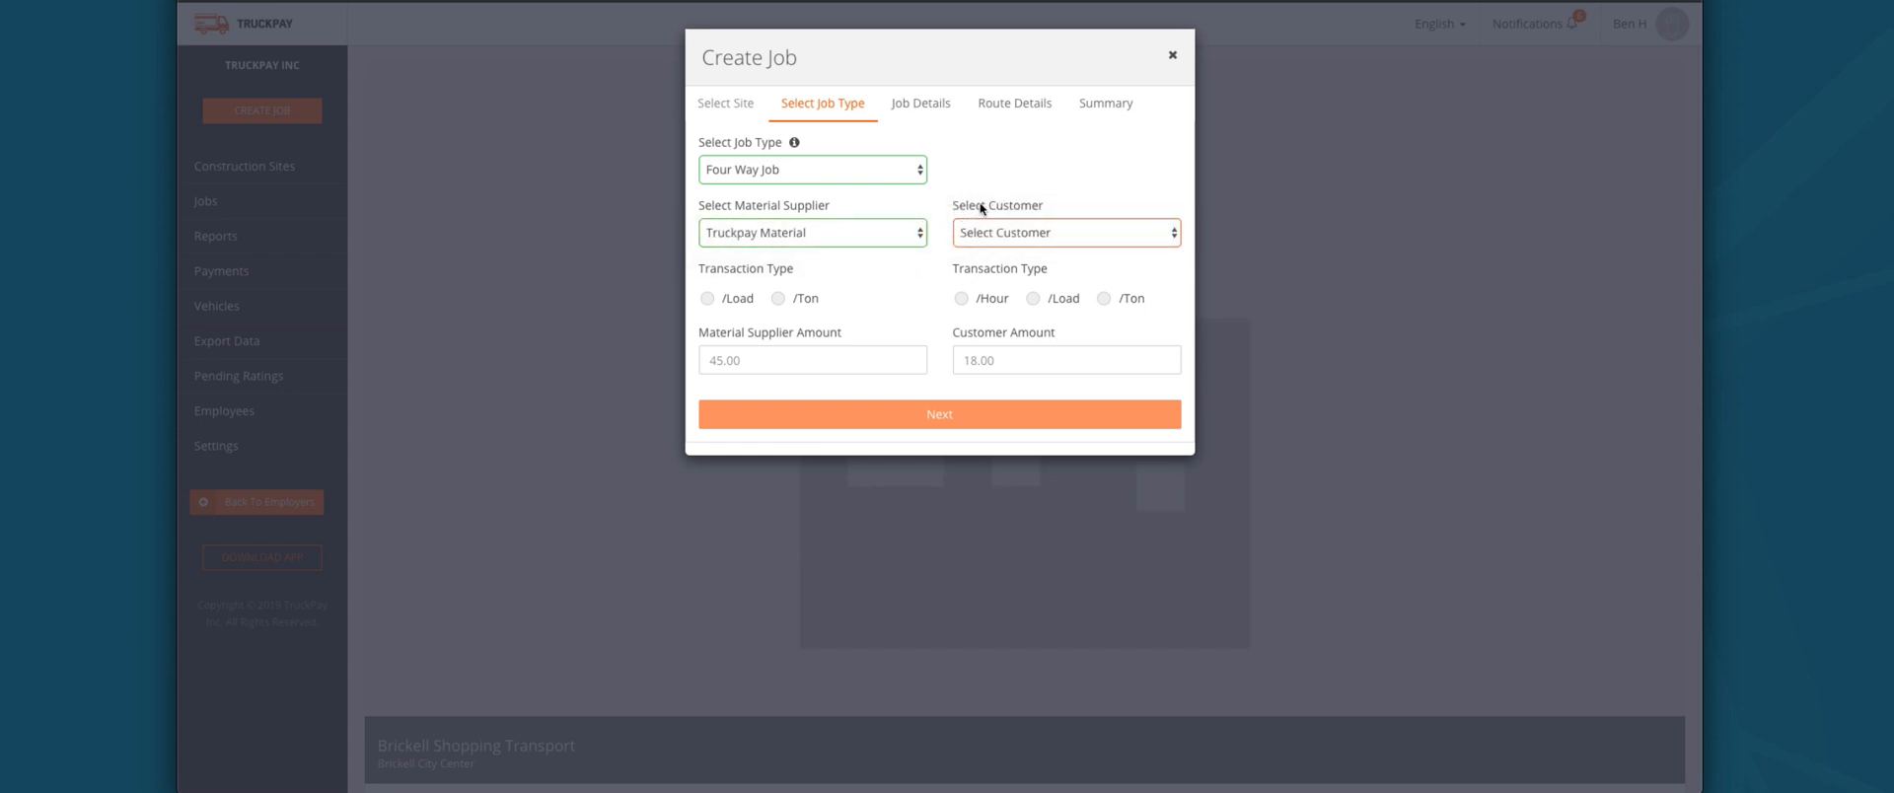
pyautogui.click(708, 300)
pyautogui.click(777, 299)
pyautogui.click(962, 299)
pyautogui.click(1034, 298)
pyautogui.click(858, 360)
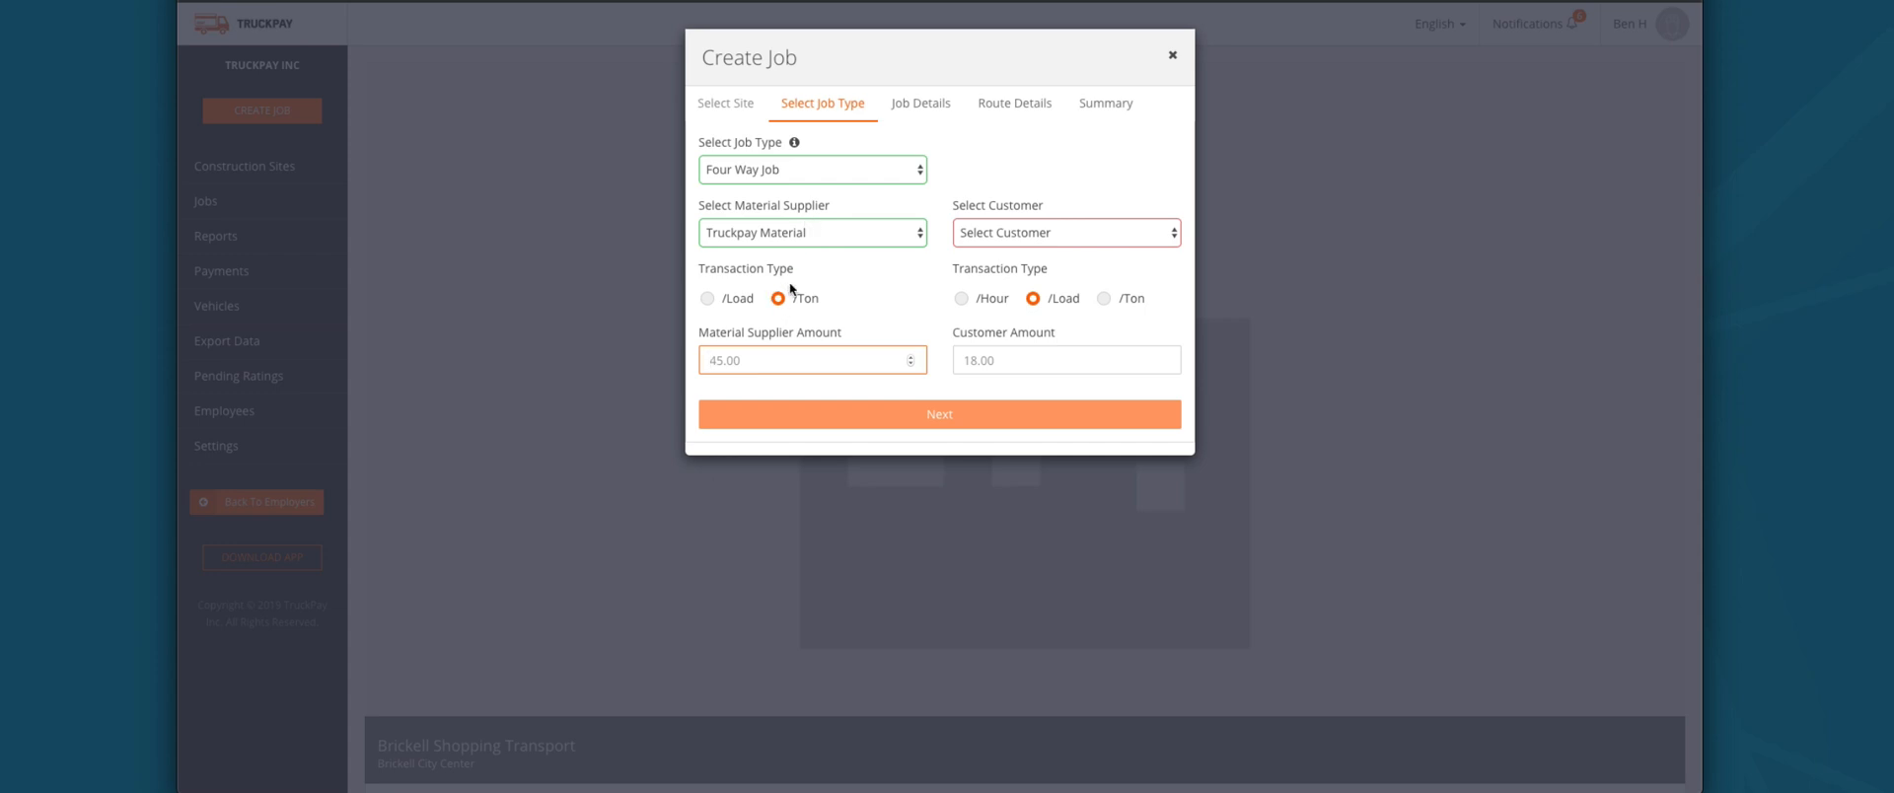
# Step: Switch the job type back to Standard Job and continue to Job Details
pyautogui.click(909, 106)
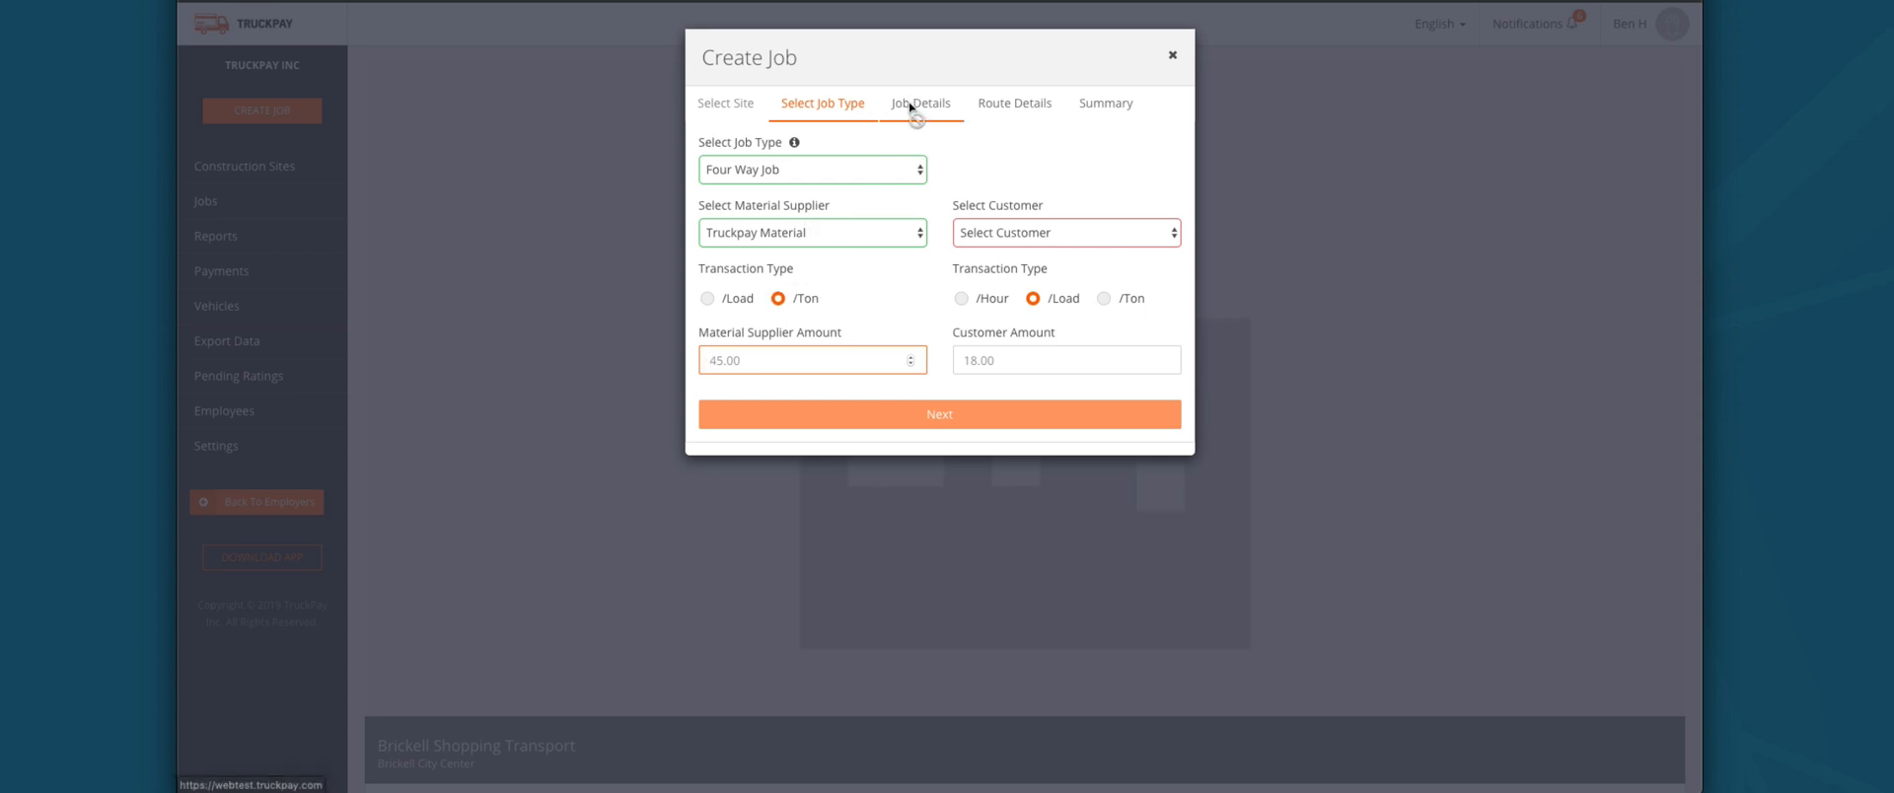
pyautogui.click(760, 158)
pyautogui.click(760, 152)
pyautogui.click(847, 225)
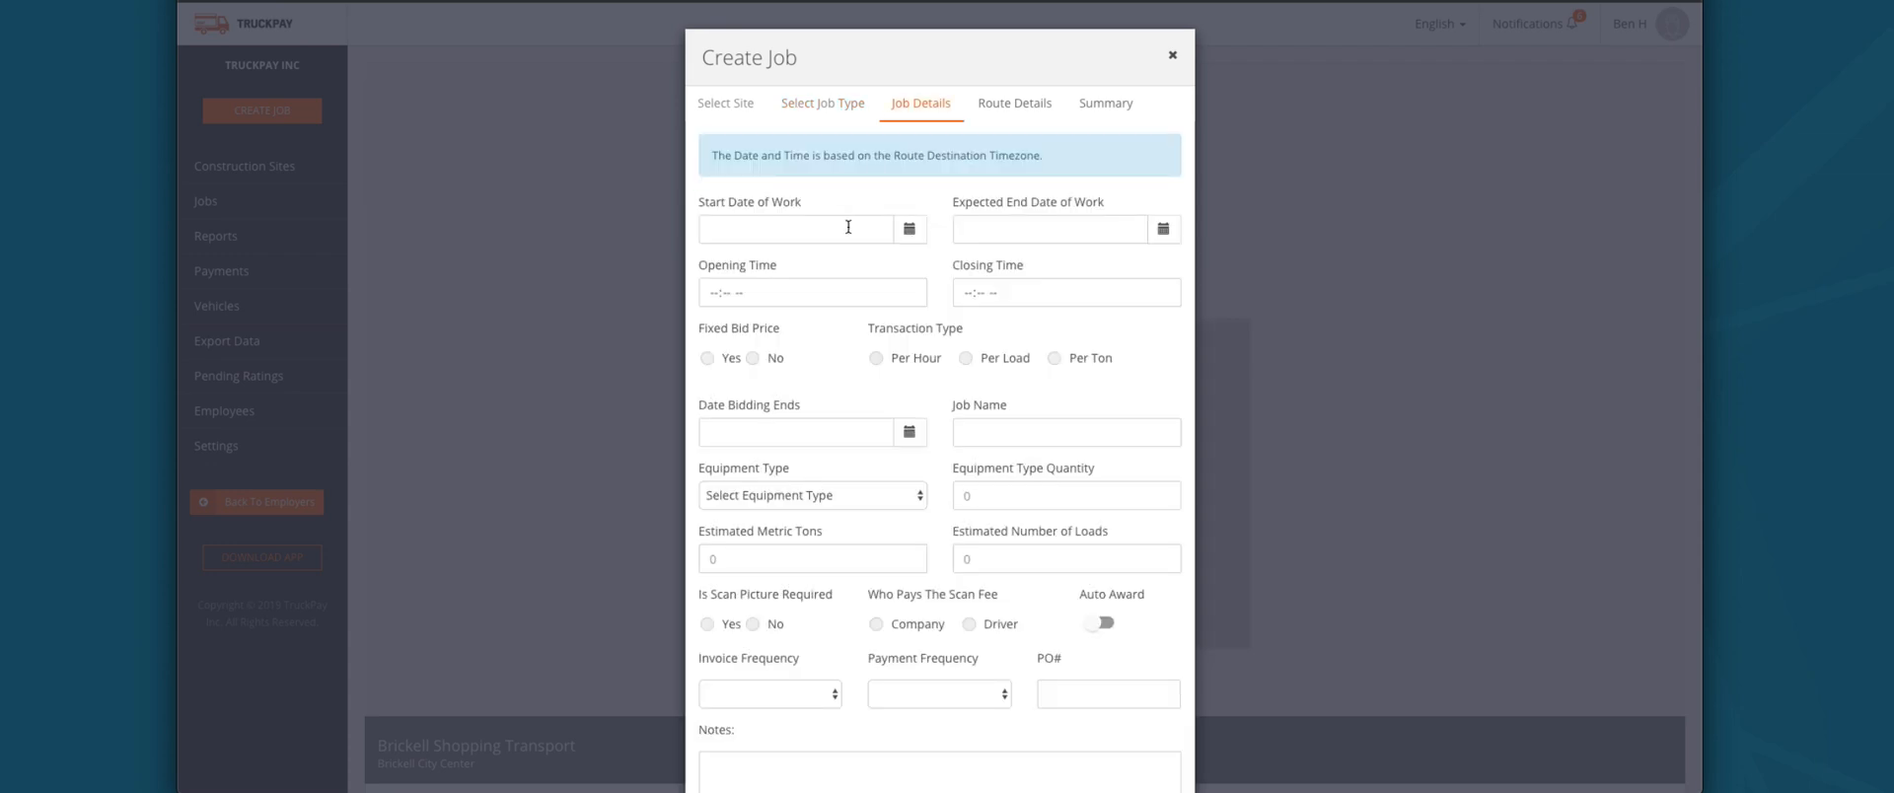
# Step: Schedule the job from 07/16/2019 to 07/31/2019, 03:50 PM to 09:00 PM
pyautogui.click(909, 228)
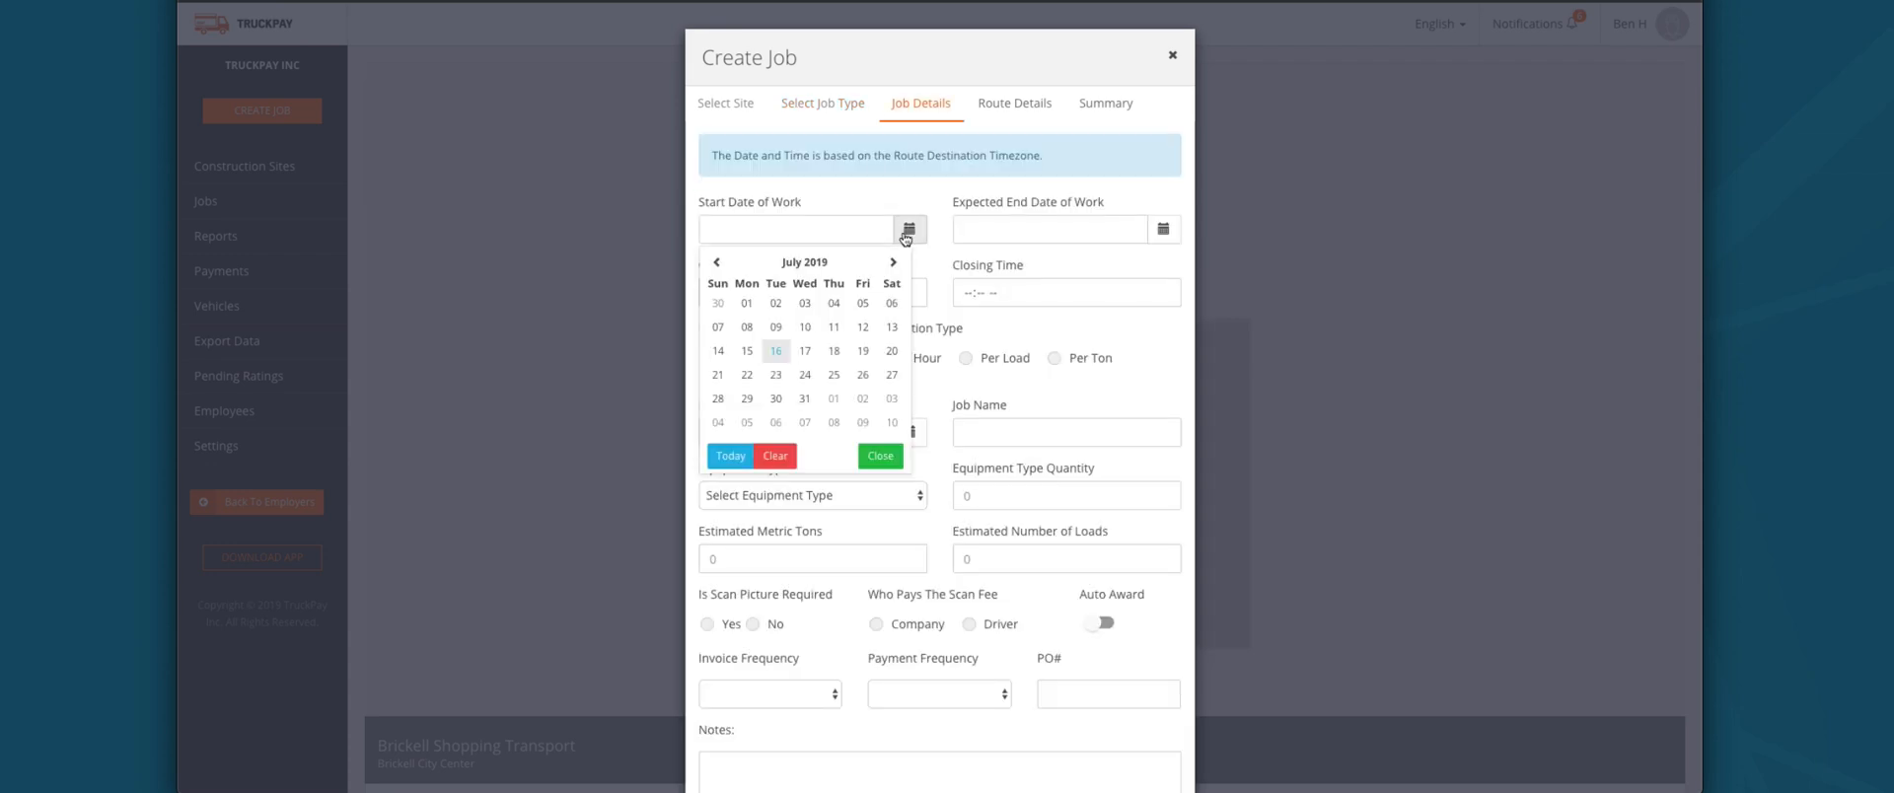
pyautogui.click(772, 353)
pyautogui.click(1162, 229)
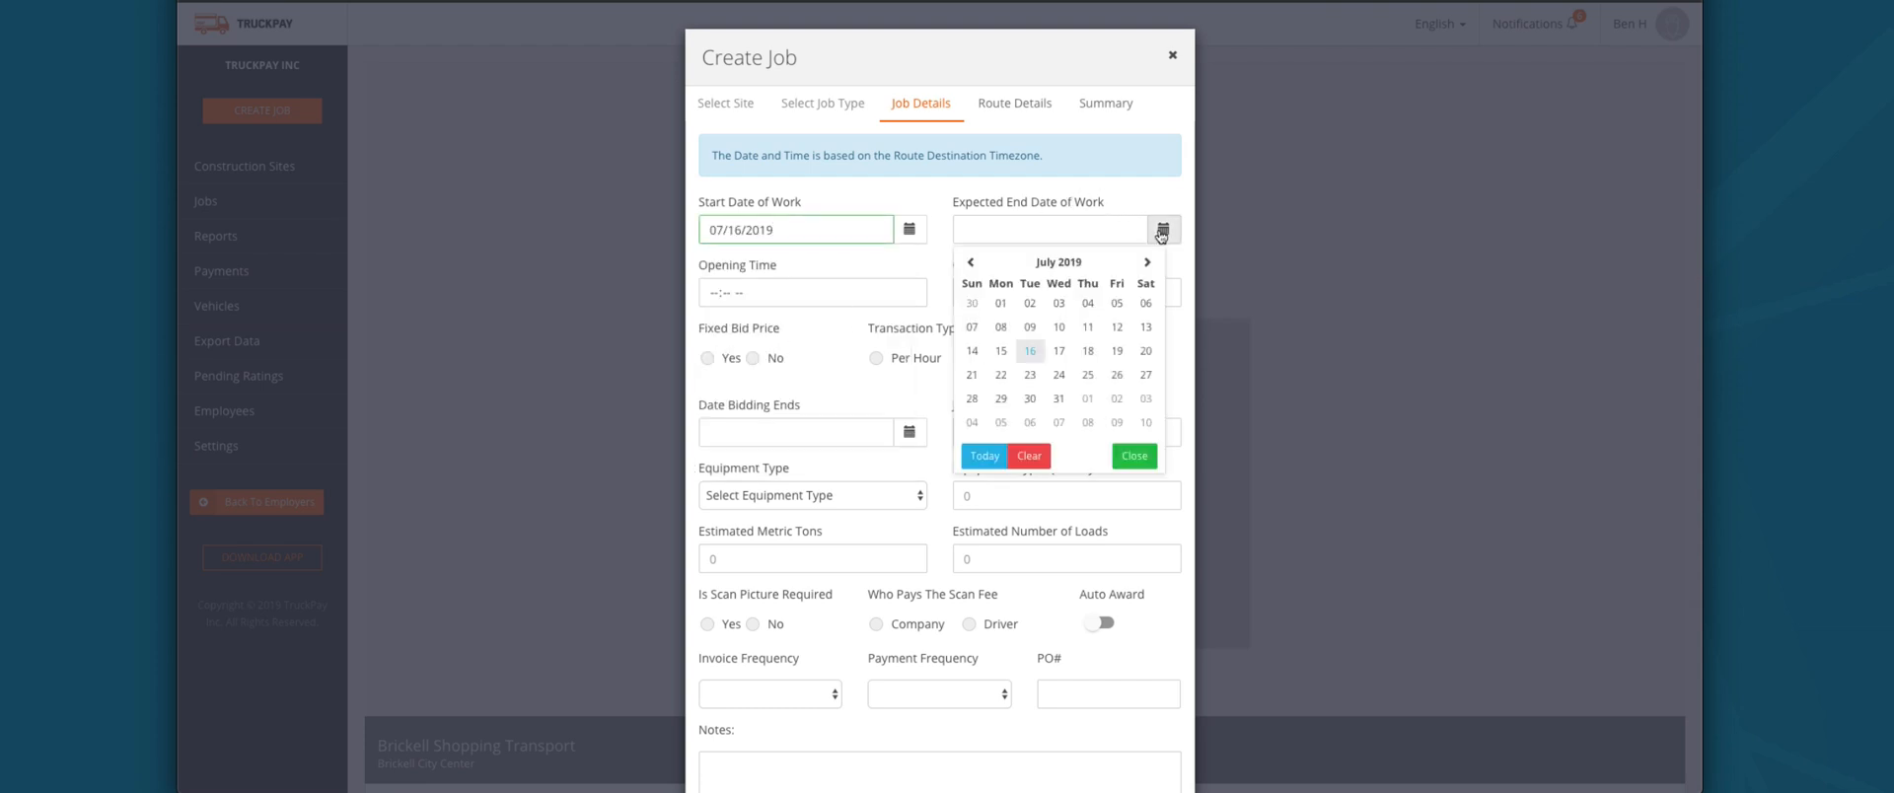
pyautogui.click(1050, 400)
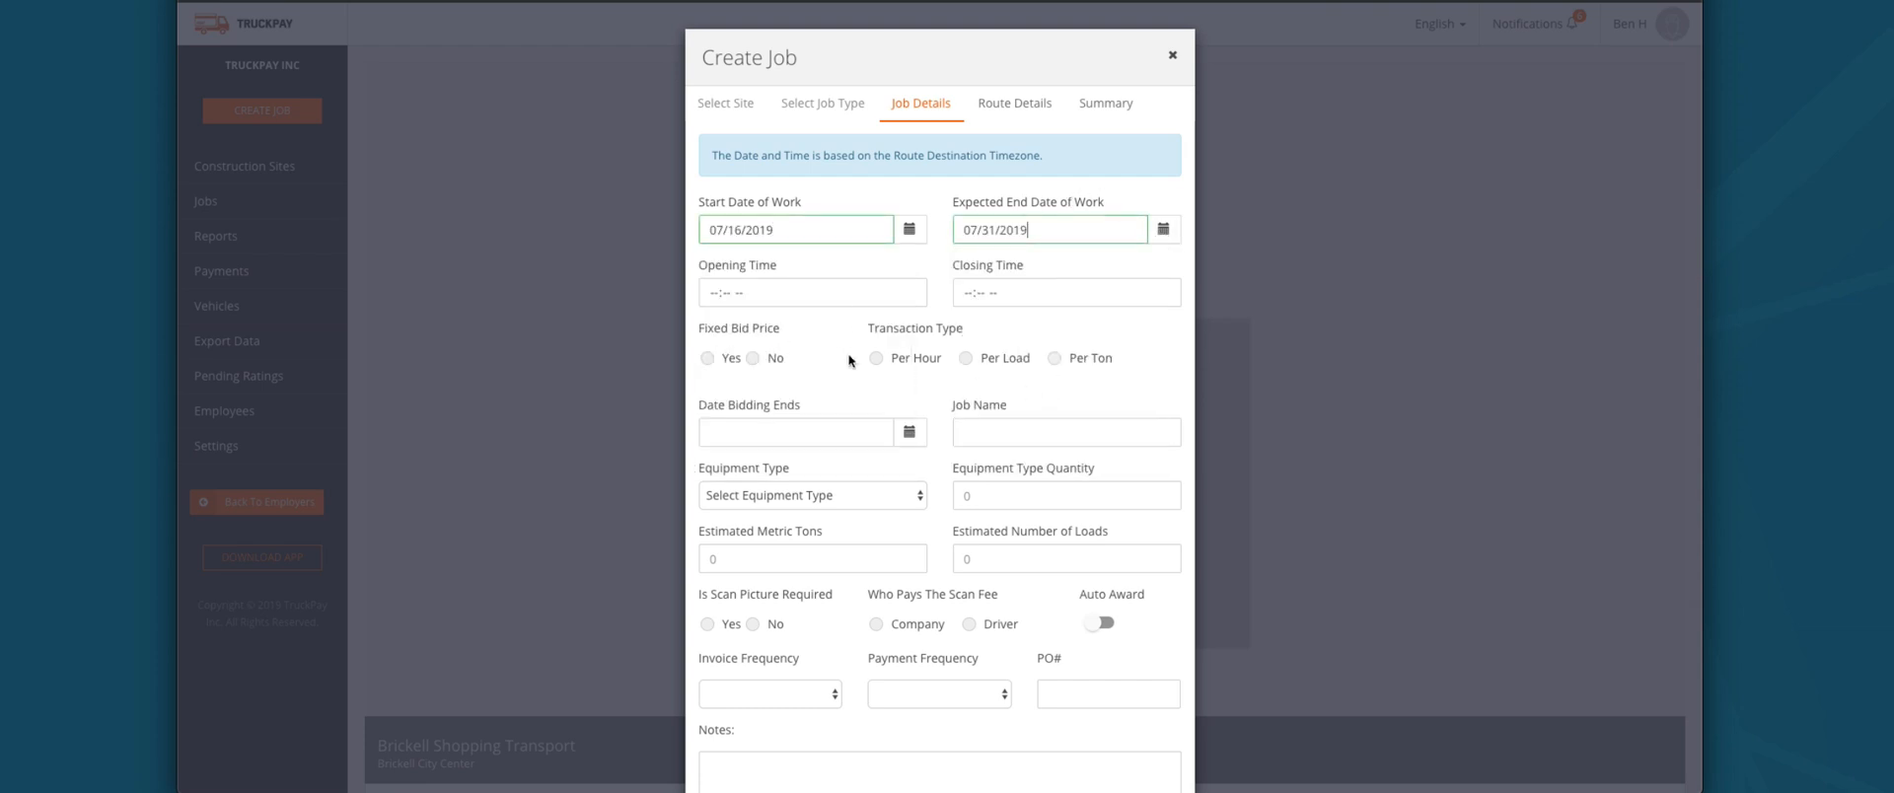
pyautogui.click(708, 292)
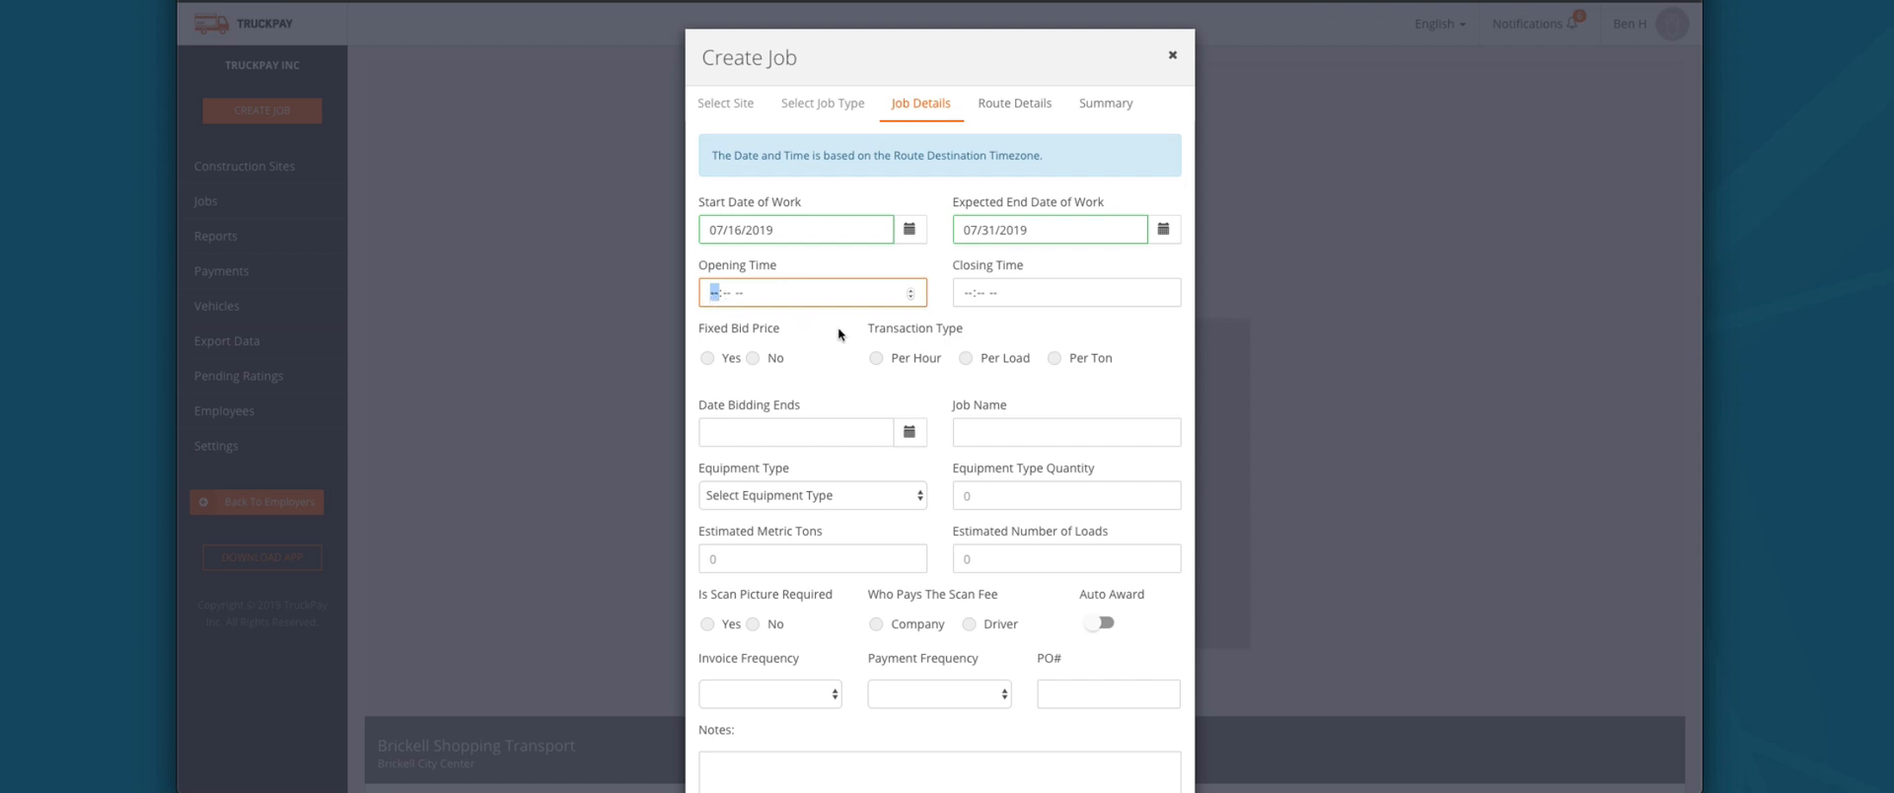
pyautogui.write('0350p')
pyautogui.press('Tab')
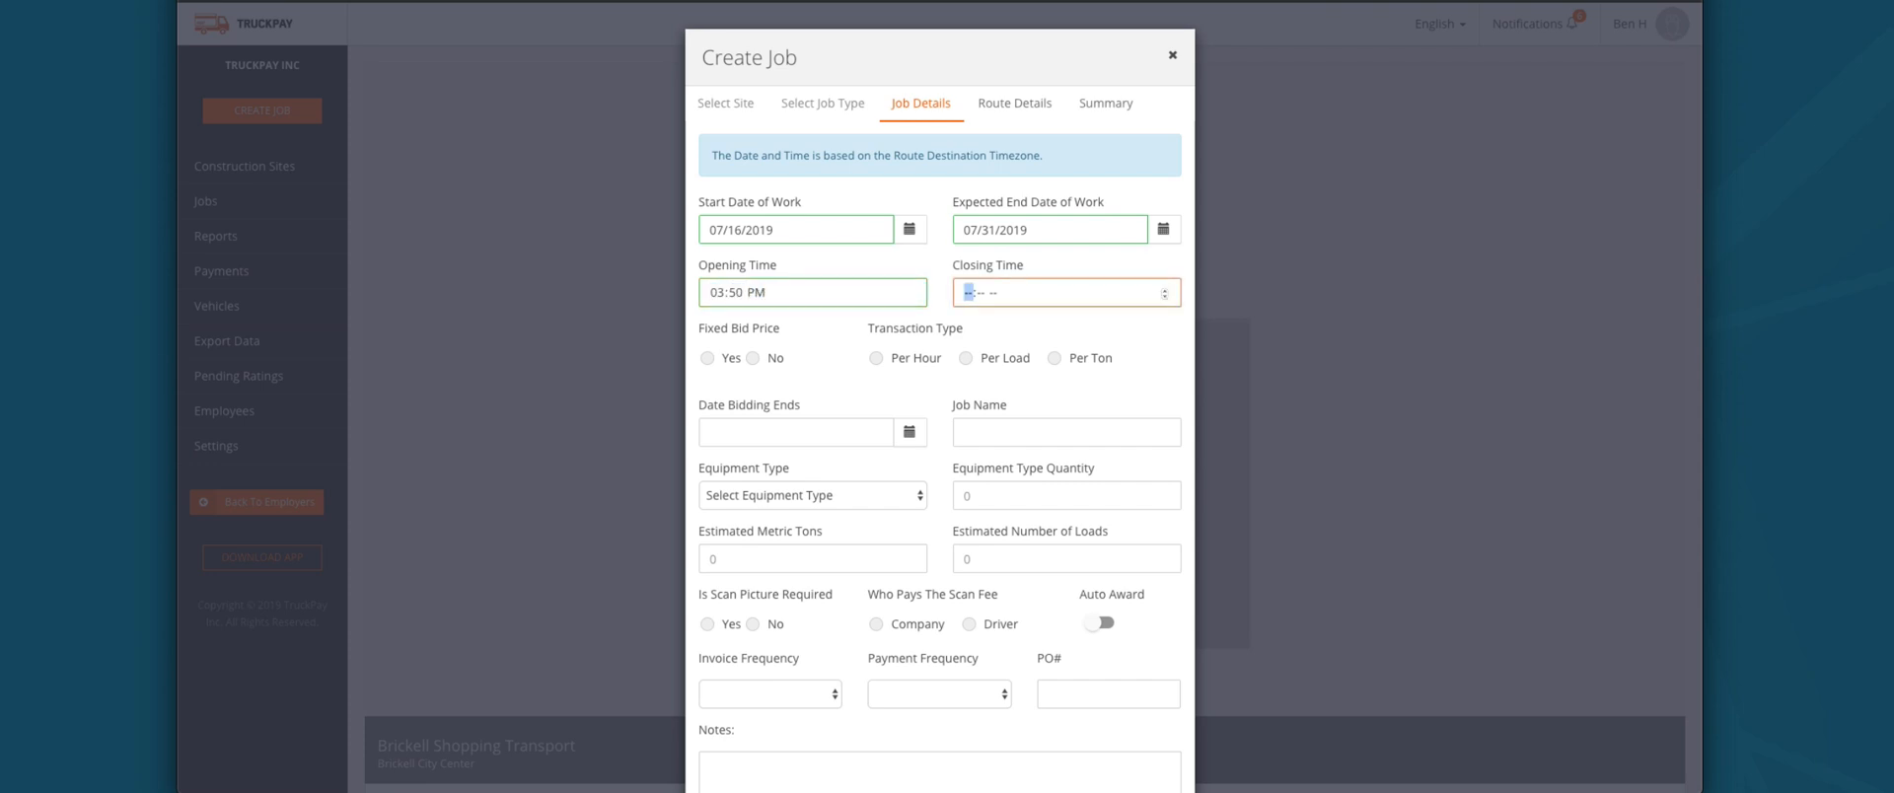
pyautogui.write('10')
pyautogui.click(974, 293)
pyautogui.write('0900p')
pyautogui.click(769, 342)
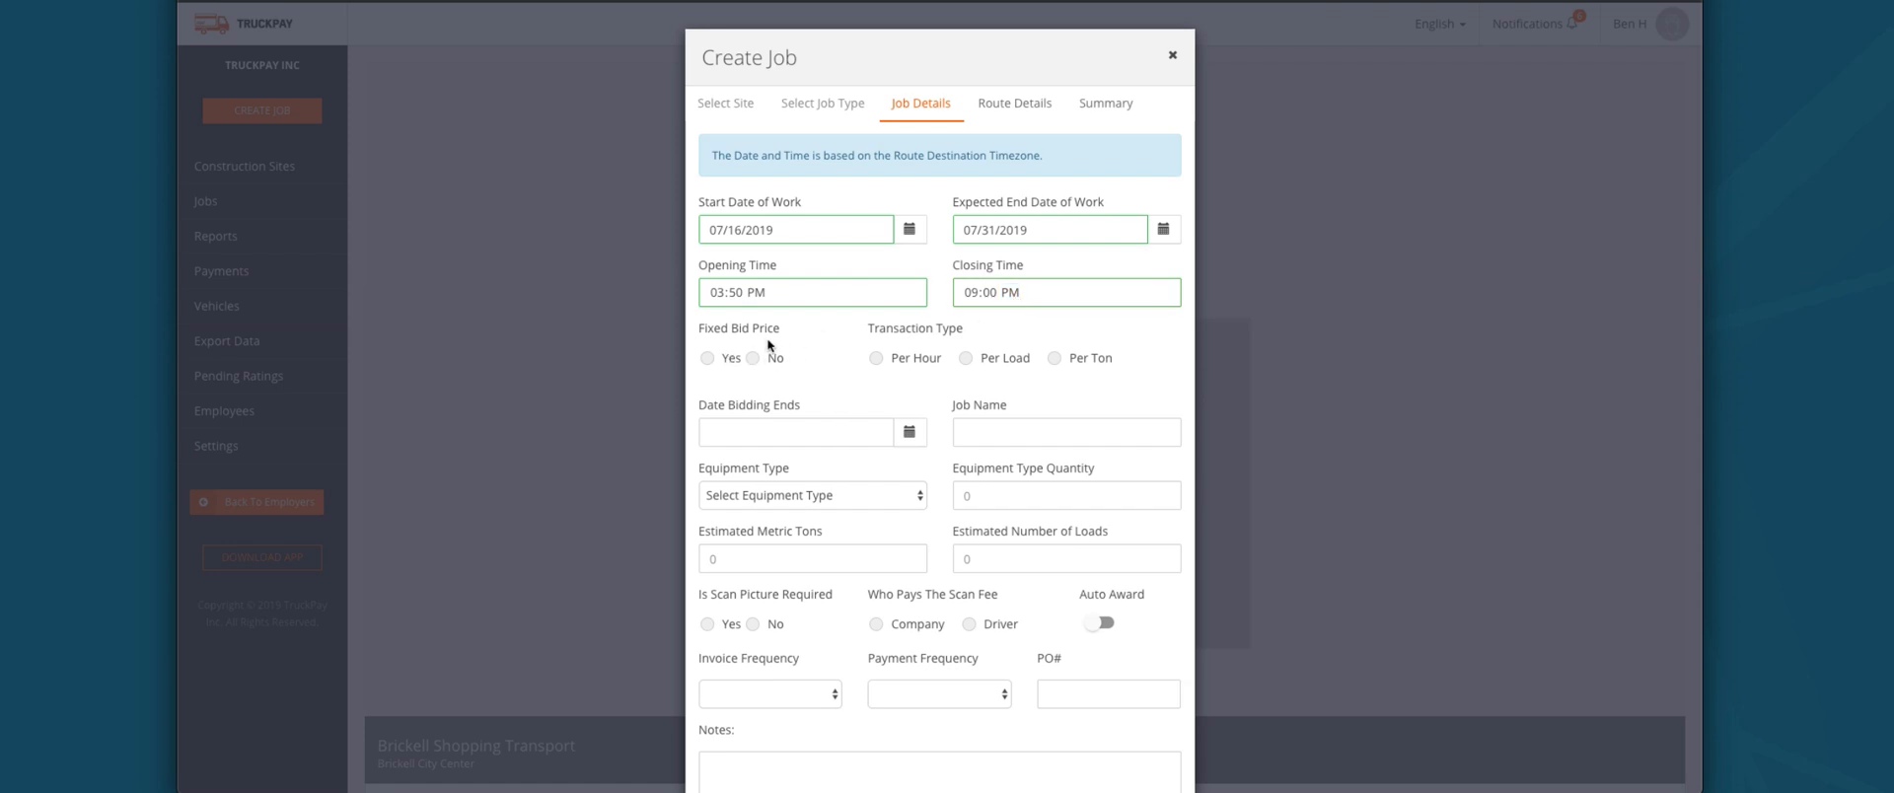
# Step: Make the bid price fixed and set the transaction type to Per Load
pyautogui.click(708, 359)
pyautogui.click(756, 361)
pyautogui.click(876, 358)
pyautogui.click(726, 359)
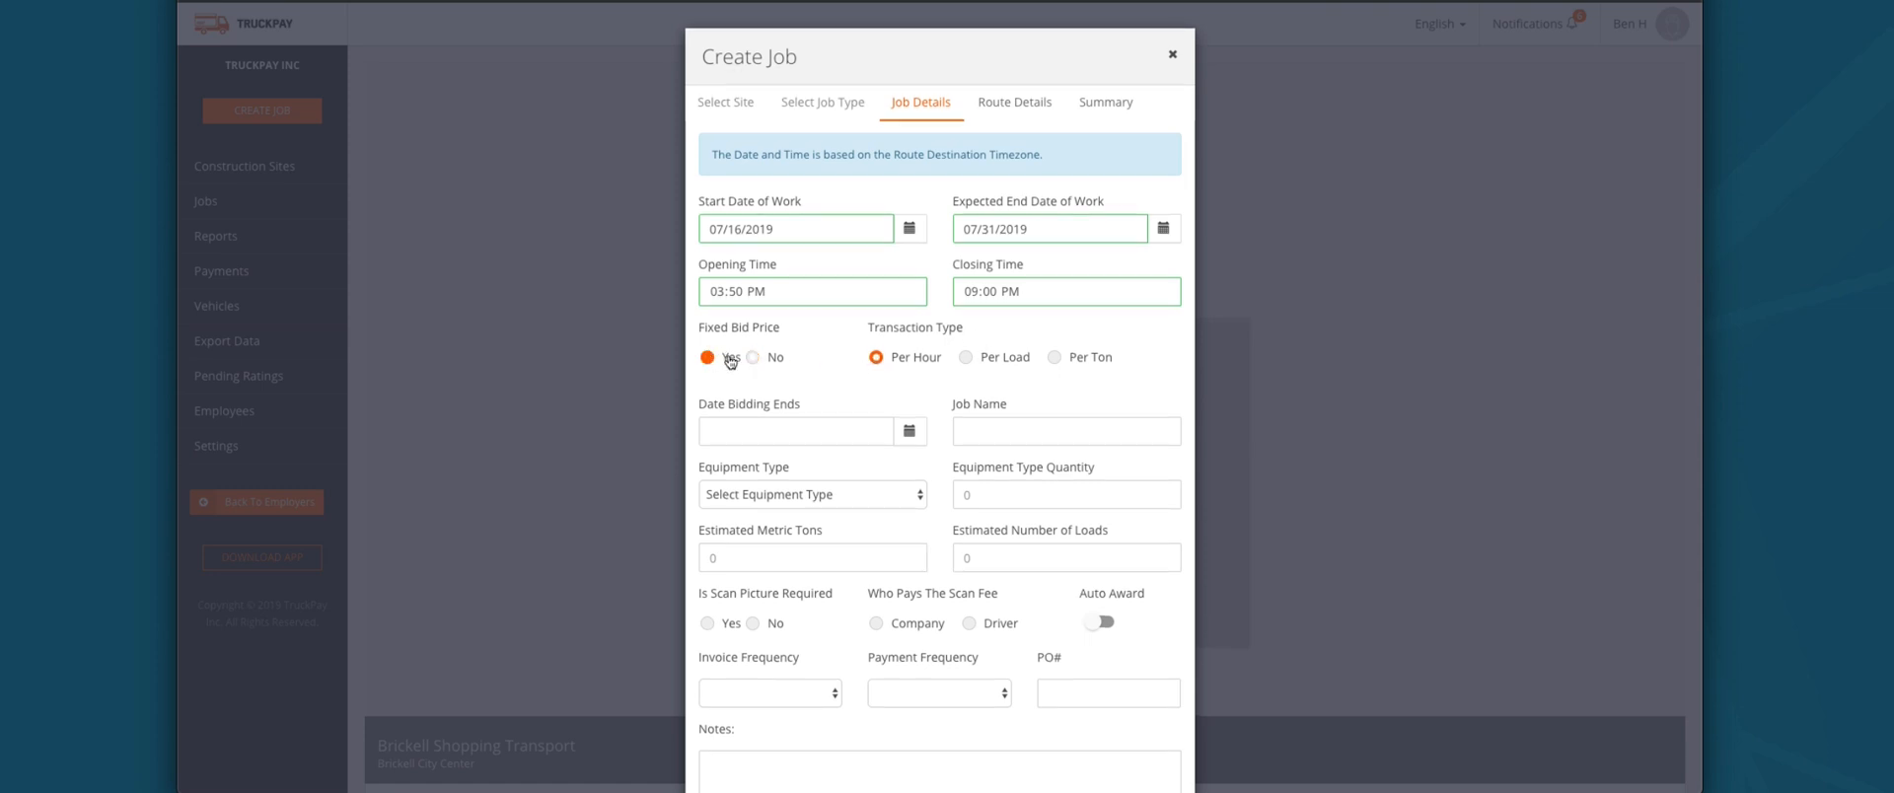
pyautogui.click(967, 358)
pyautogui.scroll(-1, 864, 400)
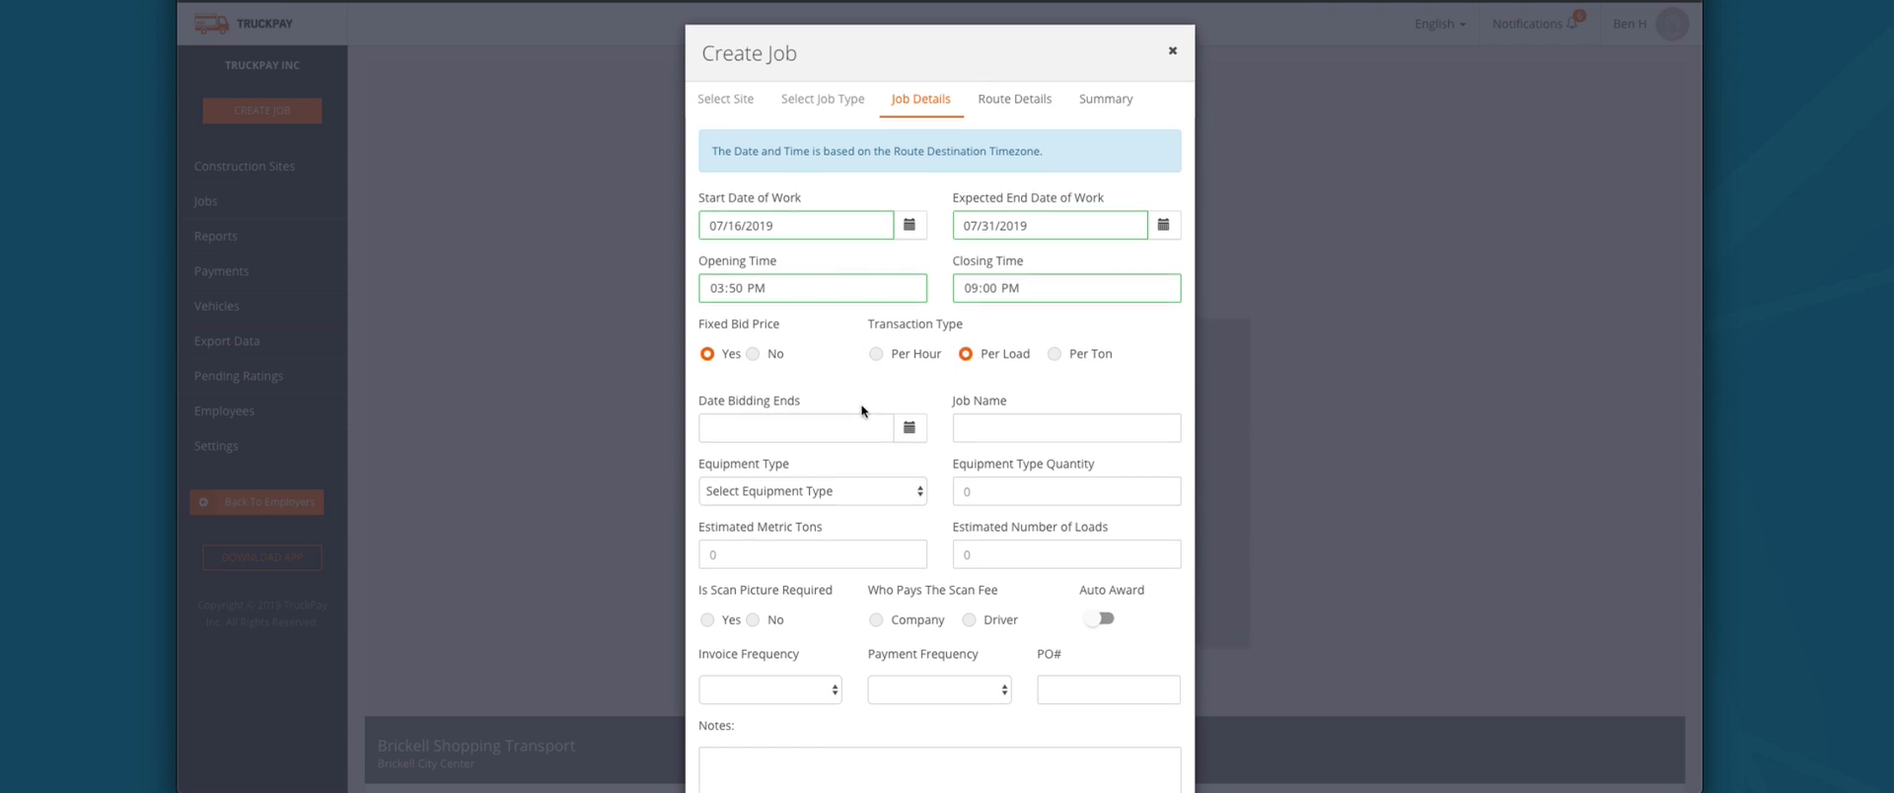
# Step: Set bidding to end 07/30/2019 and name the job 'TruckPay Demo Job'
pyautogui.click(908, 424)
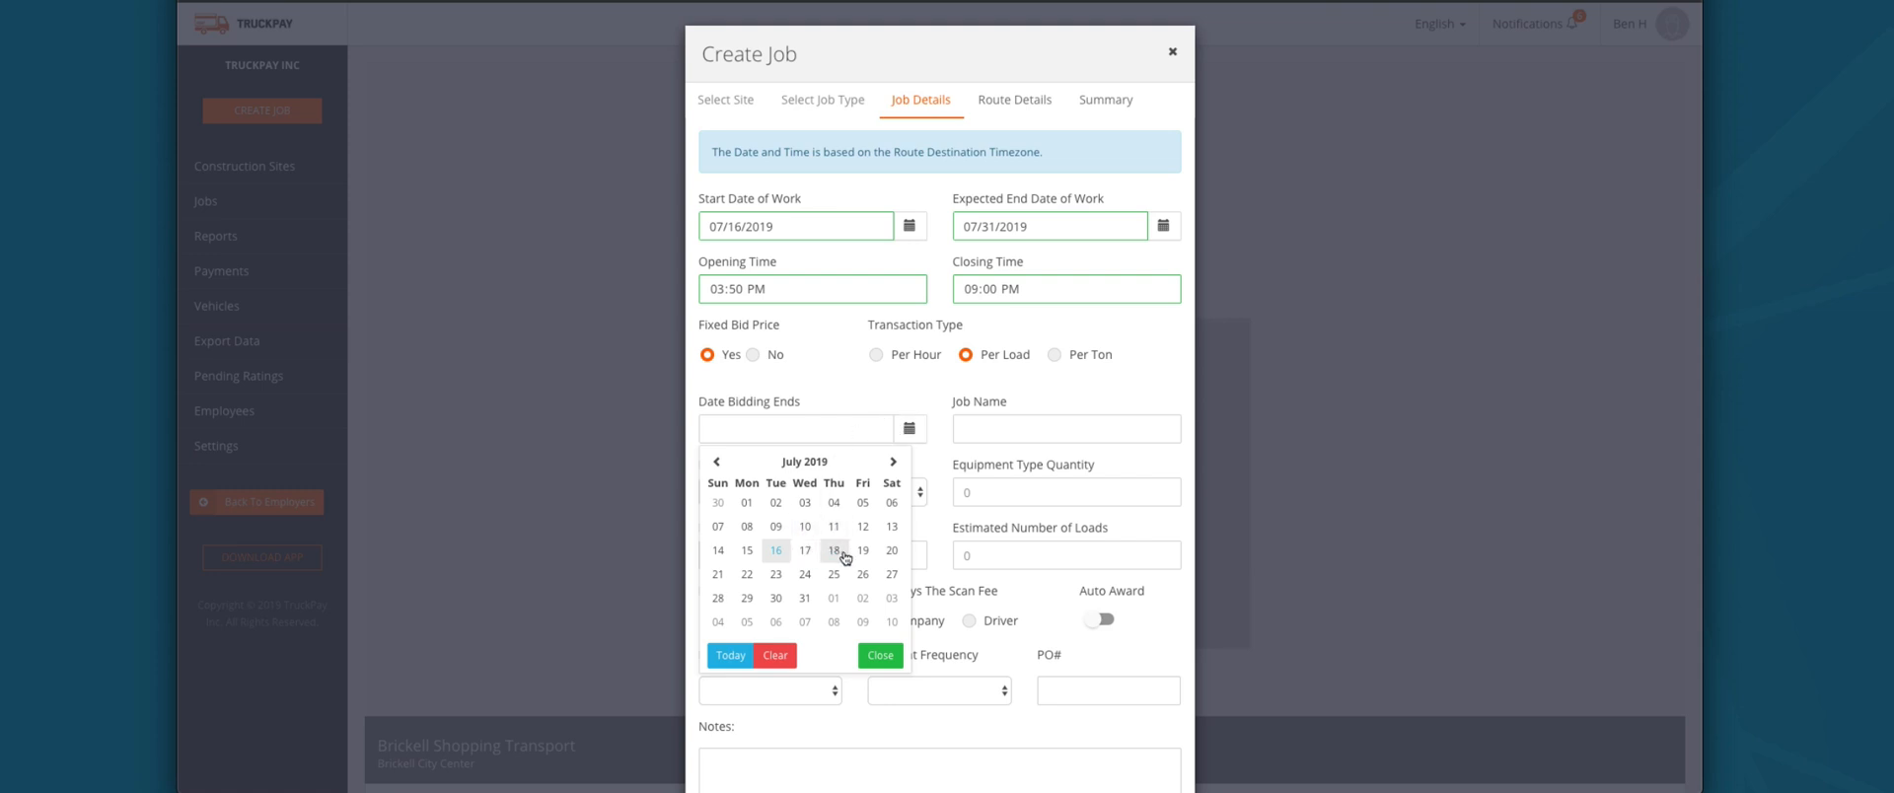
pyautogui.click(776, 599)
pyautogui.click(1028, 437)
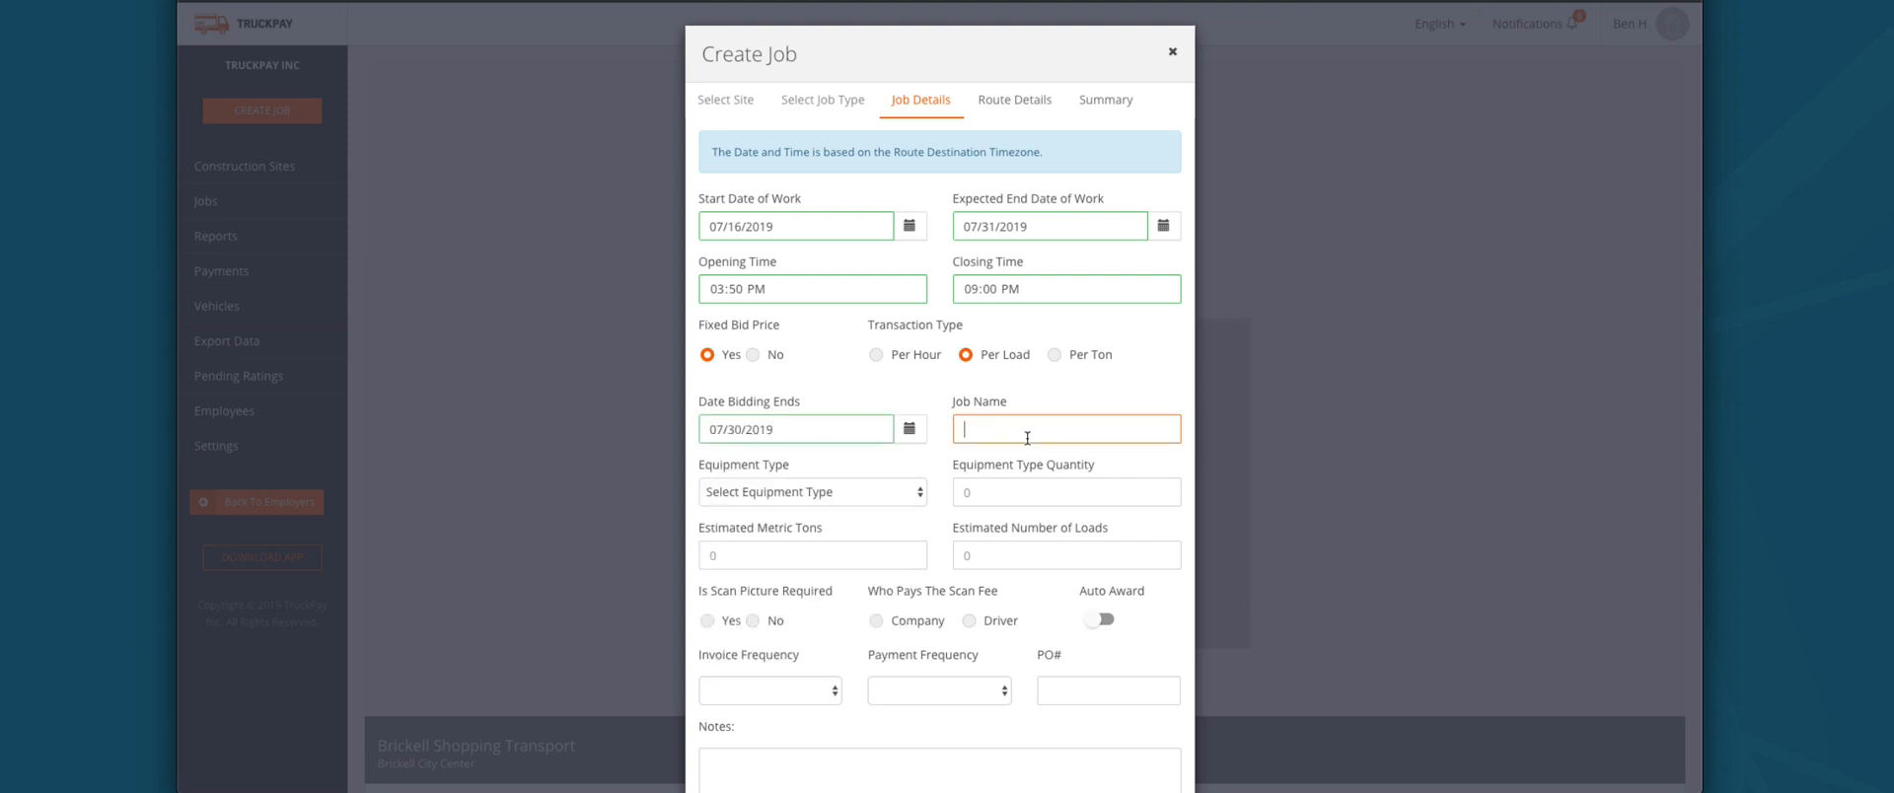
pyautogui.write('TruckPay Demo Job')
# Step: Request 5 Dump Trucks for 10000 metric tons over 10 loads
pyautogui.click(890, 485)
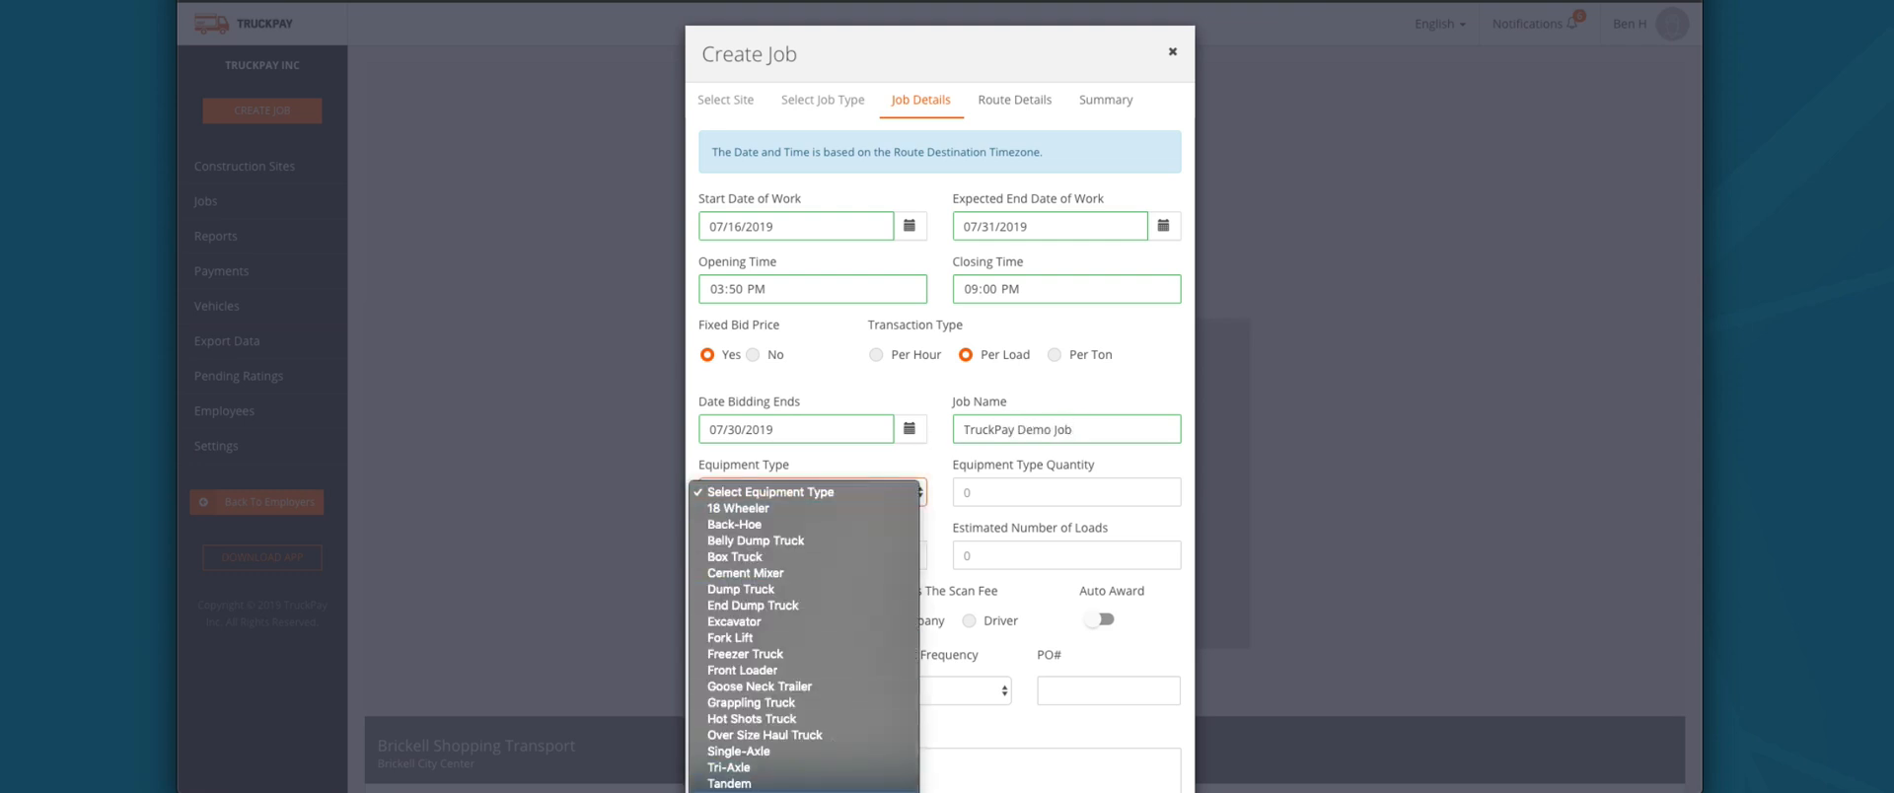
pyautogui.scroll(-1, 805, 631)
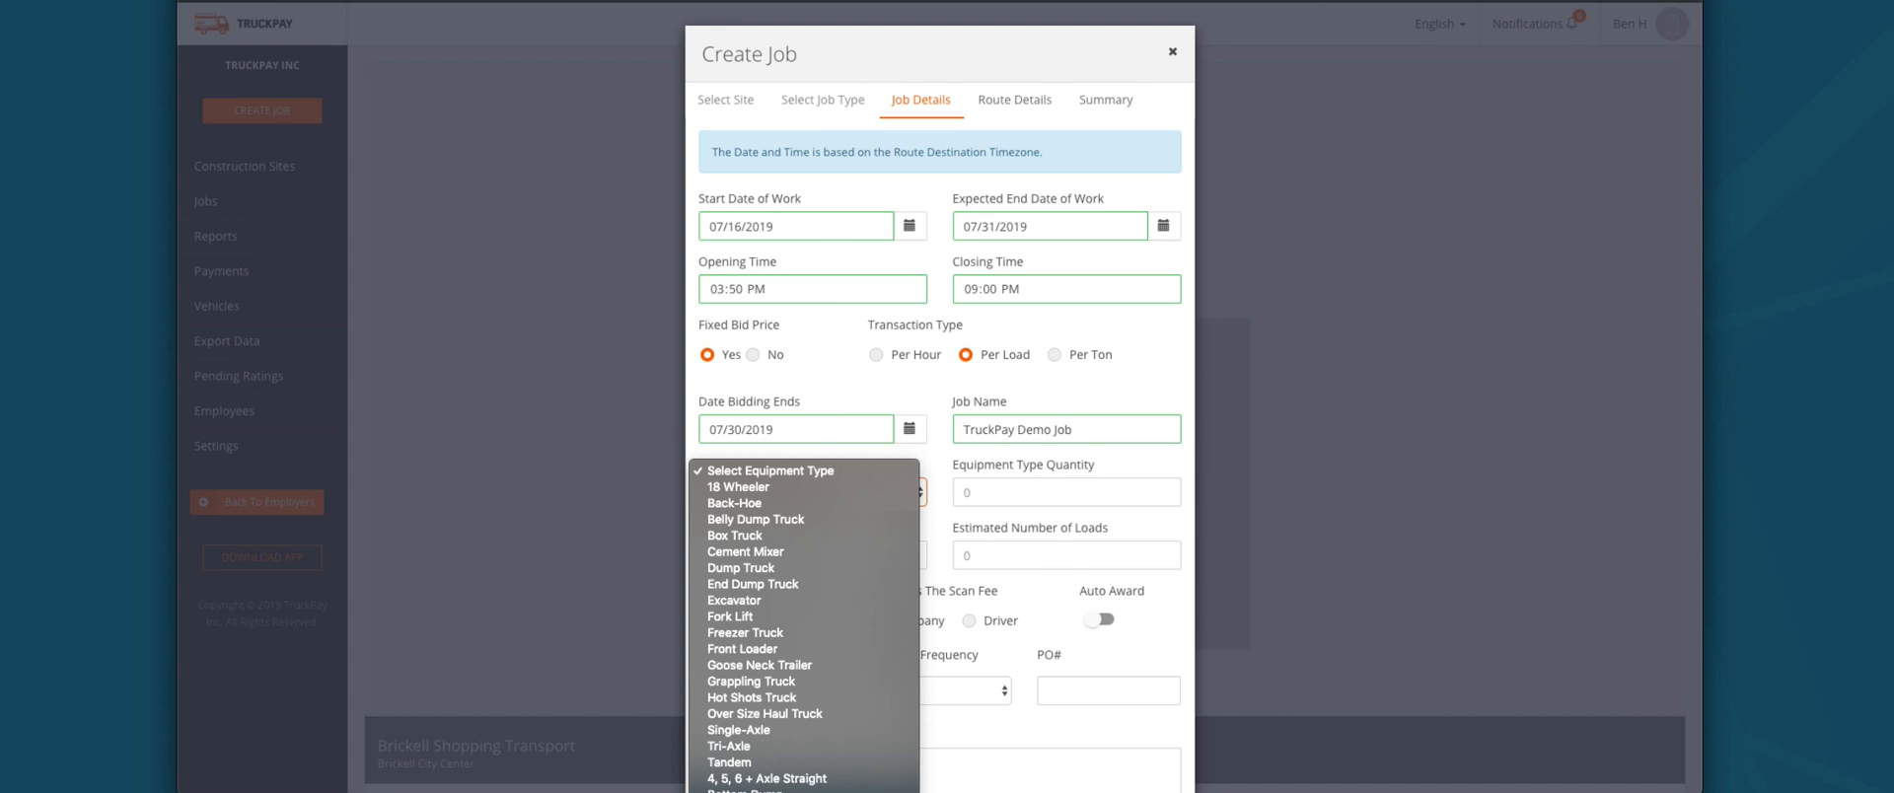
pyautogui.click(761, 569)
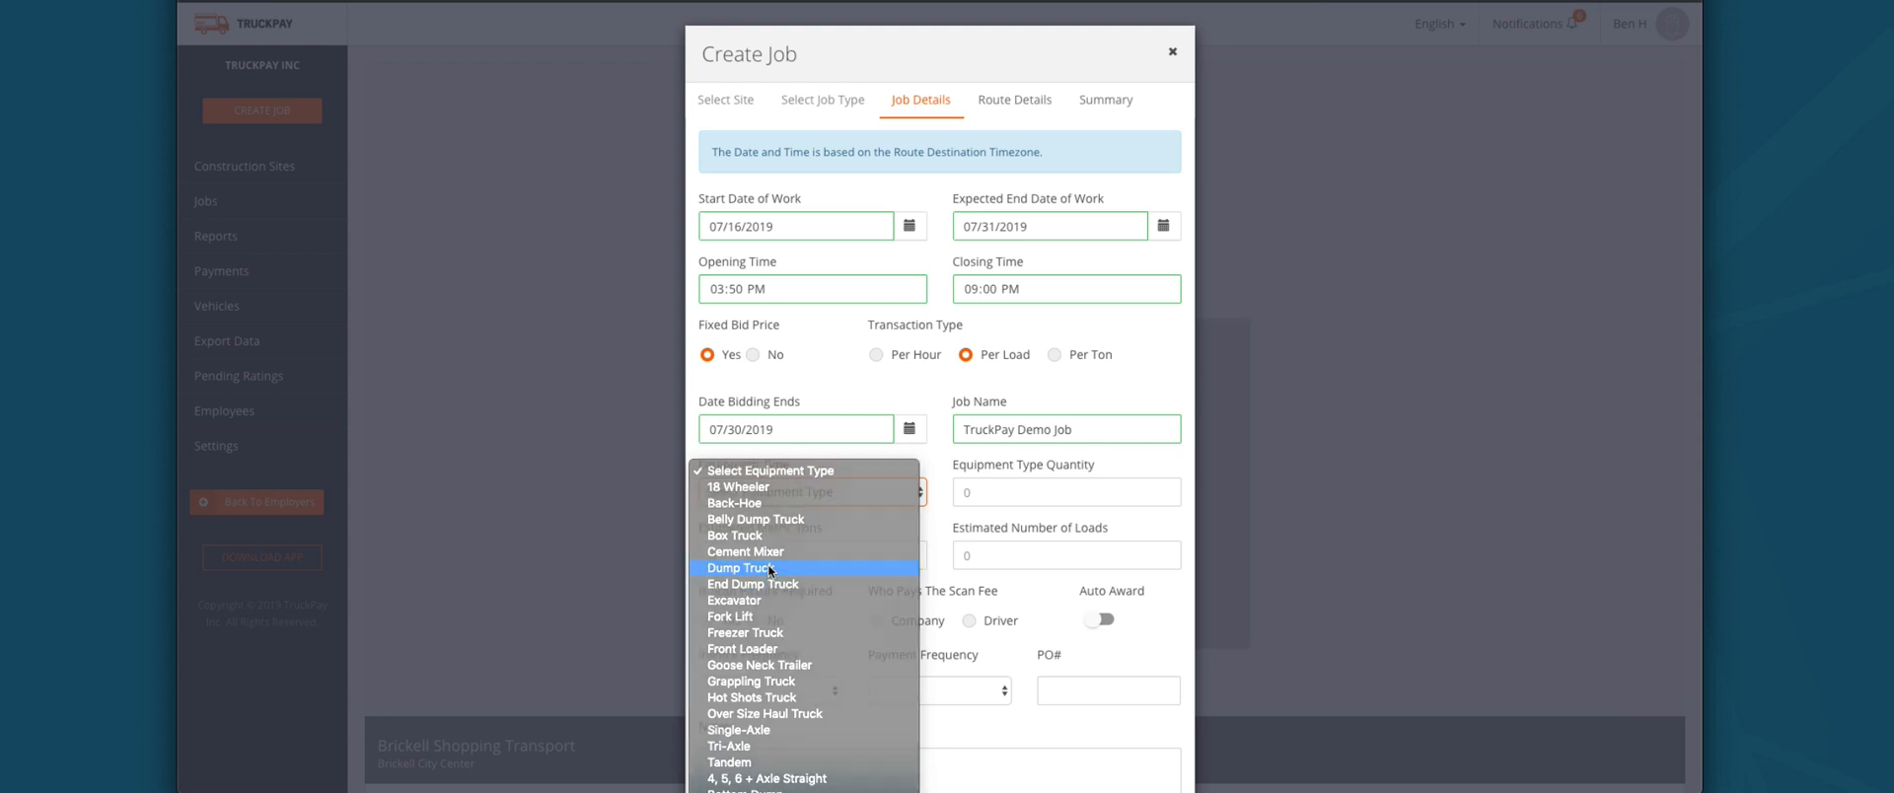
pyautogui.write('1')
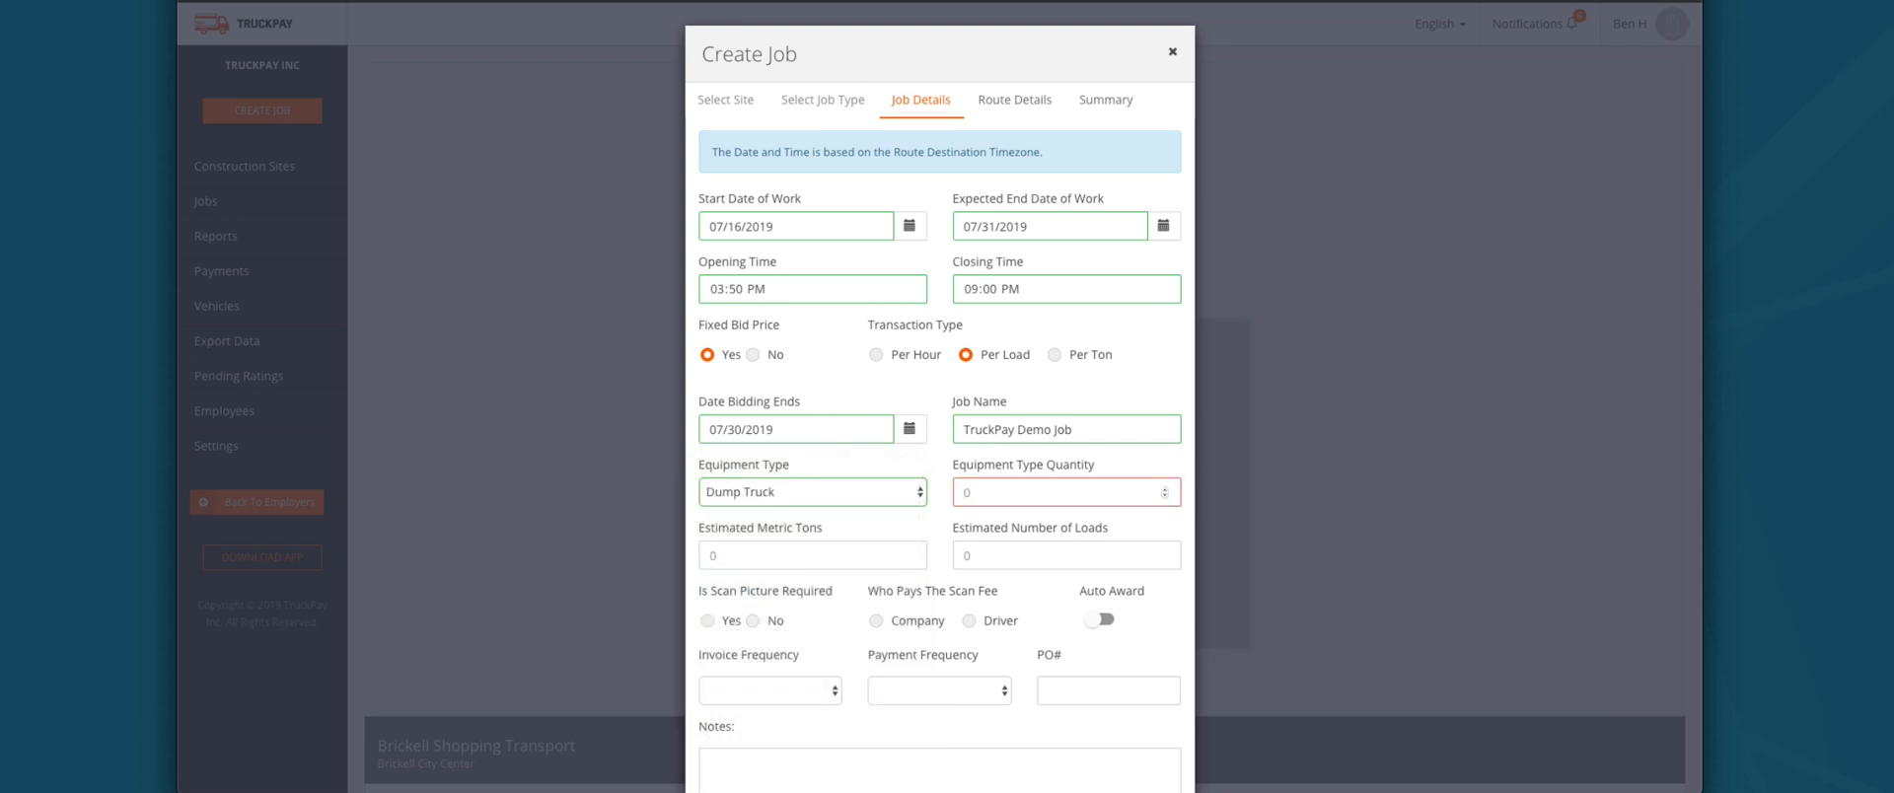
pyautogui.write('5')
pyautogui.click(826, 544)
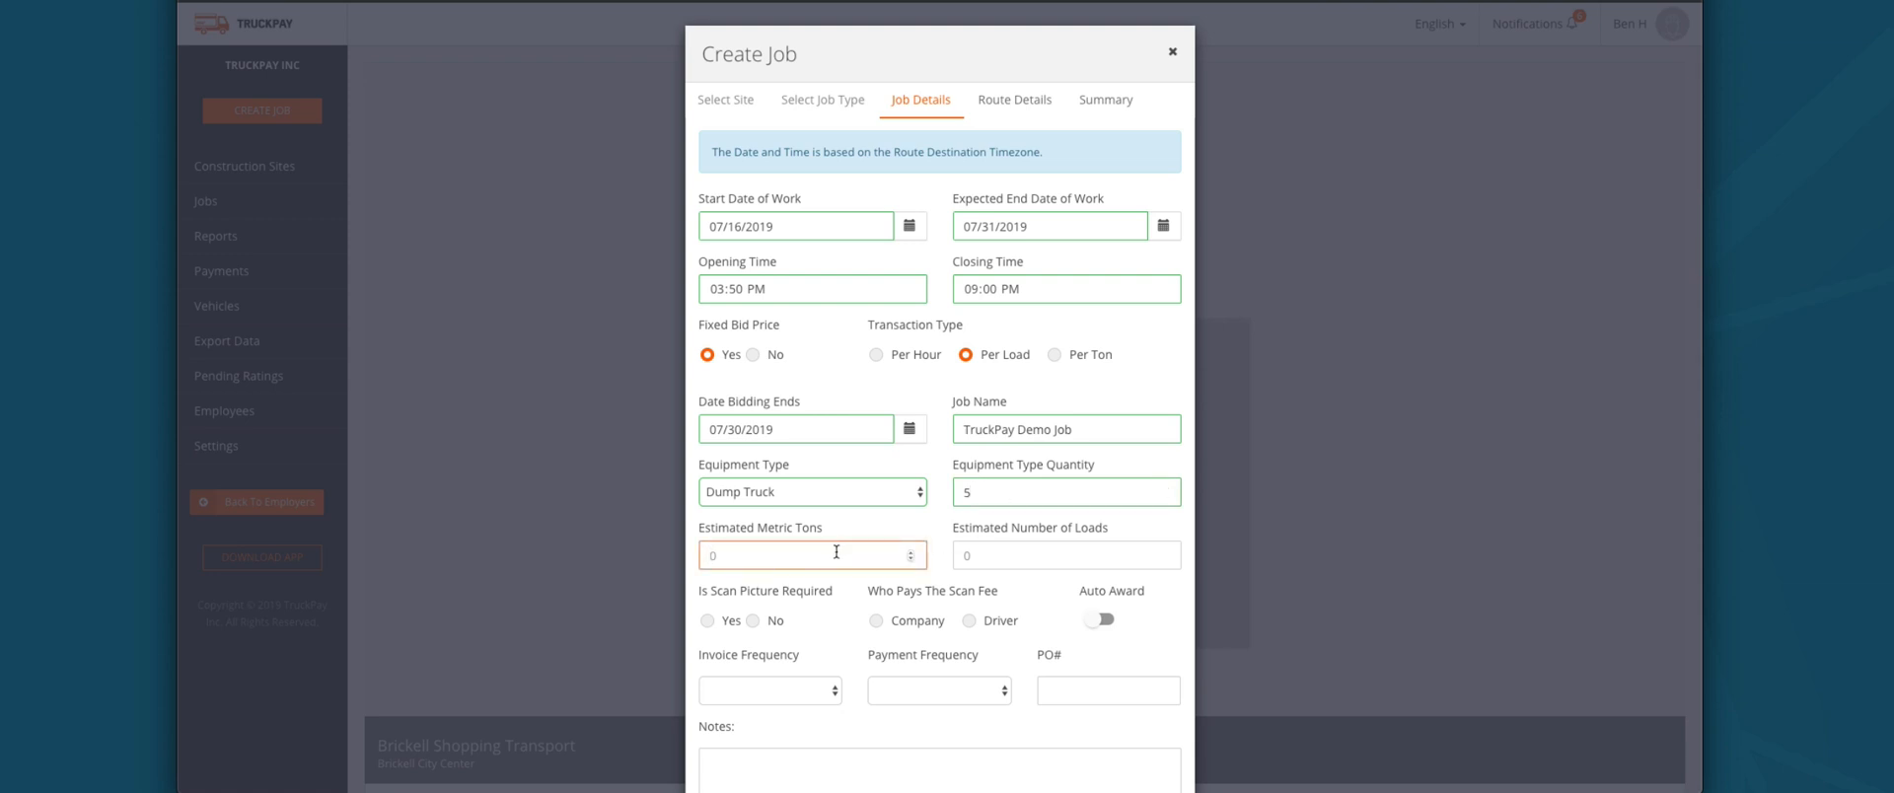
pyautogui.write('10000')
pyautogui.click(1031, 554)
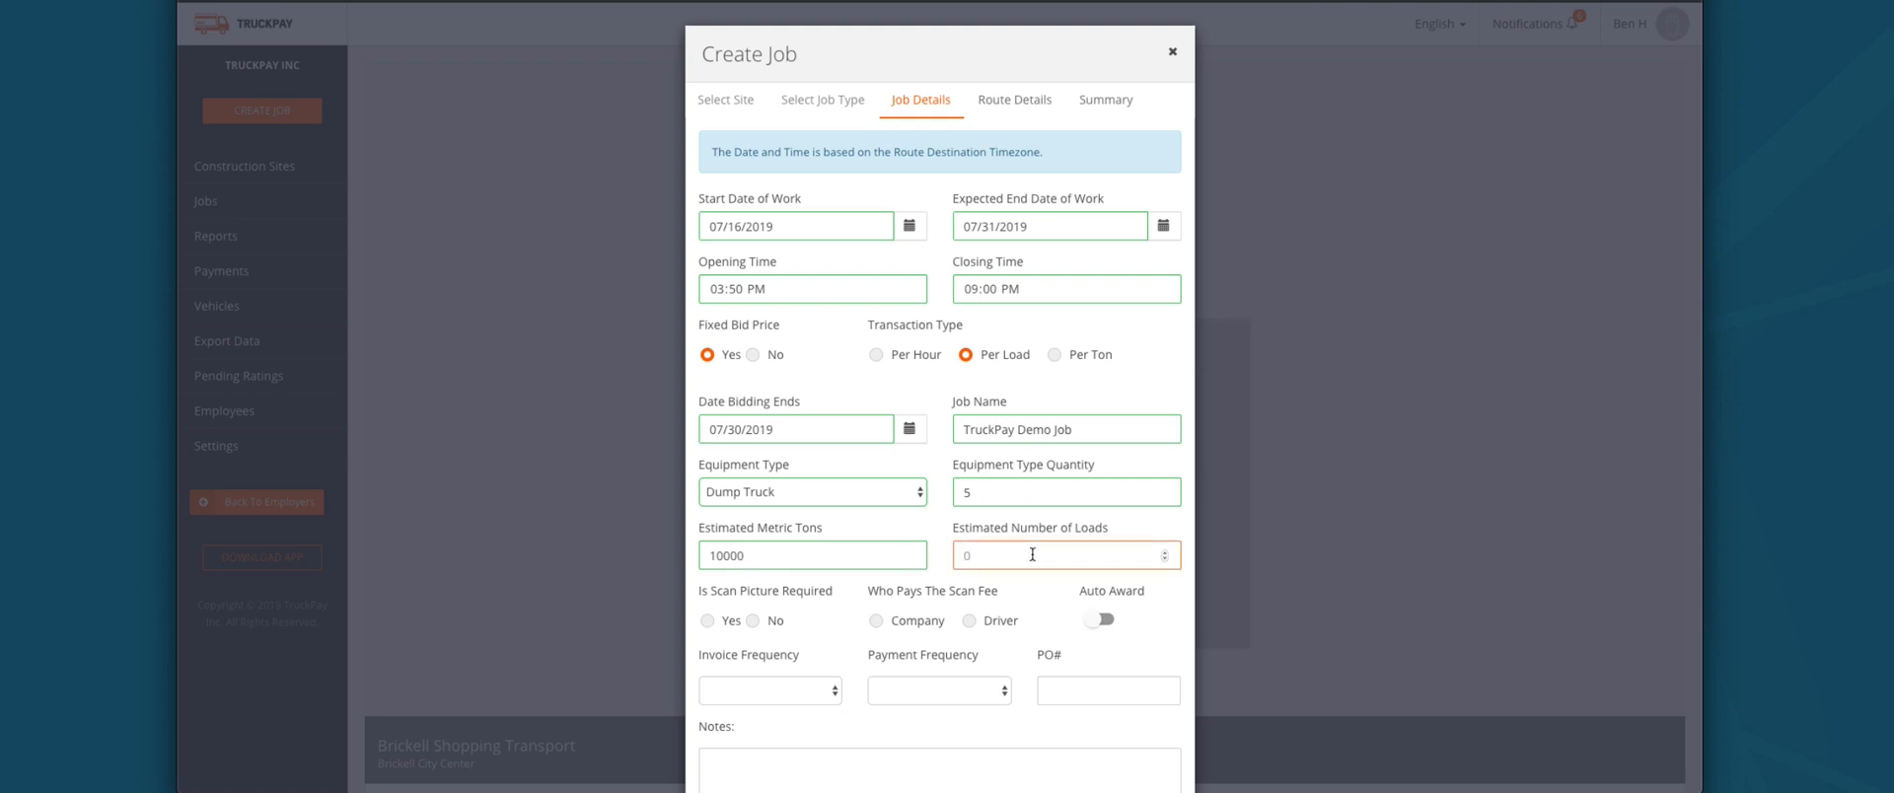
pyautogui.write('10')
pyautogui.scroll(-2, 829, 589)
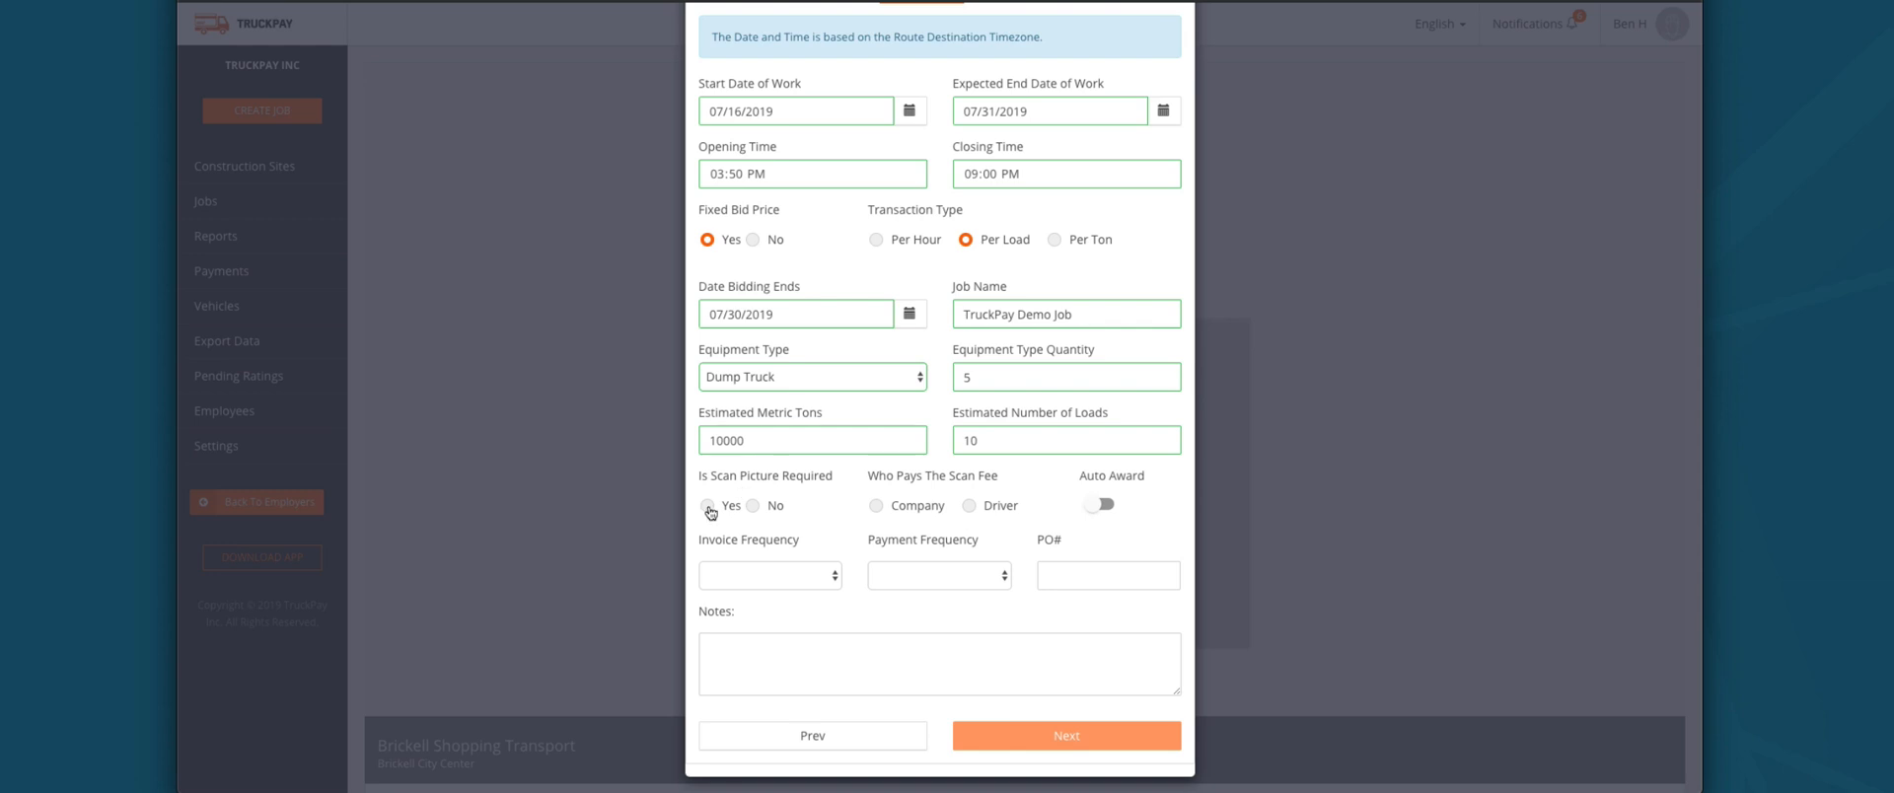
# Step: Require scan pictures with the company paying the scan fee, trying the Auto Award toggle
pyautogui.click(707, 505)
pyautogui.click(903, 505)
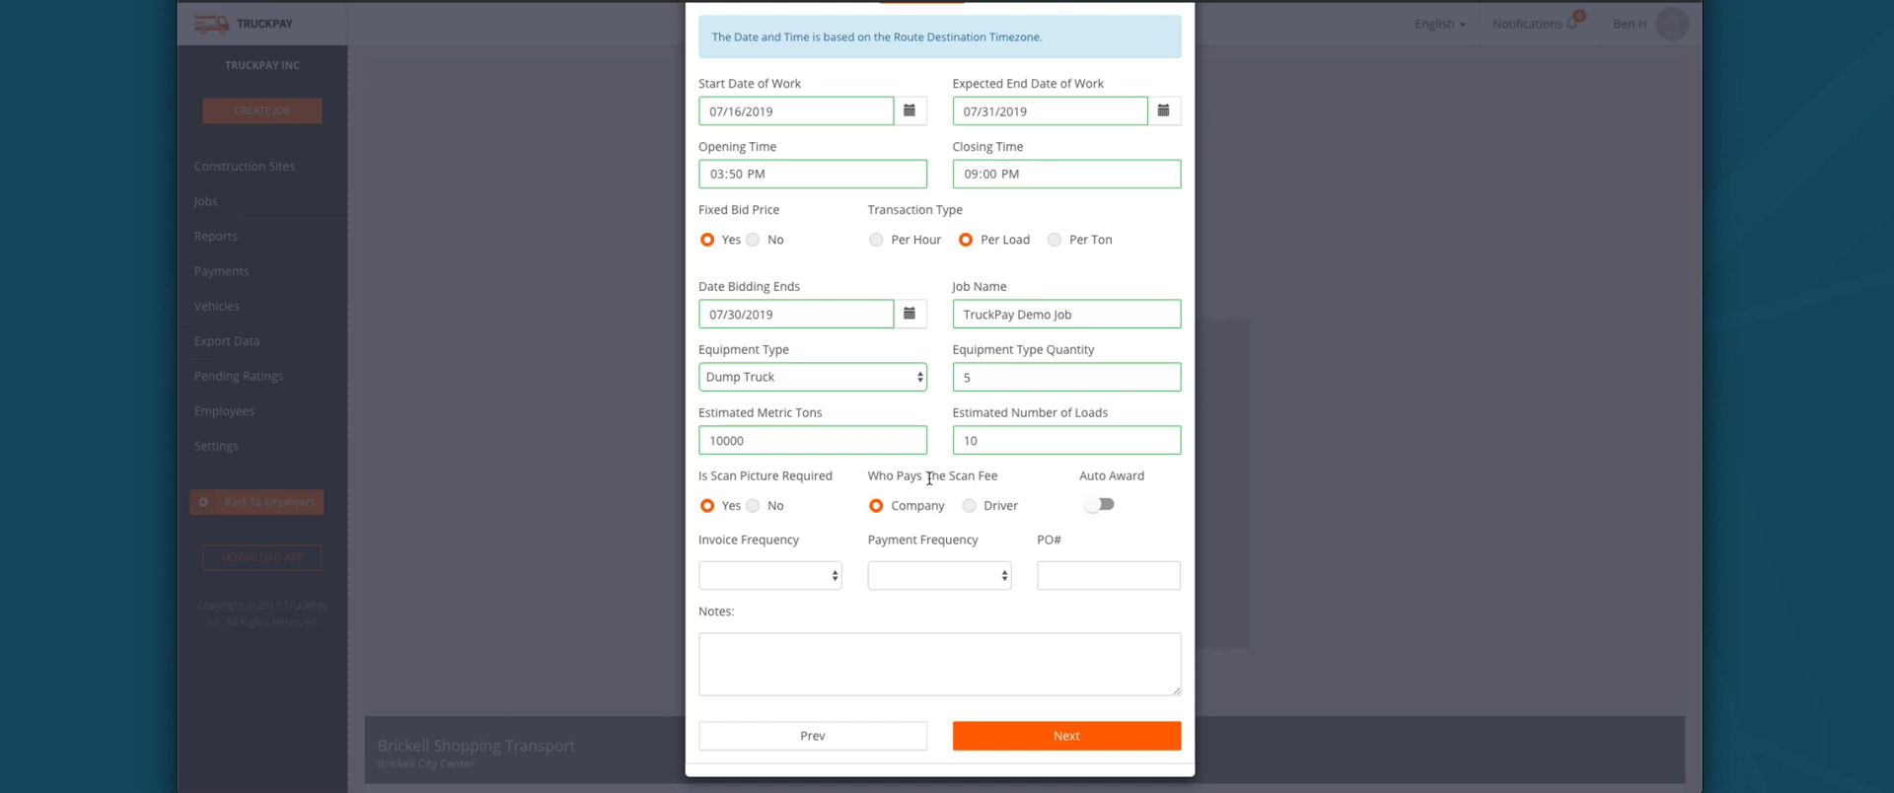
pyautogui.click(1100, 505)
pyautogui.click(1105, 501)
pyautogui.click(1091, 505)
# Step: Turn Auto Award off and set both invoice and payment frequency to Daily
pyautogui.click(795, 577)
pyautogui.click(1105, 504)
pyautogui.click(1104, 505)
pyautogui.click(801, 578)
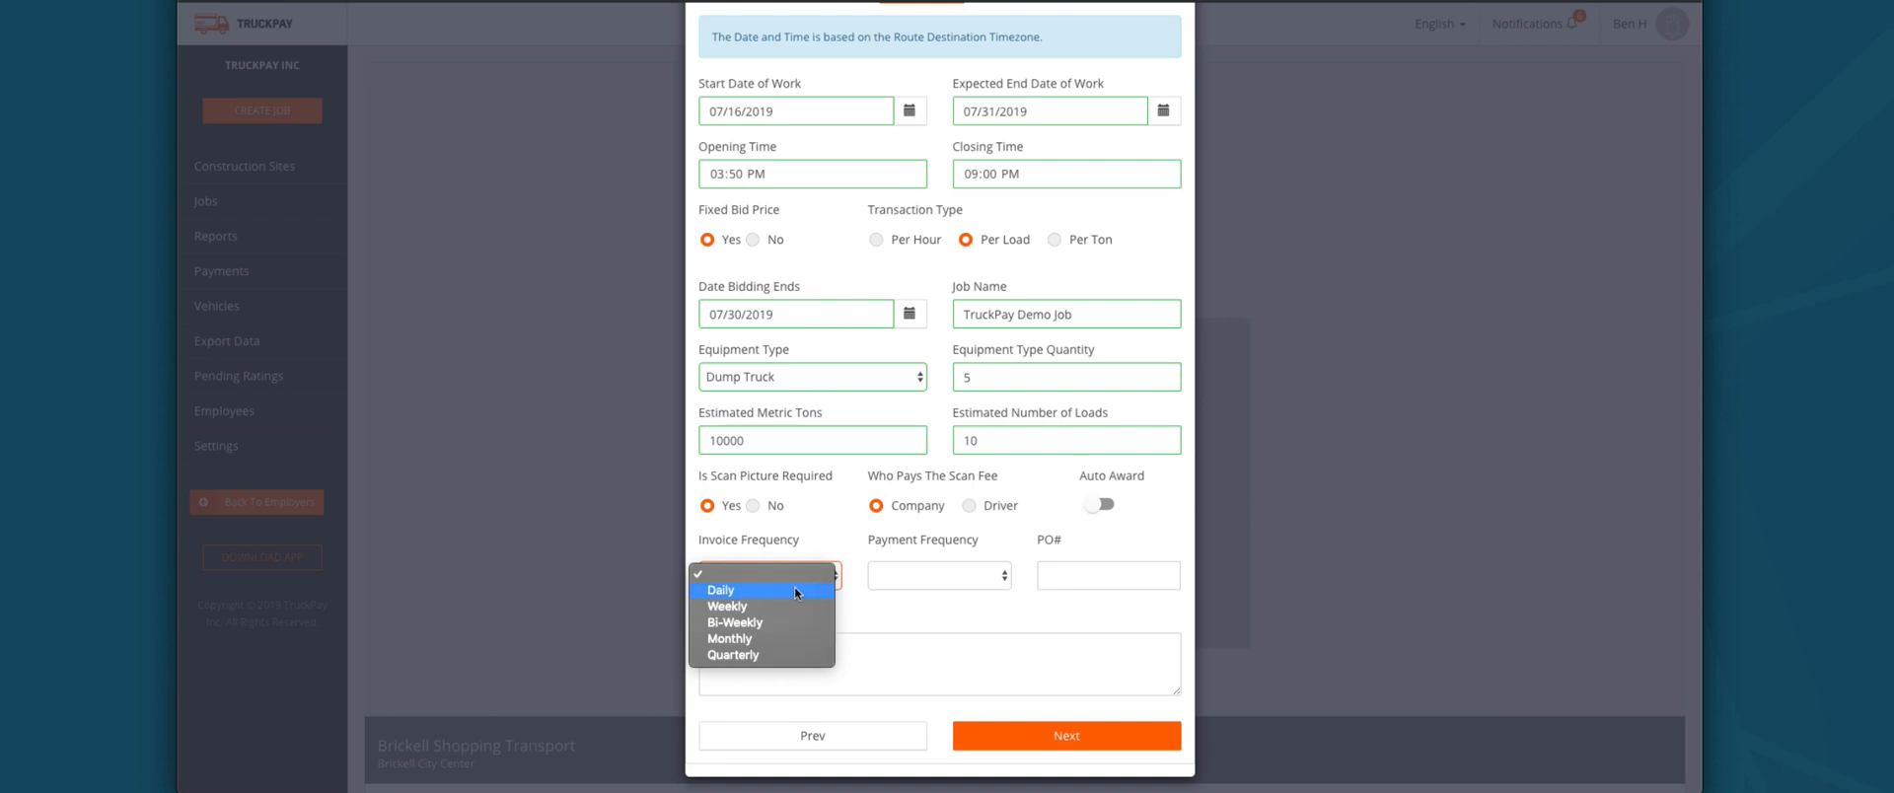
pyautogui.click(796, 591)
pyautogui.click(938, 575)
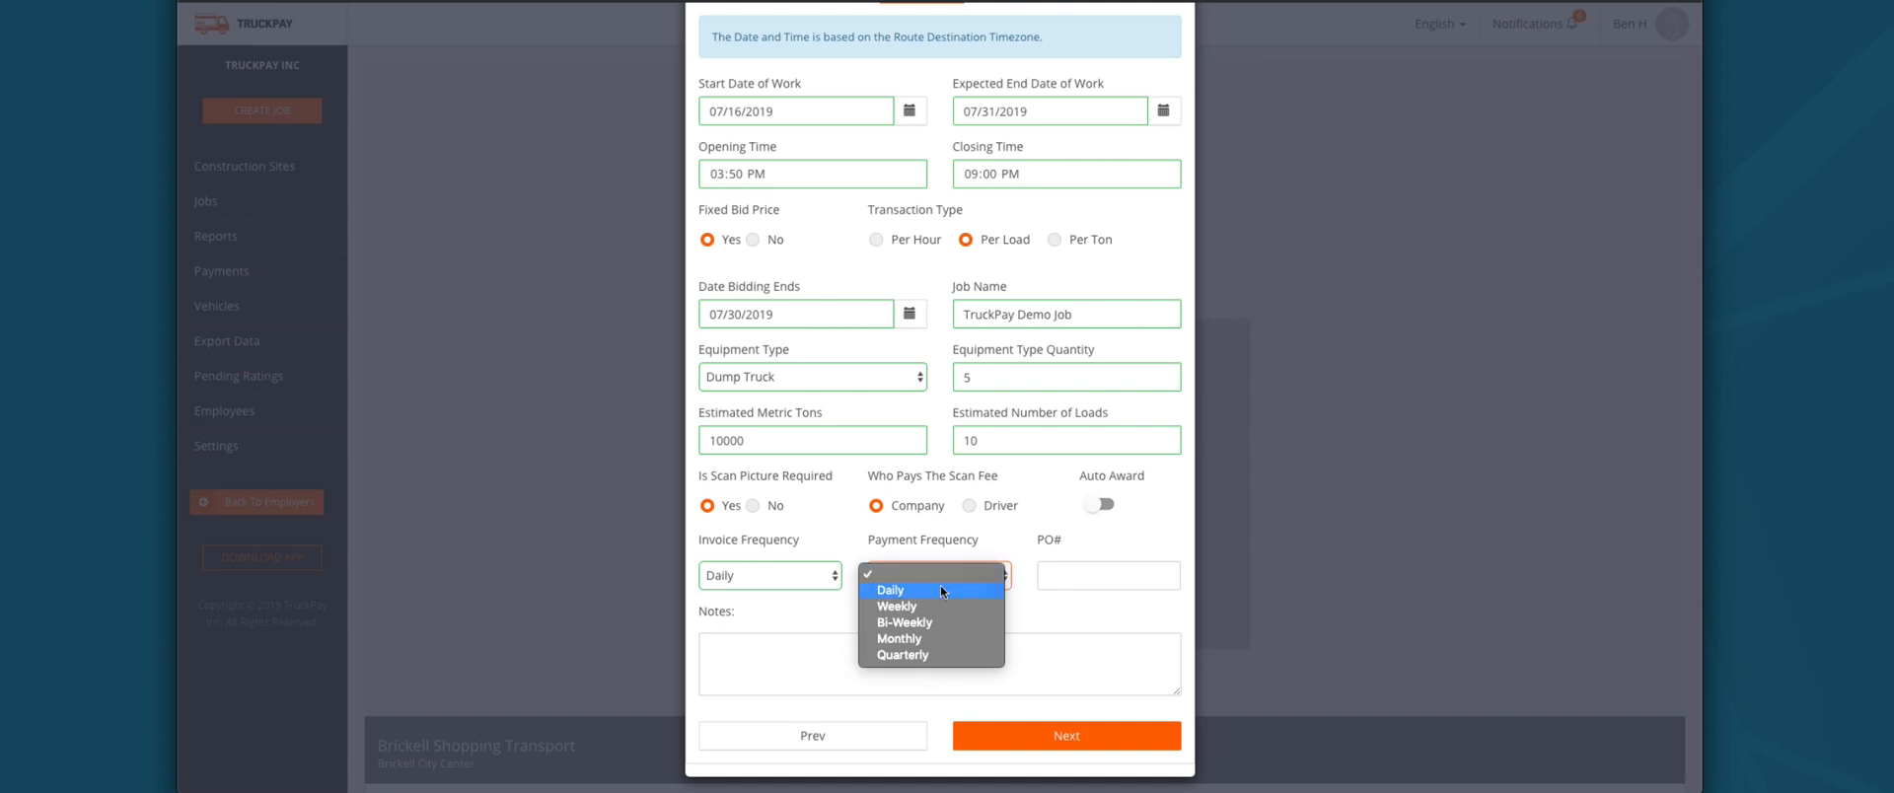
pyautogui.click(942, 589)
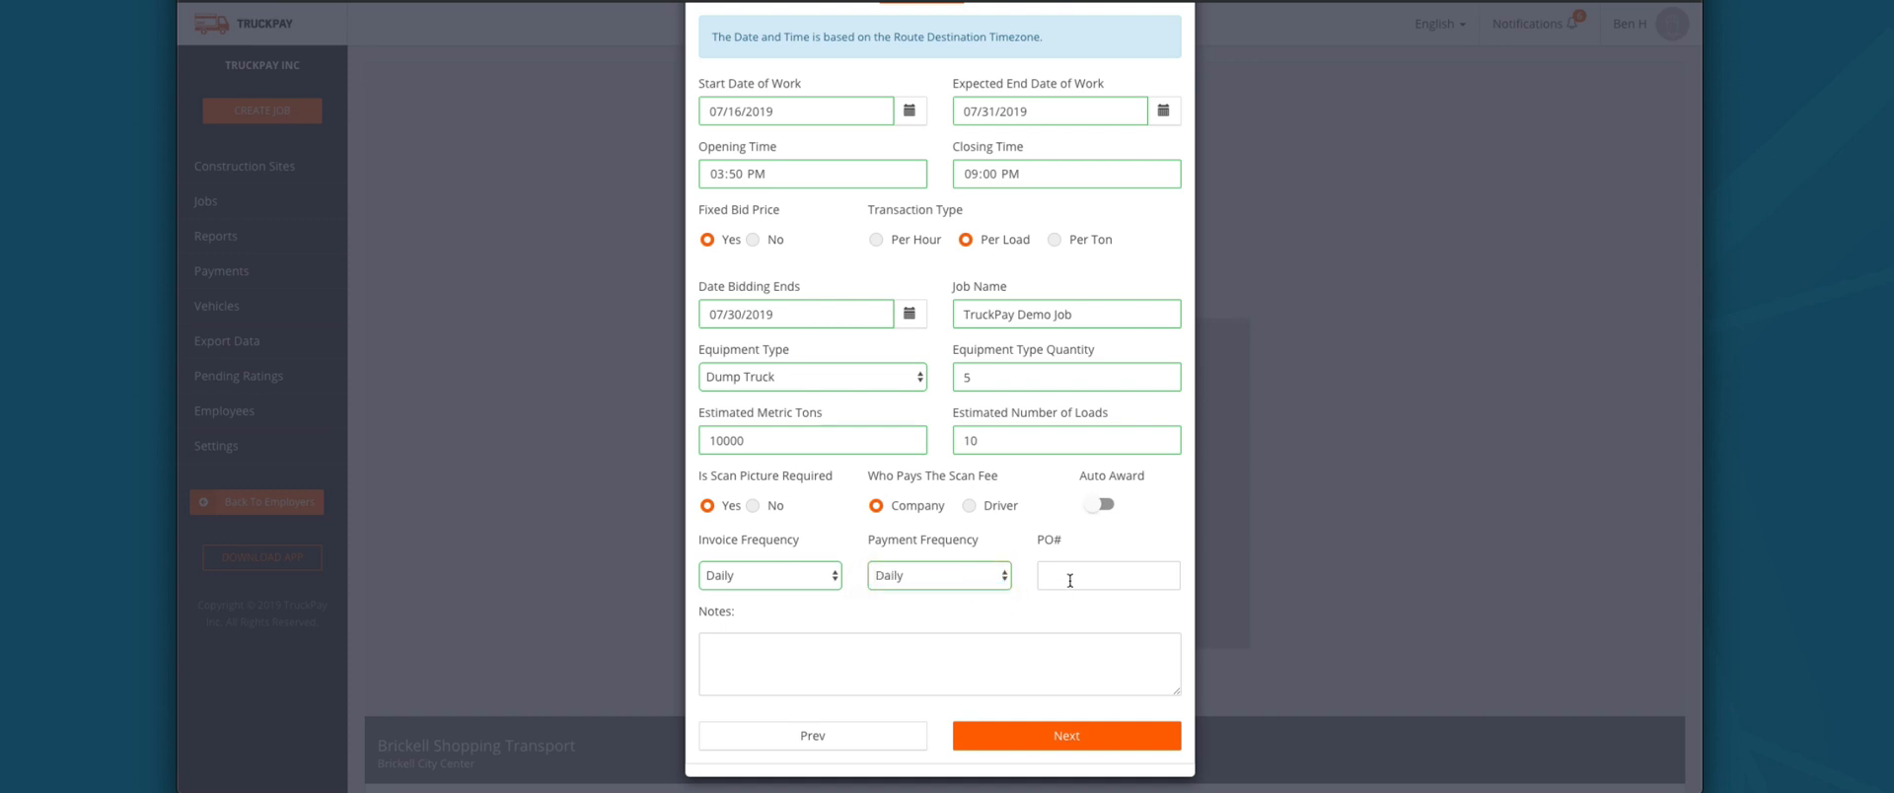
pyautogui.click(1070, 580)
pyautogui.scroll(-1, 1060, 589)
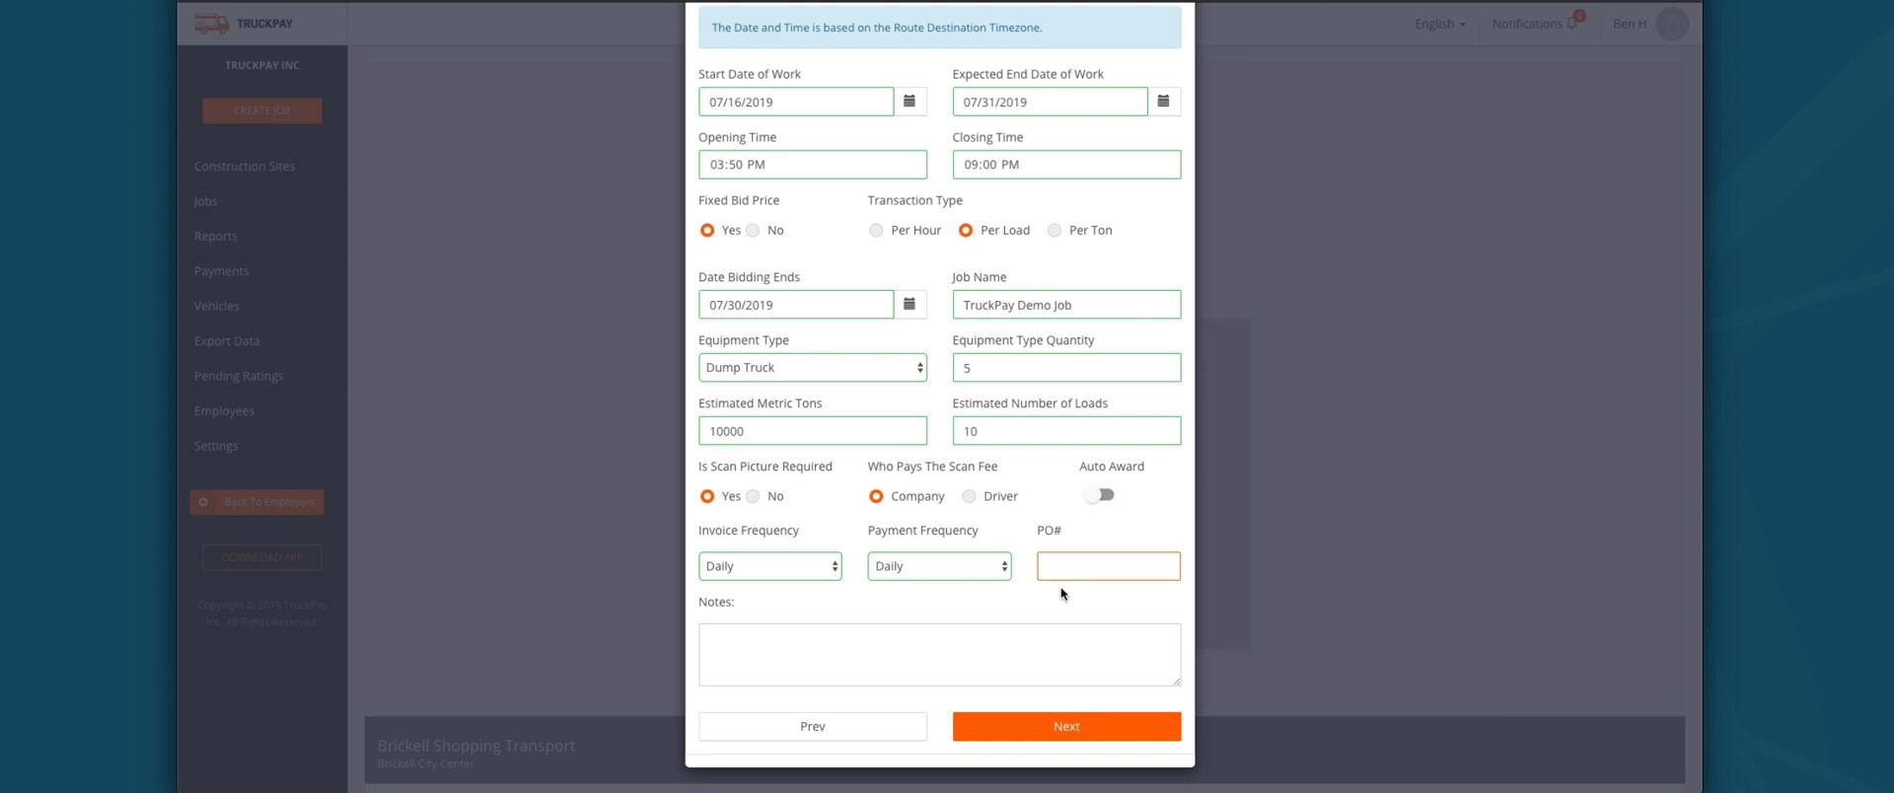
# Step: Enter PO# PO123456 and driver directions in Notes, then advance to Route Details
pyautogui.write('PO123456')
pyautogui.click(903, 656)
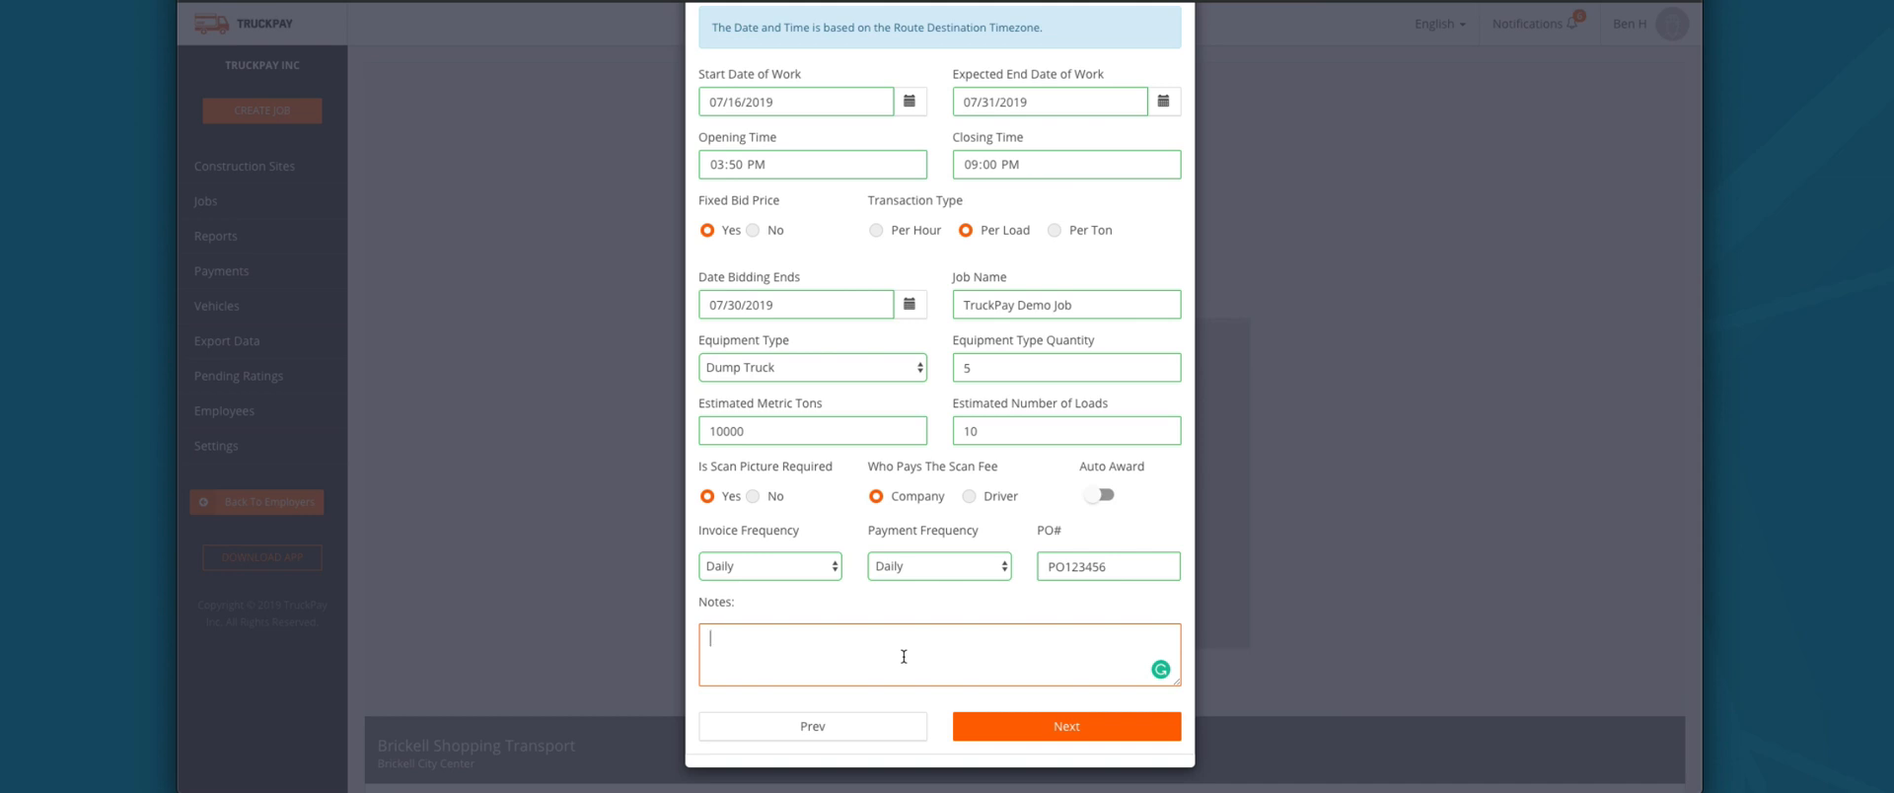
pyautogui.write('When you pull up, make a ha')
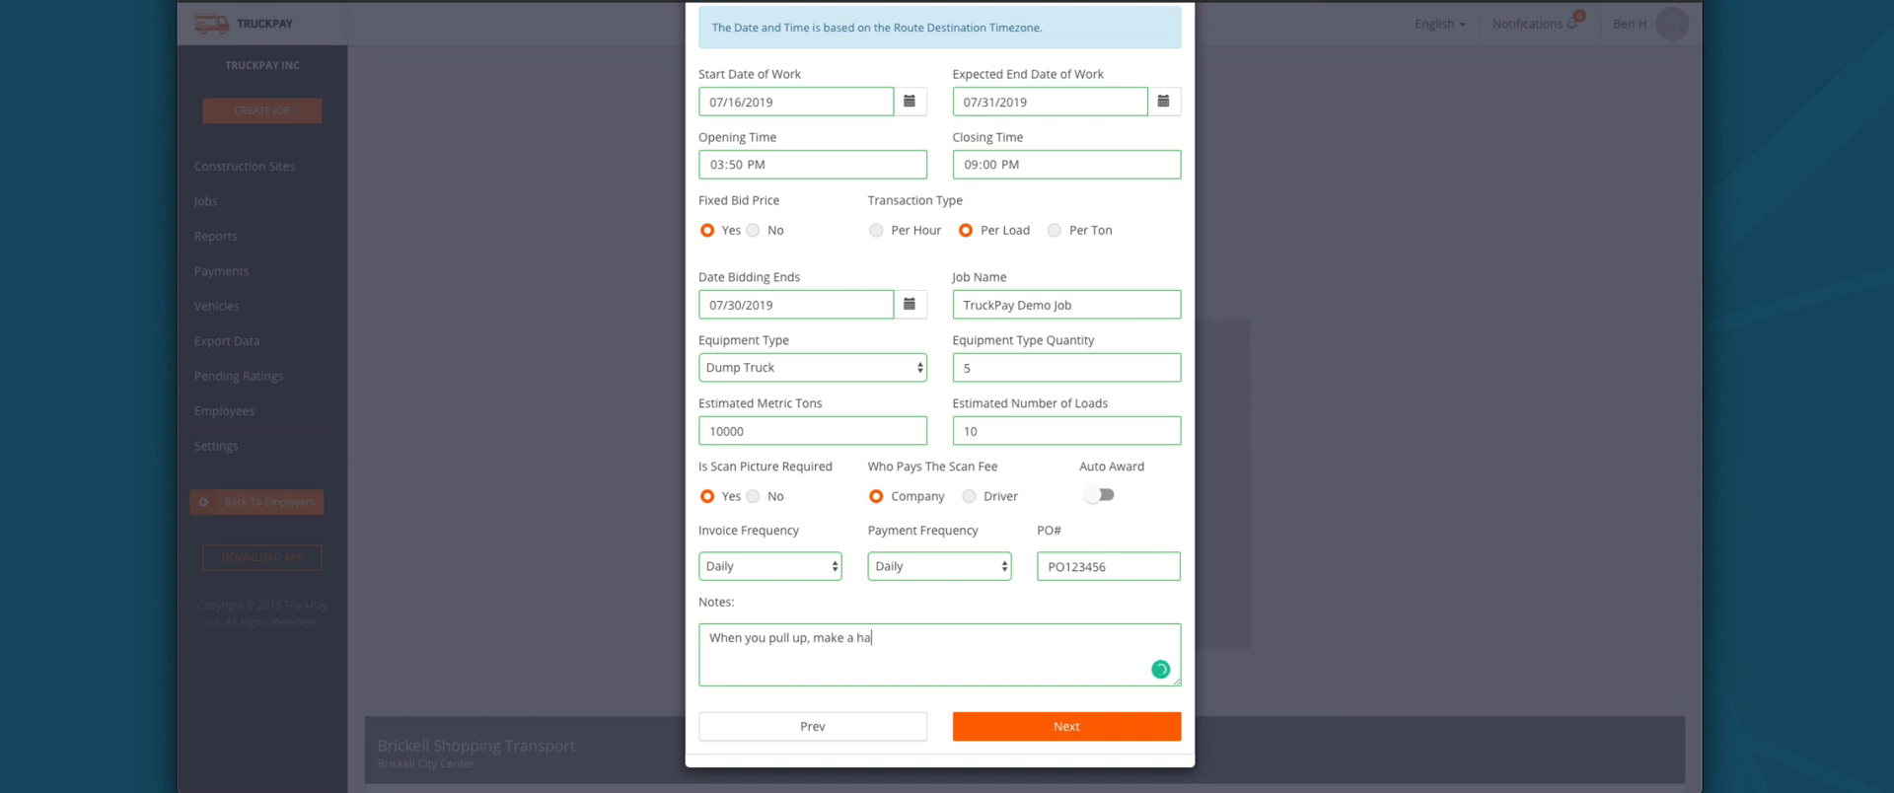
pyautogui.write('rd right, stop at the red stop sign, an')
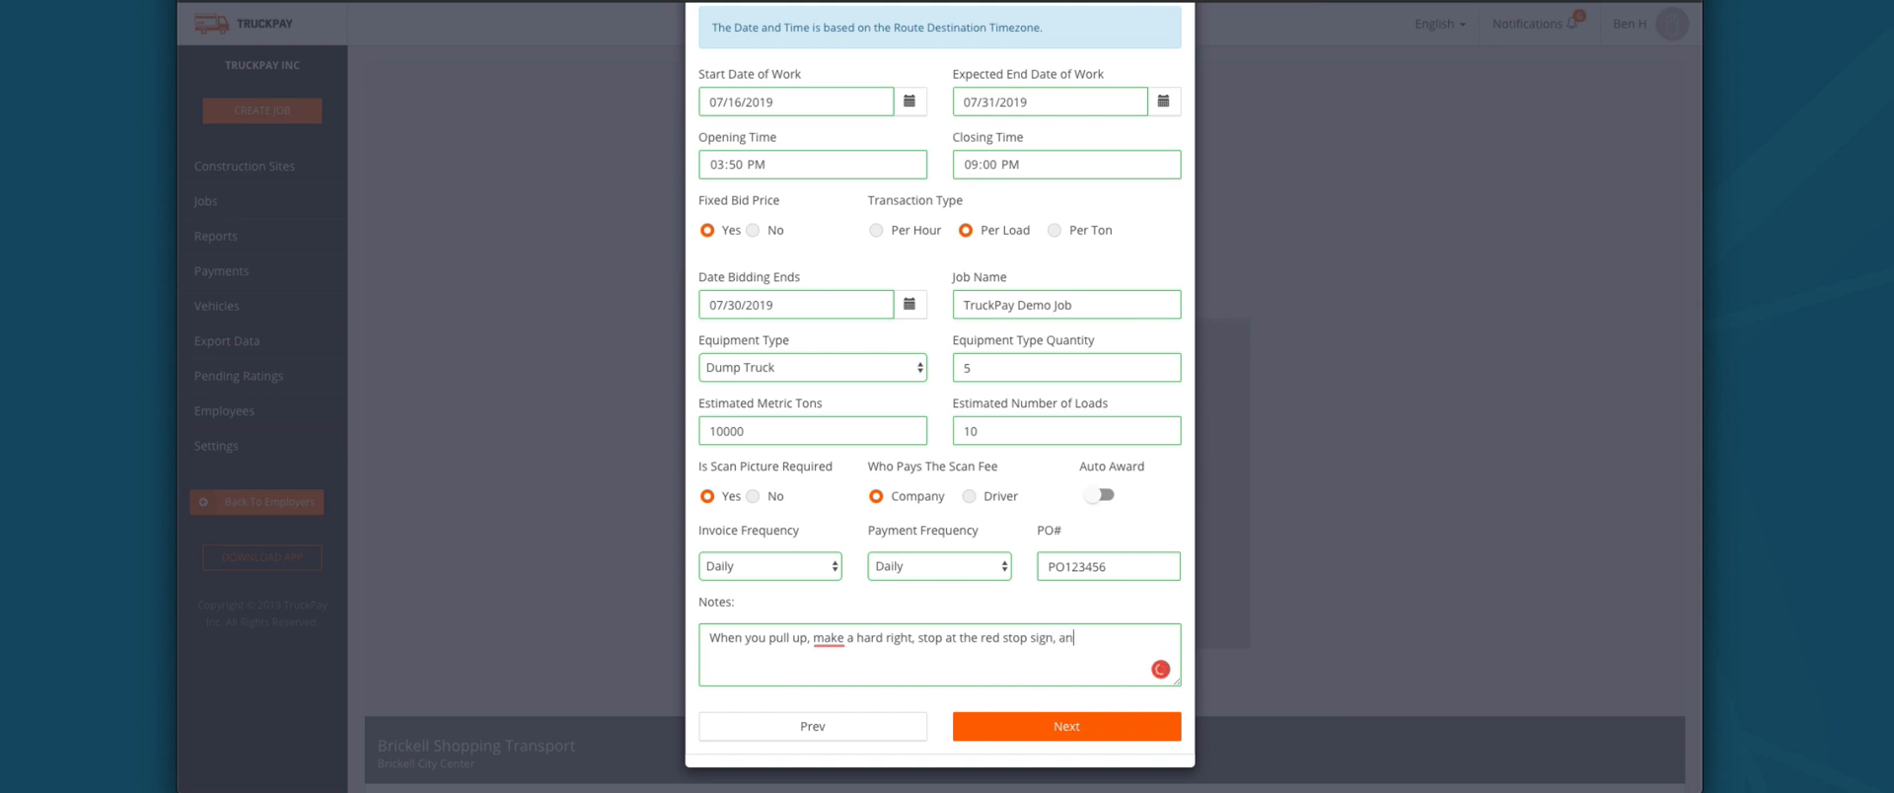
pyautogui.write('d and then proceed left to weigh your truck.')
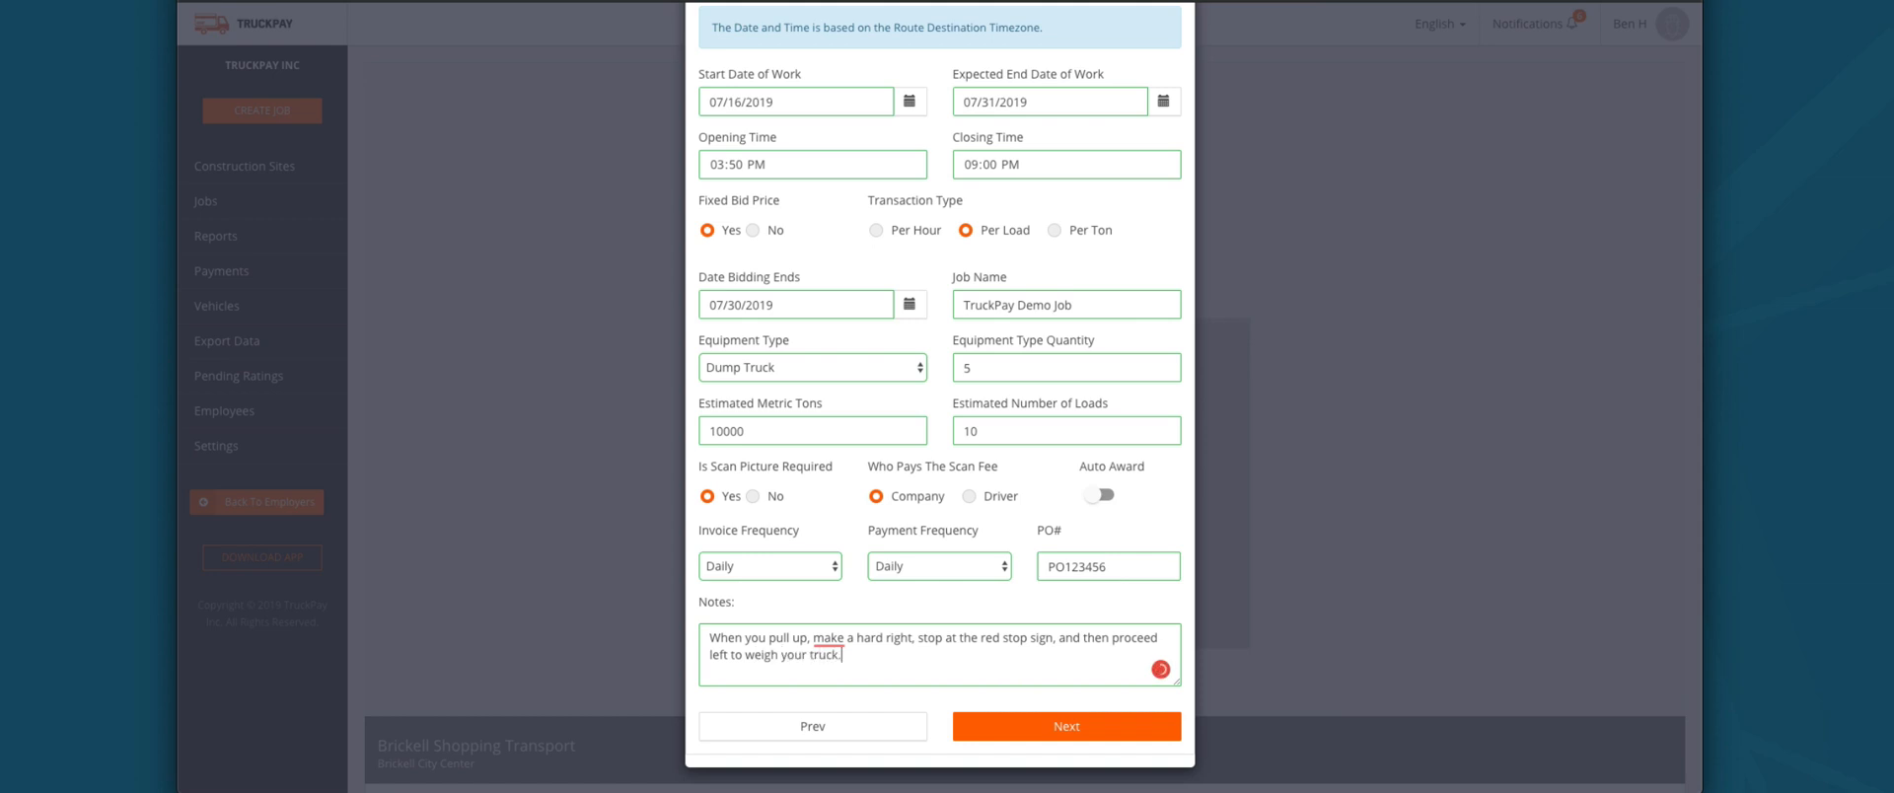
pyautogui.click(1031, 726)
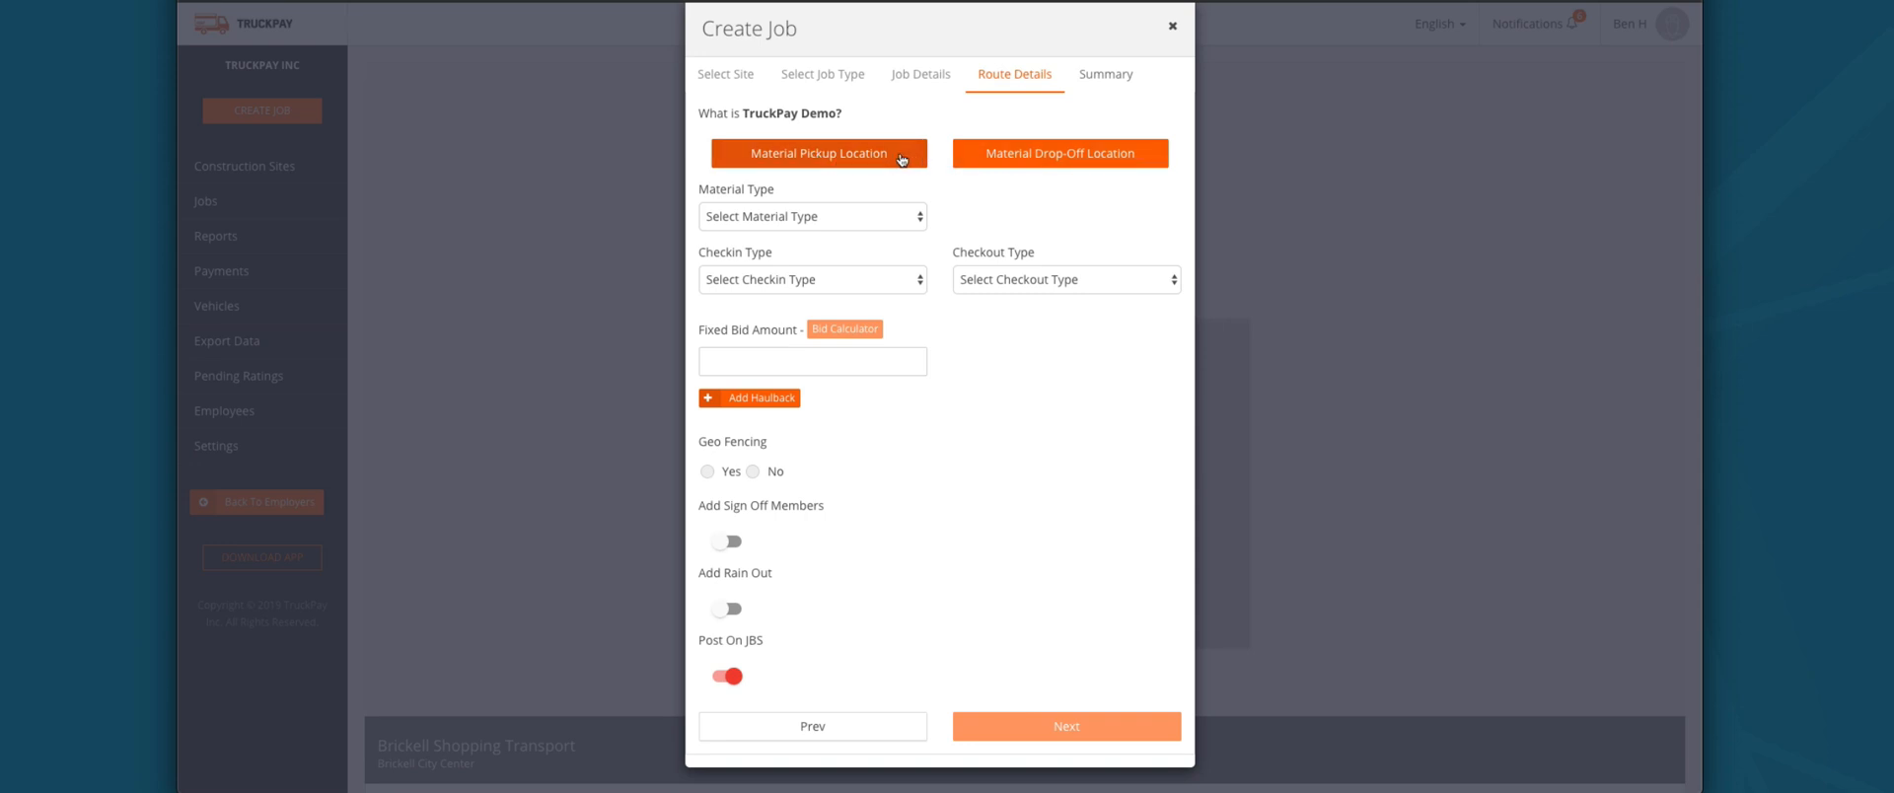
pyautogui.click(845, 158)
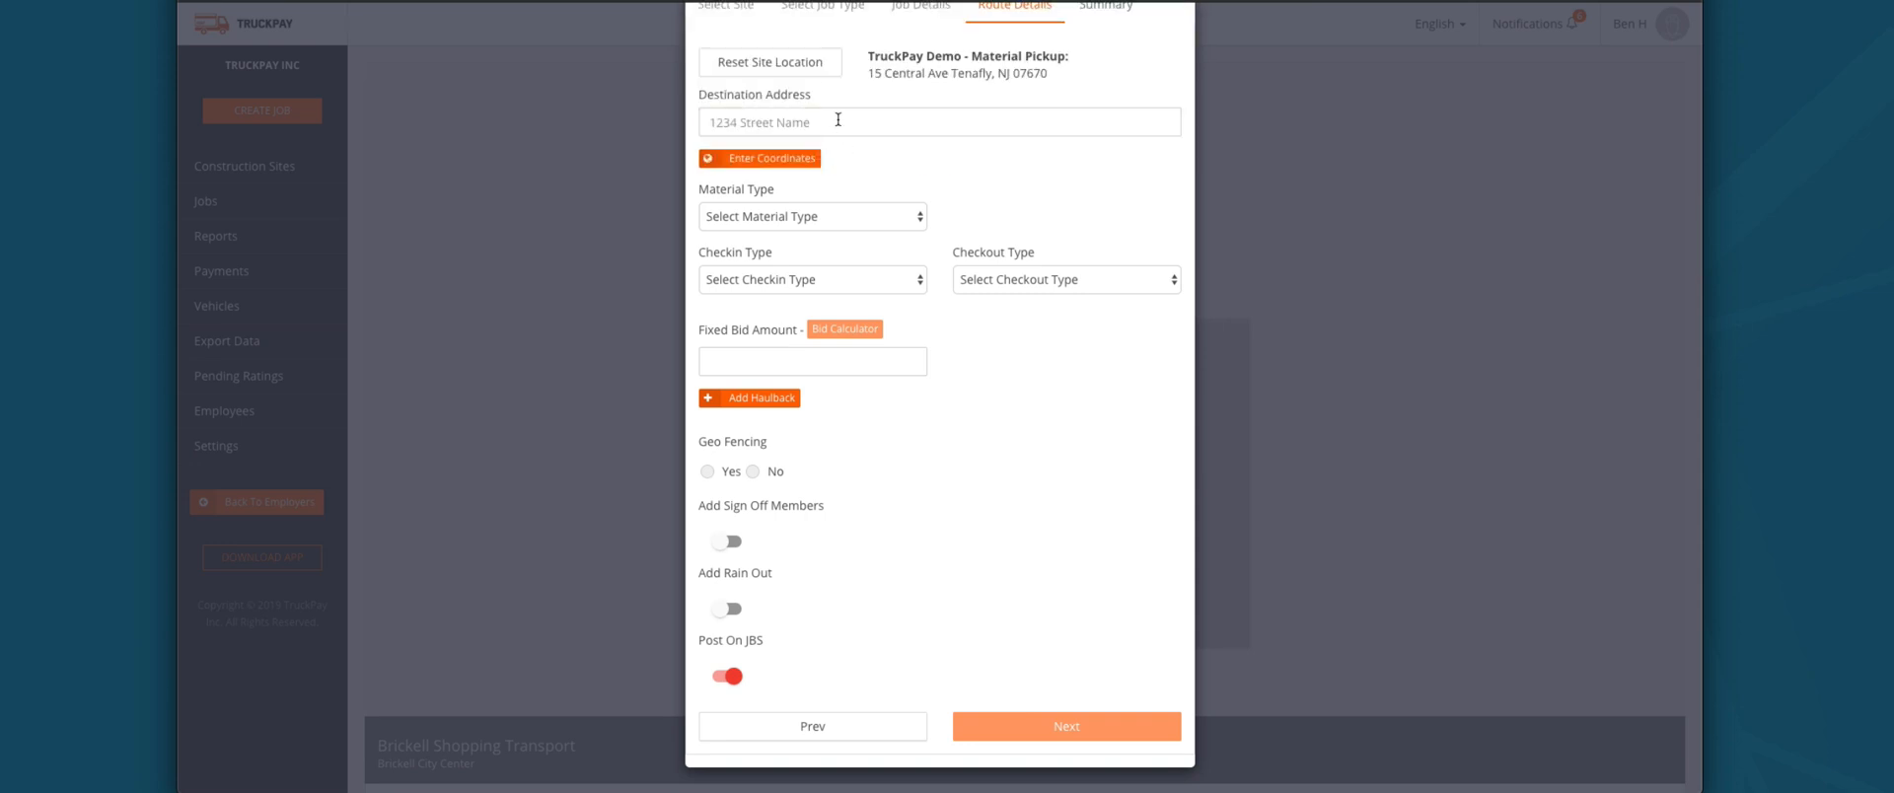
pyautogui.click(837, 126)
pyautogui.scroll(1, 840, 128)
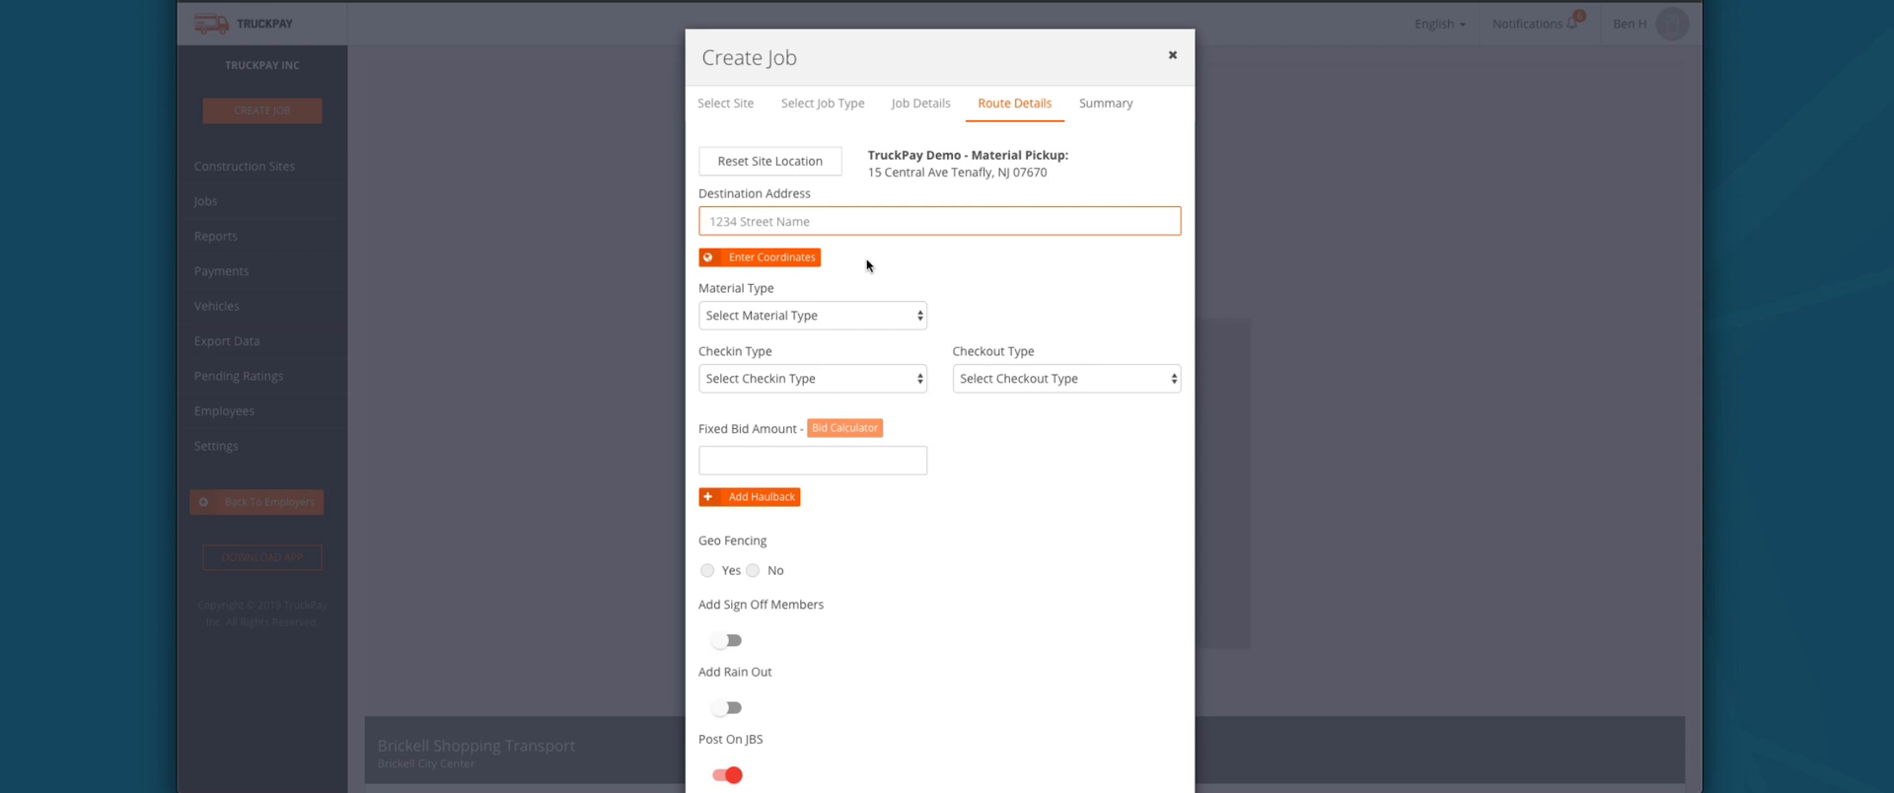
pyautogui.write('200')
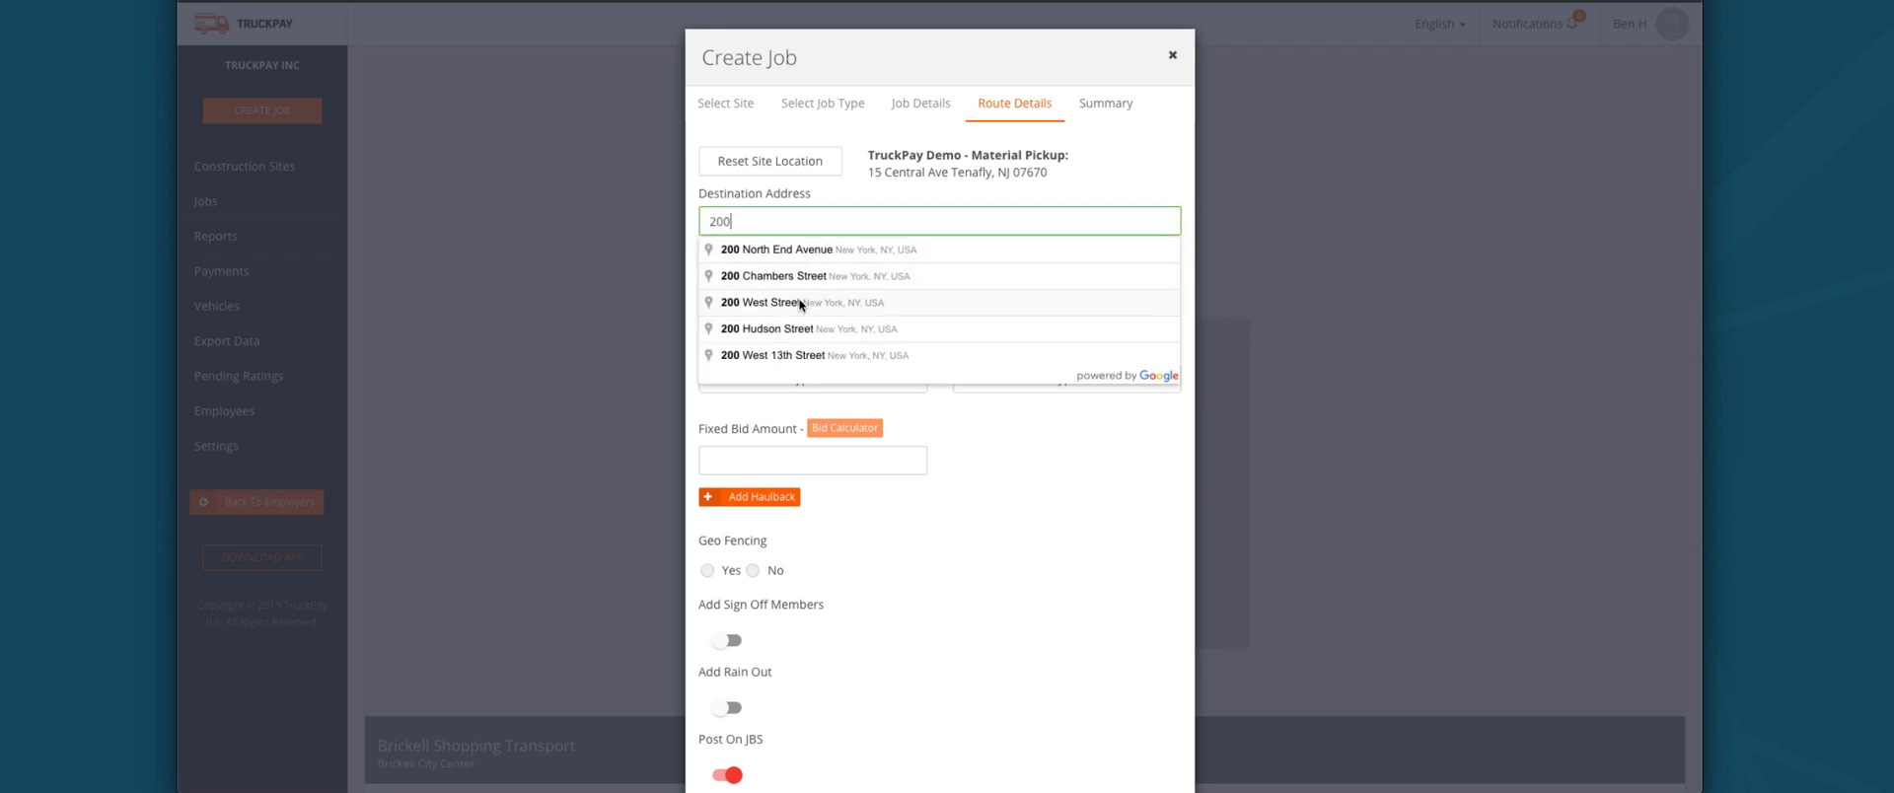
pyautogui.click(797, 355)
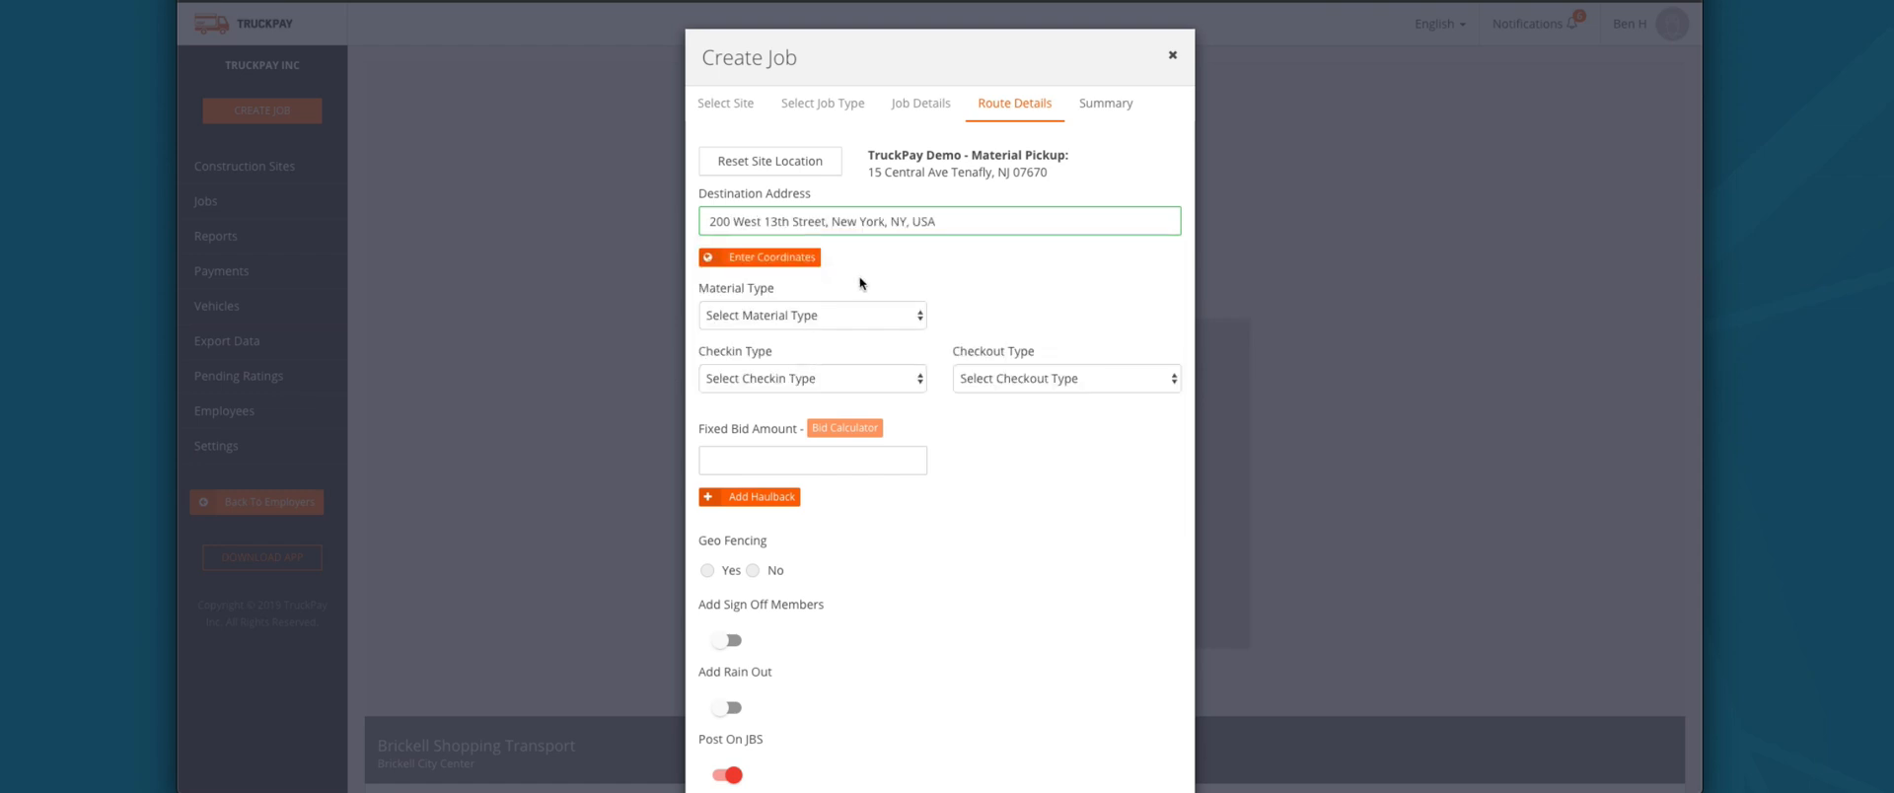
pyautogui.click(792, 320)
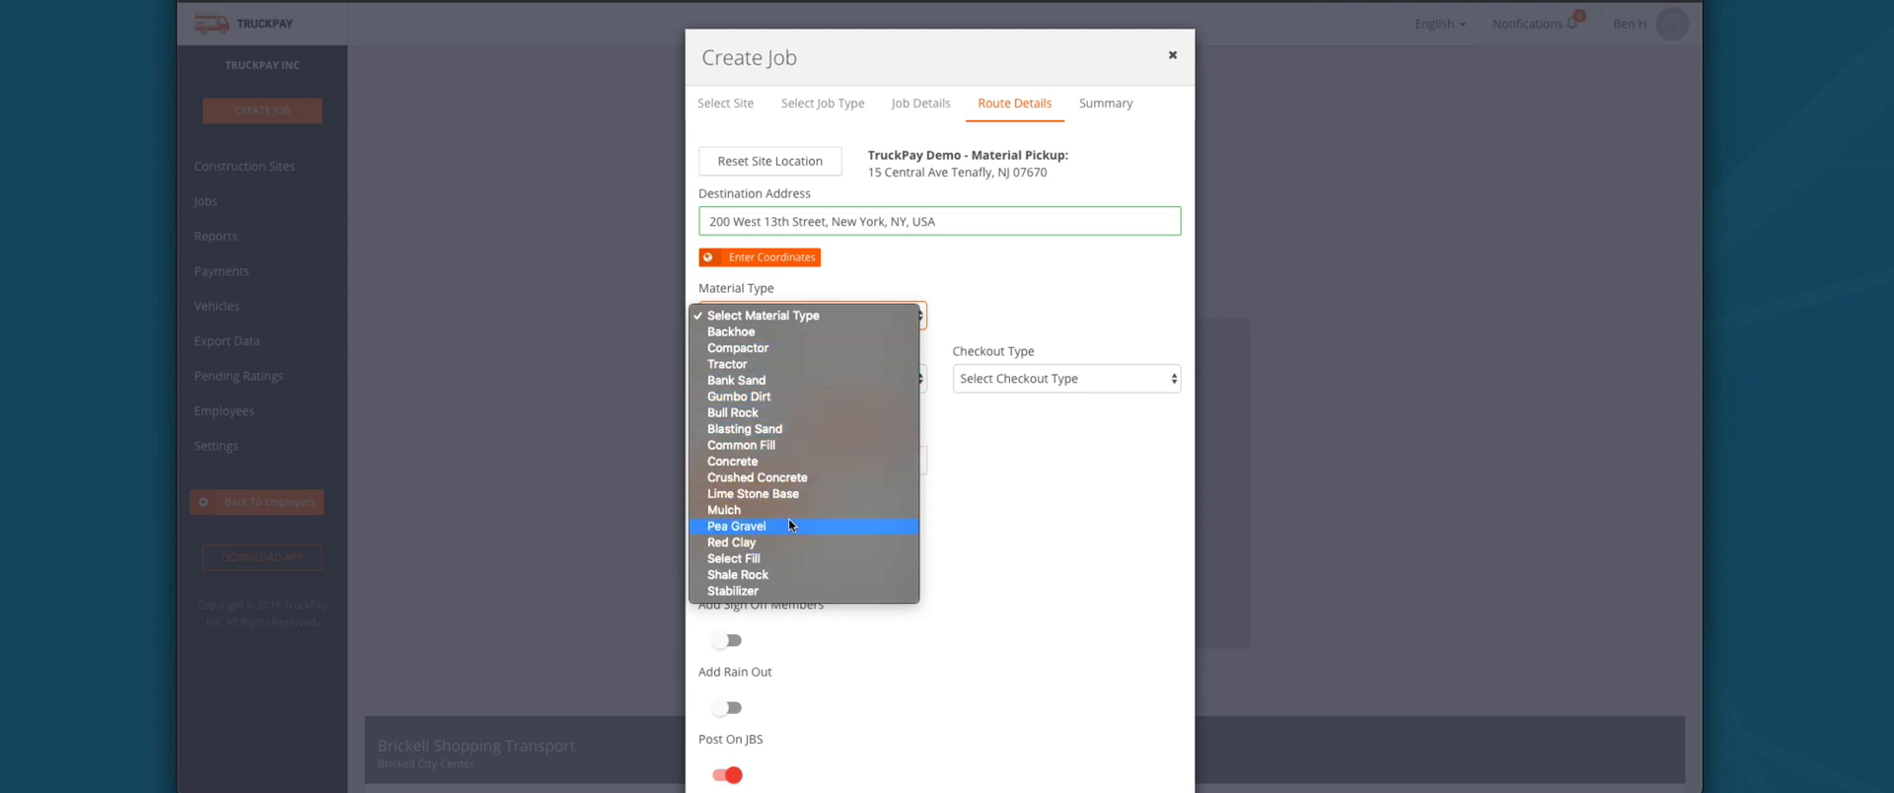
# Step: Select Common Fill from the Material Type list
pyautogui.click(773, 441)
pyautogui.click(775, 381)
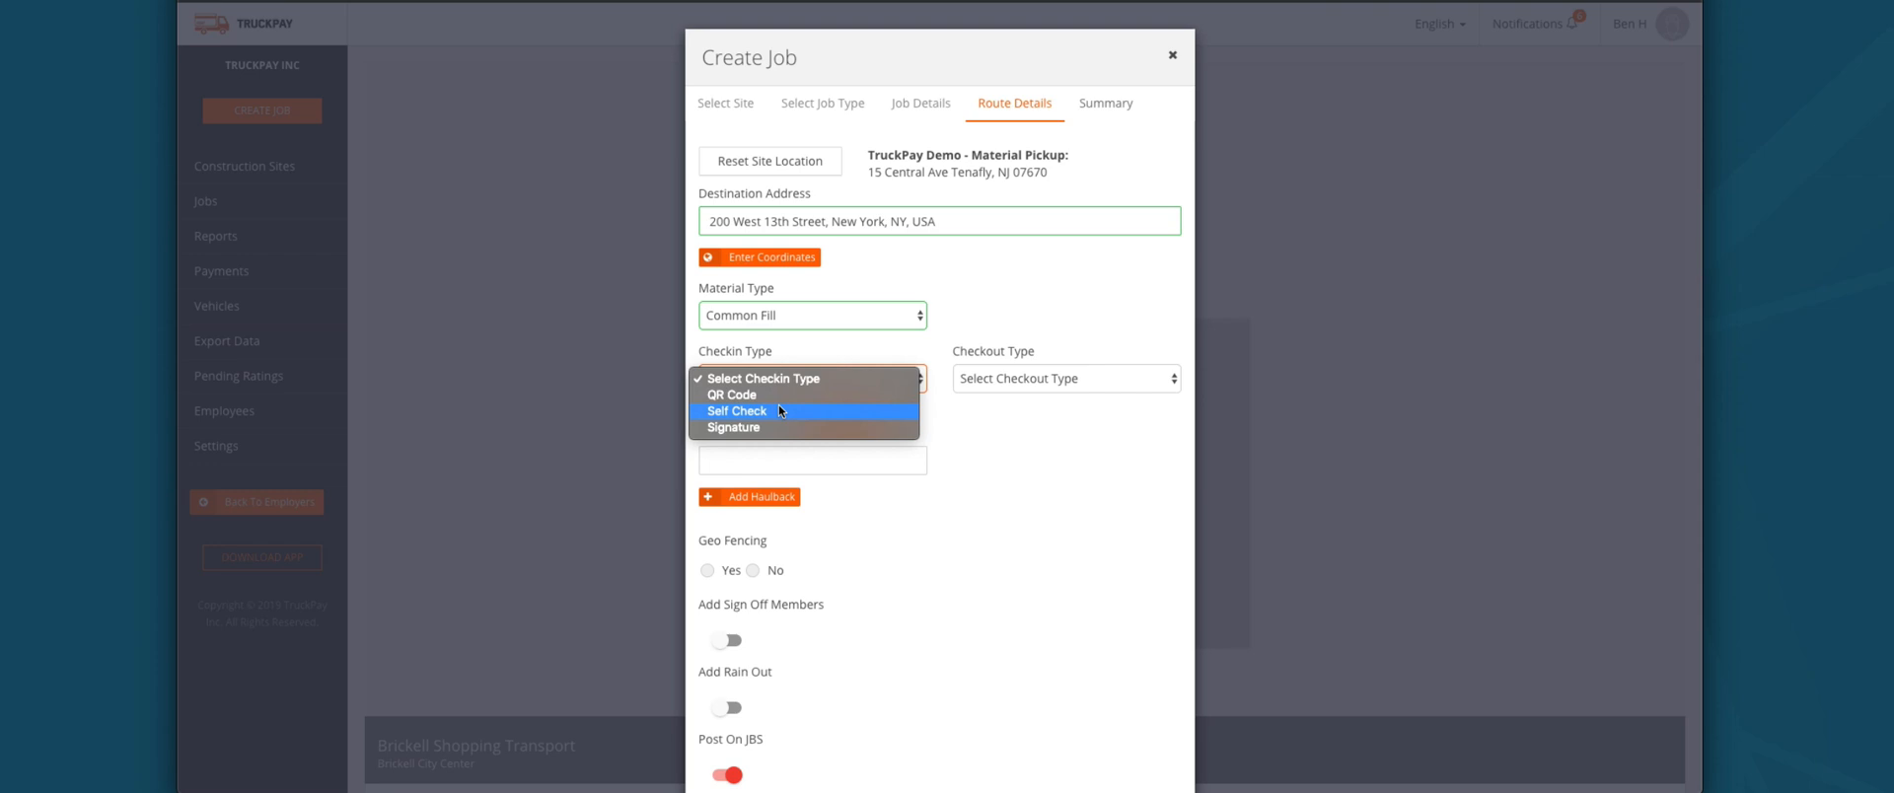
# Step: Choose Self Check check-in, Signature checkout, and a Fixed Bid Amount of 50
pyautogui.click(778, 409)
pyautogui.click(1047, 380)
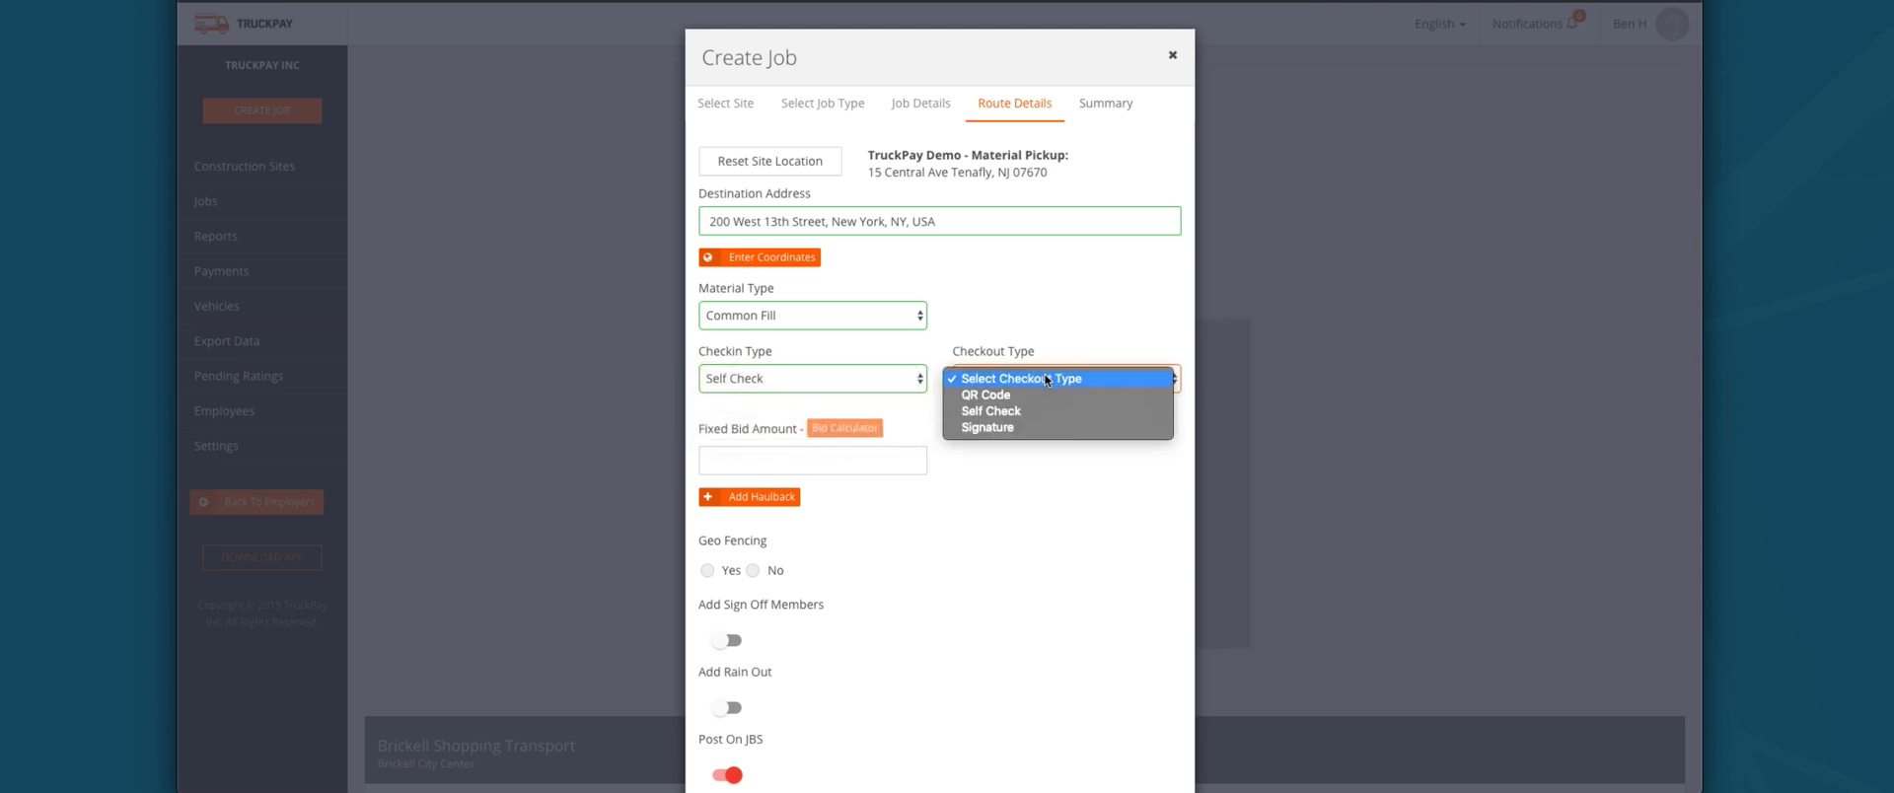
pyautogui.click(1010, 427)
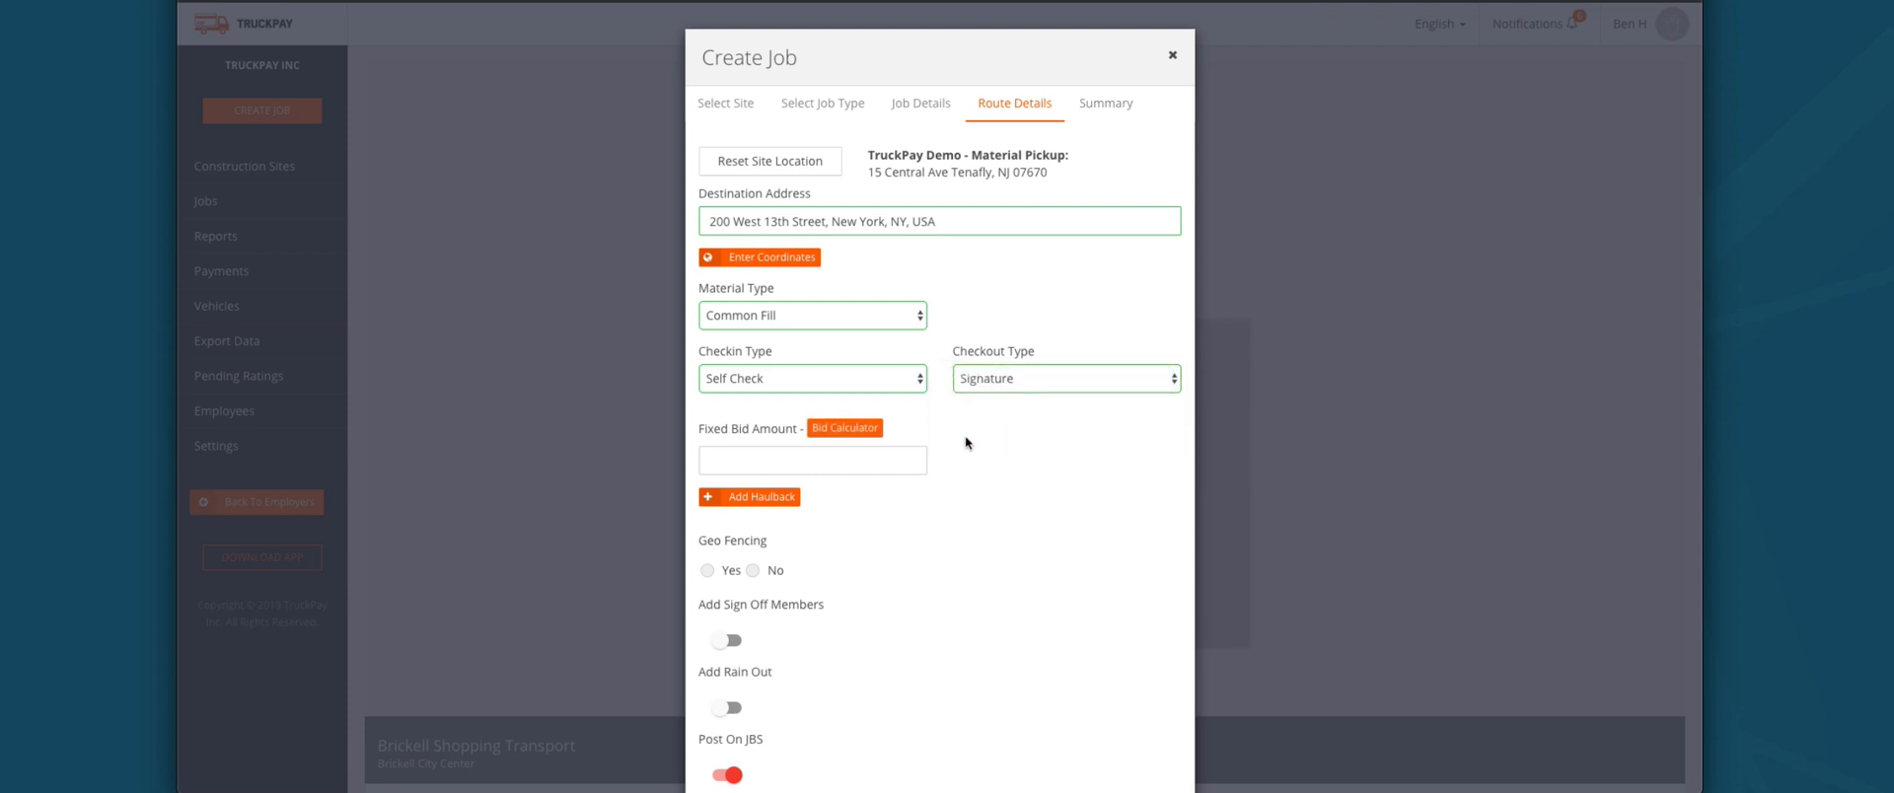
pyautogui.click(820, 458)
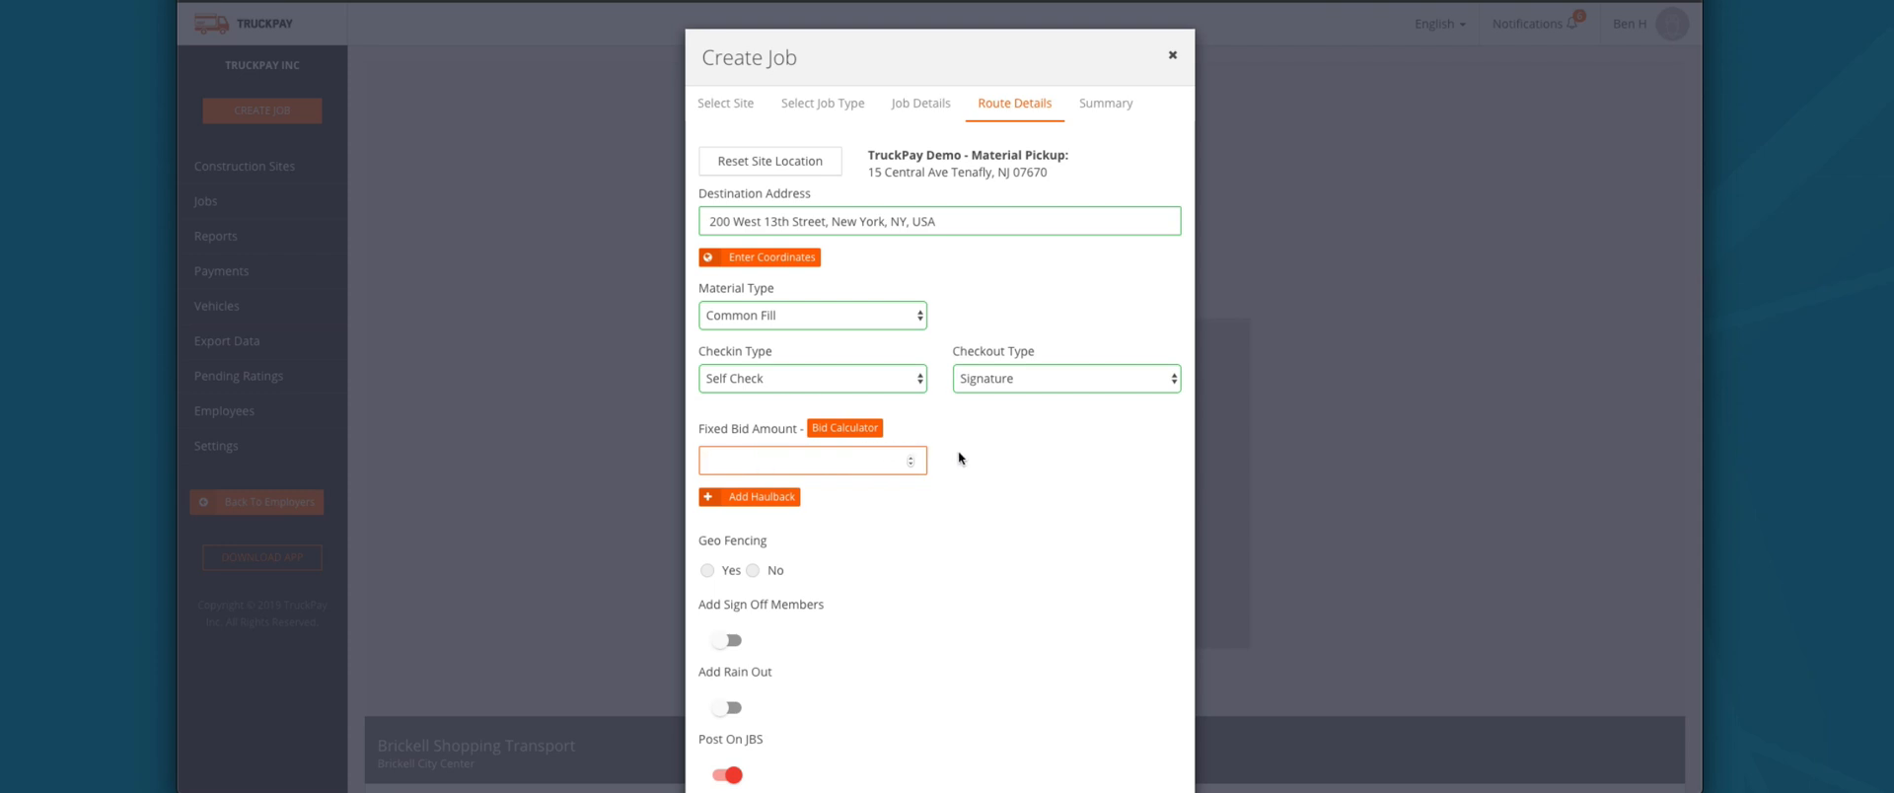
pyautogui.write('50')
pyautogui.scroll(-2, 814, 517)
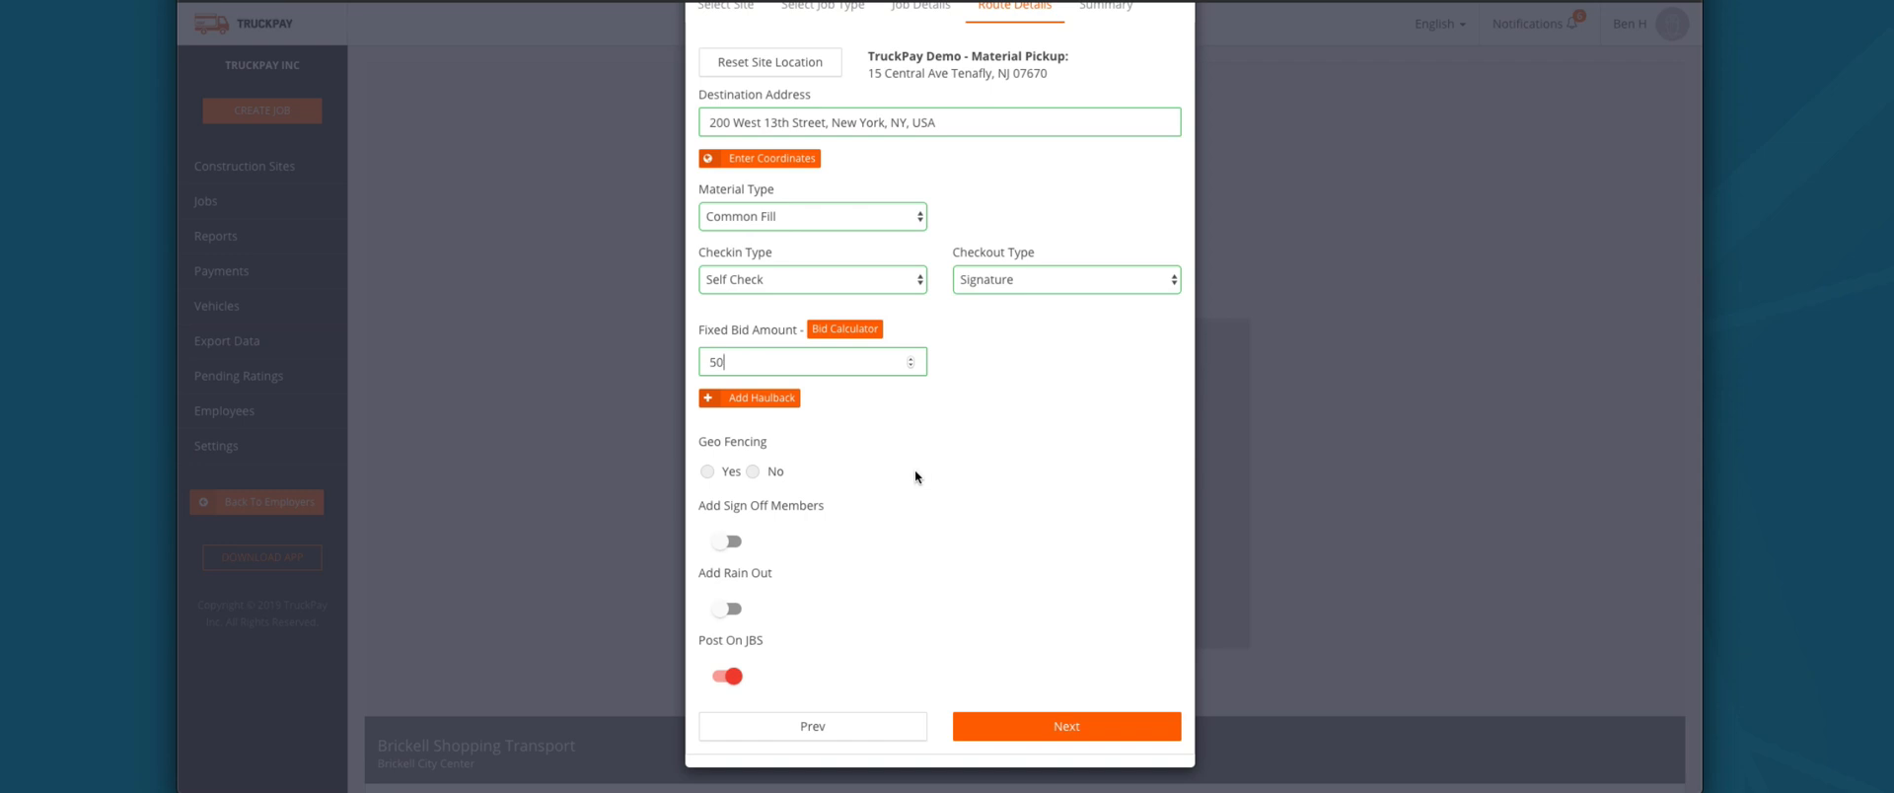
# Step: Try geo fencing on, then set Geo Fencing to No
pyautogui.click(702, 475)
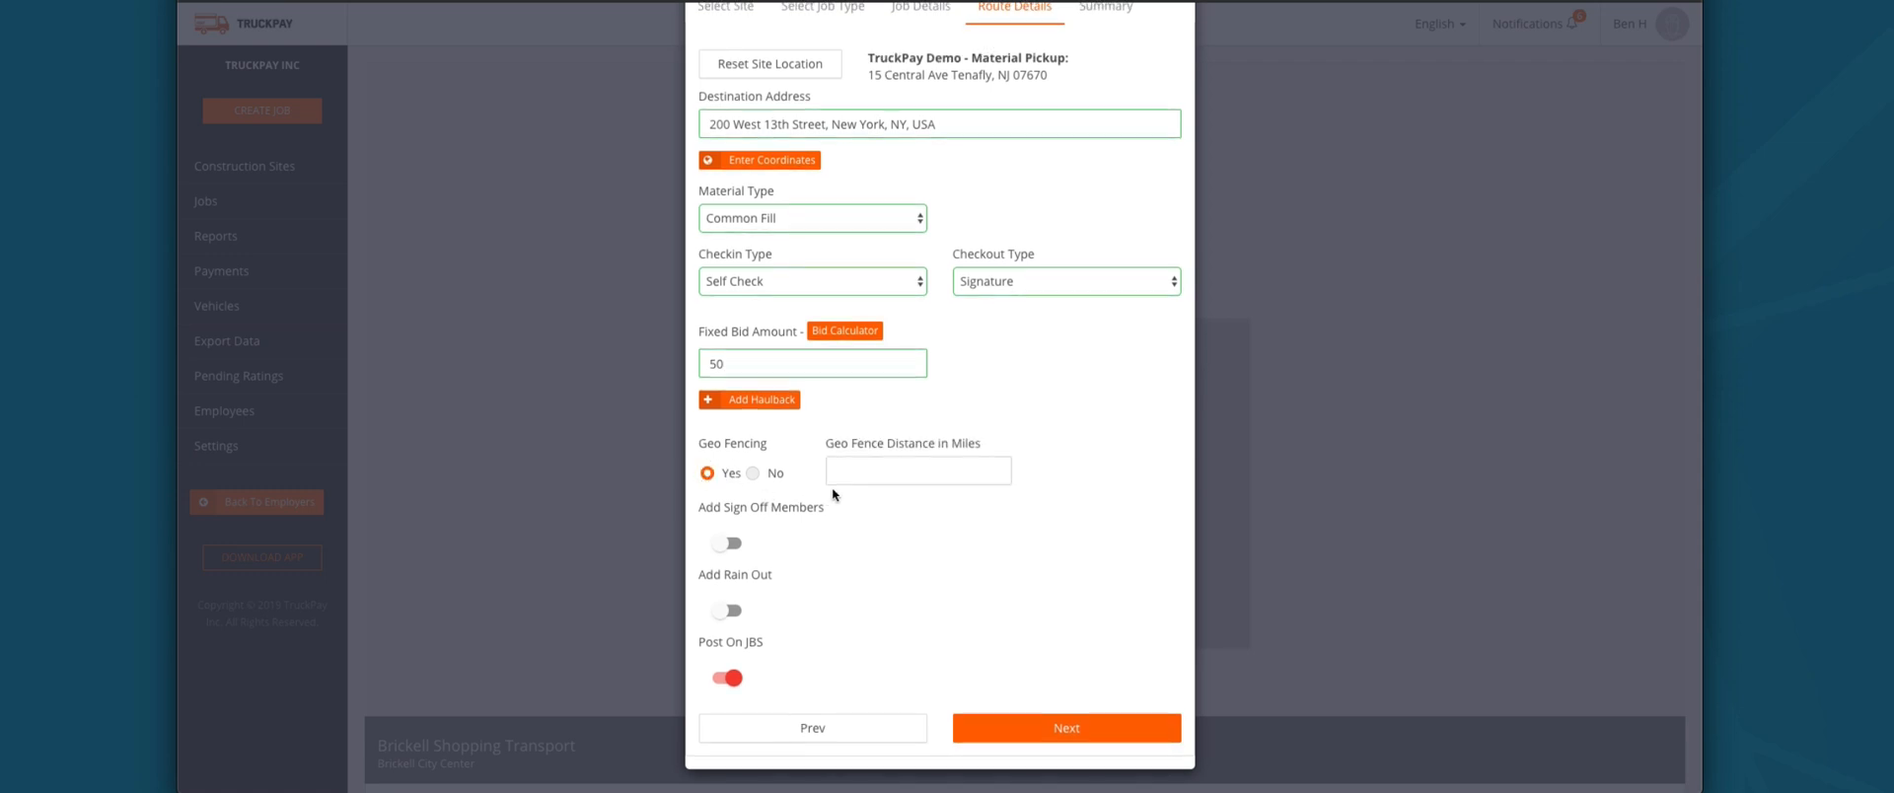
pyautogui.scroll(1, 838, 484)
pyautogui.click(867, 481)
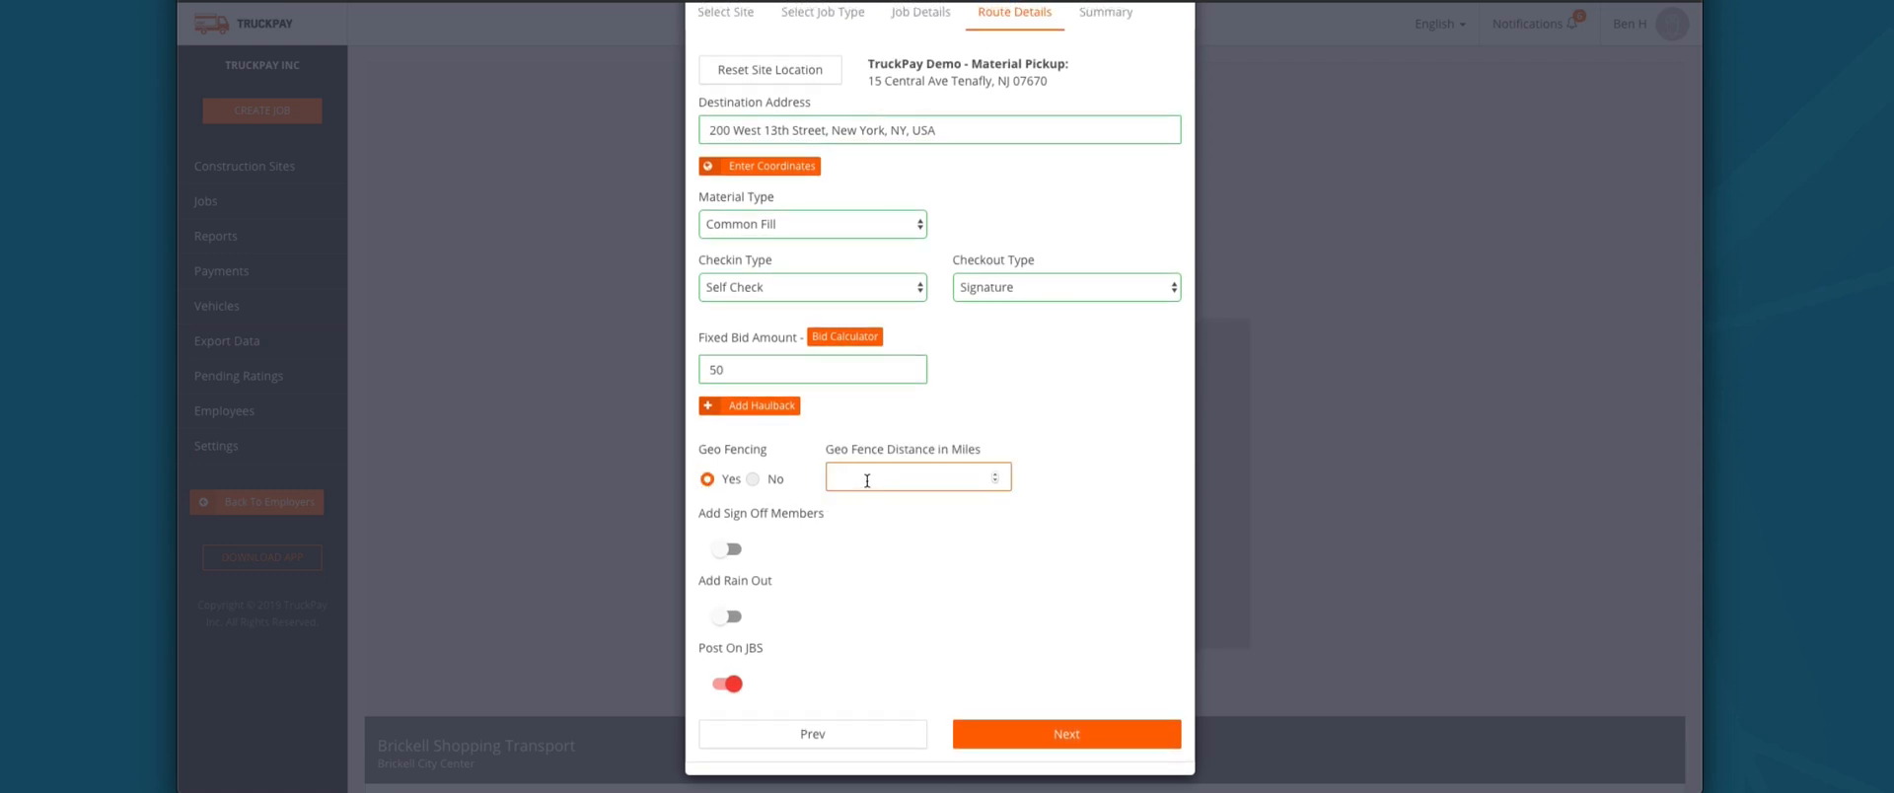
pyautogui.click(754, 480)
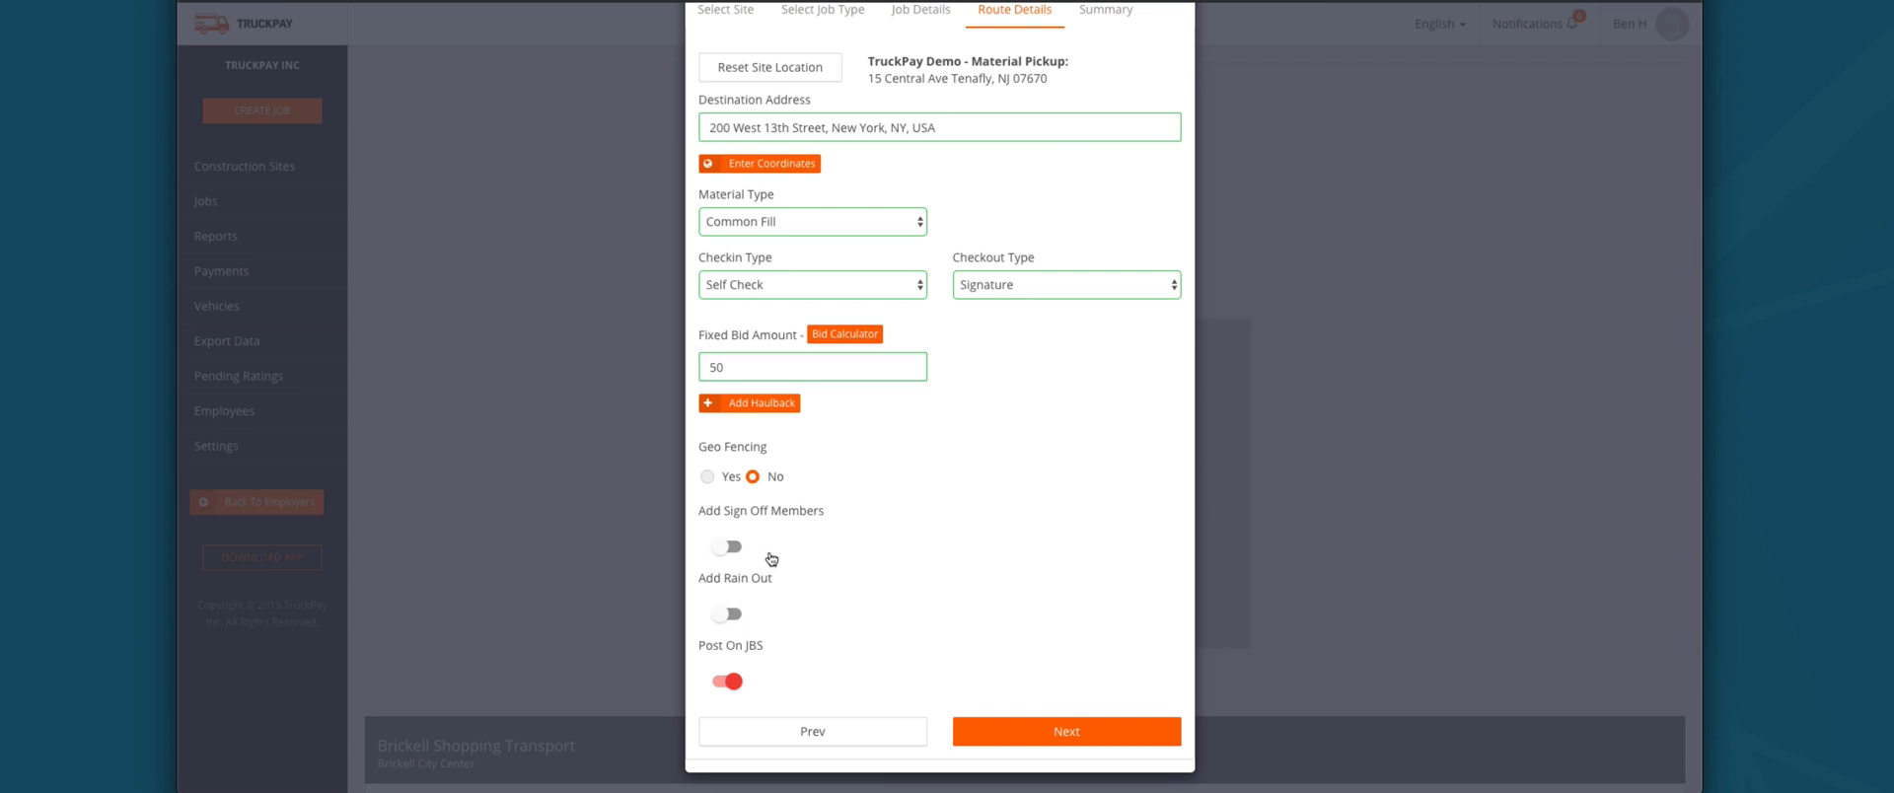
# Step: Enable sign-off members, pick a first member and review the others, then switch them off
pyautogui.click(719, 549)
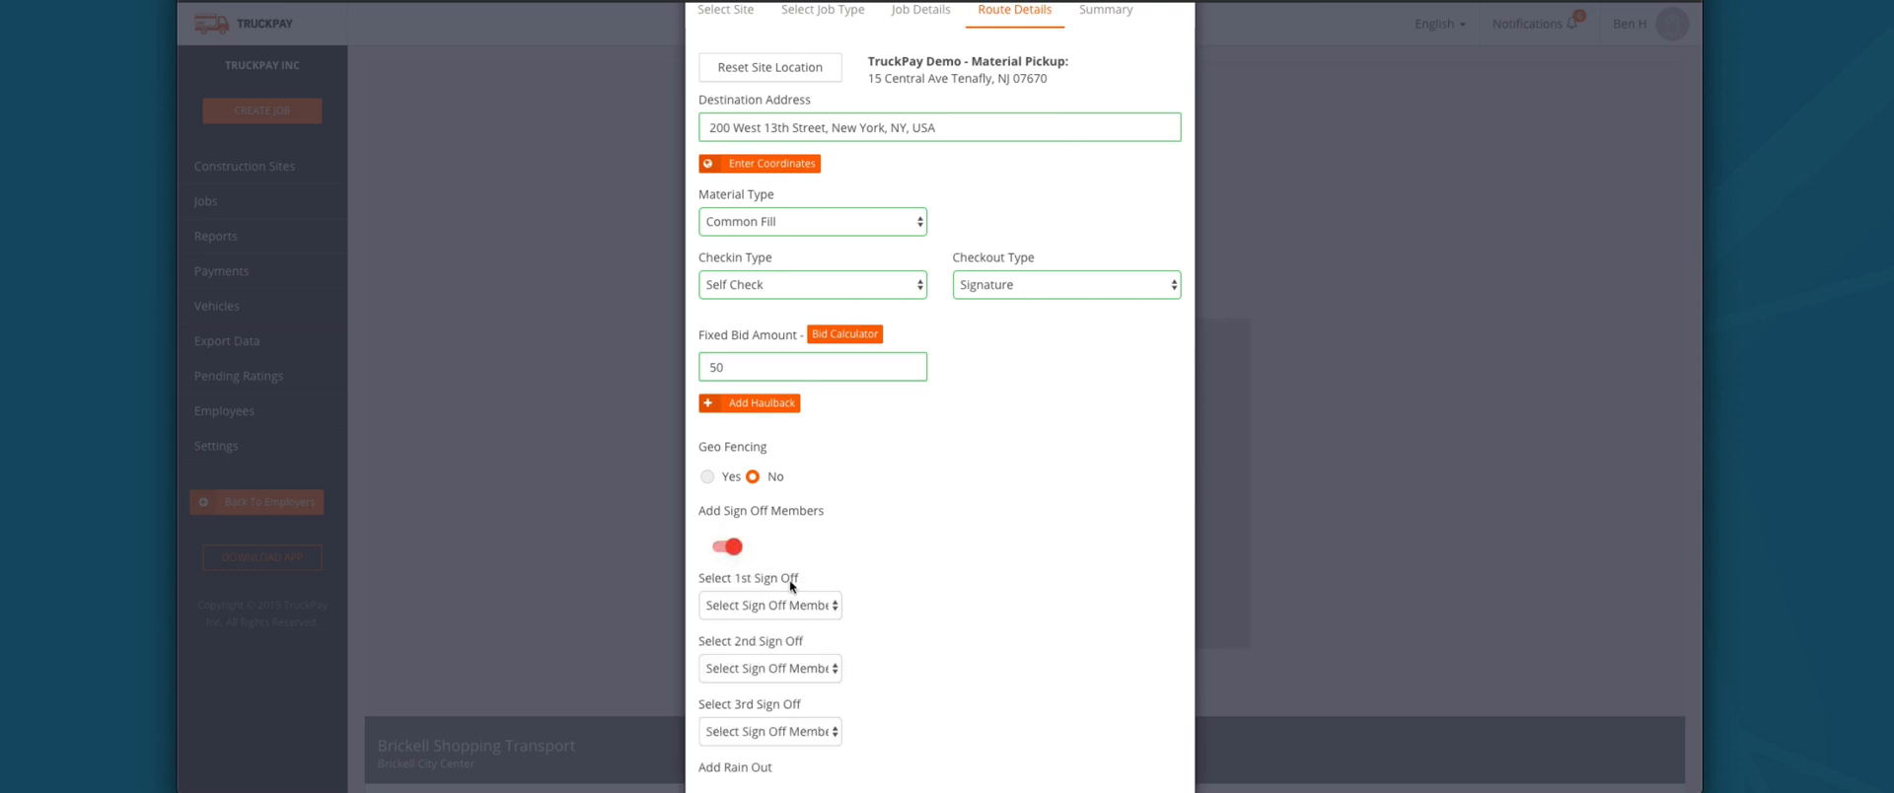
pyautogui.scroll(-1, 789, 578)
pyautogui.click(785, 496)
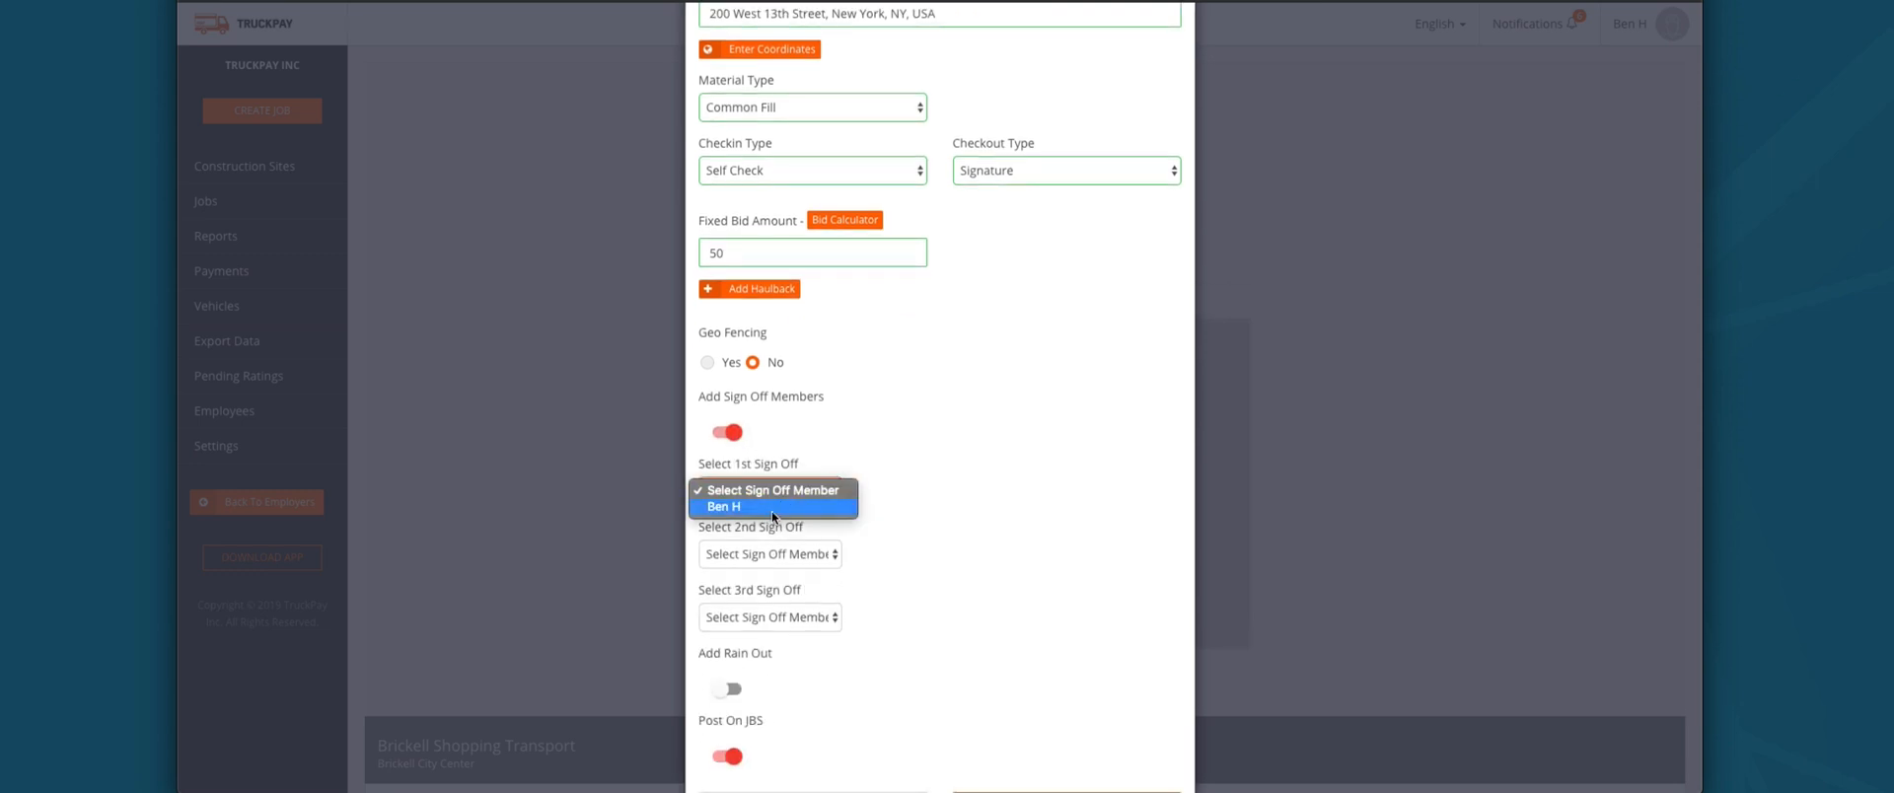
pyautogui.click(773, 555)
pyautogui.click(802, 617)
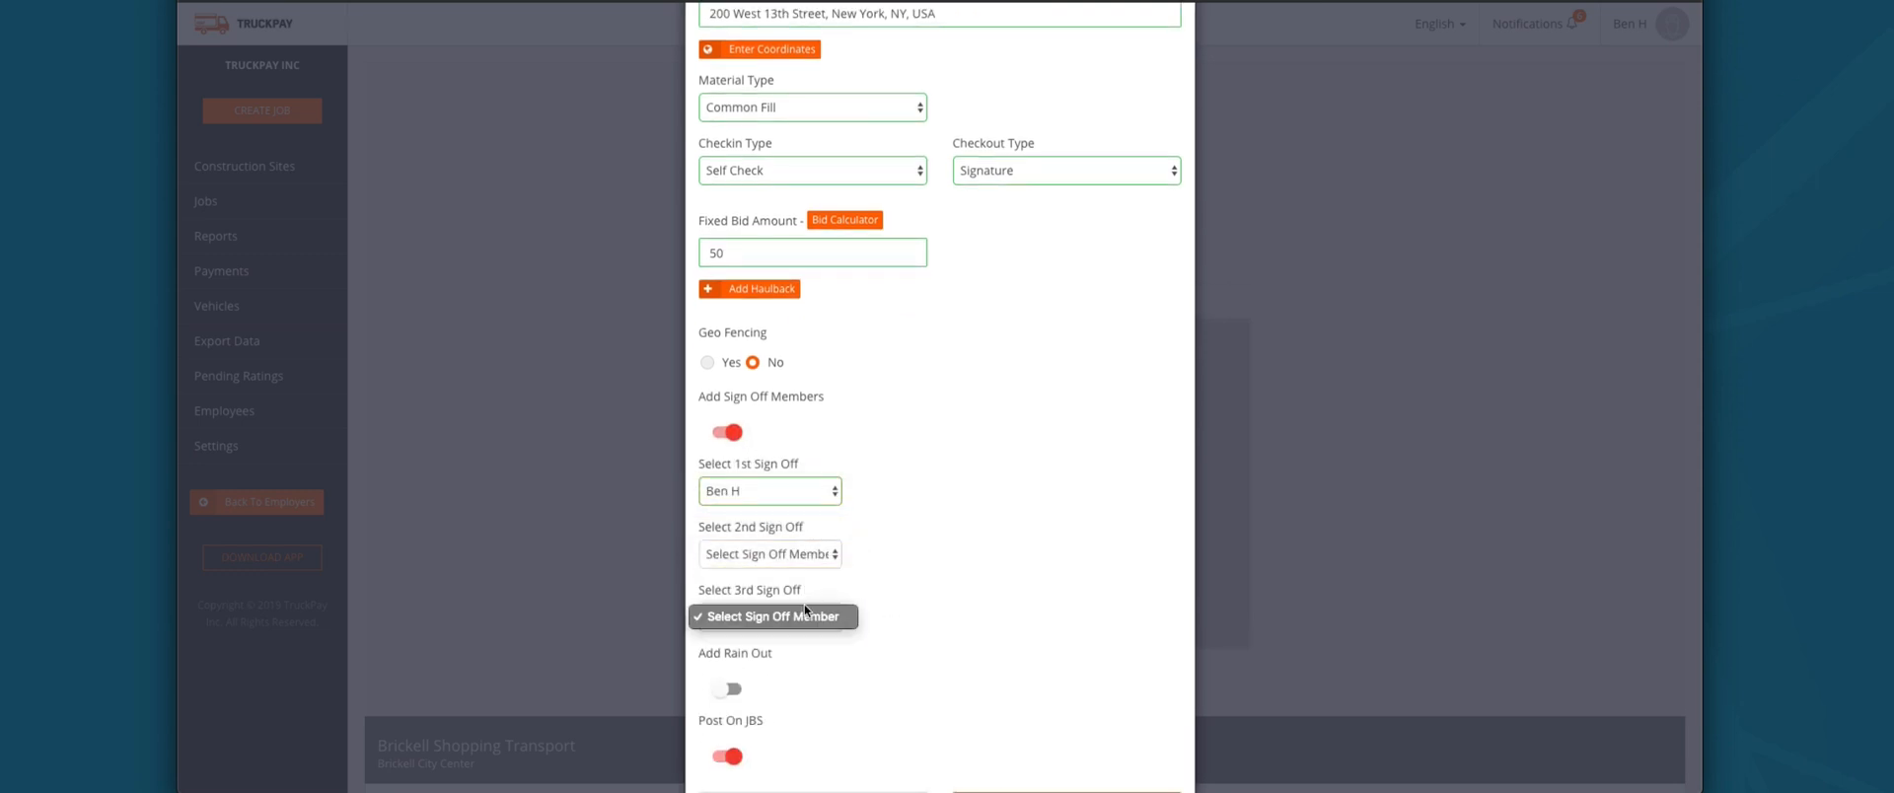
pyautogui.click(810, 590)
pyautogui.click(811, 555)
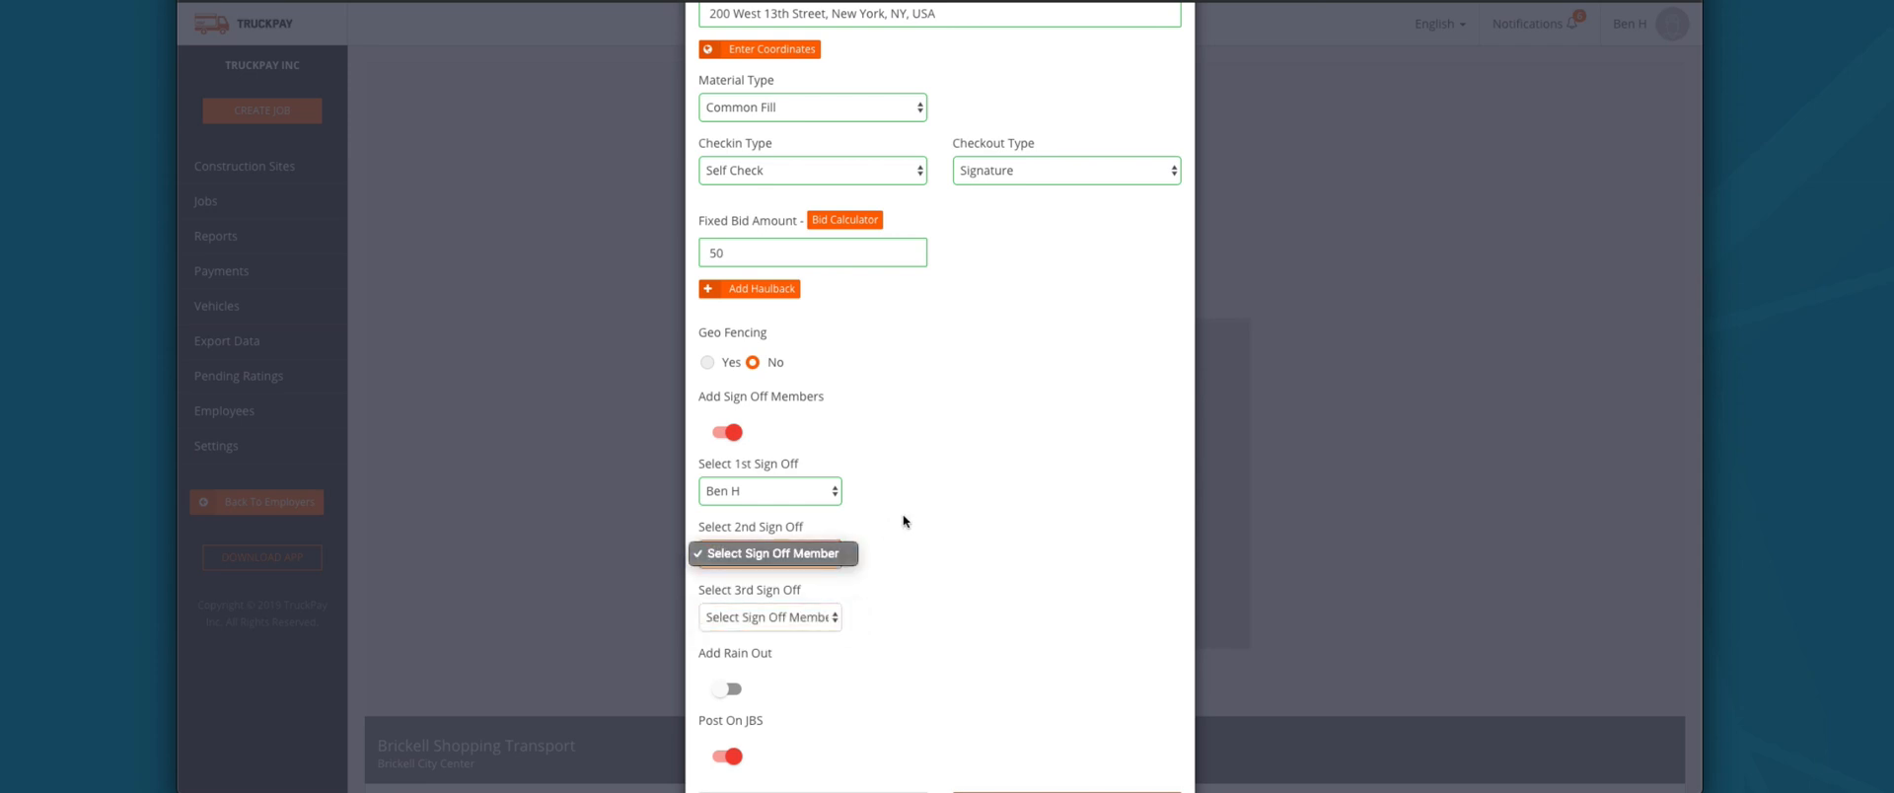
pyautogui.click(896, 520)
pyautogui.scroll(-1, 881, 522)
pyautogui.click(783, 549)
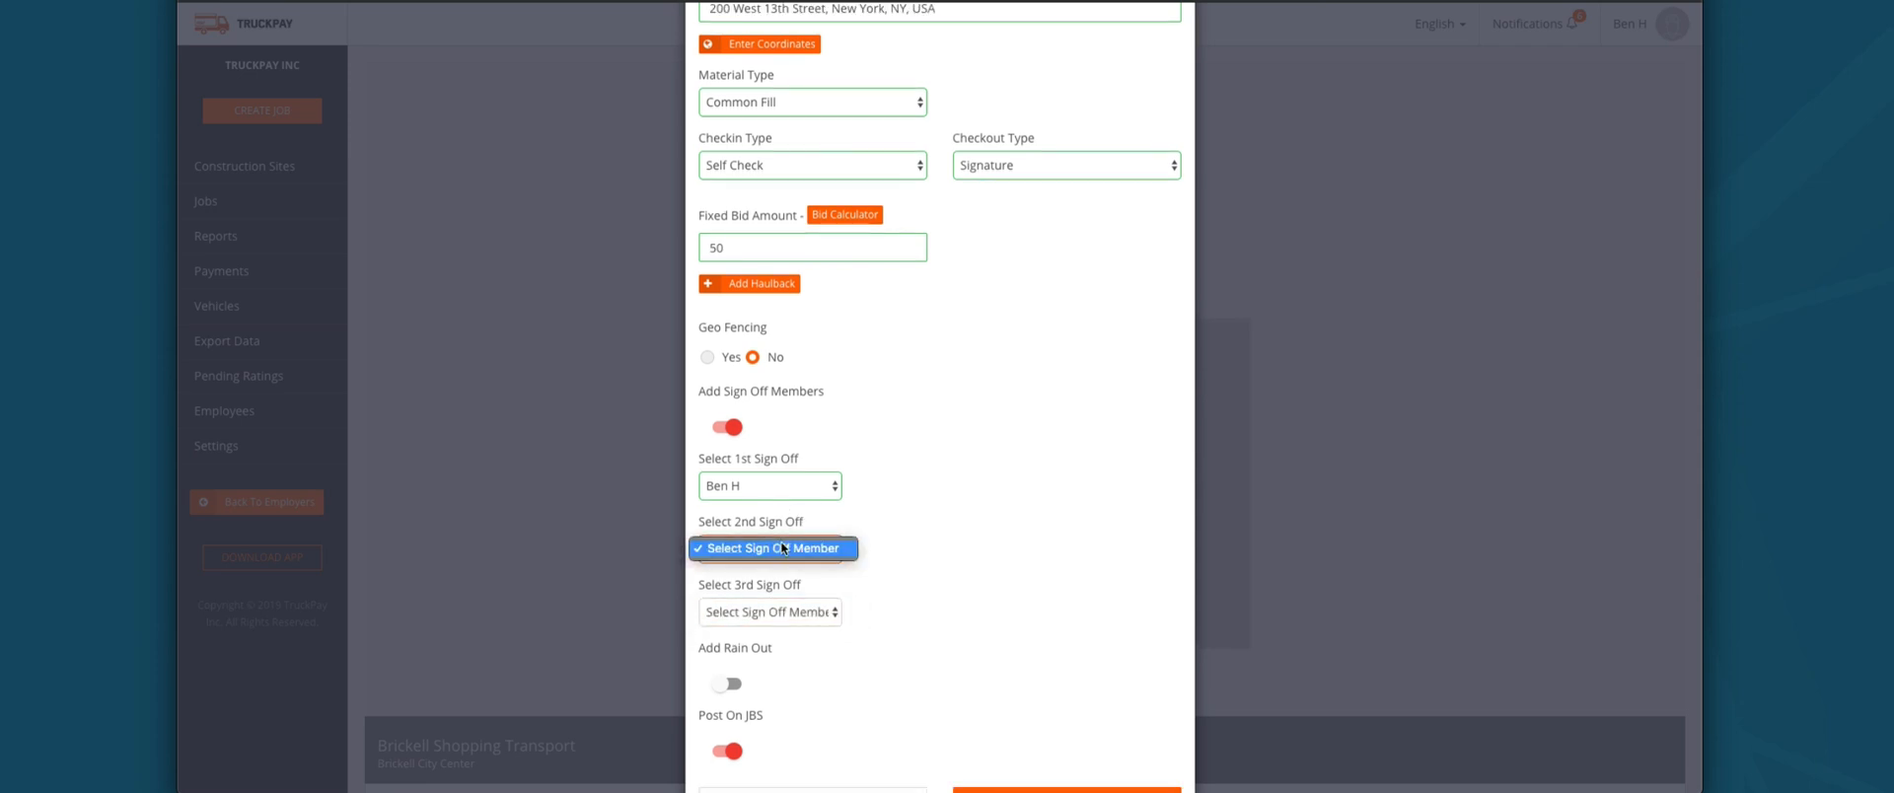
pyautogui.click(907, 535)
pyautogui.click(785, 483)
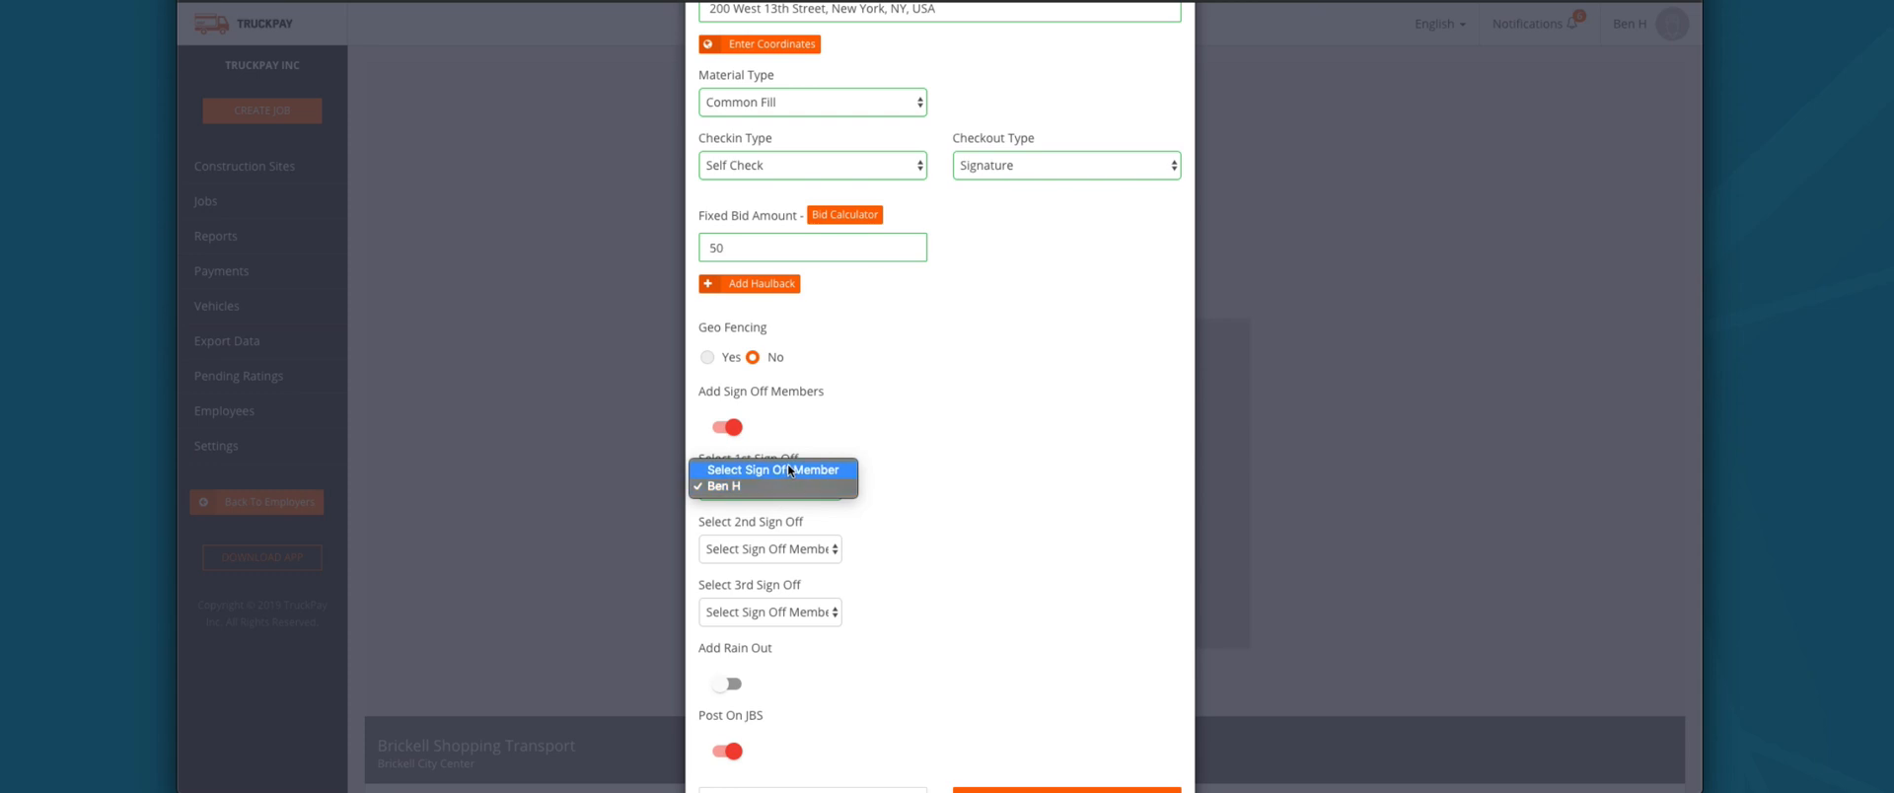
pyautogui.click(721, 422)
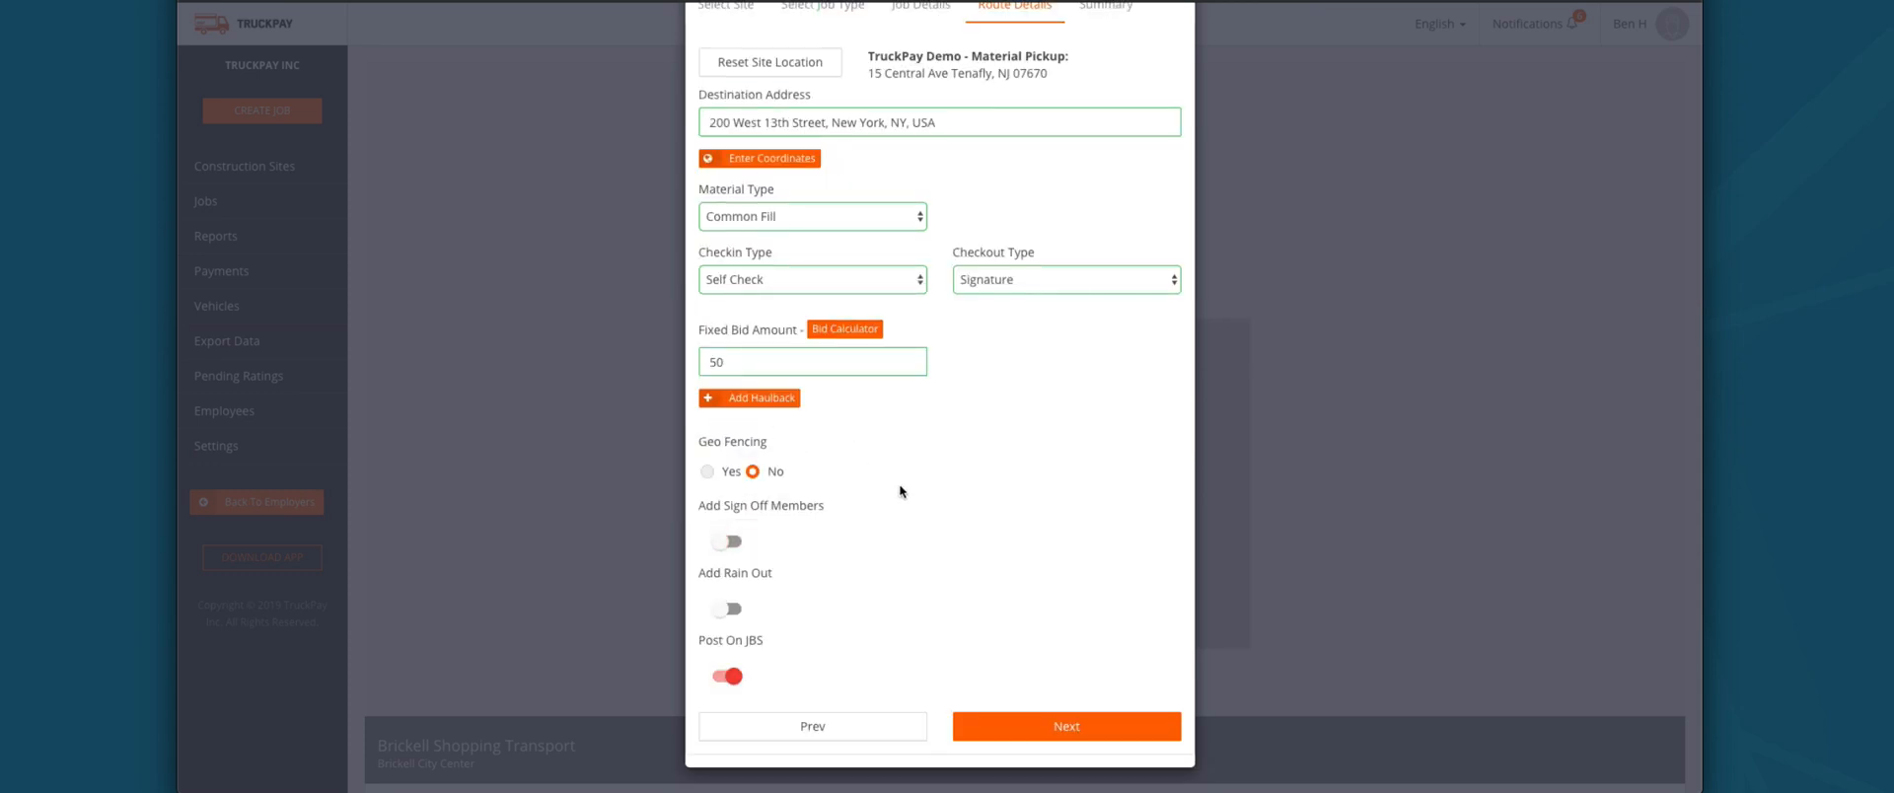
# Step: Toggle Add Rain Out on and back off, then advance the job to its Summary
pyautogui.click(724, 607)
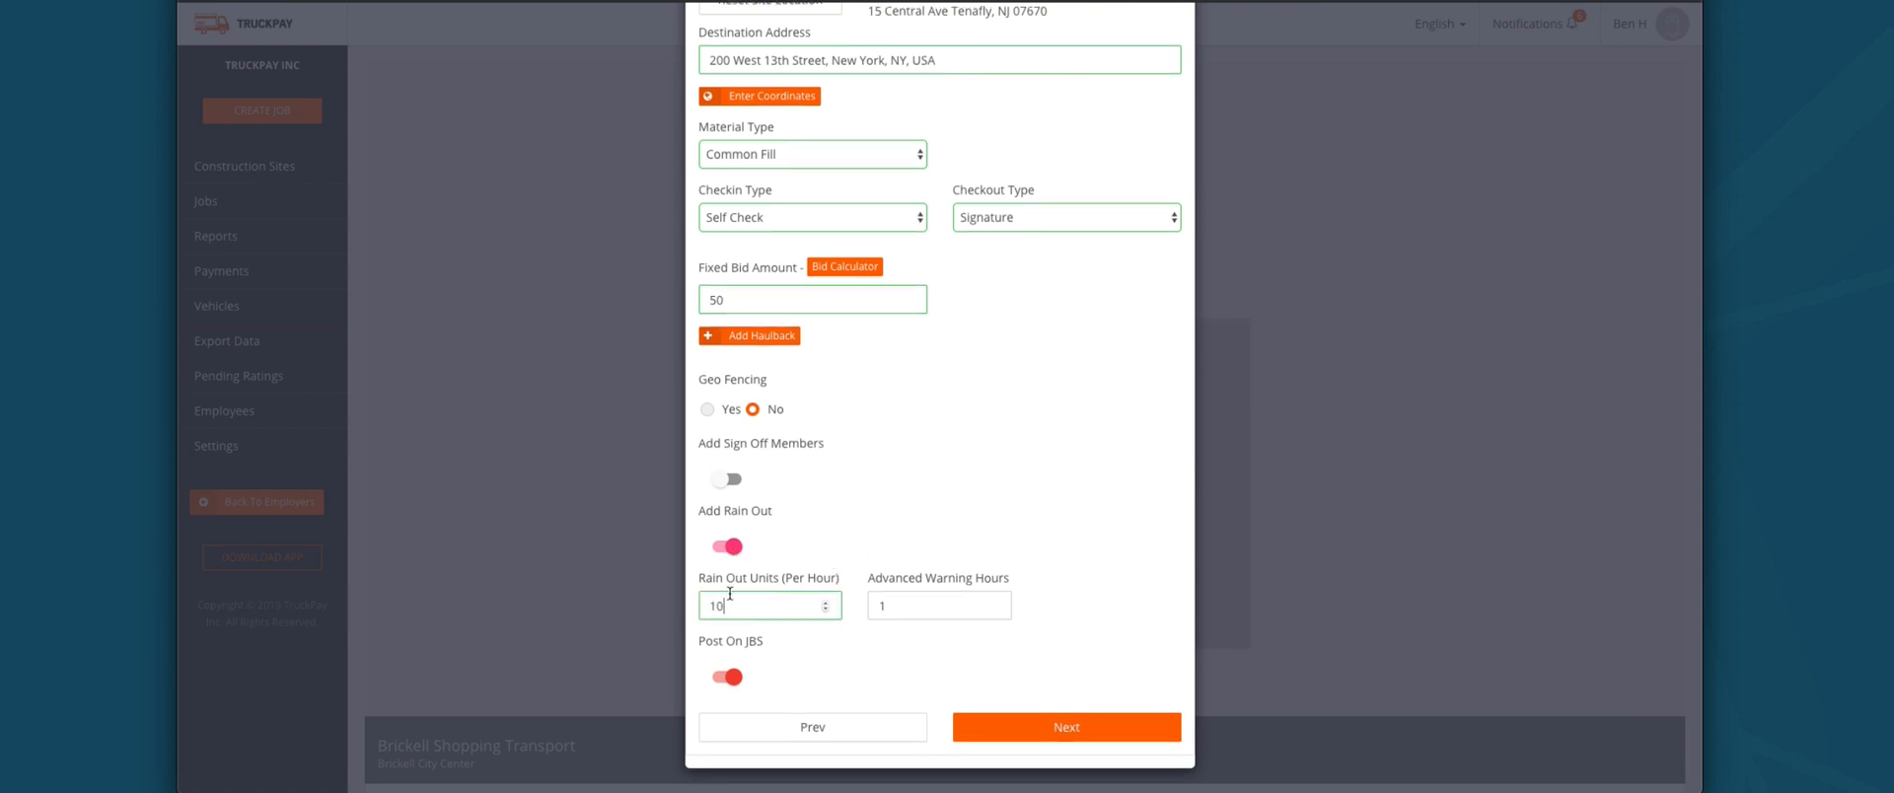
pyautogui.click(726, 545)
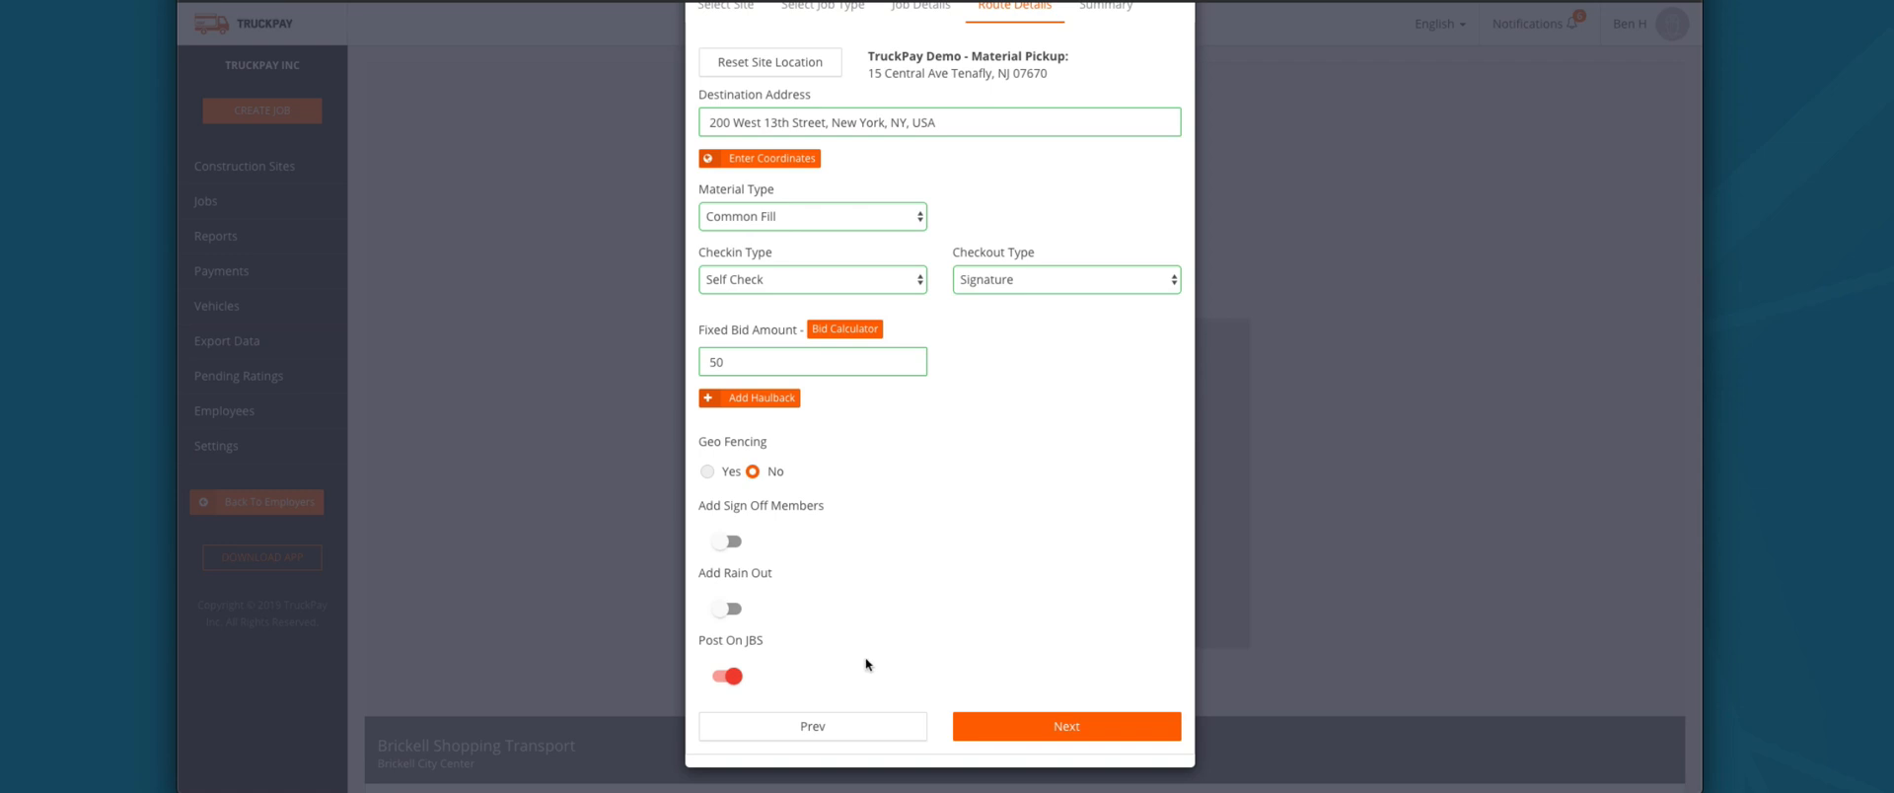
pyautogui.click(1017, 725)
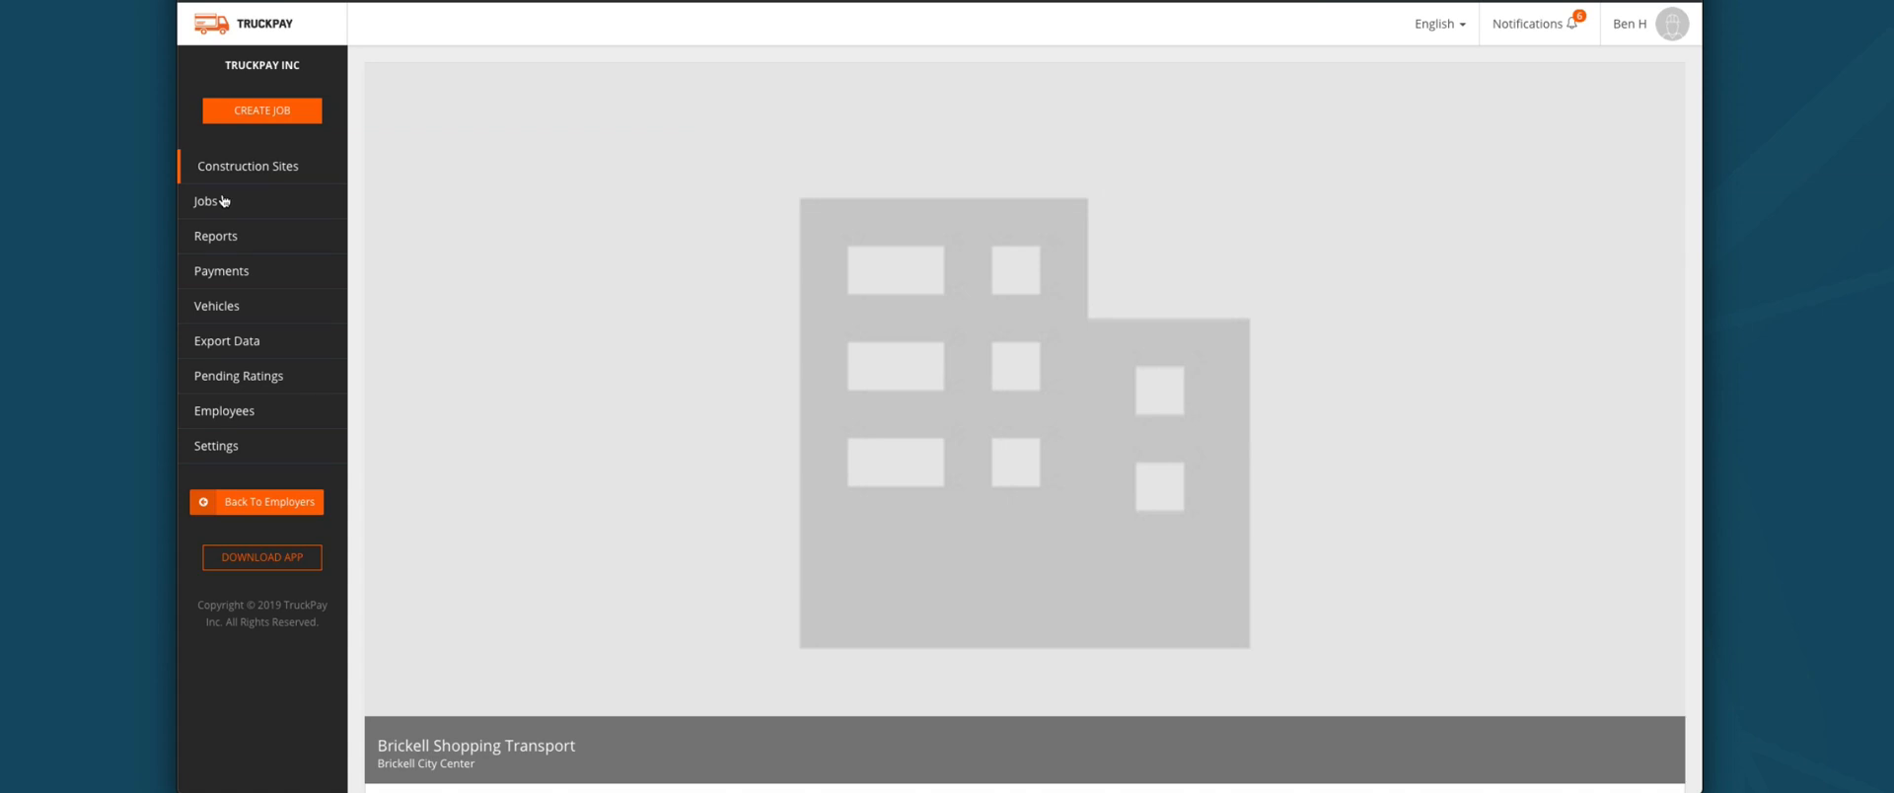
pyautogui.click(318, 189)
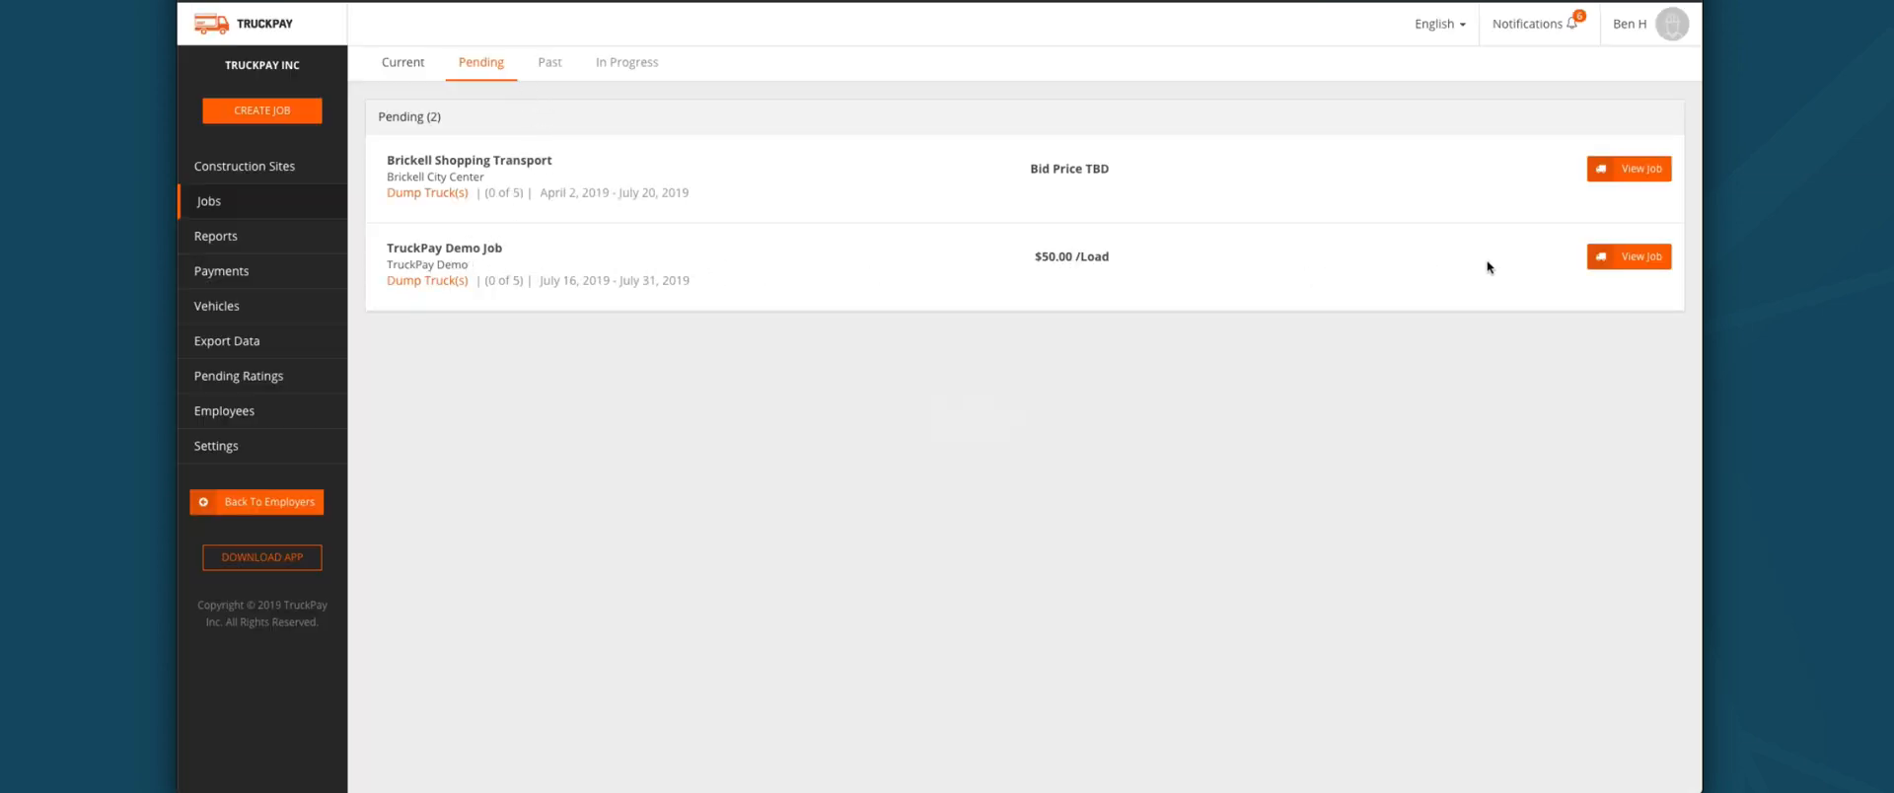
pyautogui.click(1637, 258)
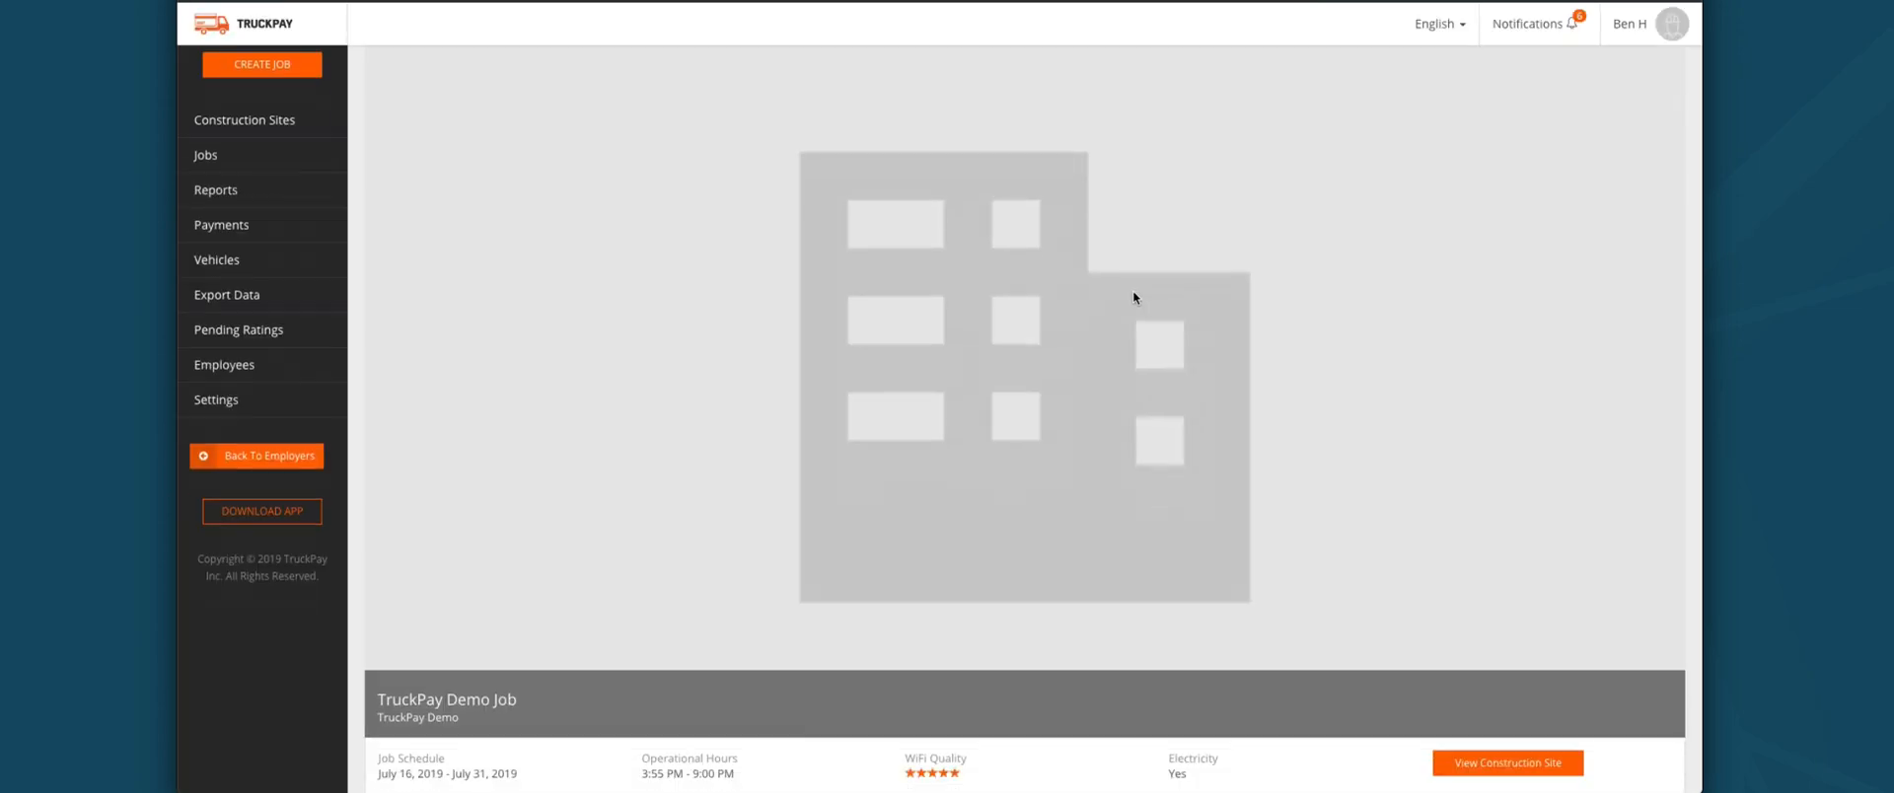
pyautogui.scroll(-5, 1133, 291)
pyautogui.scroll(-2, 1132, 296)
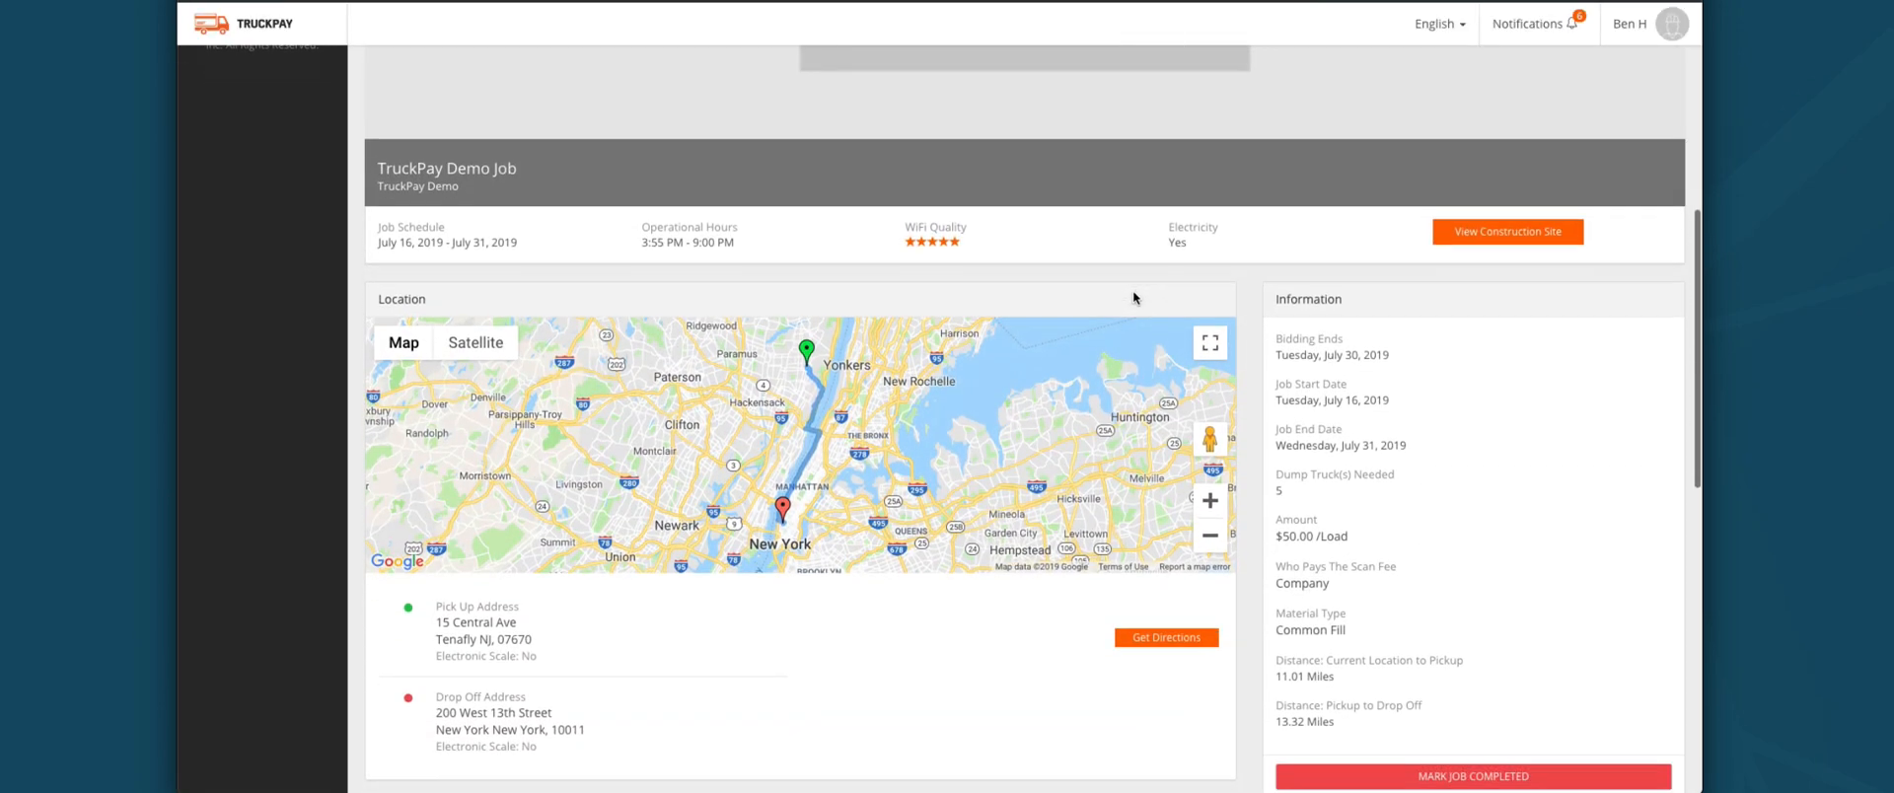
pyautogui.scroll(-1, 1263, 336)
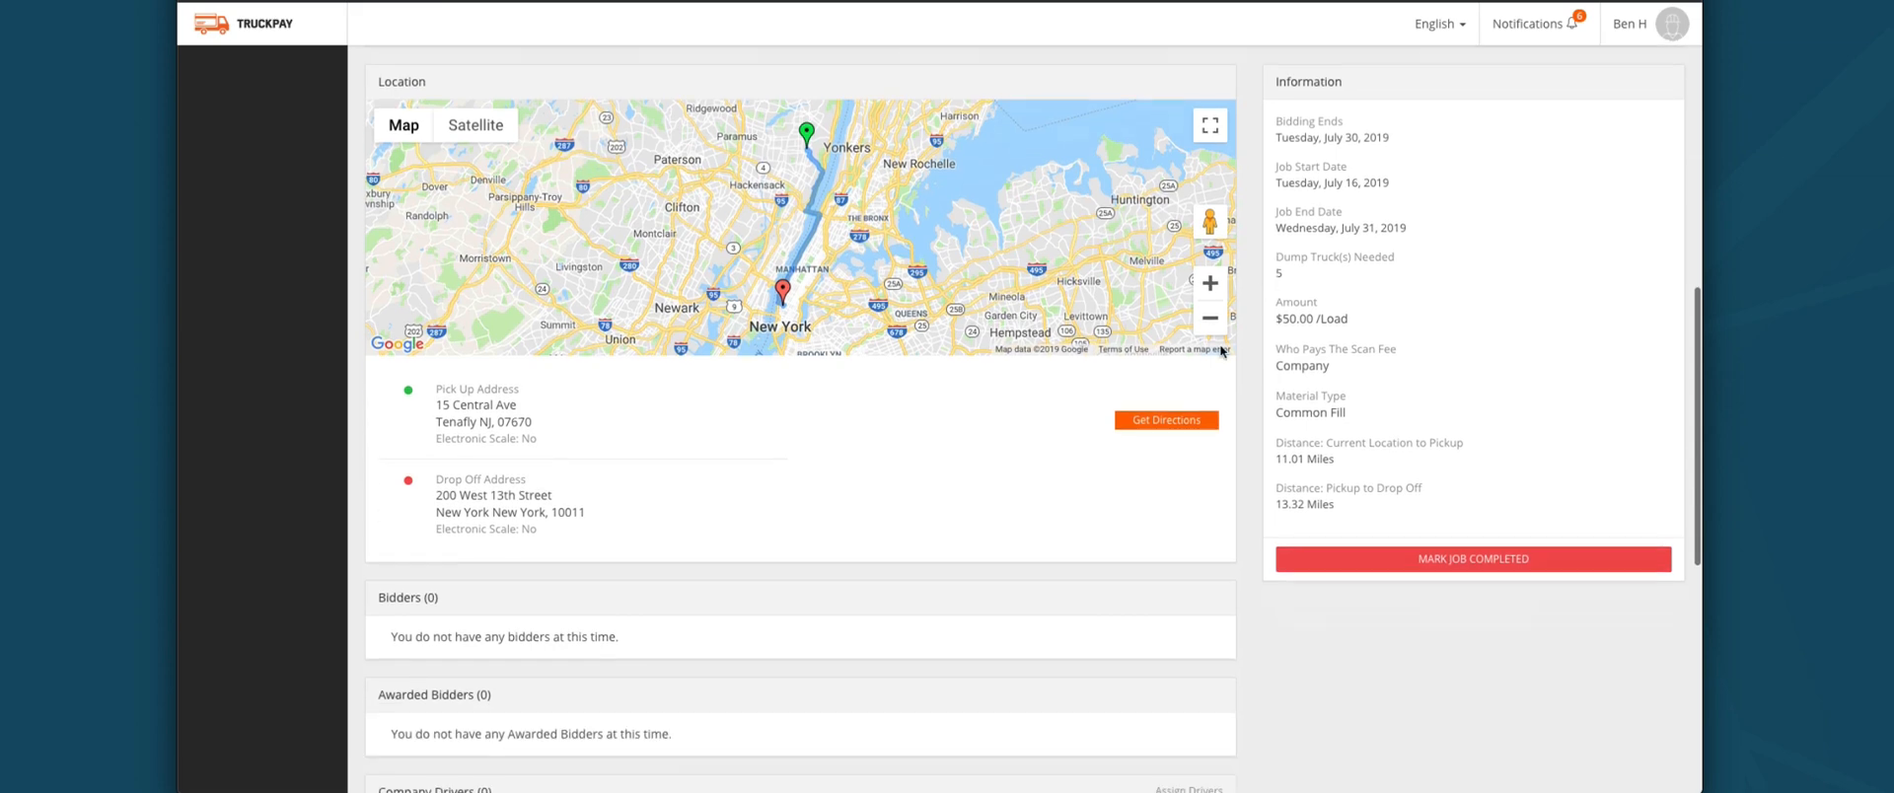
pyautogui.click(1156, 426)
pyautogui.scroll(-3, 1149, 426)
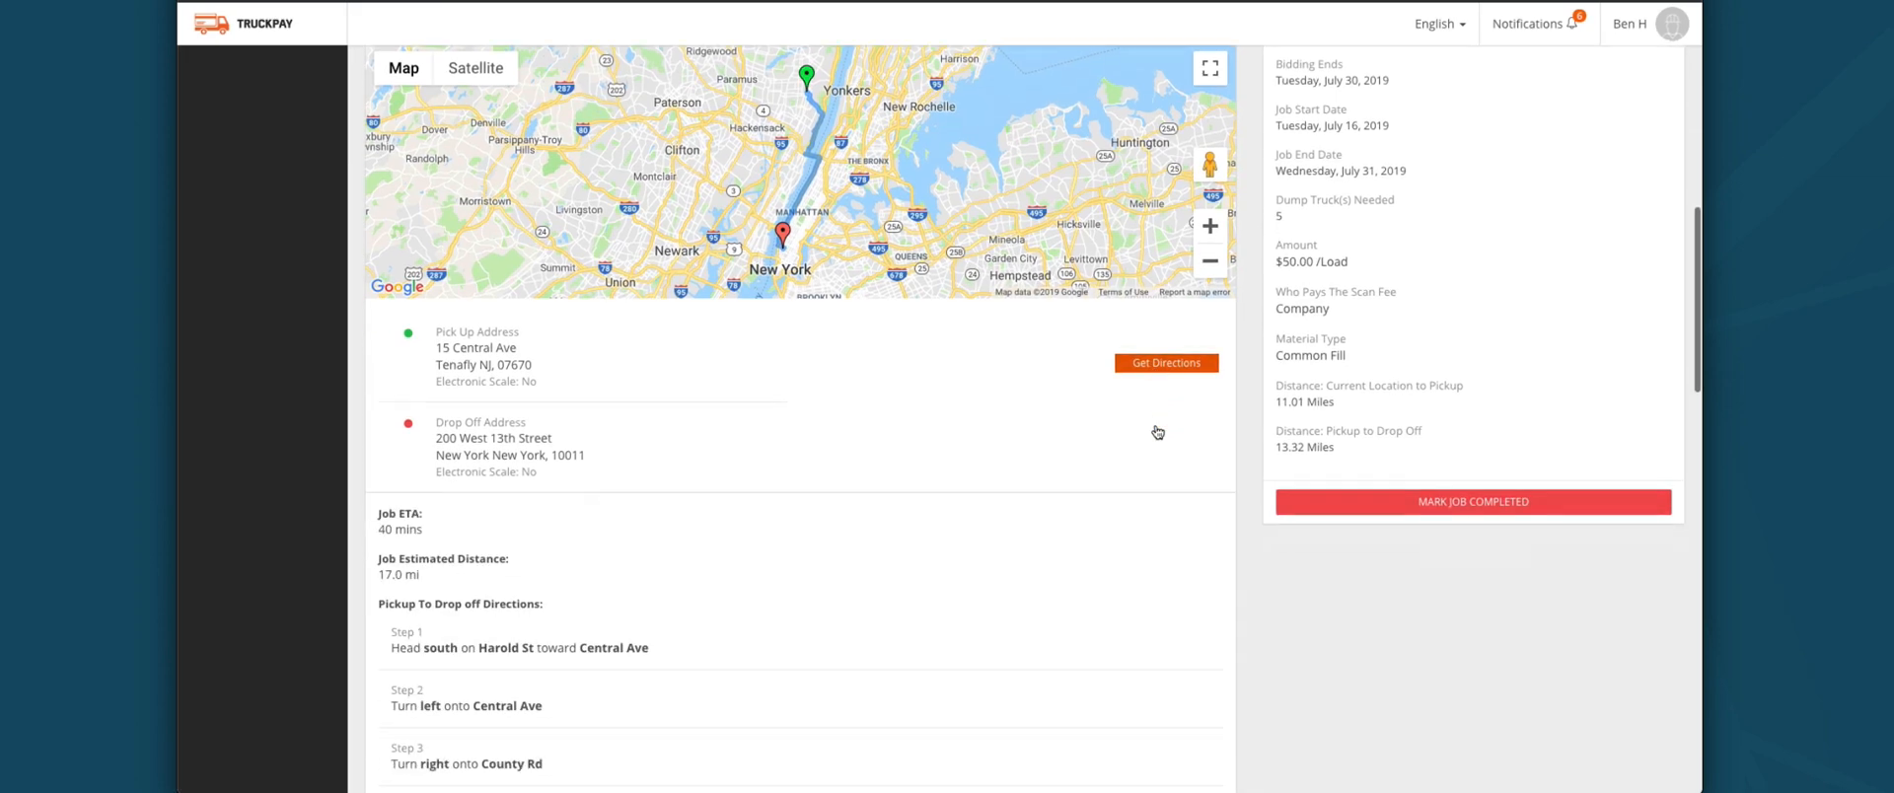
pyautogui.click(1134, 124)
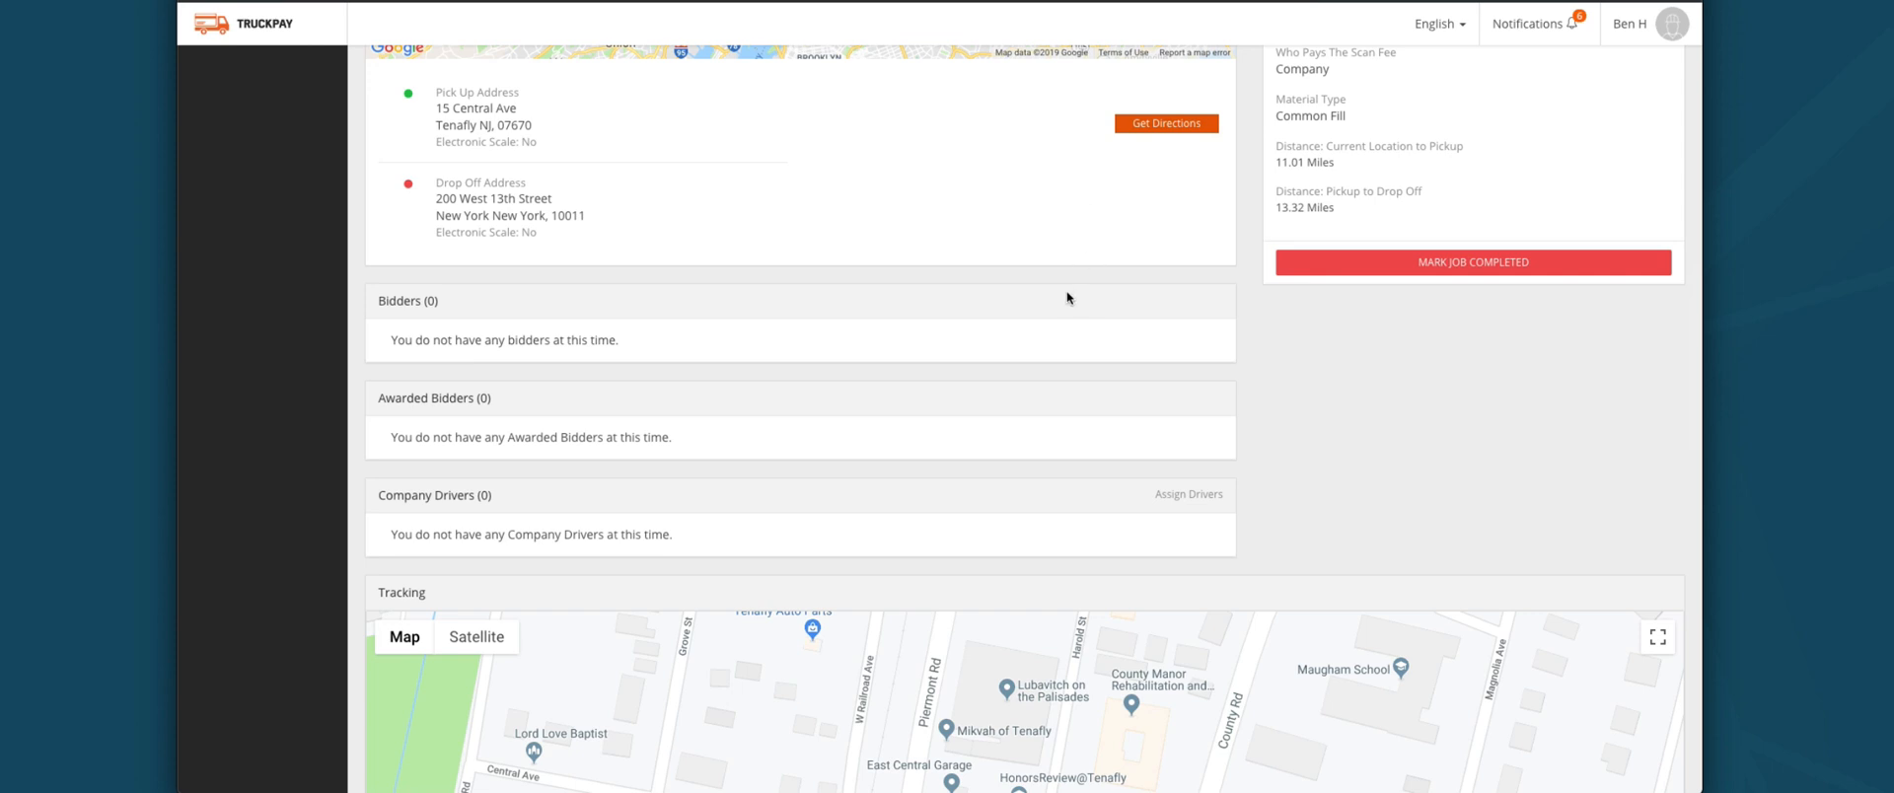
pyautogui.scroll(5, 1085, 326)
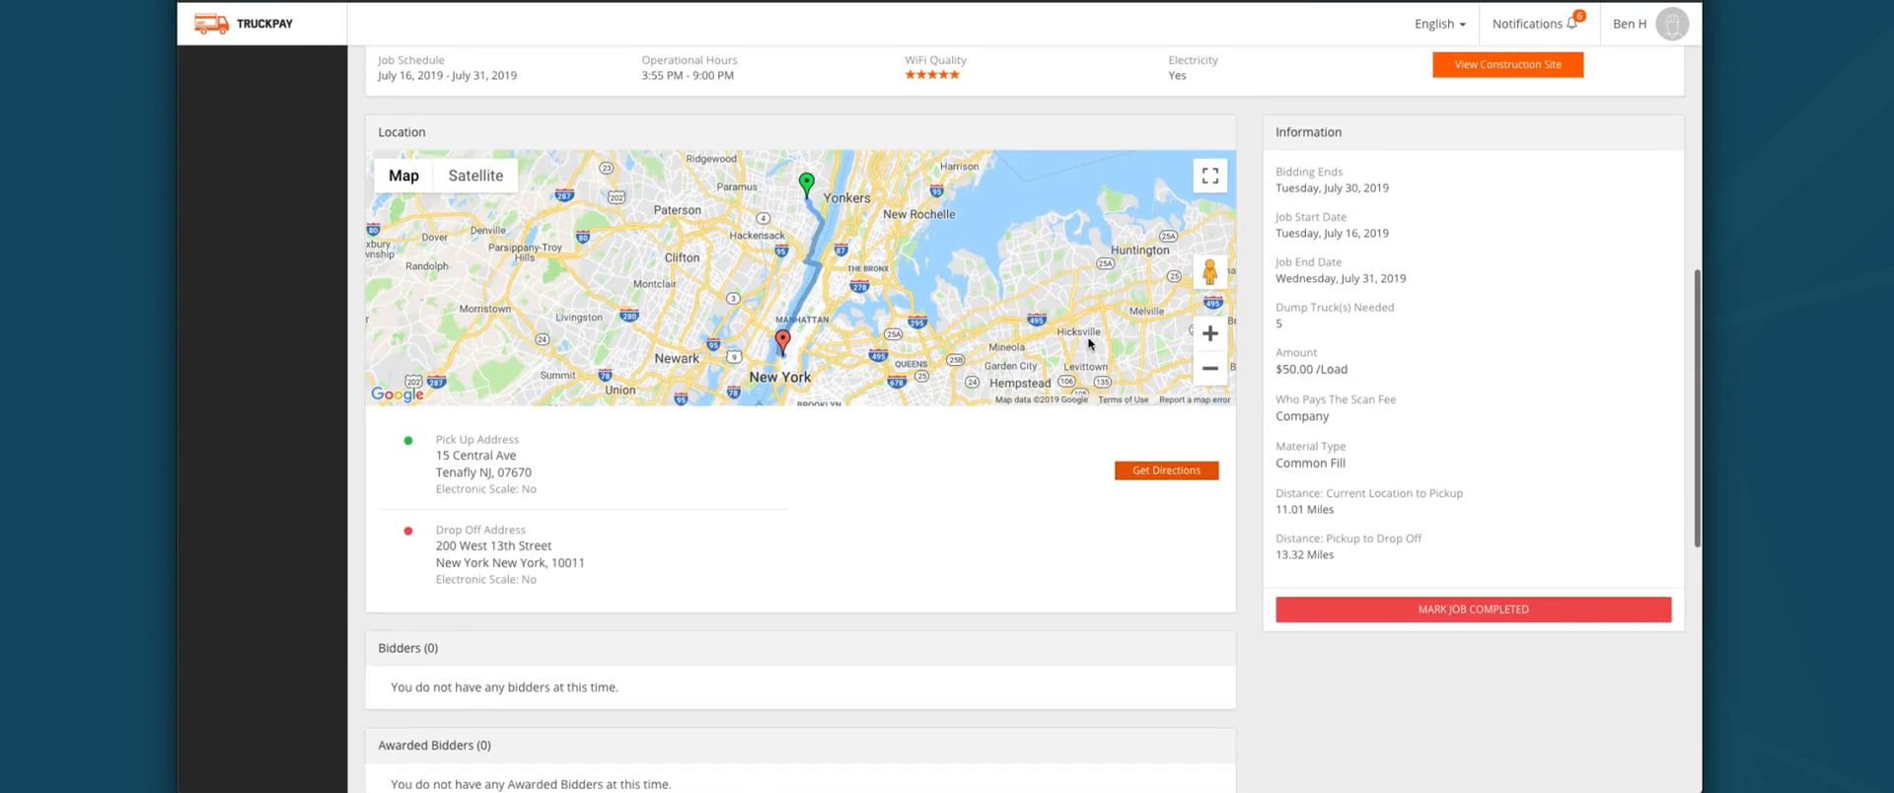
pyautogui.scroll(-5, 1084, 337)
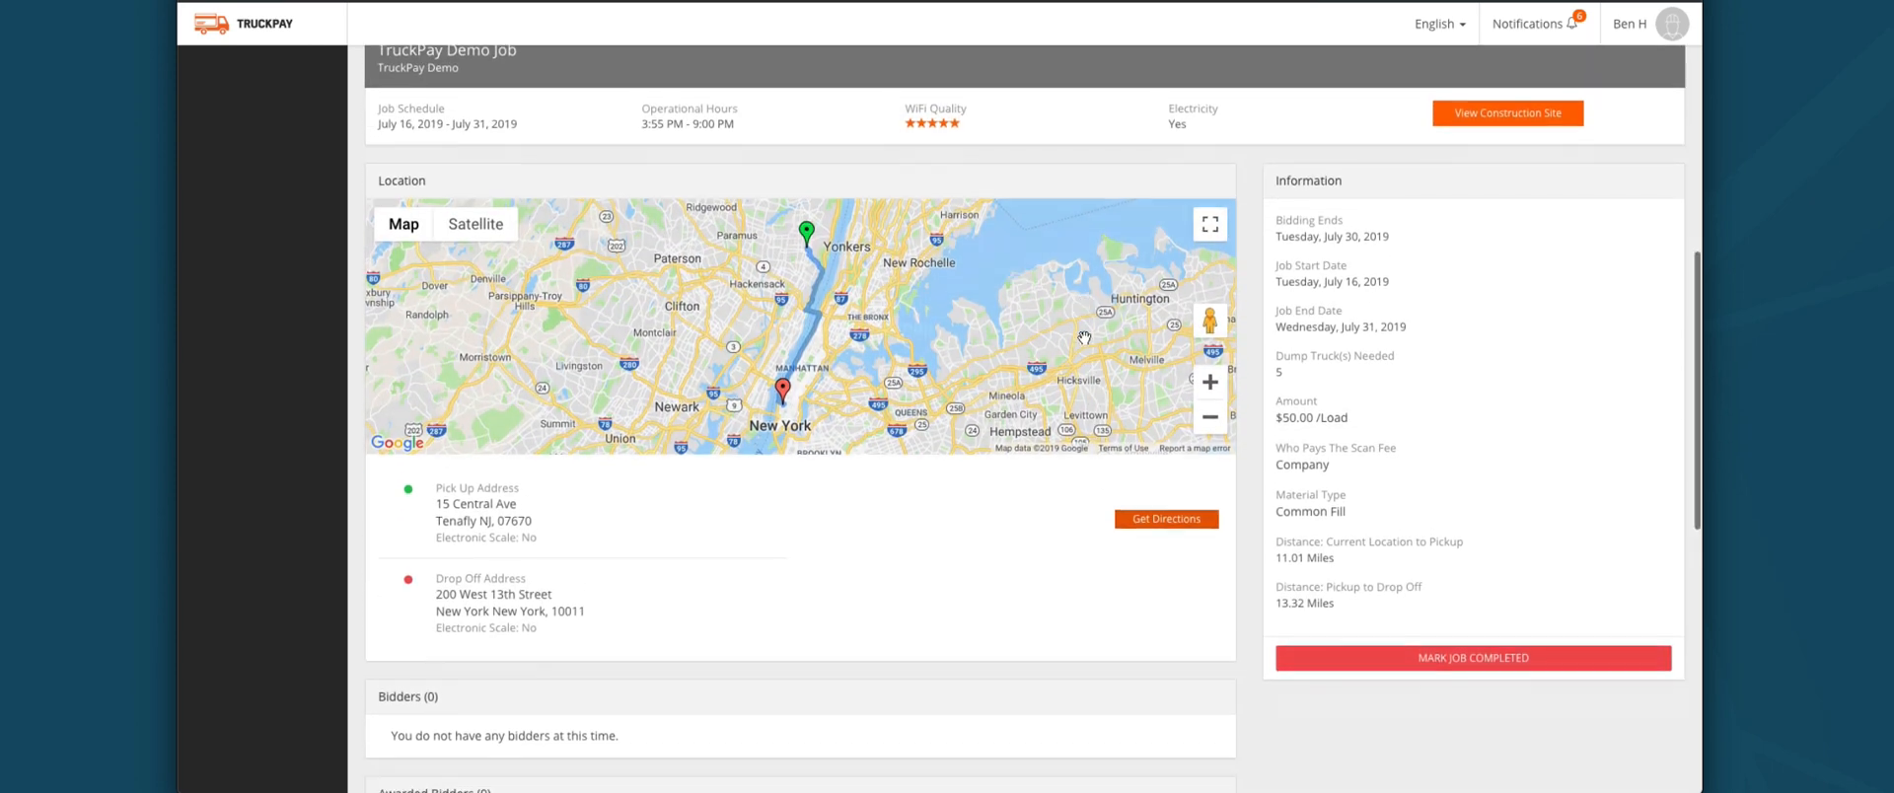
pyautogui.scroll(1, 1062, 347)
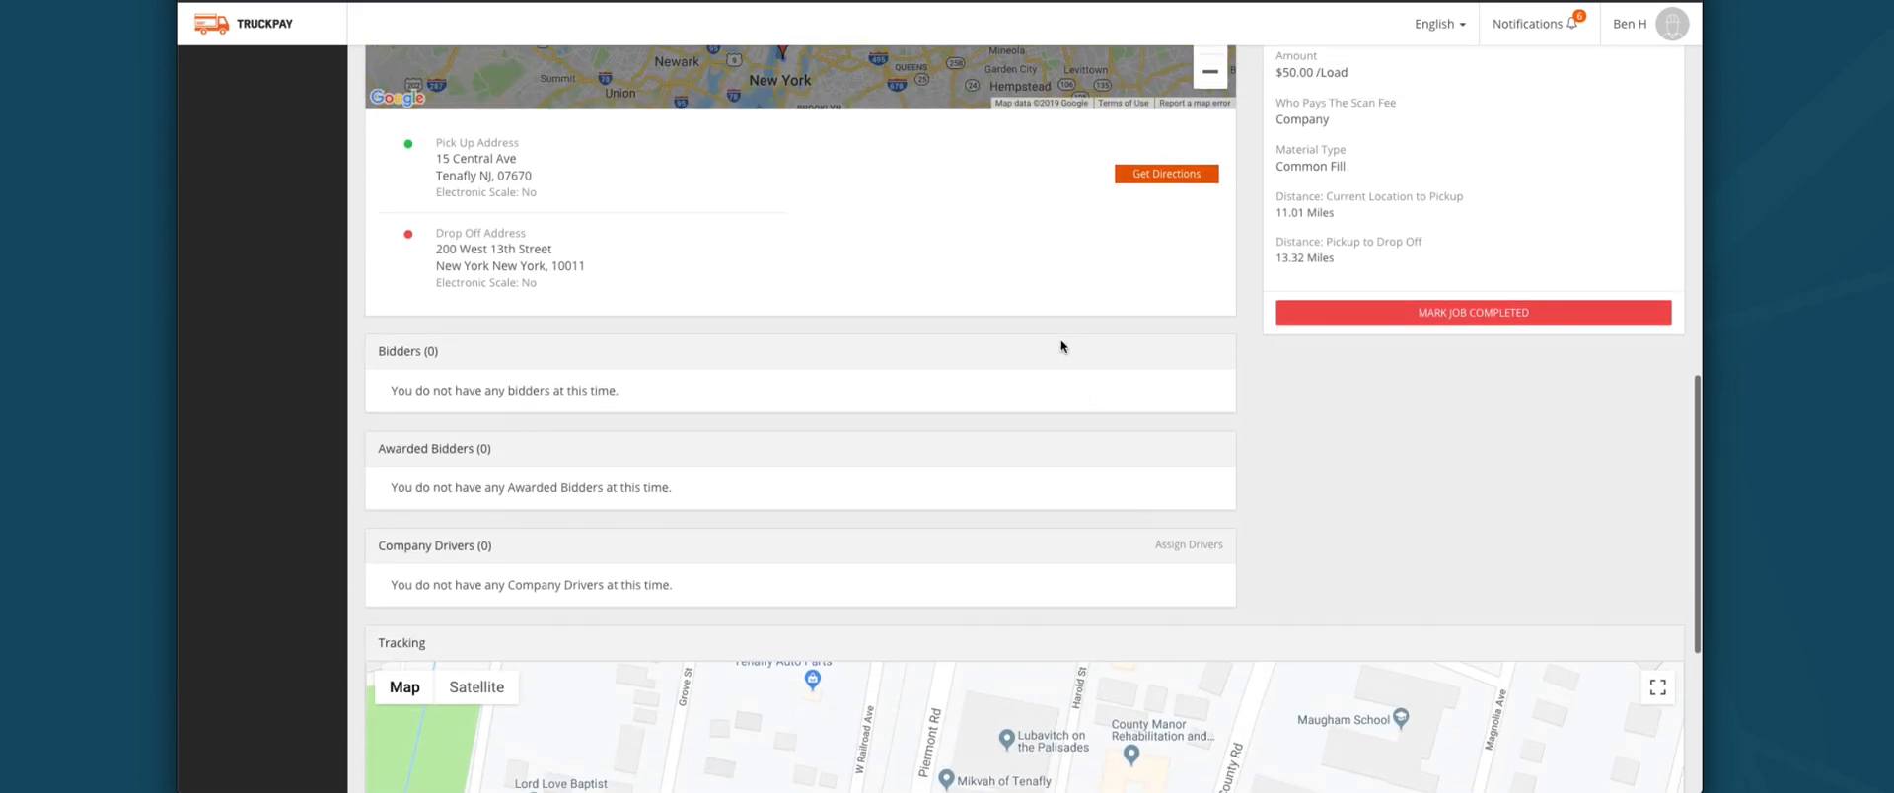
pyautogui.scroll(-4, 1054, 347)
pyautogui.scroll(-1, 1055, 347)
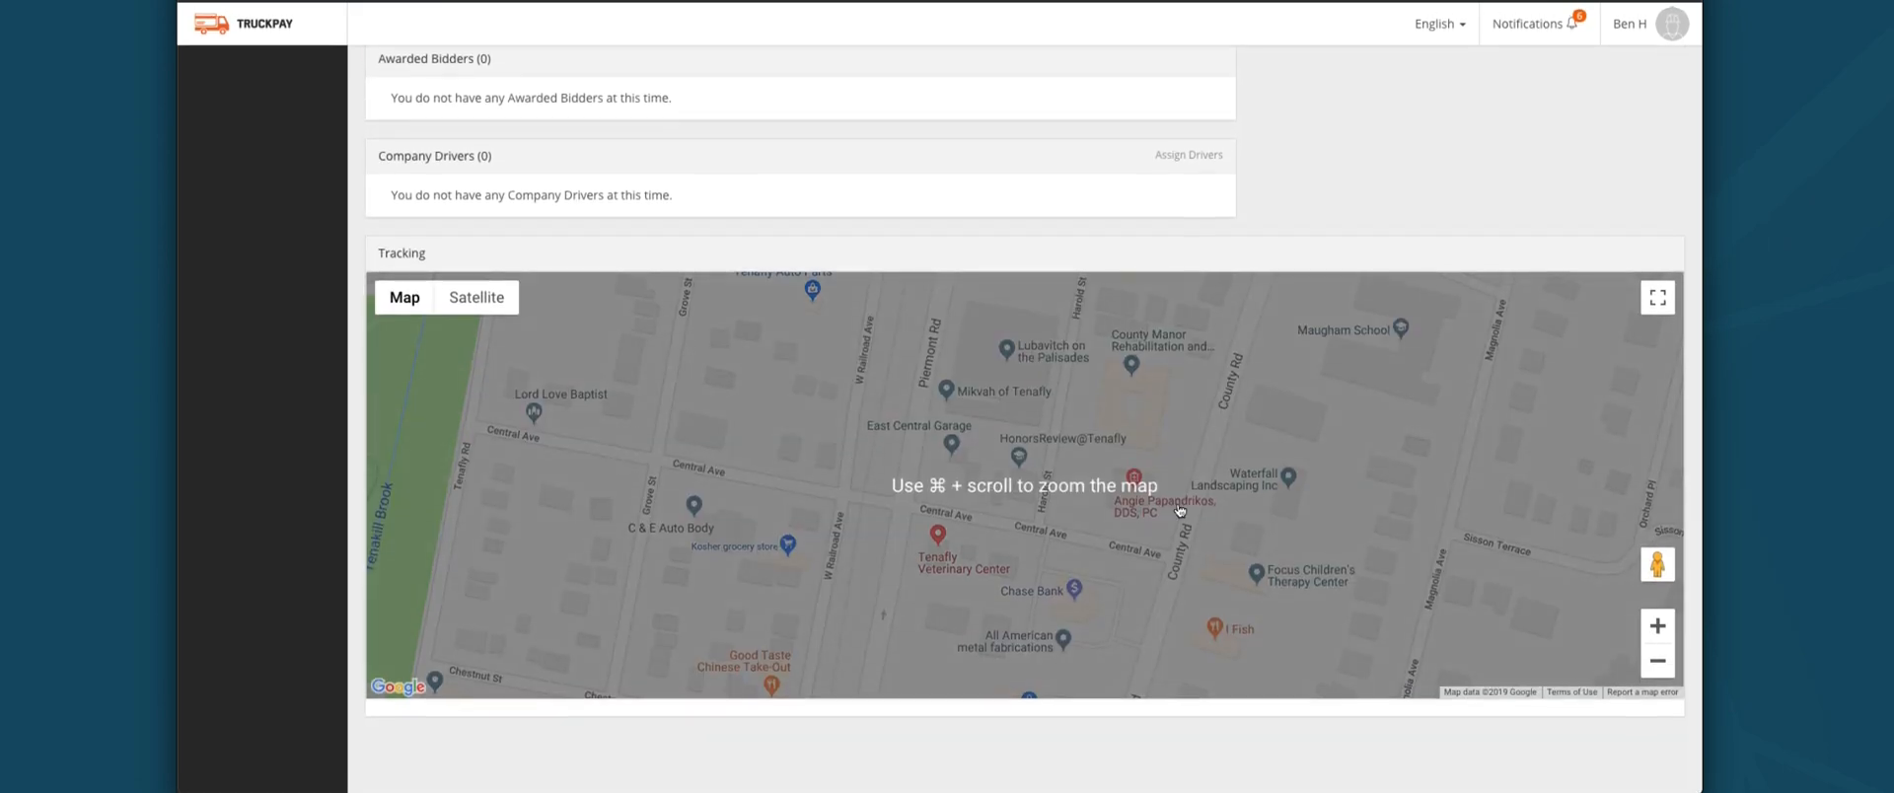
pyautogui.scroll(10, 1254, 215)
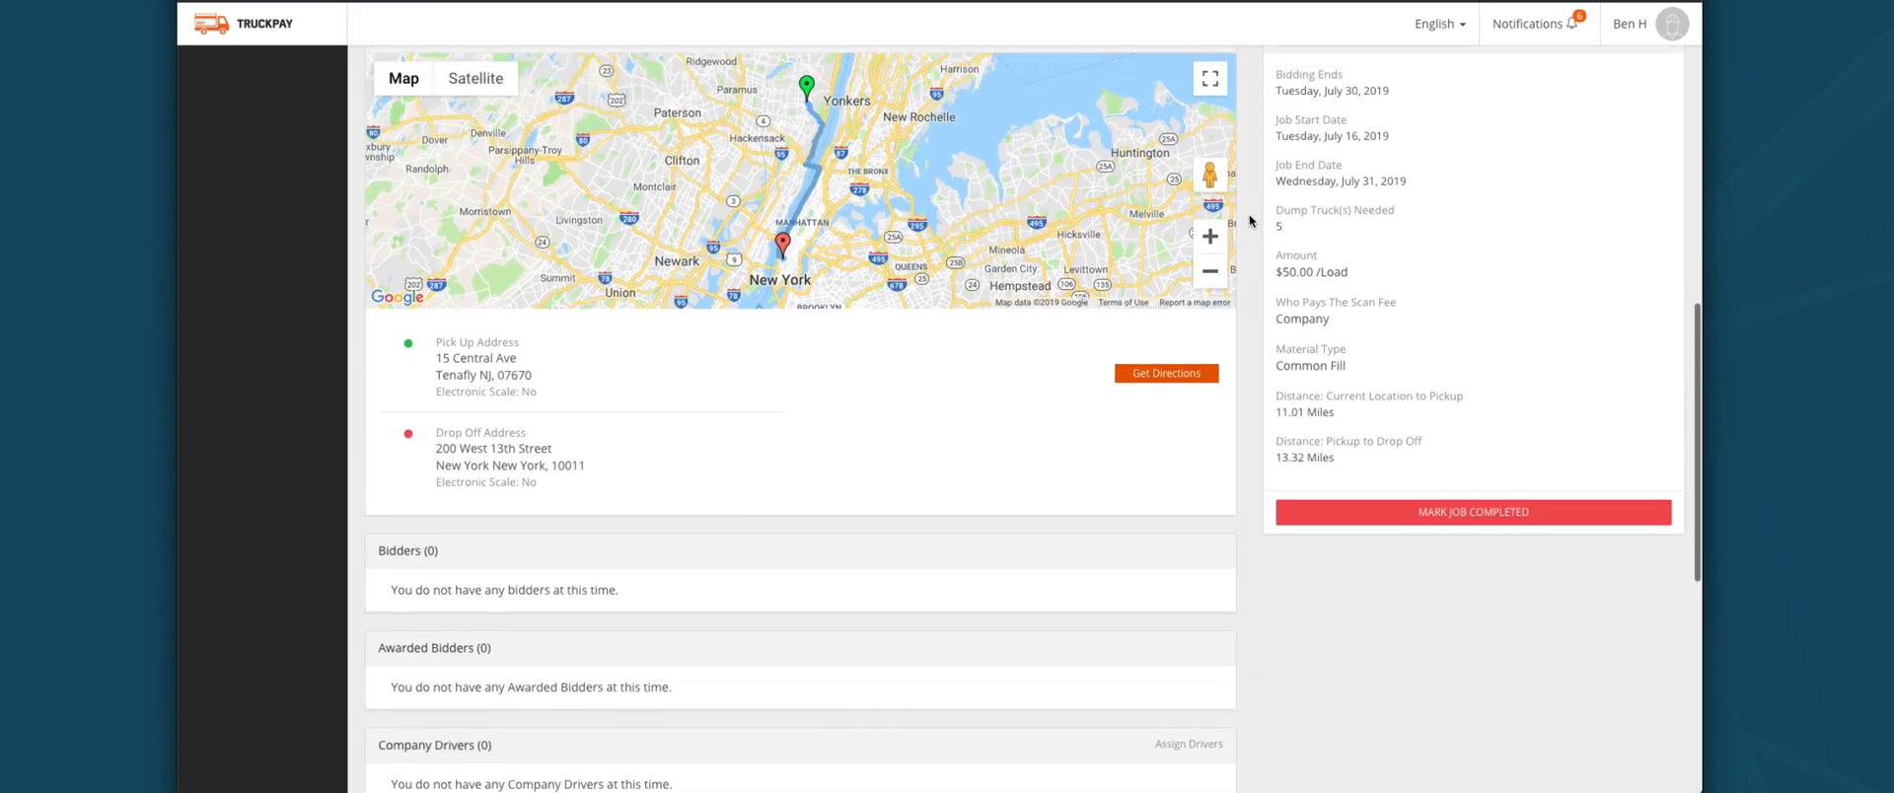
pyautogui.scroll(3, 1243, 225)
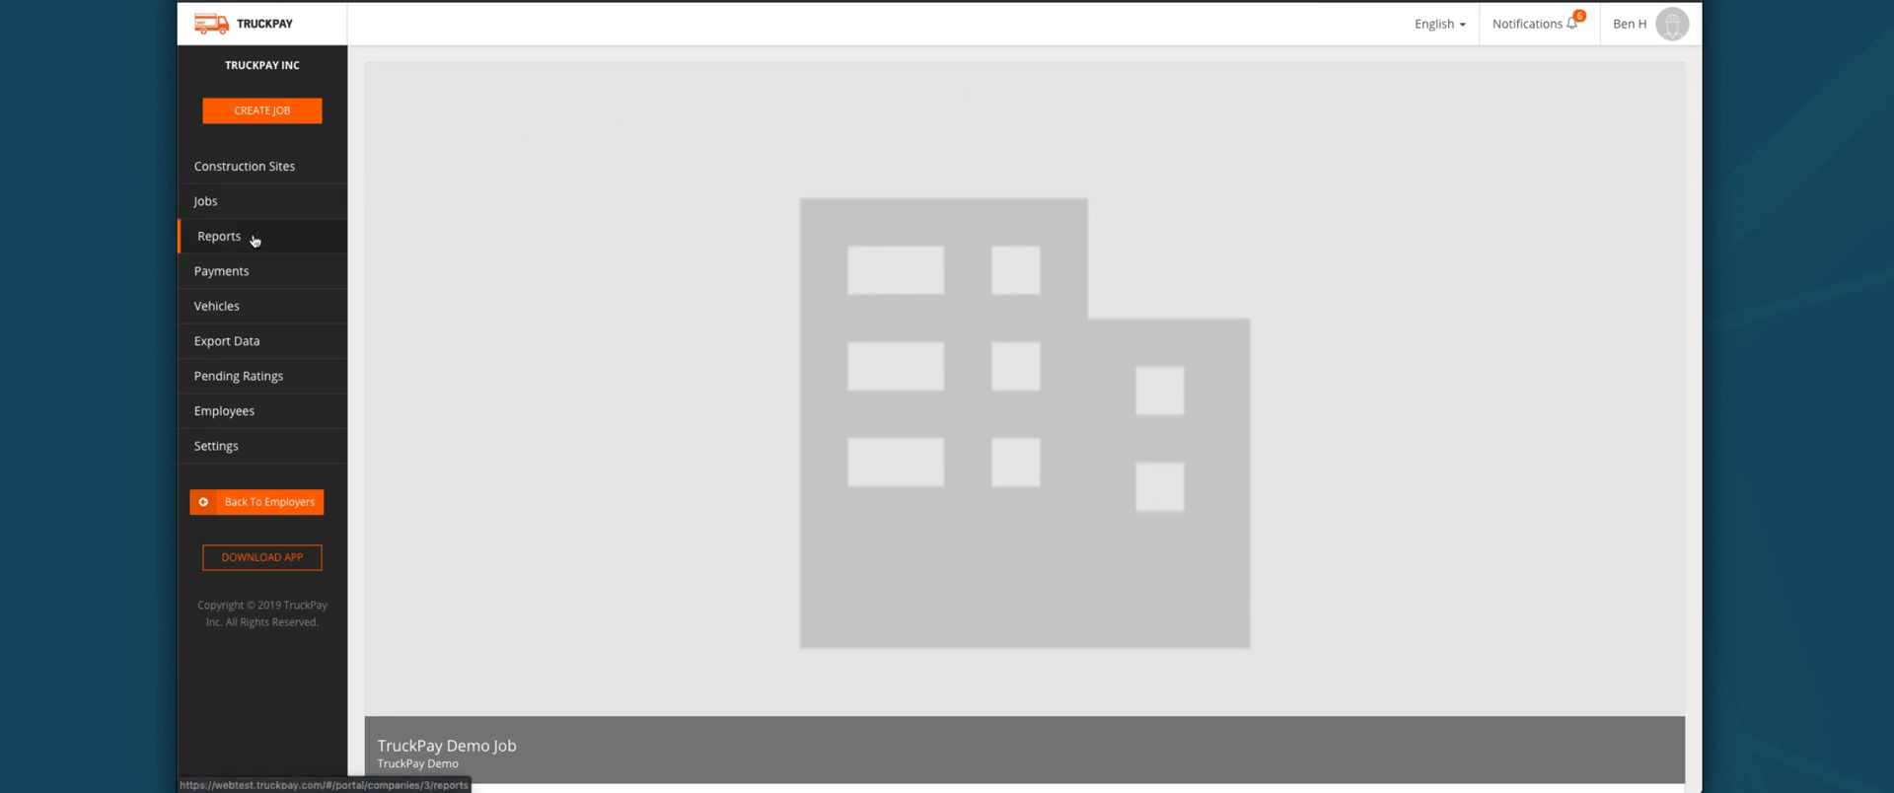
# Step: In Reports, choose a Daily date range and the TruckPay Demo site; no reports are found
pyautogui.click(312, 229)
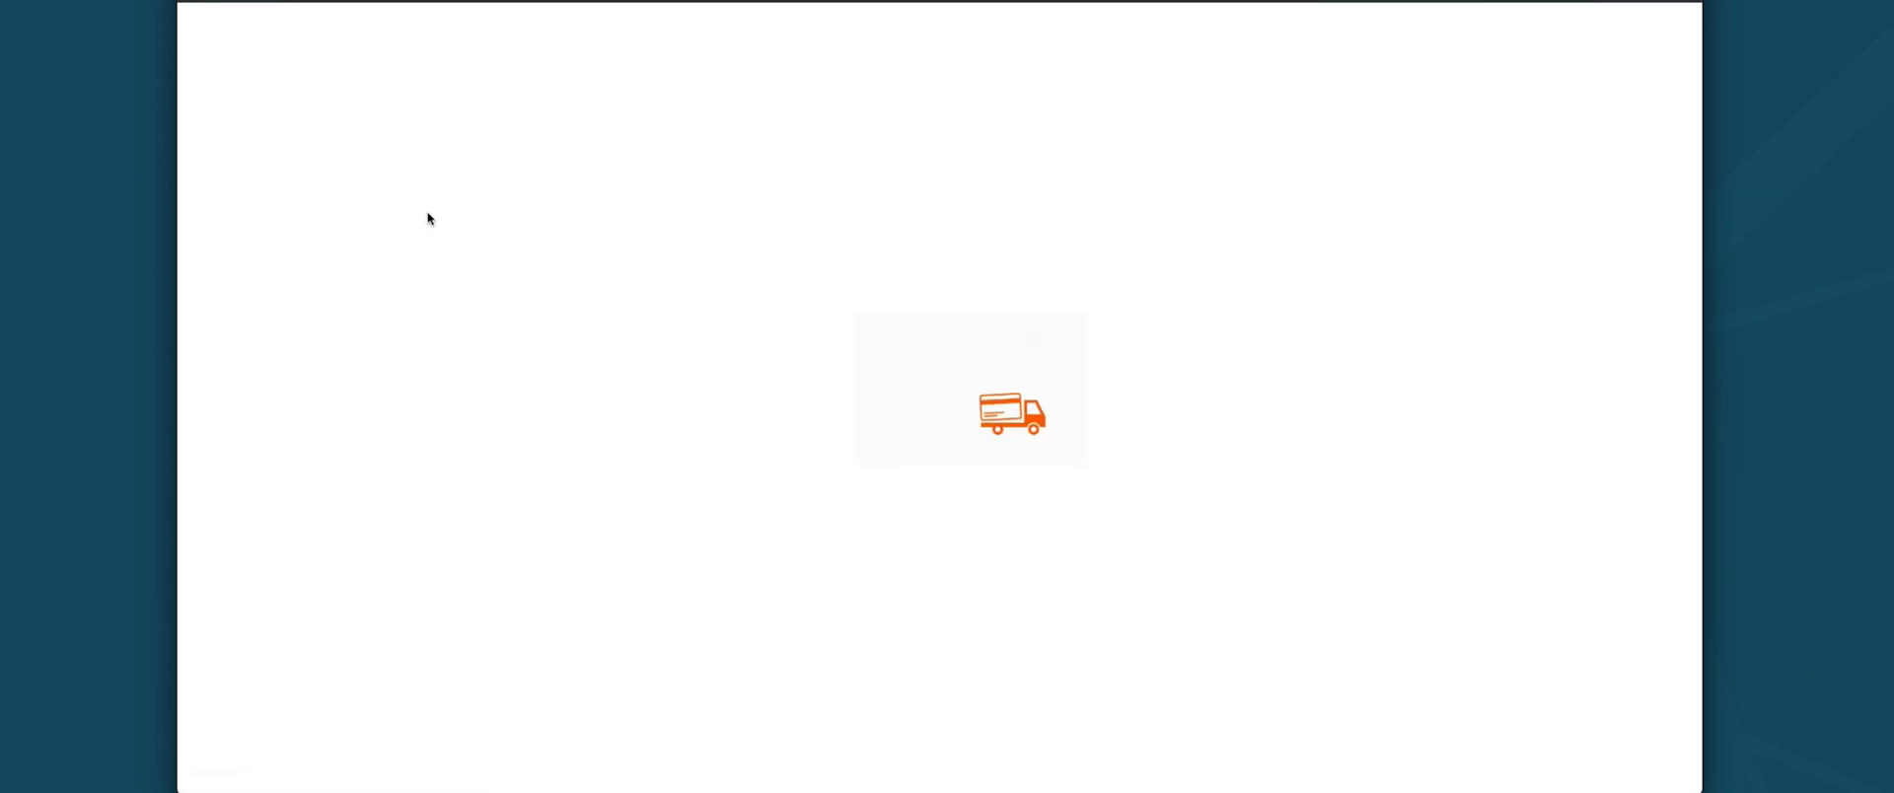
pyautogui.click(556, 188)
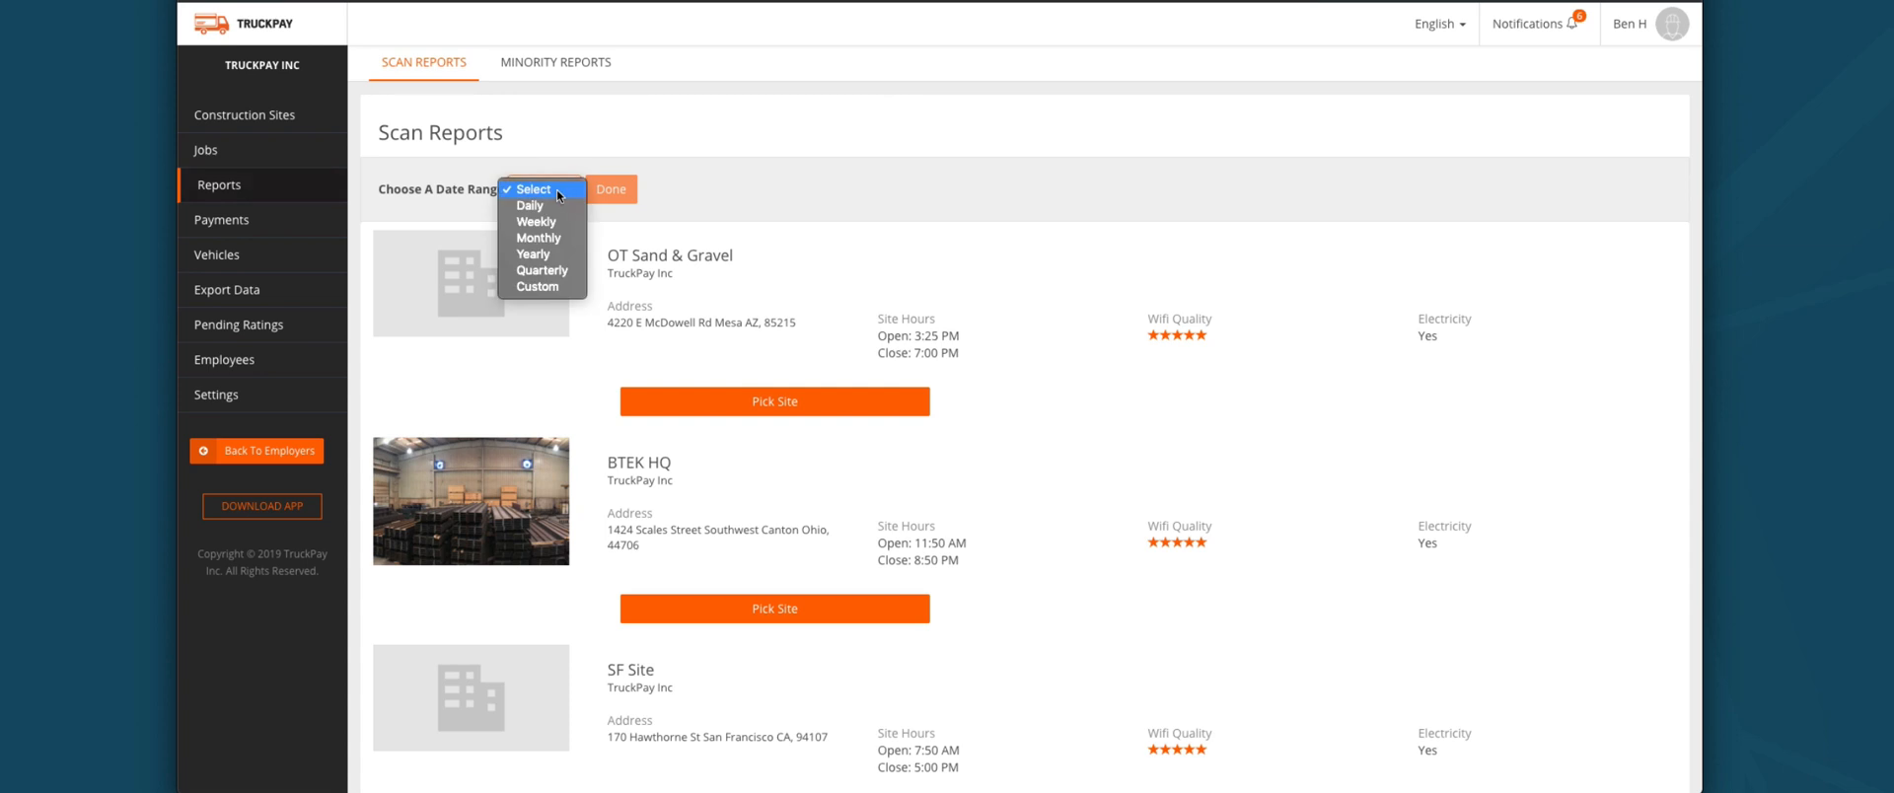
pyautogui.click(546, 209)
pyautogui.scroll(-12, 725, 480)
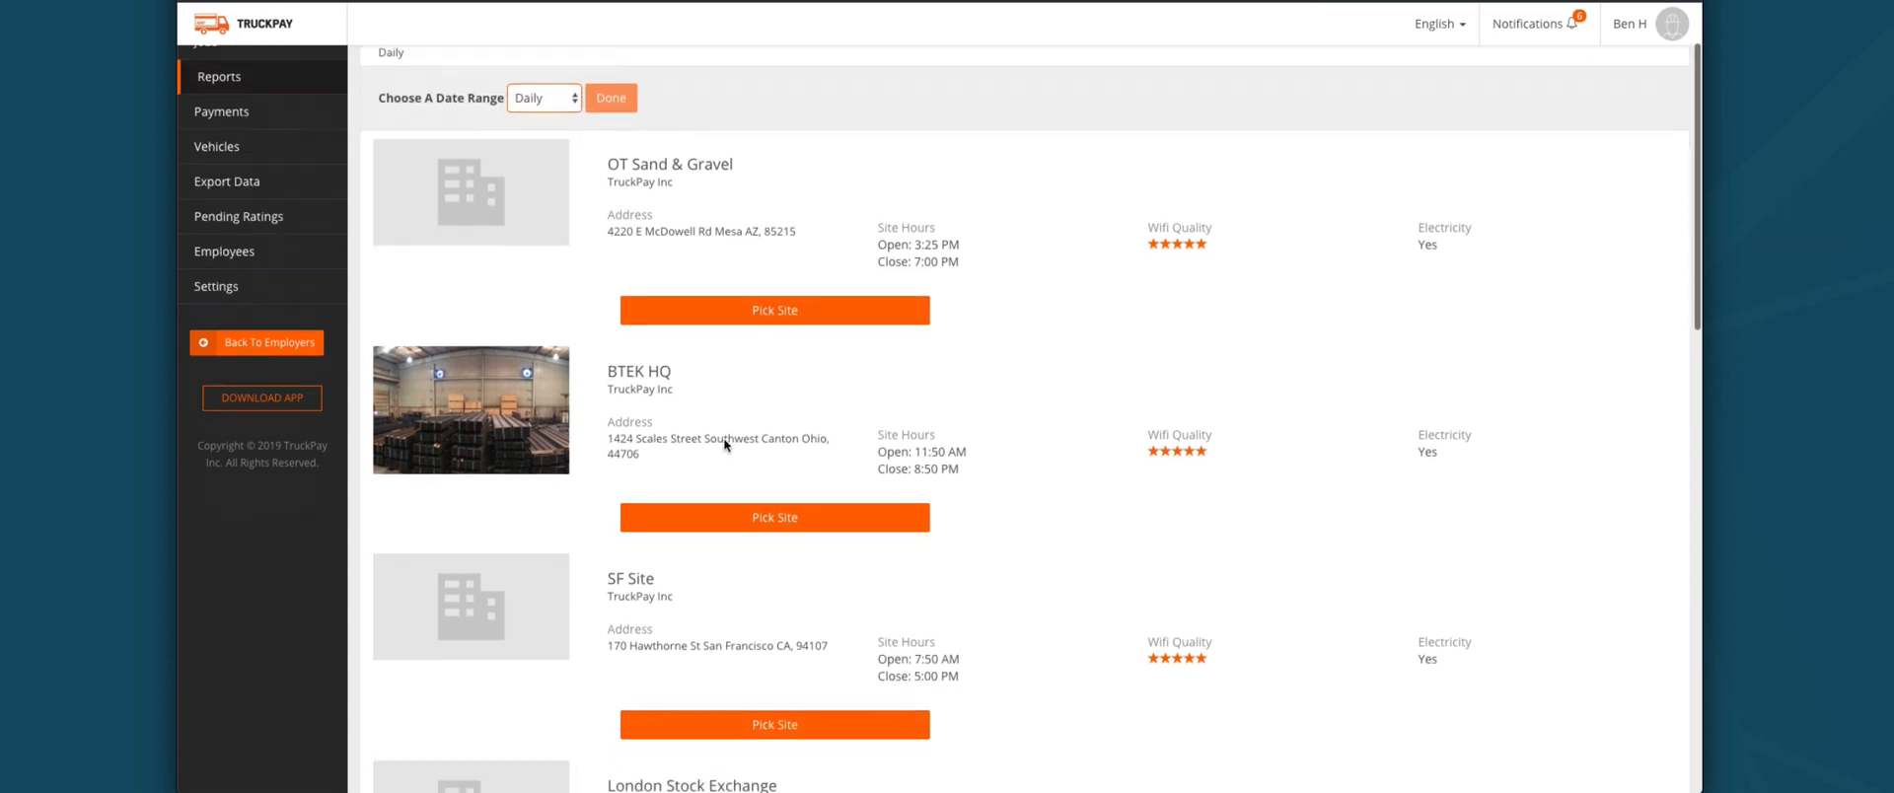
pyautogui.scroll(-3, 743, 582)
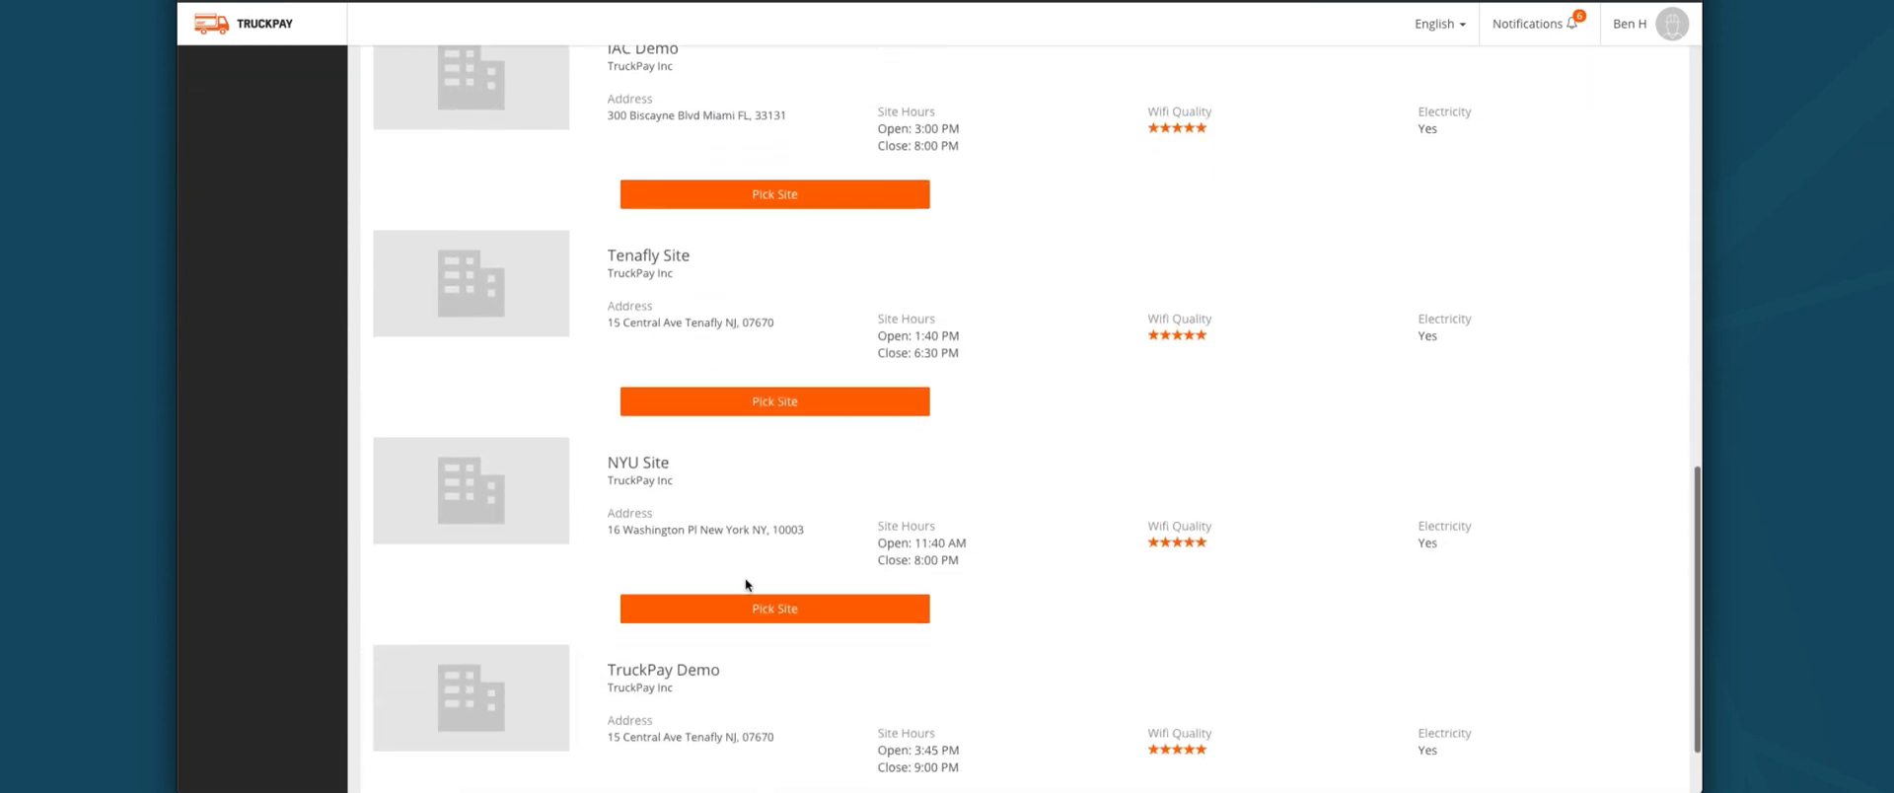
pyautogui.click(804, 712)
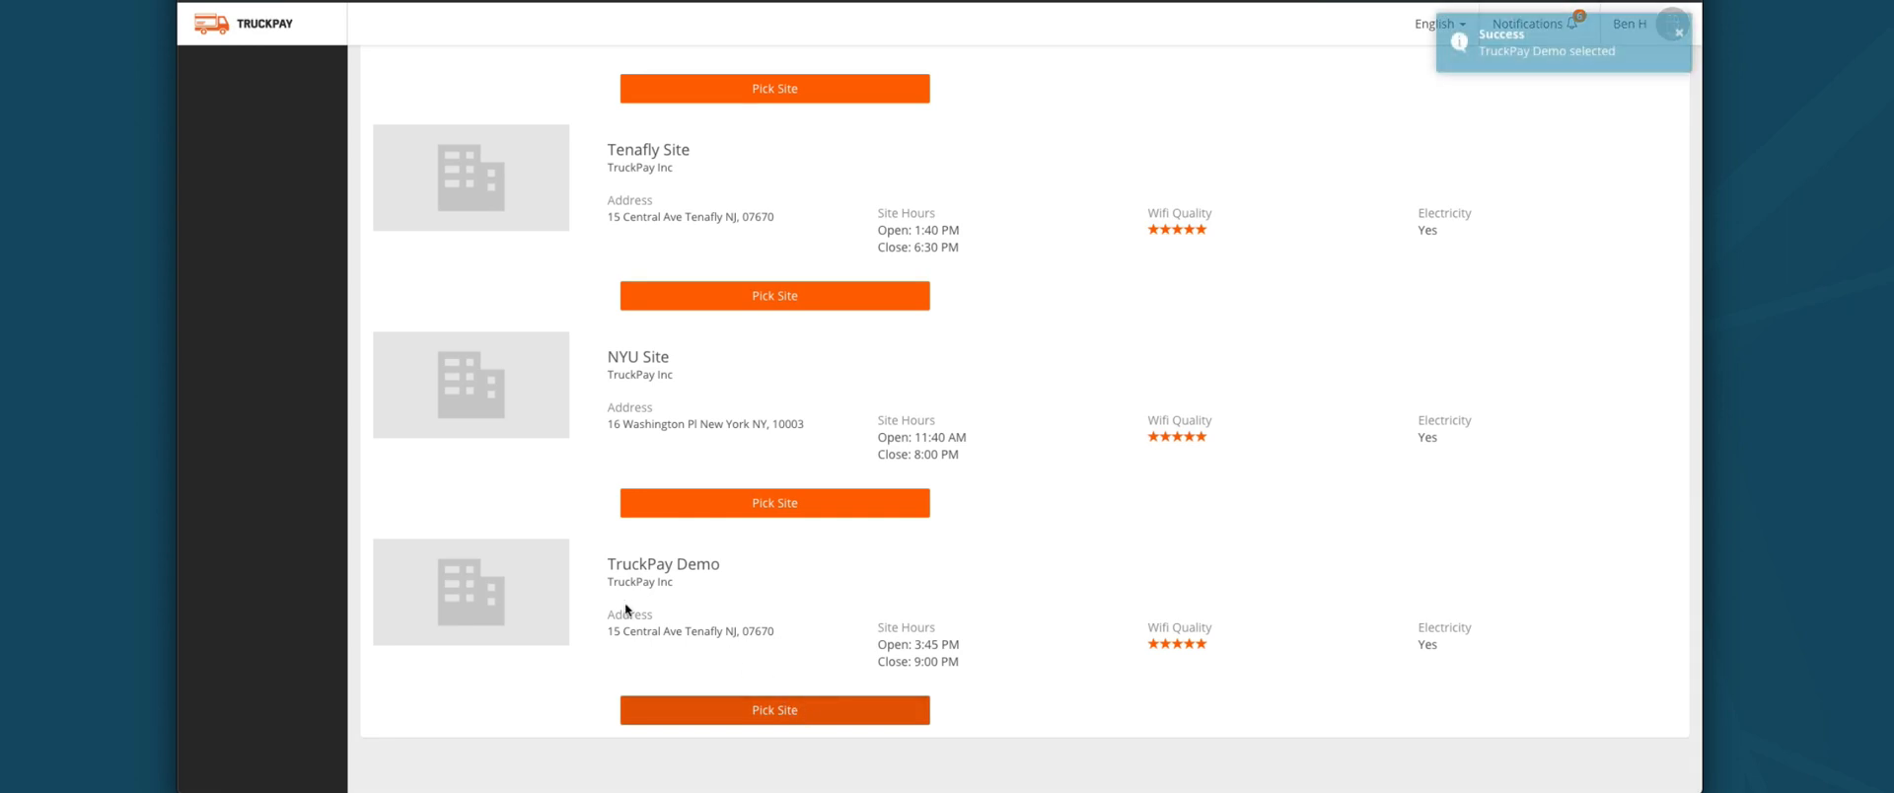
pyautogui.scroll(12, 786, 415)
pyautogui.scroll(2, 786, 418)
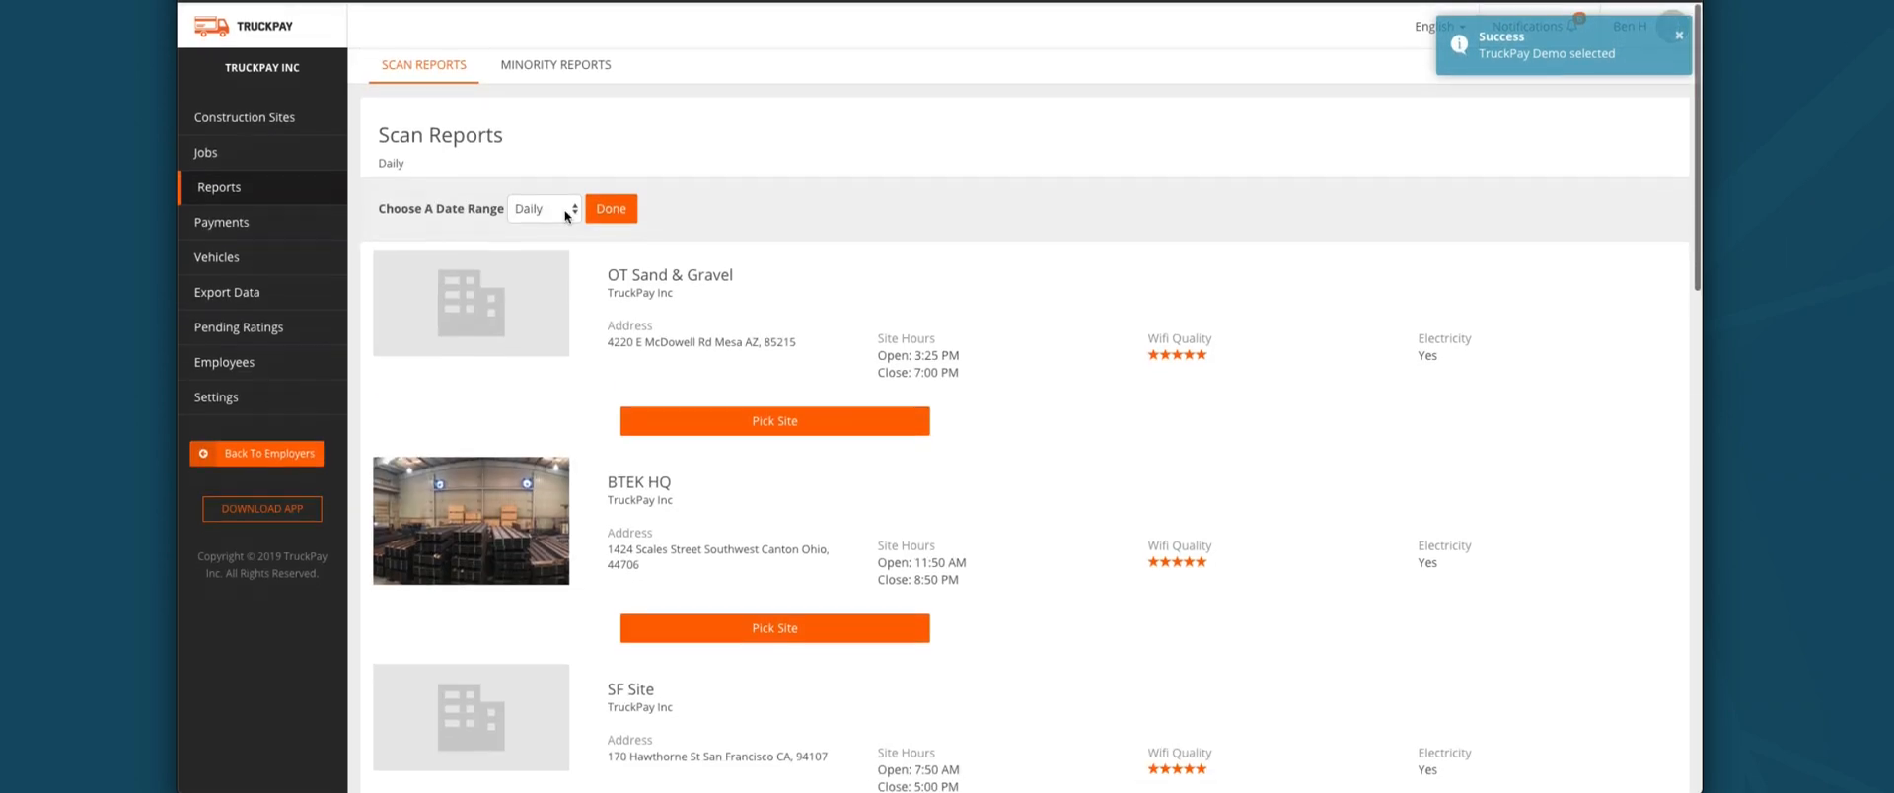
pyautogui.click(625, 206)
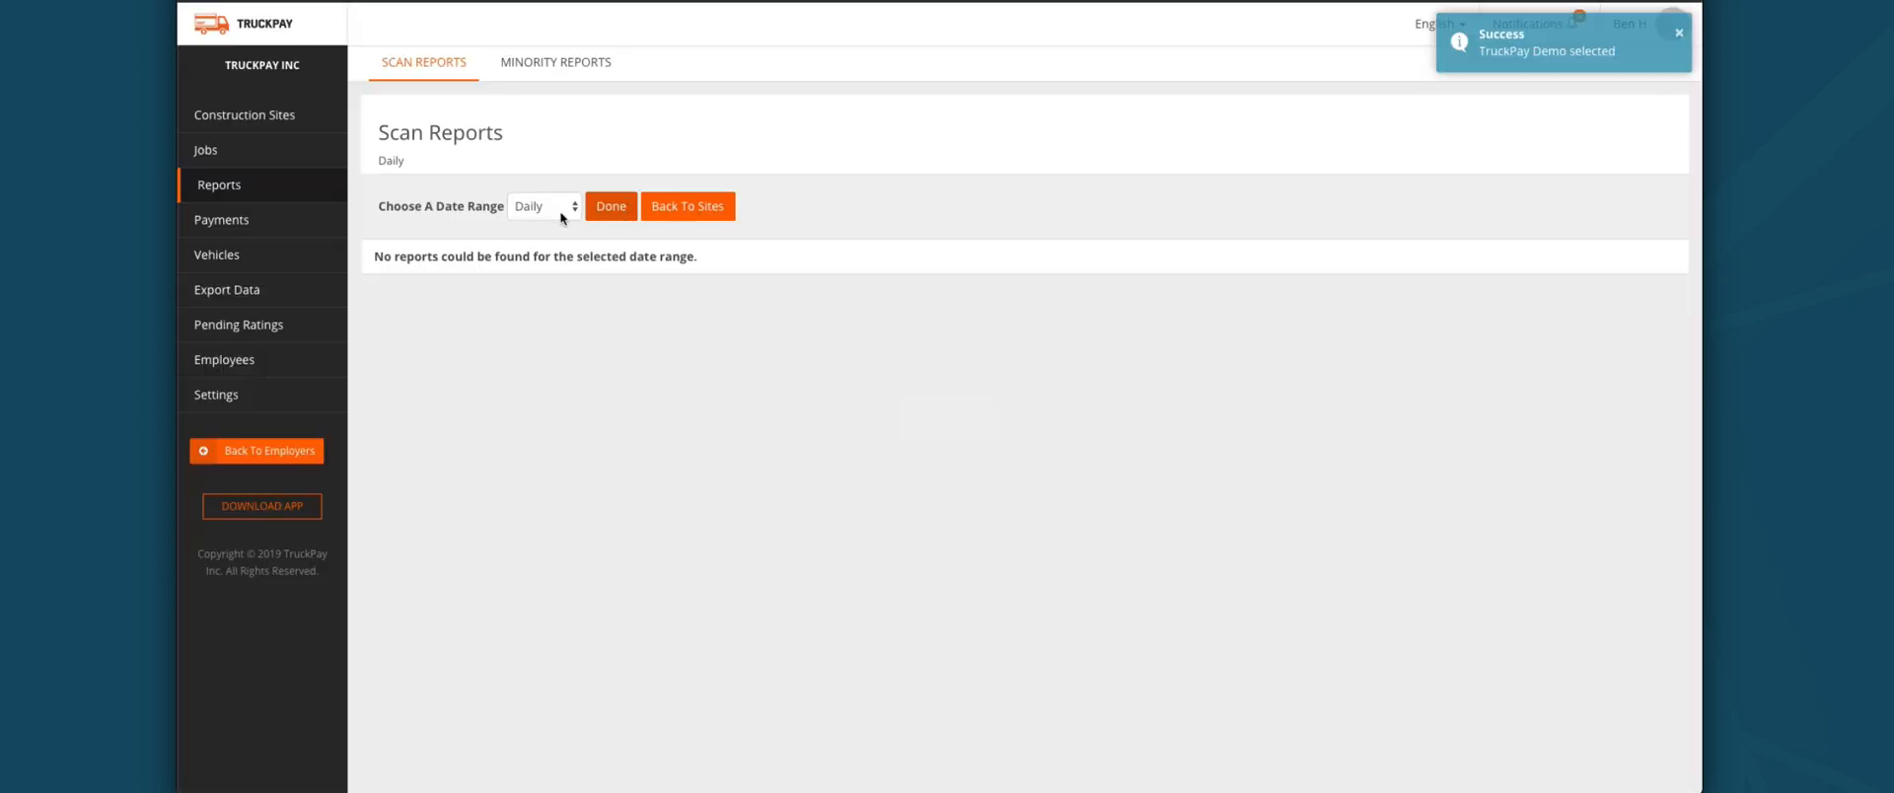
pyautogui.click(312, 221)
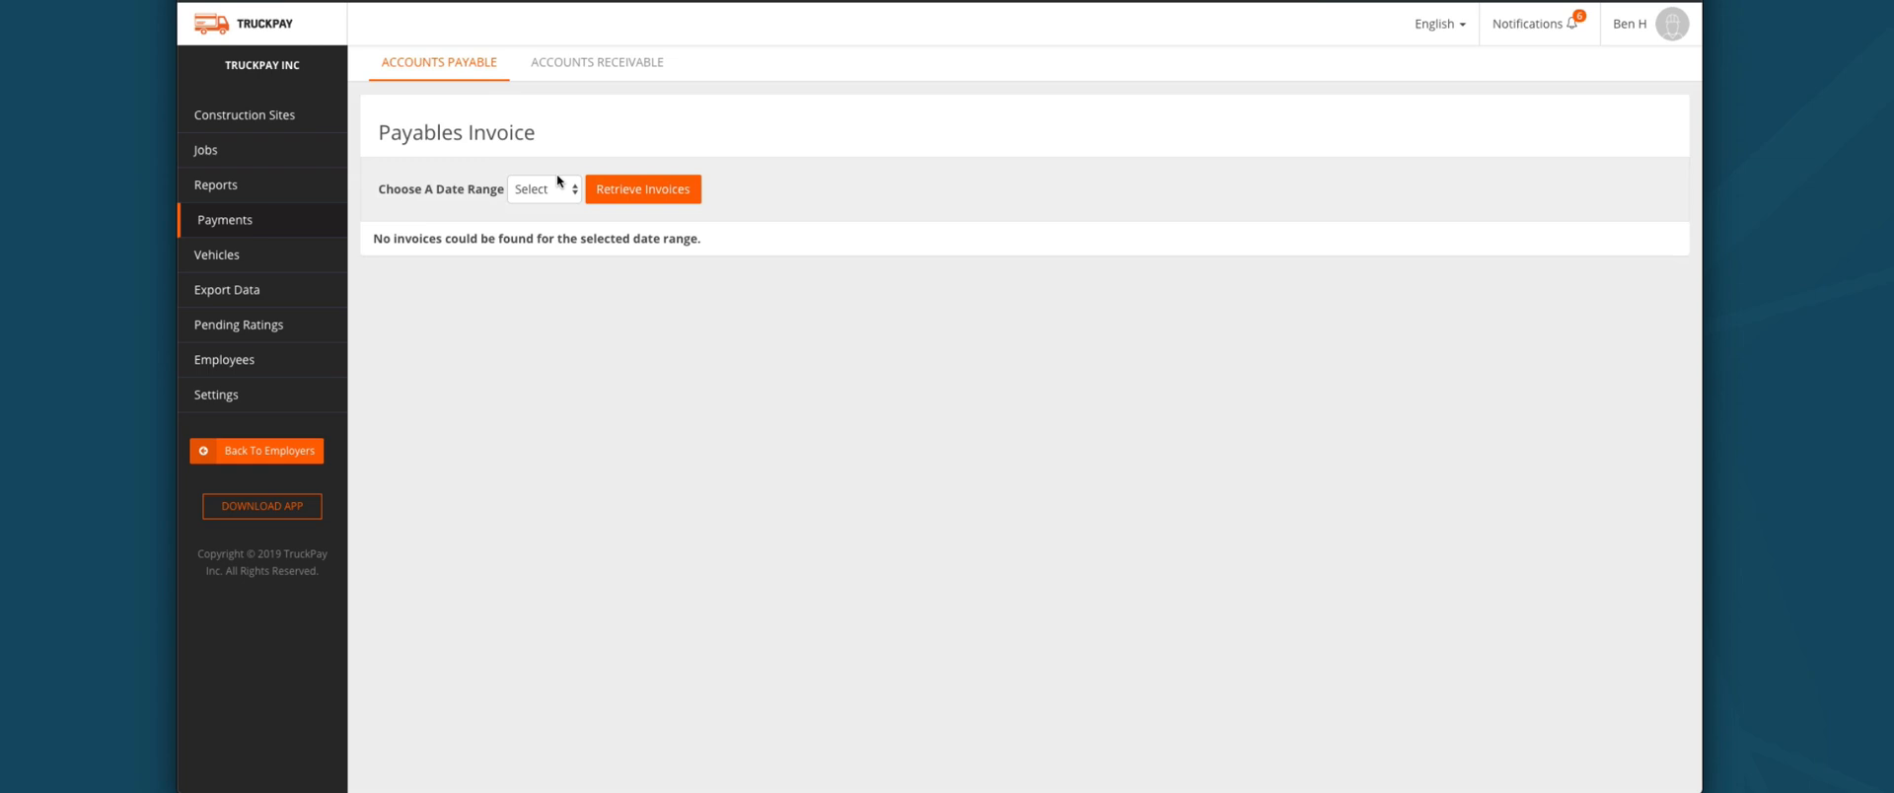
# Step: Retrieve Yearly payable invoices, showing $328.75 over 5 loads with four unpaid
pyautogui.click(558, 183)
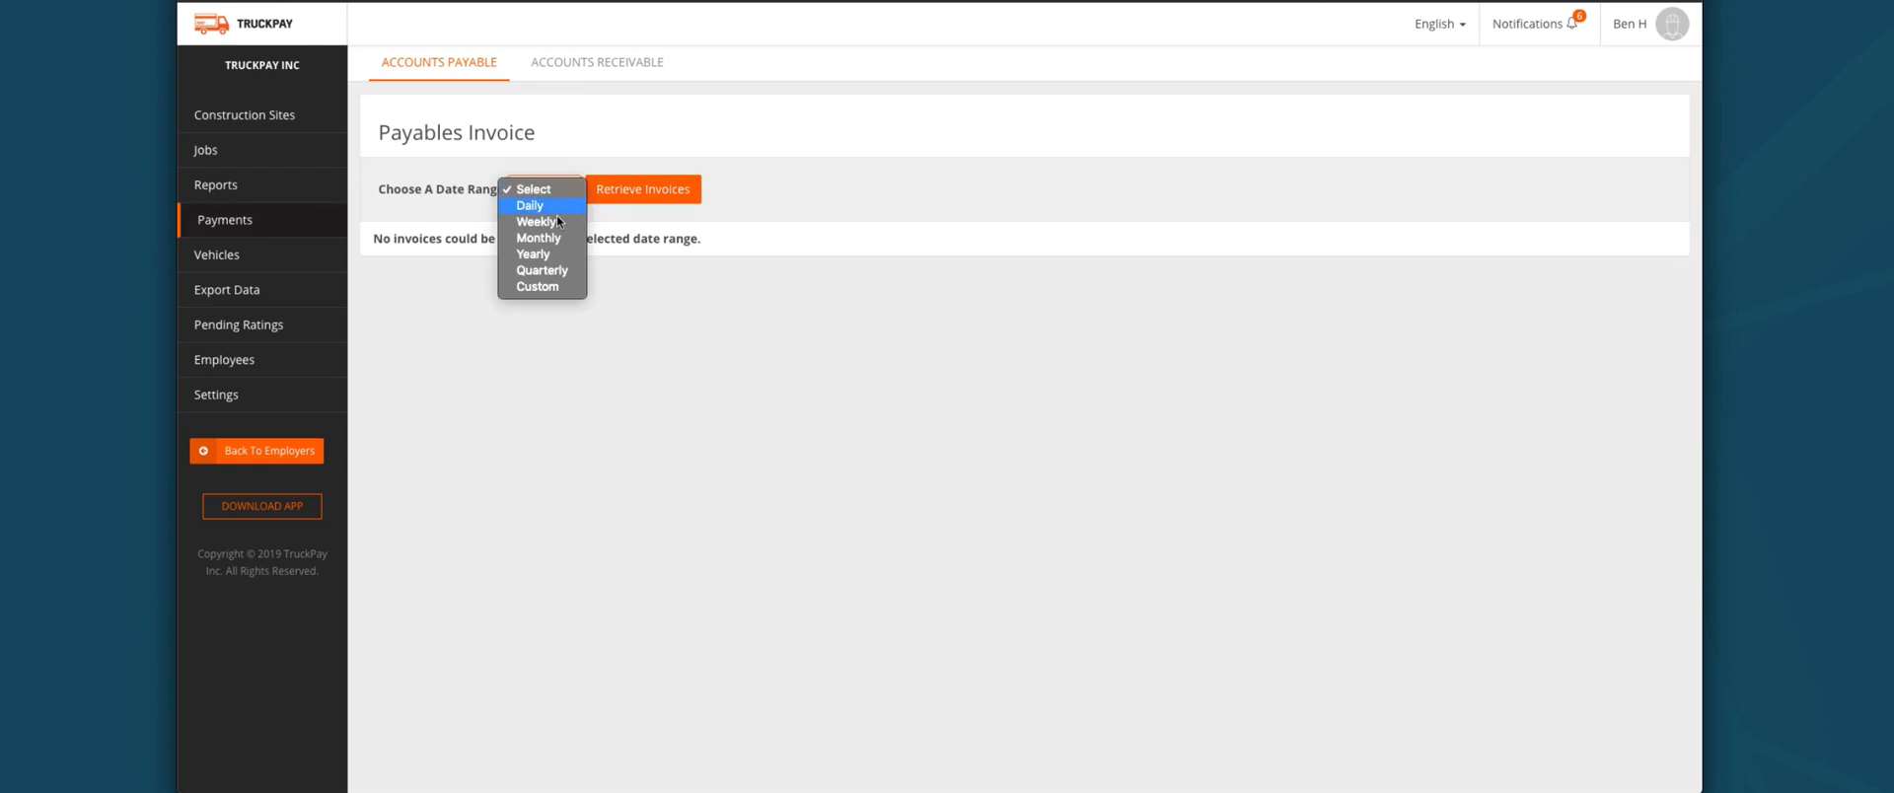
pyautogui.click(545, 256)
pyautogui.click(639, 201)
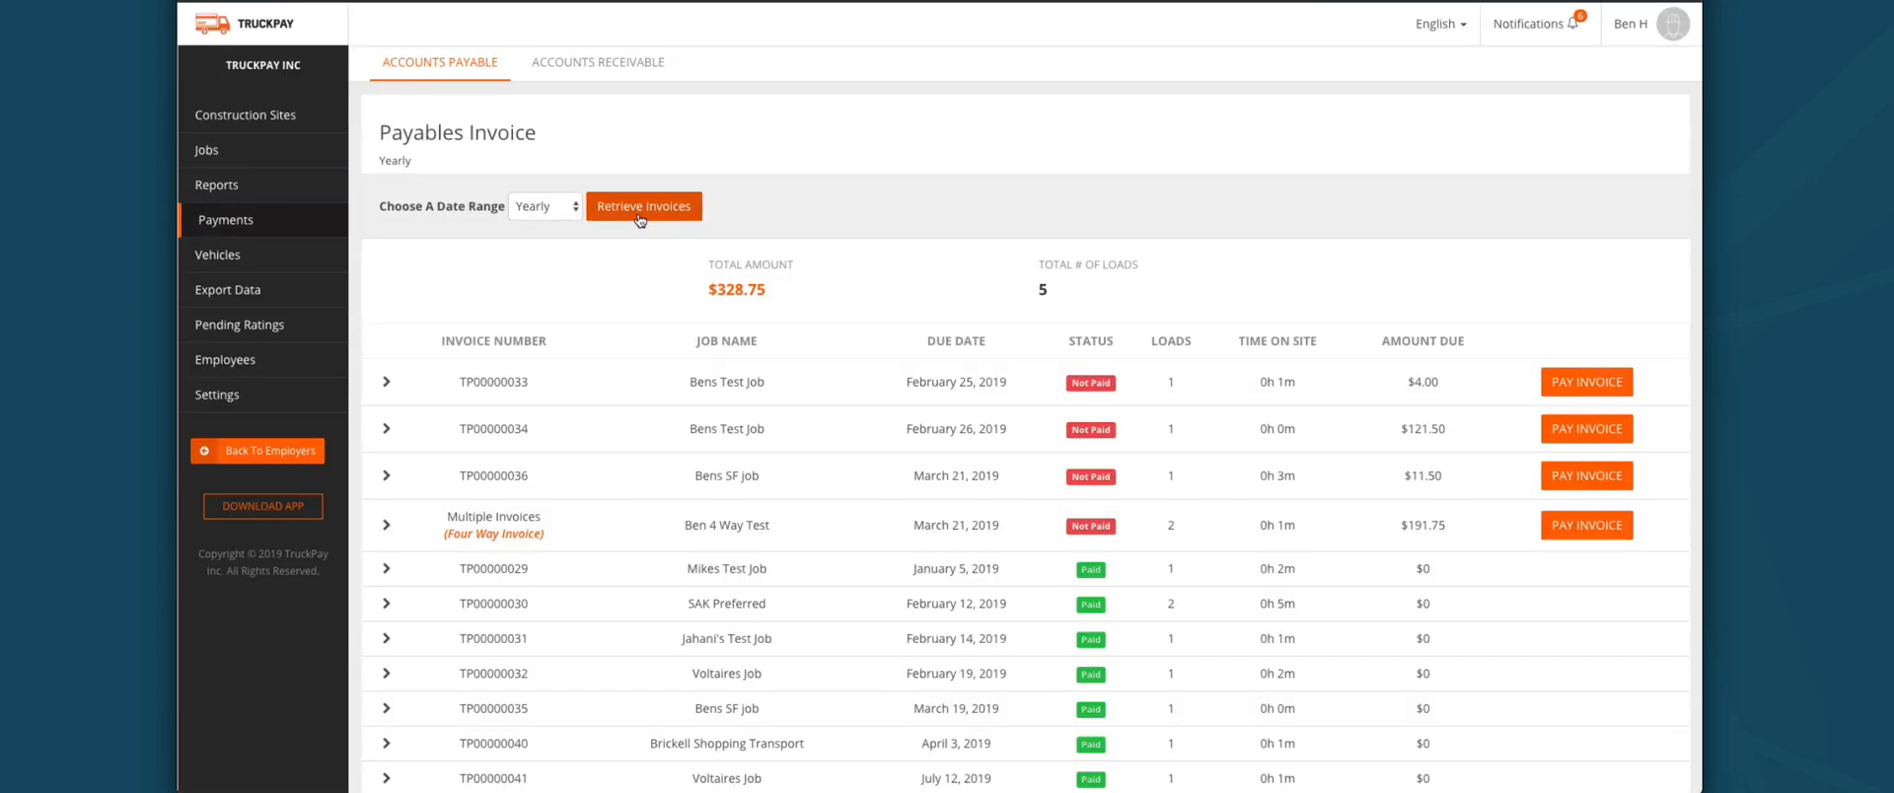
pyautogui.scroll(-2, 651, 291)
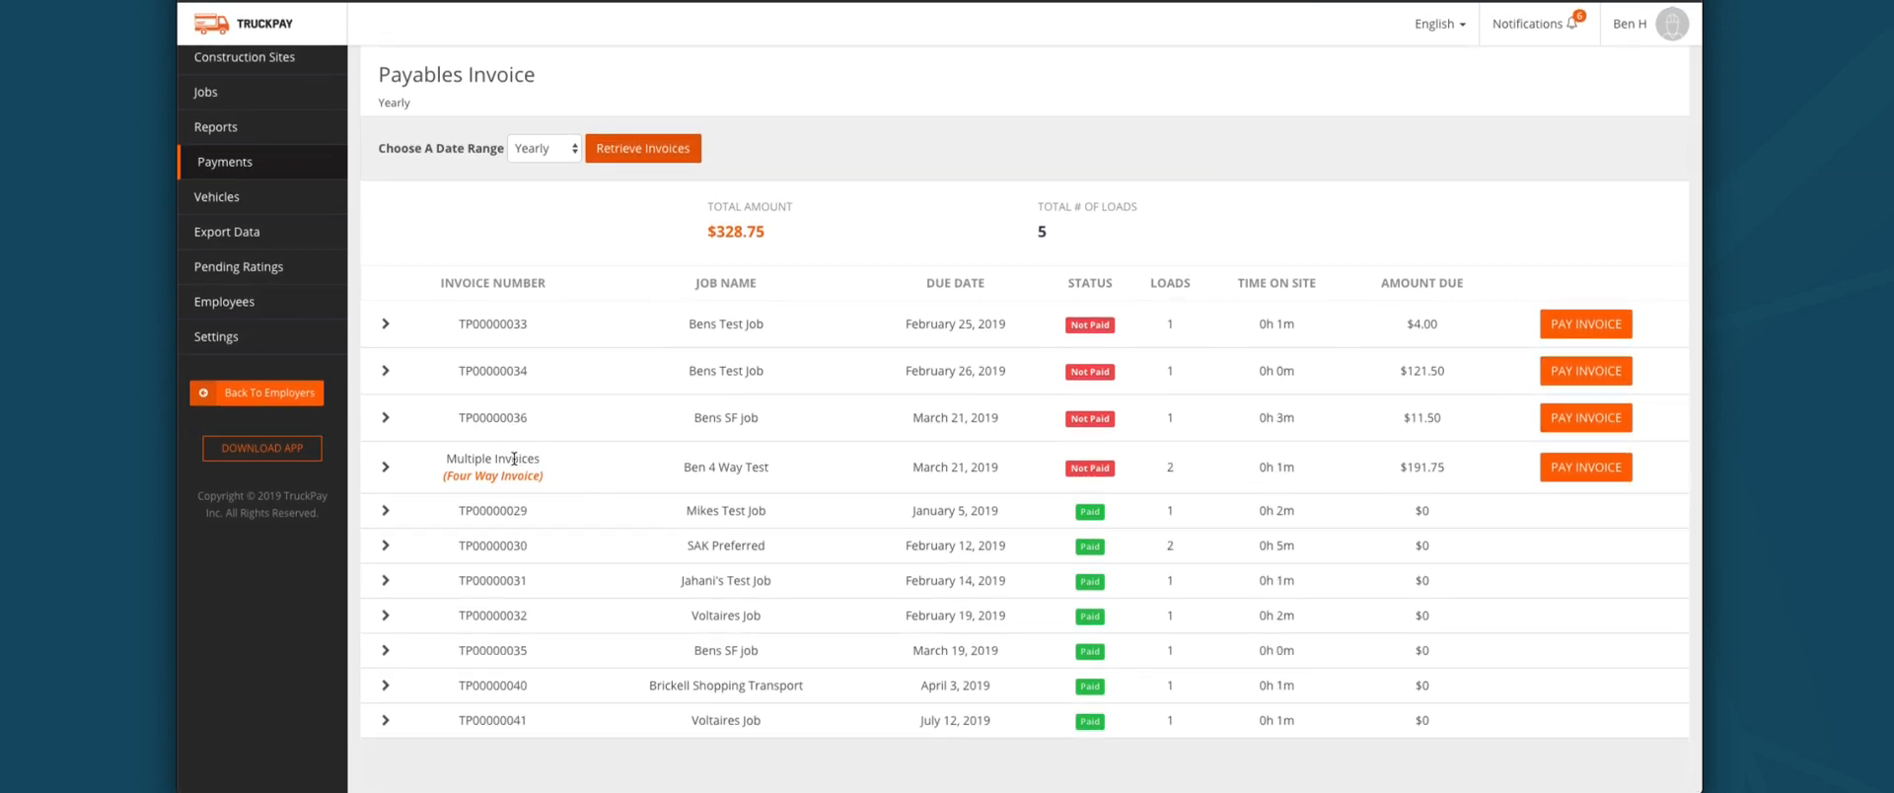
pyautogui.scroll(1, 496, 486)
pyautogui.scroll(-1, 537, 620)
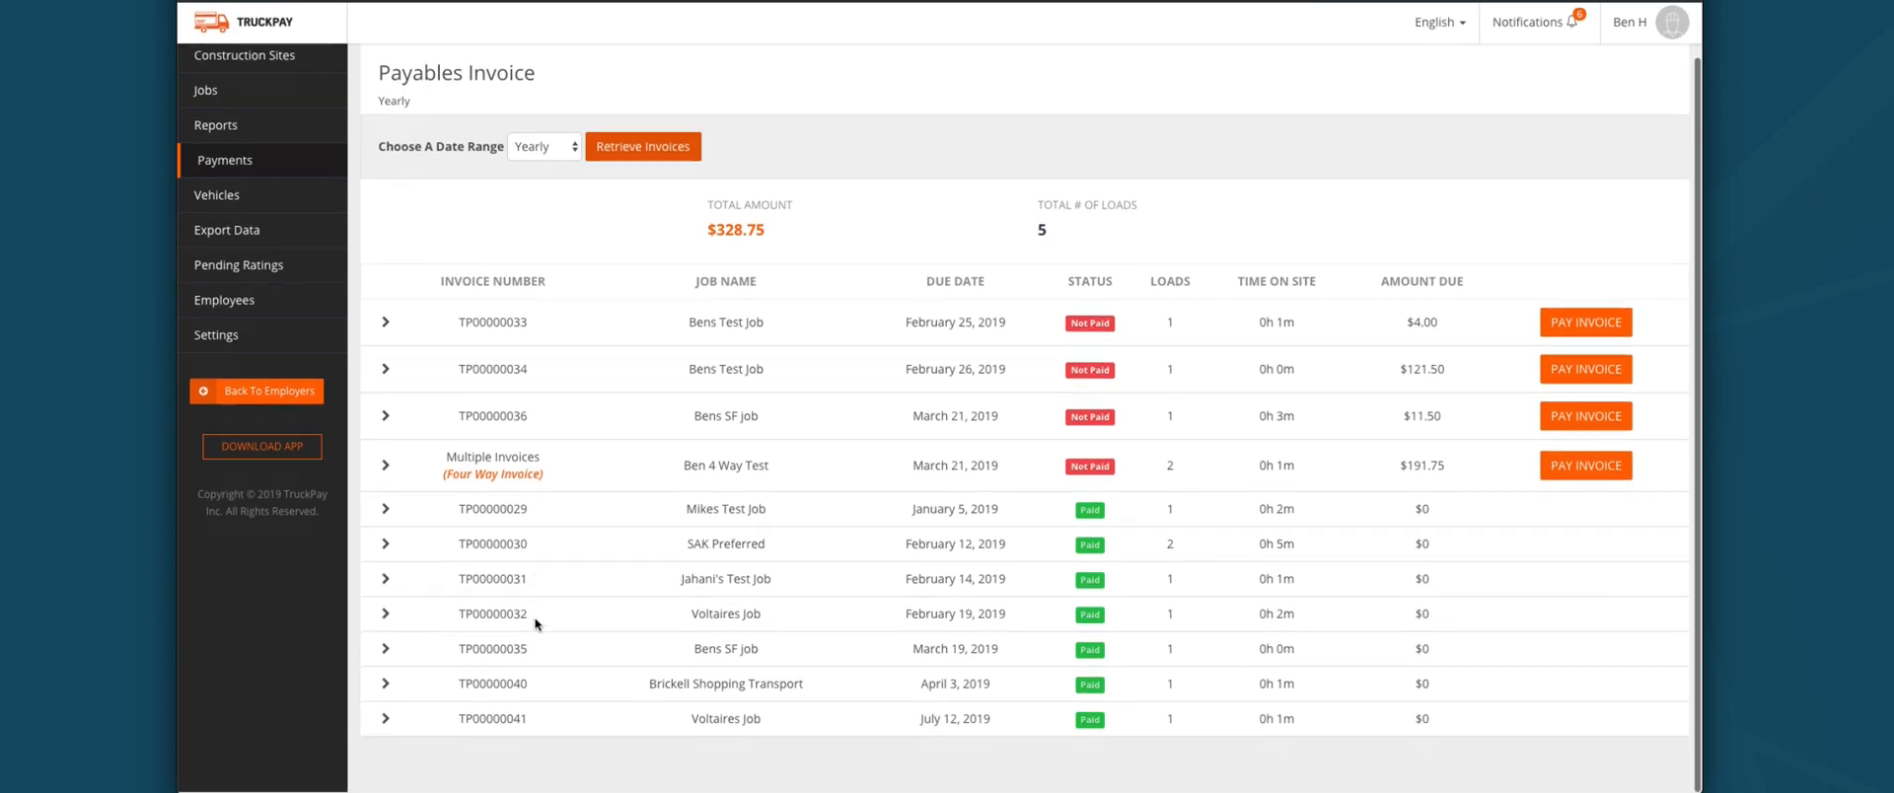
# Step: Expand paid invoice TP00000040, scroll through its details, then collapse it
pyautogui.click(384, 687)
pyautogui.scroll(-1, 580, 596)
pyautogui.scroll(-8, 580, 598)
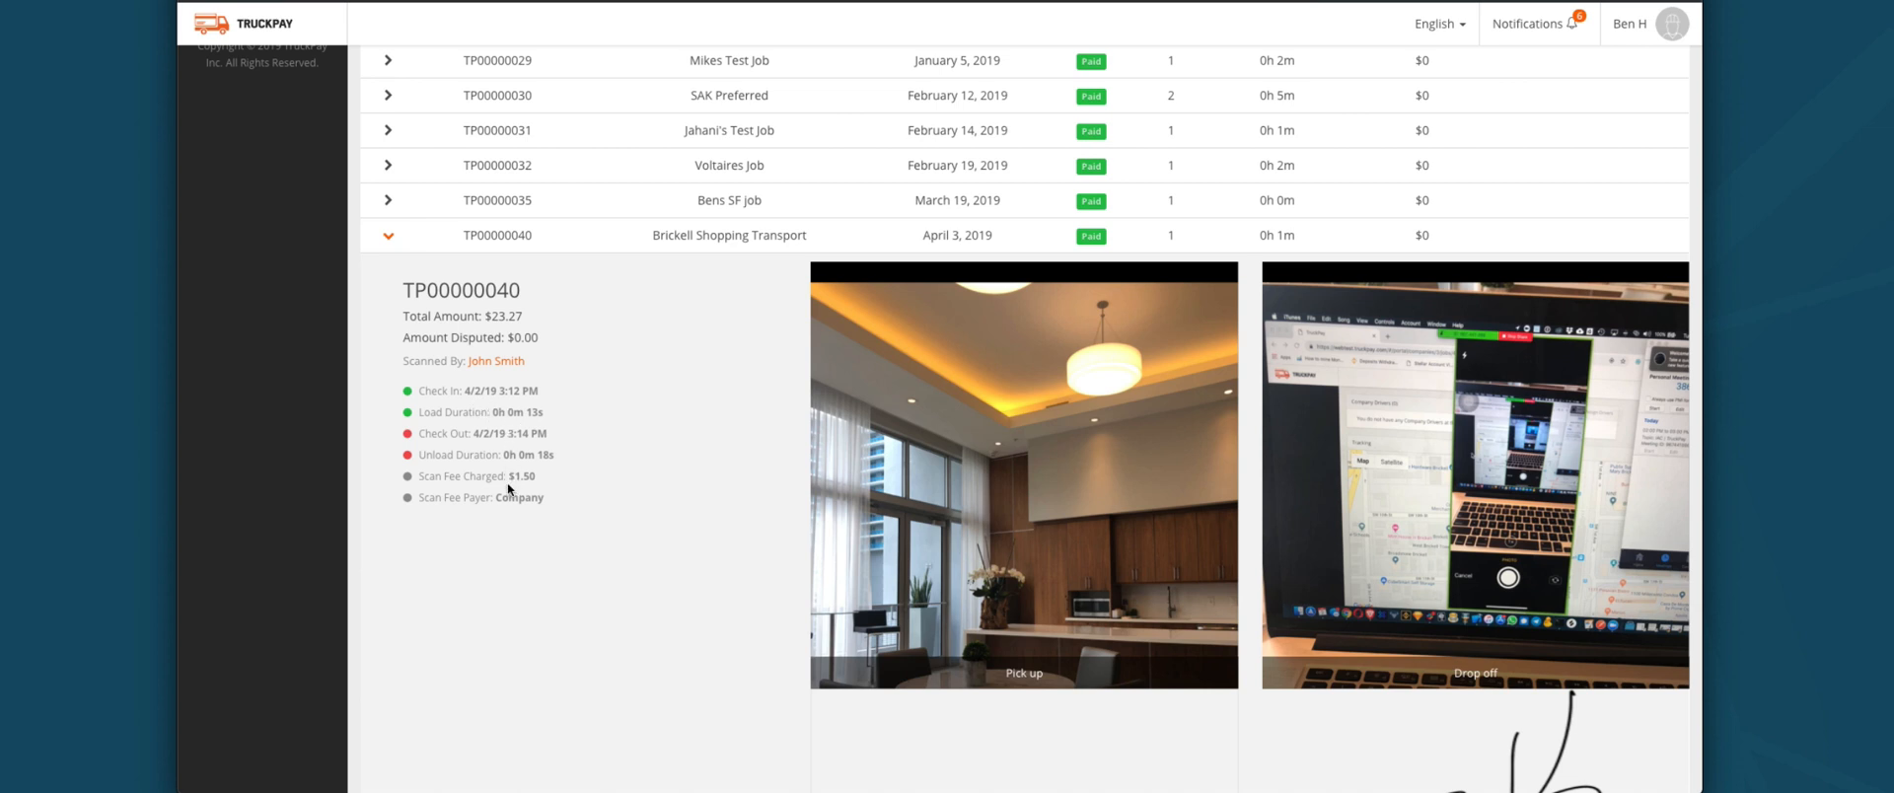
pyautogui.scroll(-2, 982, 580)
pyautogui.scroll(-2, 982, 578)
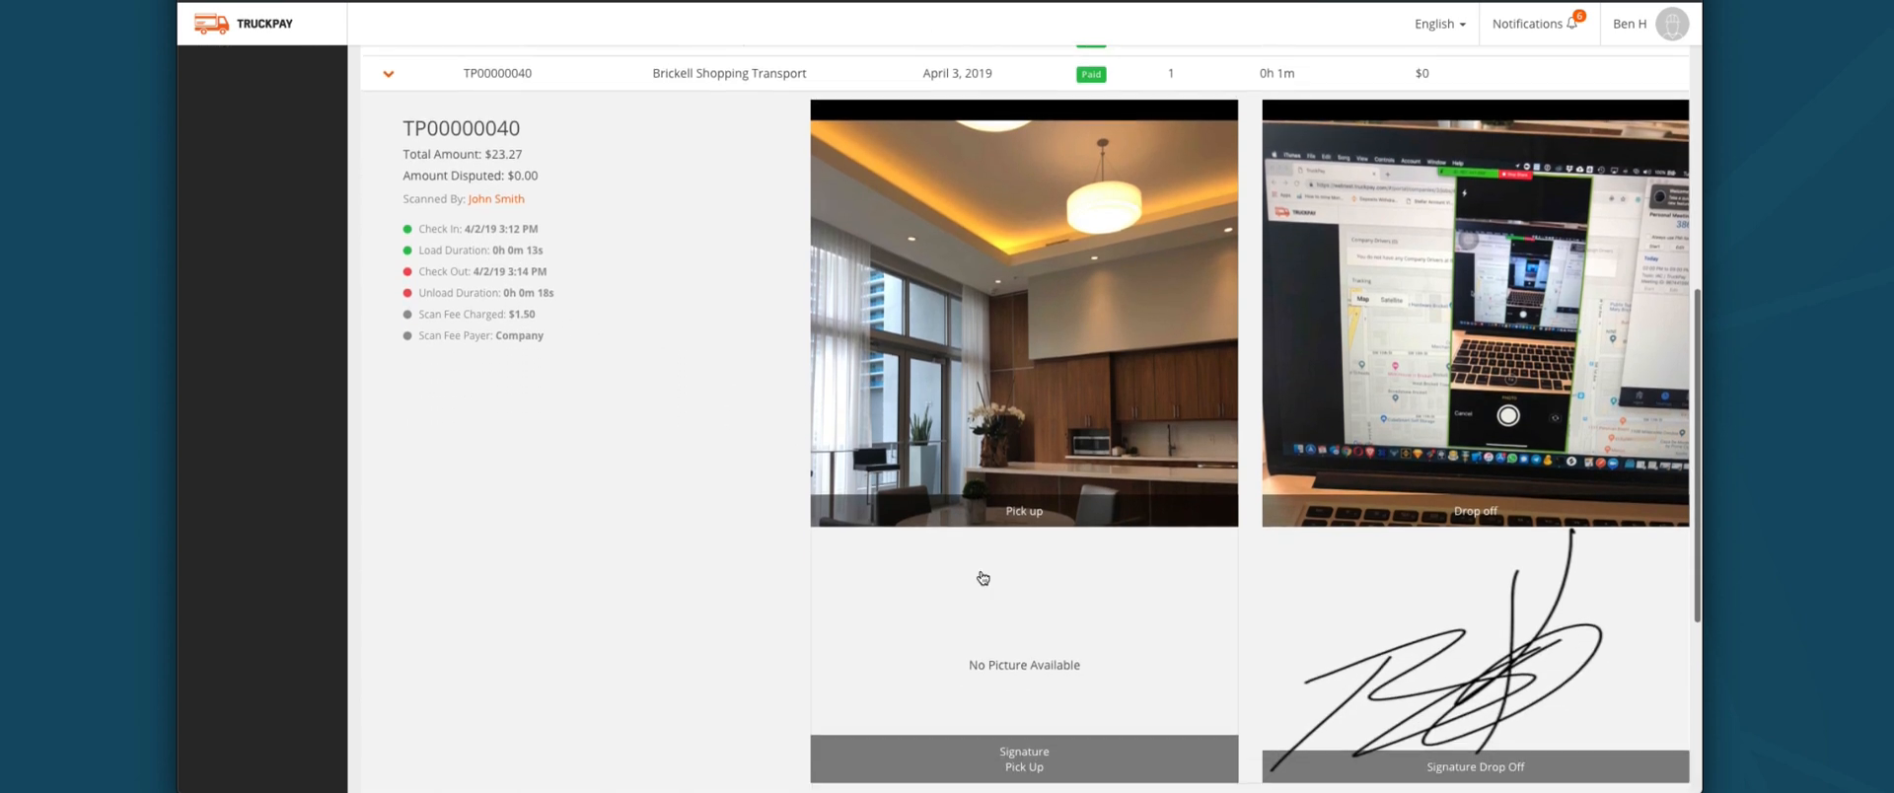
pyautogui.scroll(1, 931, 579)
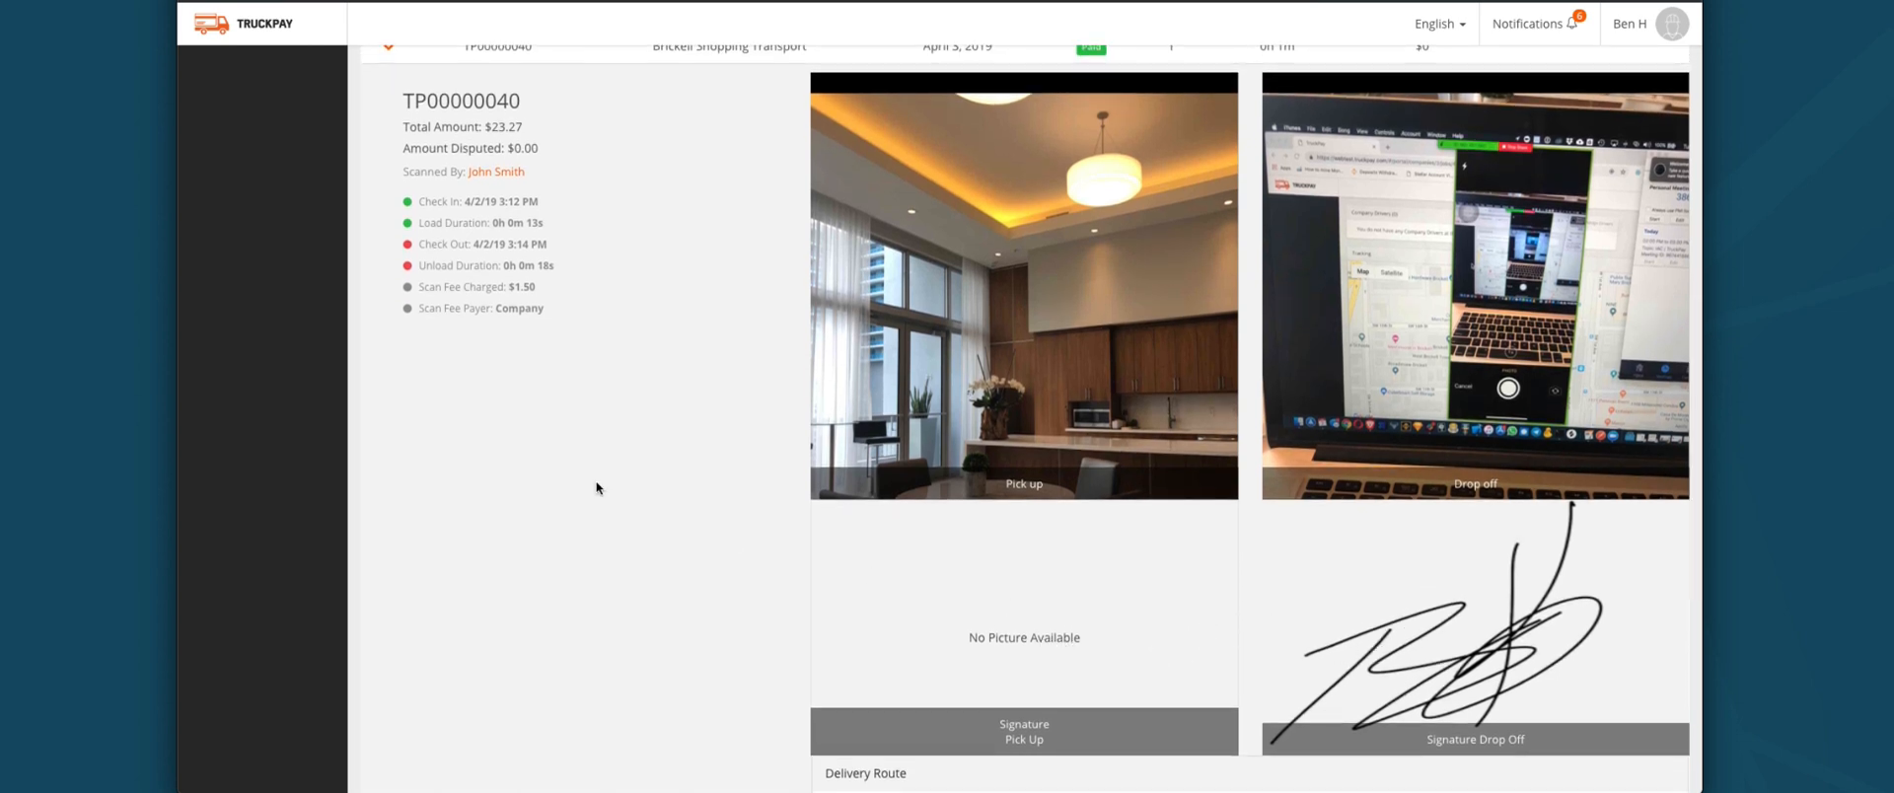
pyautogui.scroll(3, 464, 276)
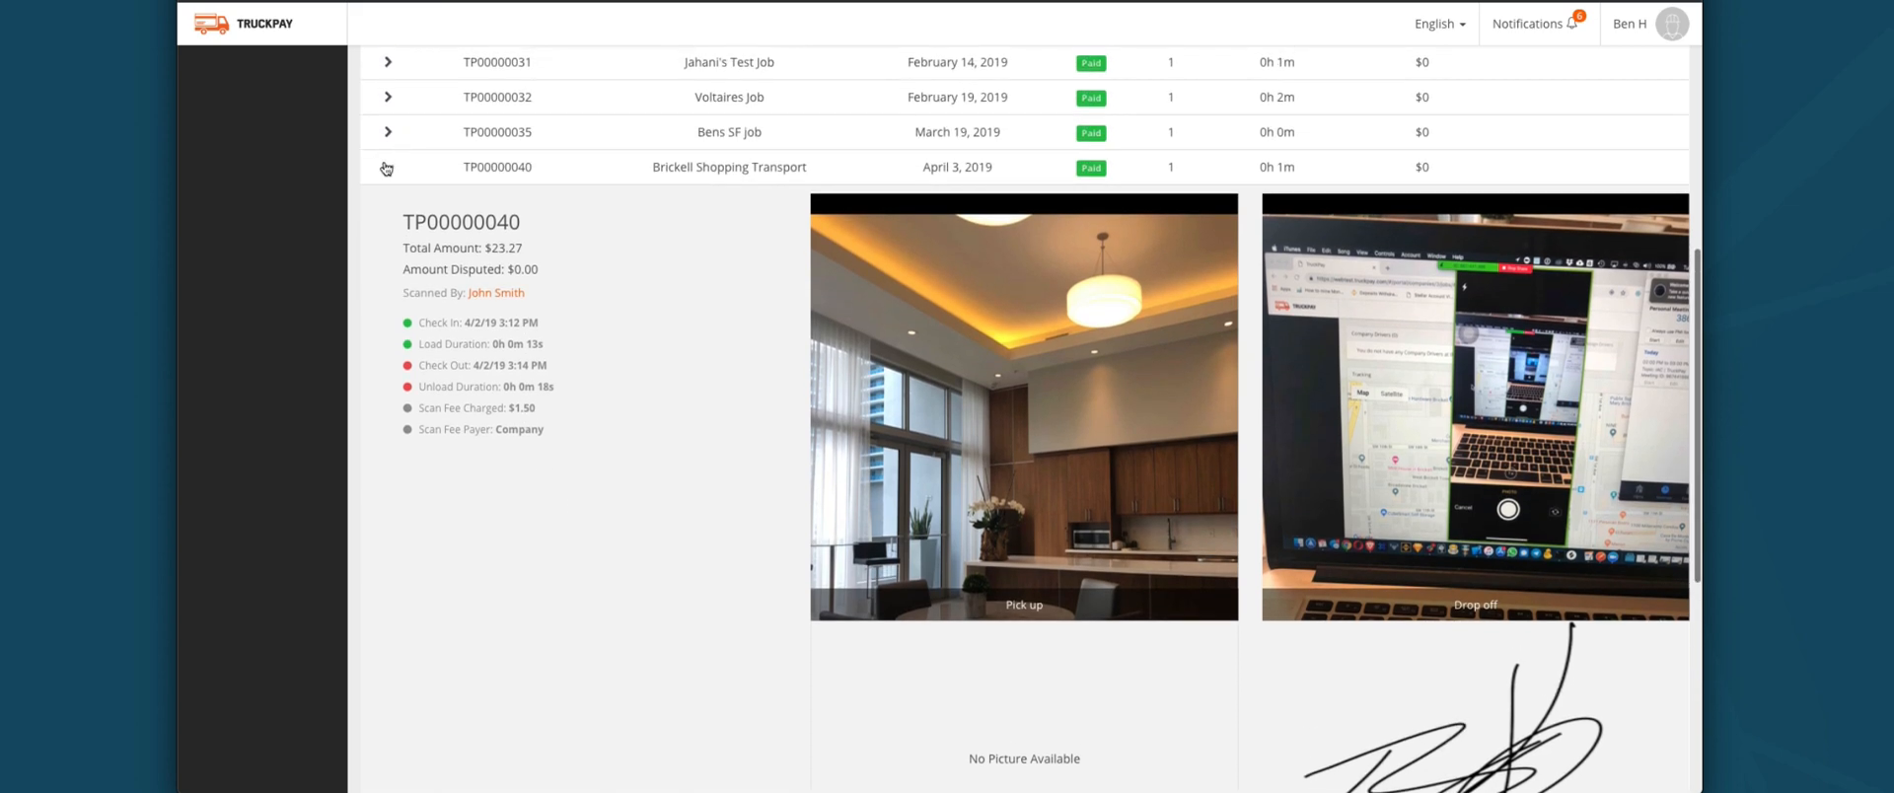
pyautogui.click(386, 165)
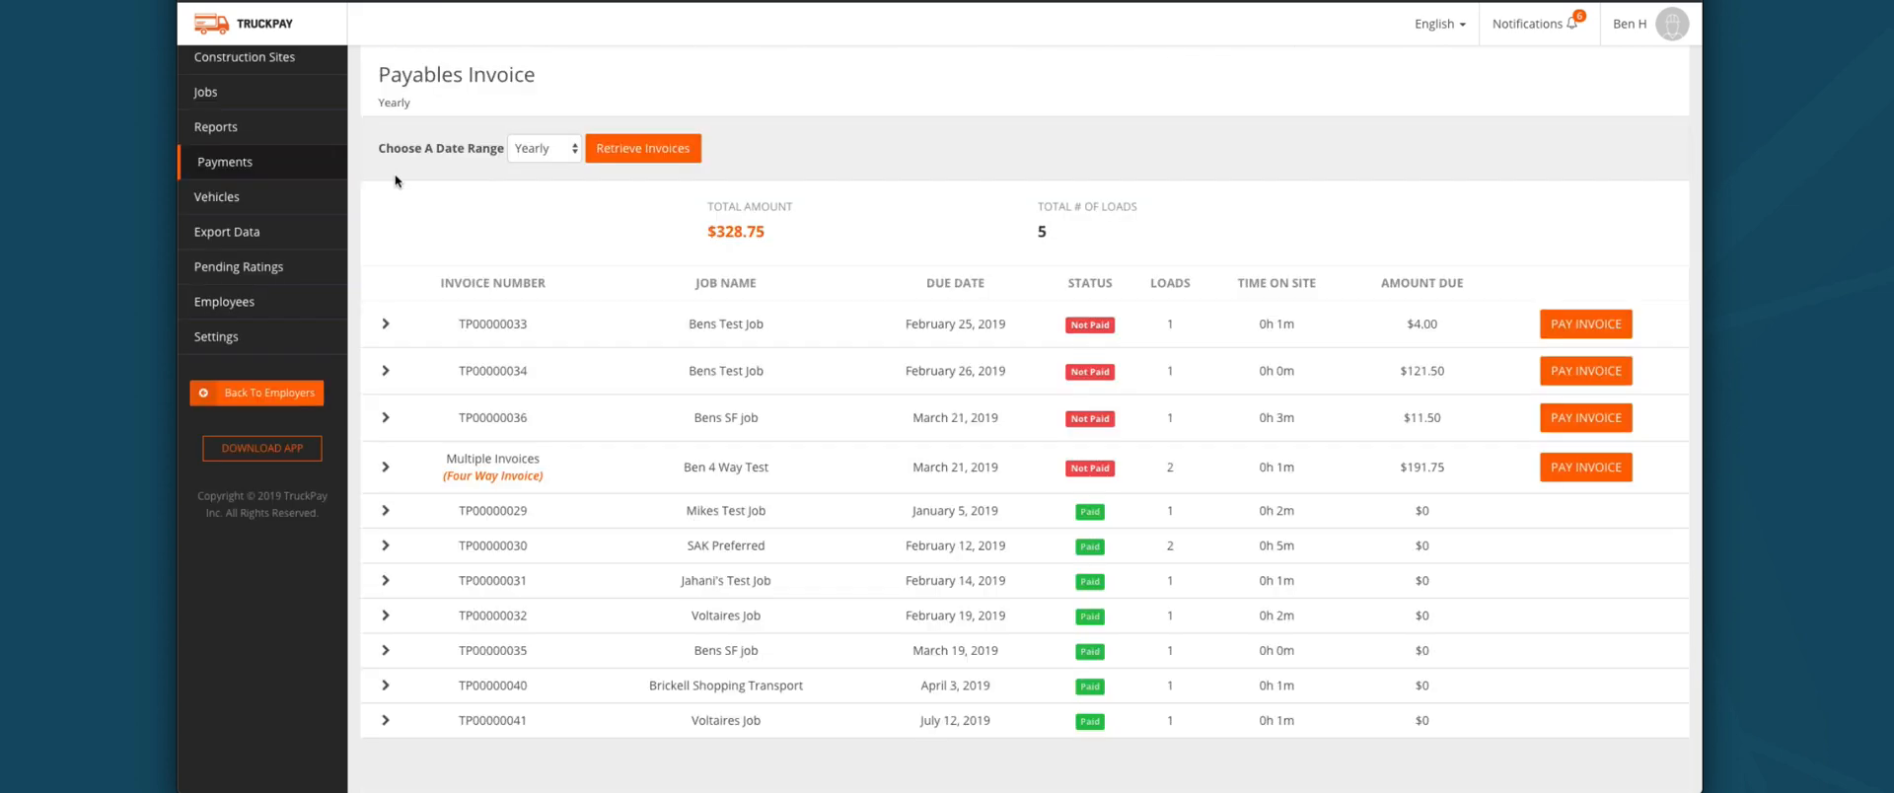
# Step: Expand invoice TP00000041 and scroll to its $72.10 total and delivery route map
pyautogui.click(384, 721)
pyautogui.scroll(-5, 600, 696)
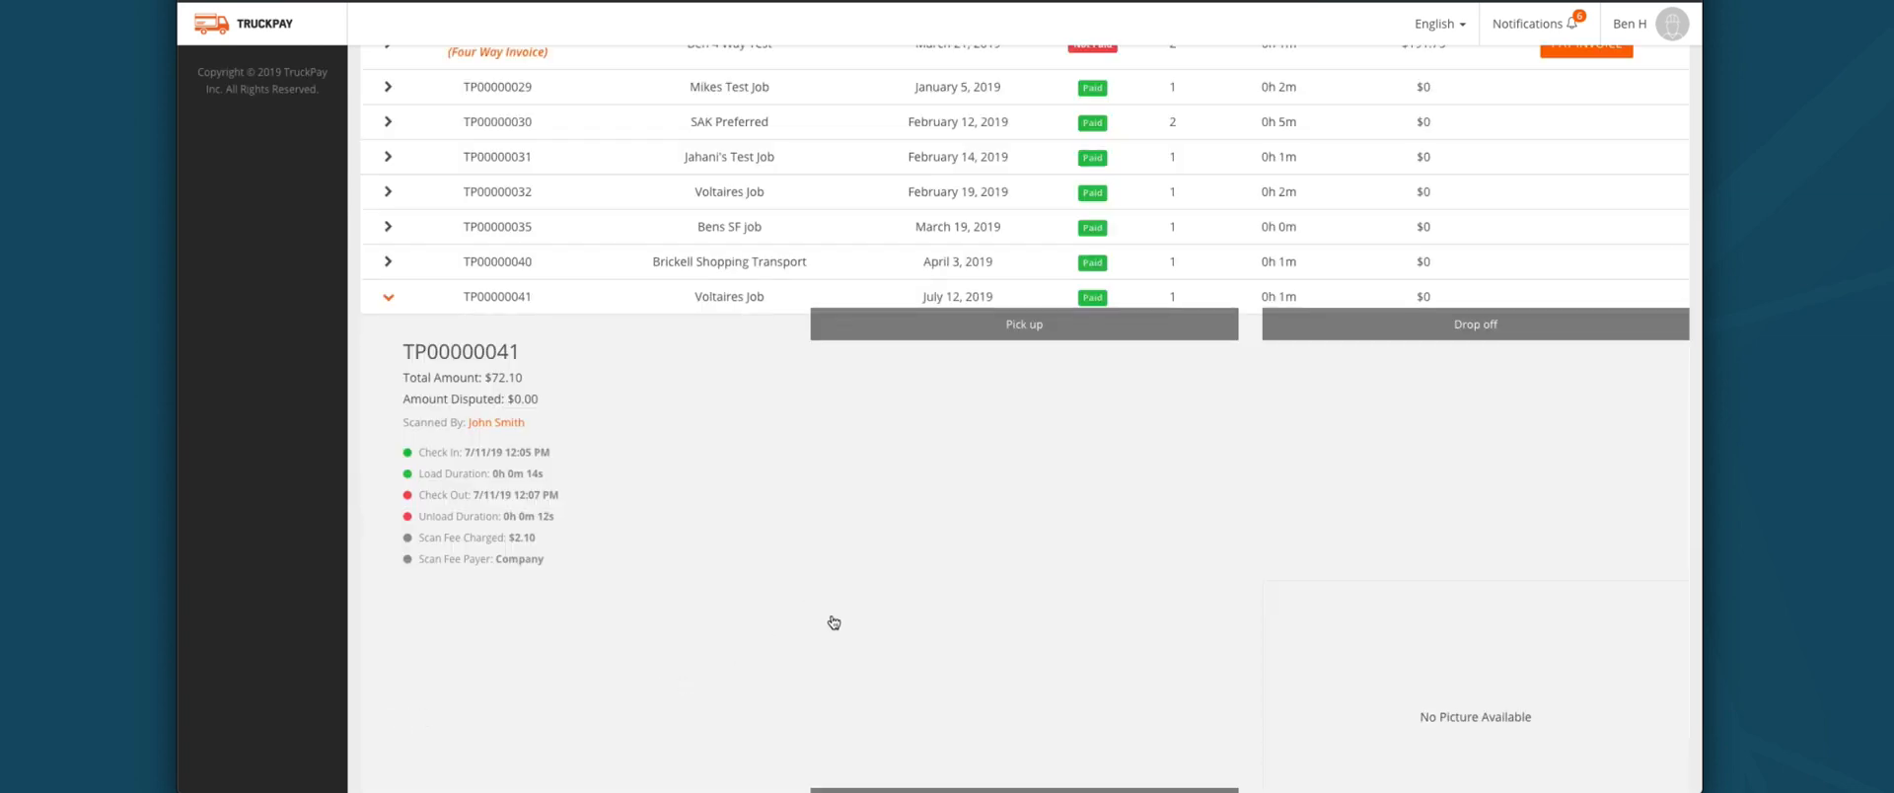
pyautogui.scroll(-1, 833, 621)
pyautogui.scroll(-5, 680, 527)
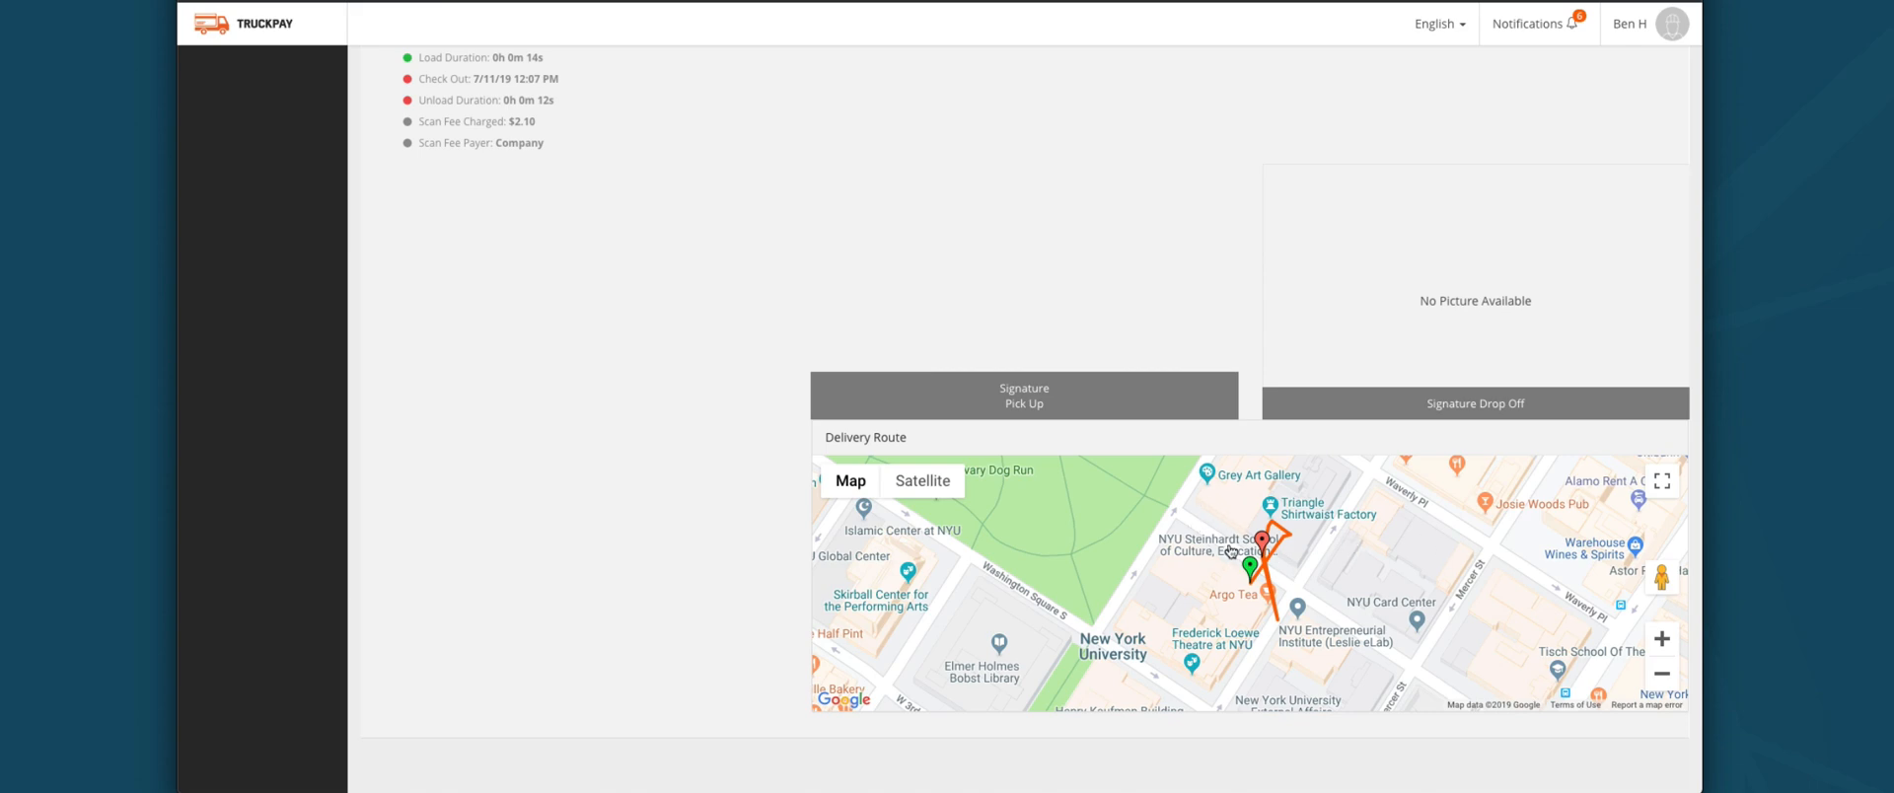
pyautogui.scroll(15, 1026, 490)
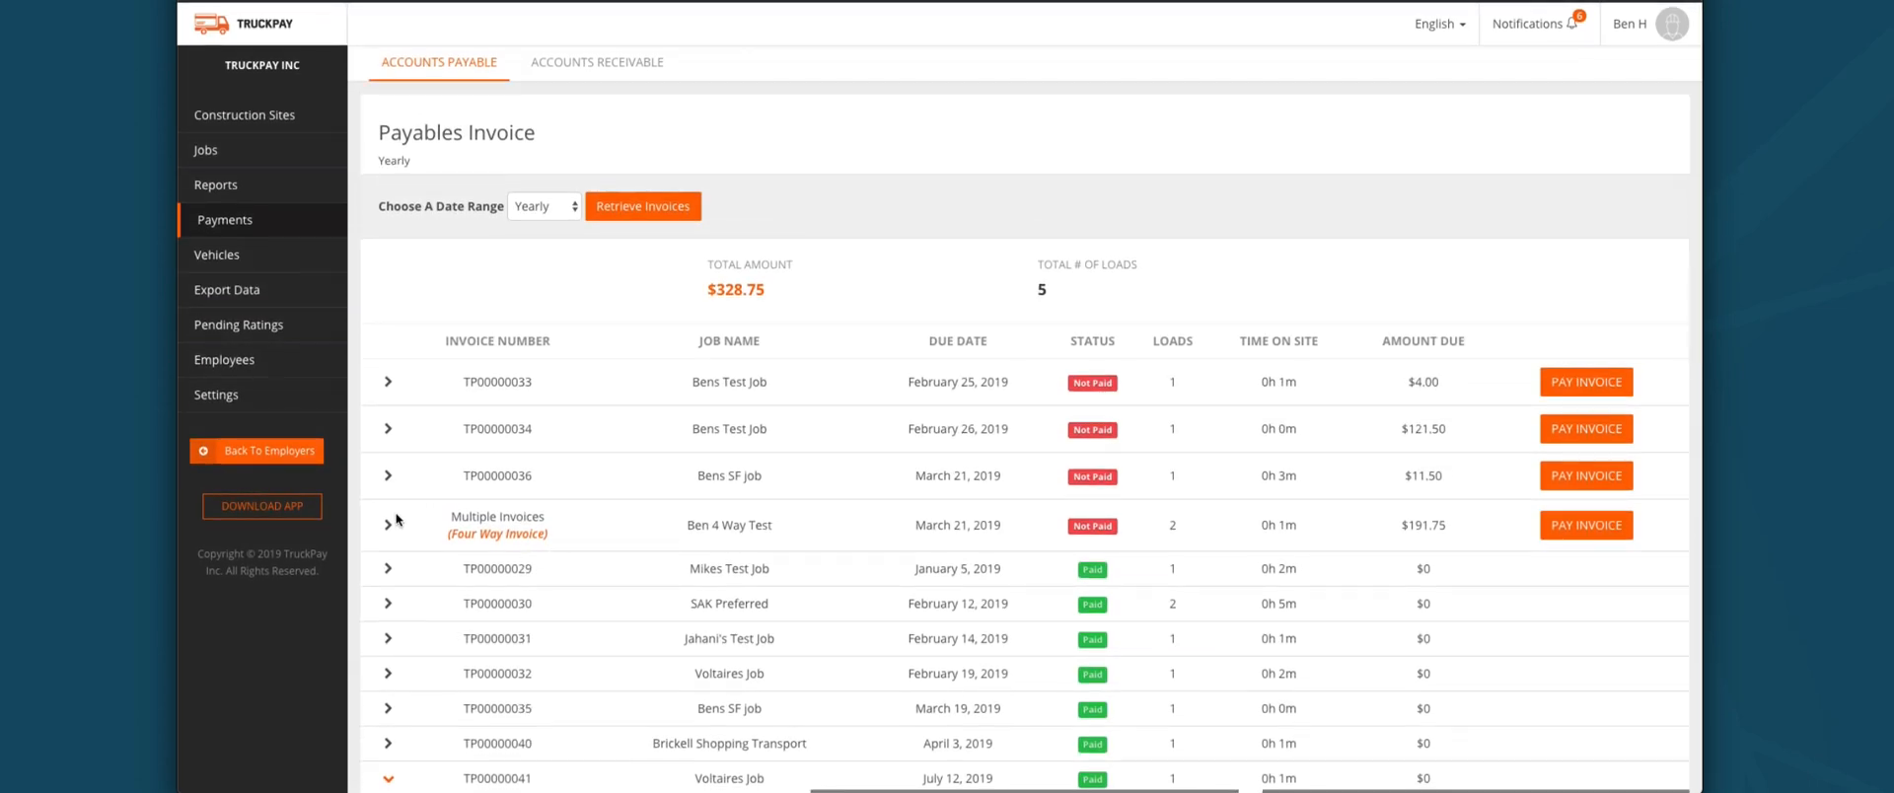
# Step: Retrieve yearly Accounts Receivable invoices, TP00000033 and TP00000039 totalling $0.86, and expand TP00000033
pyautogui.click(389, 385)
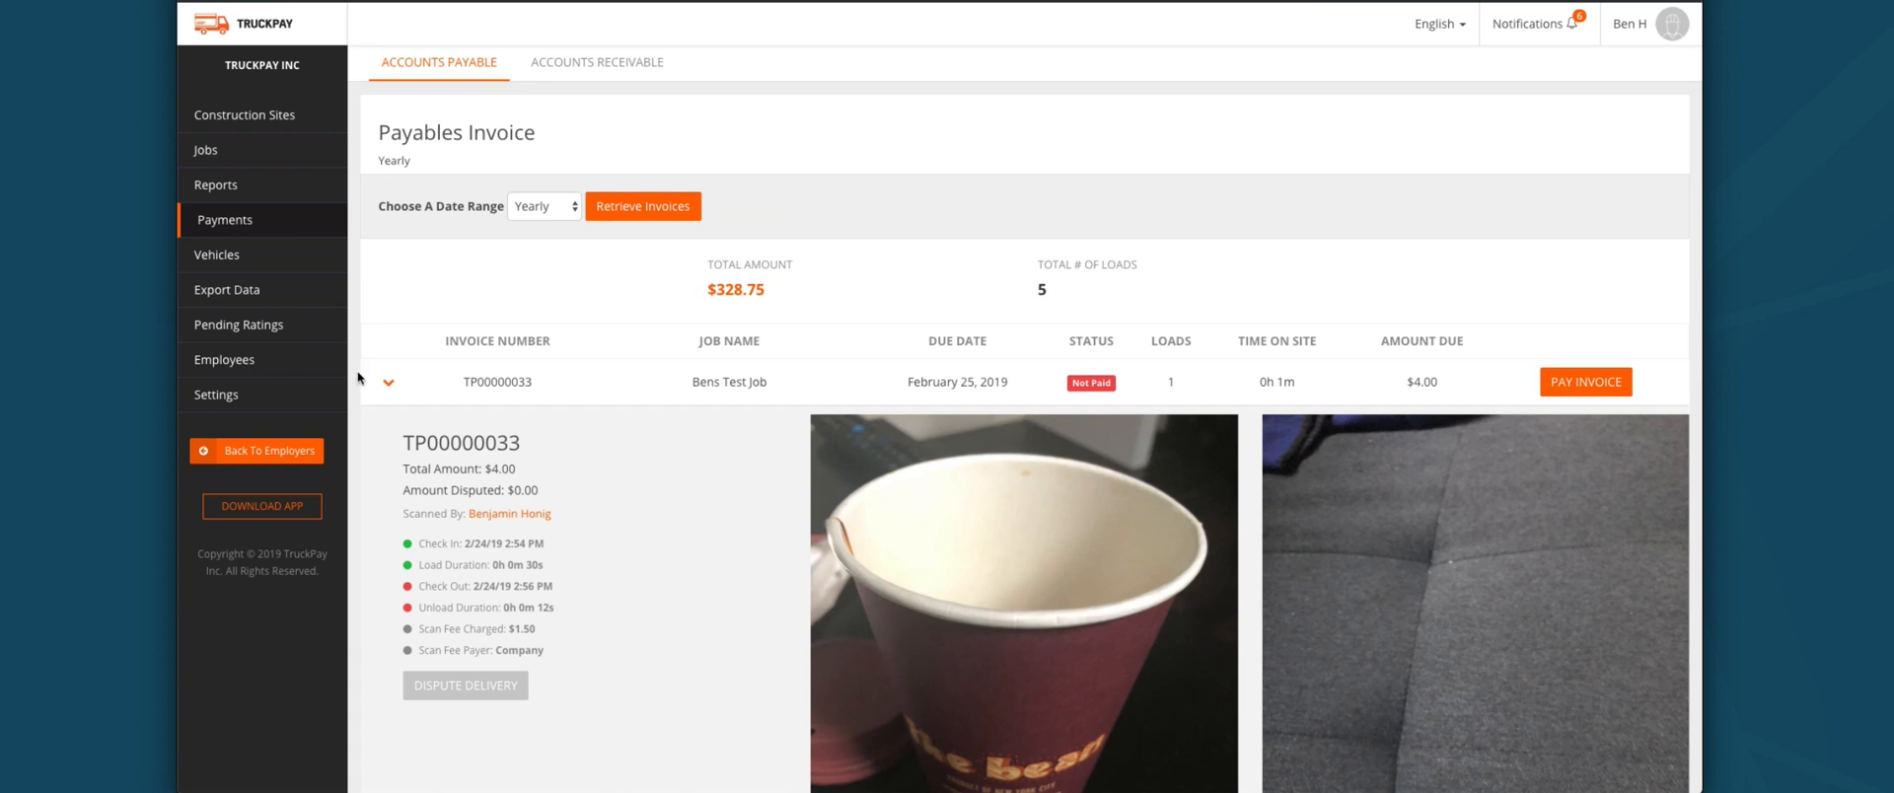
pyautogui.click(390, 385)
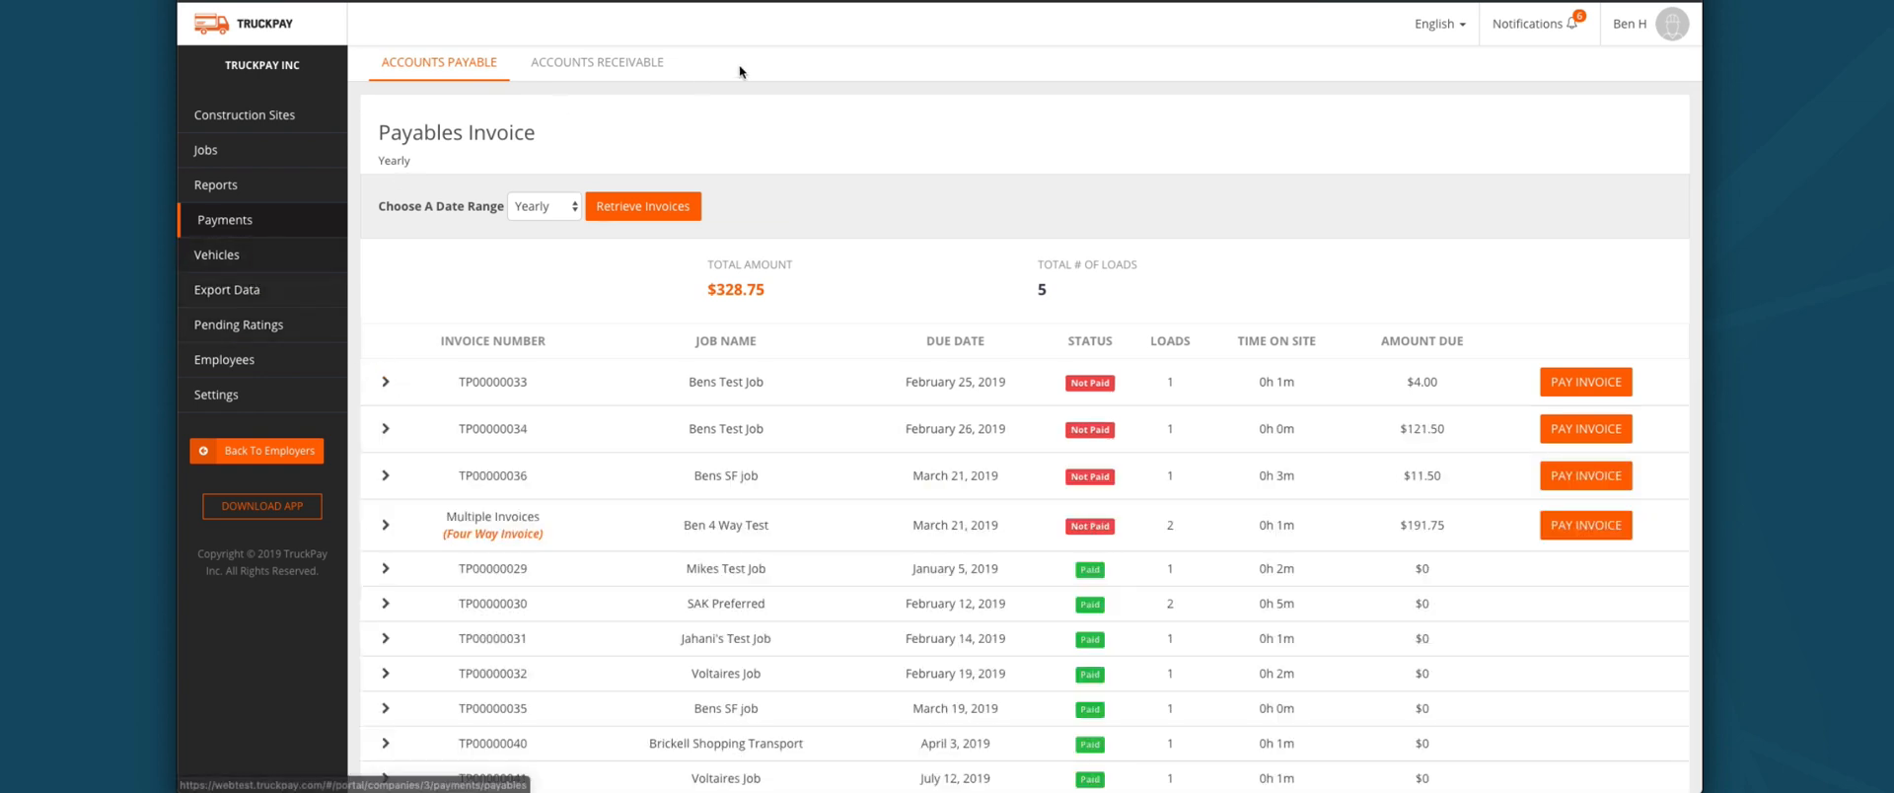
pyautogui.click(618, 69)
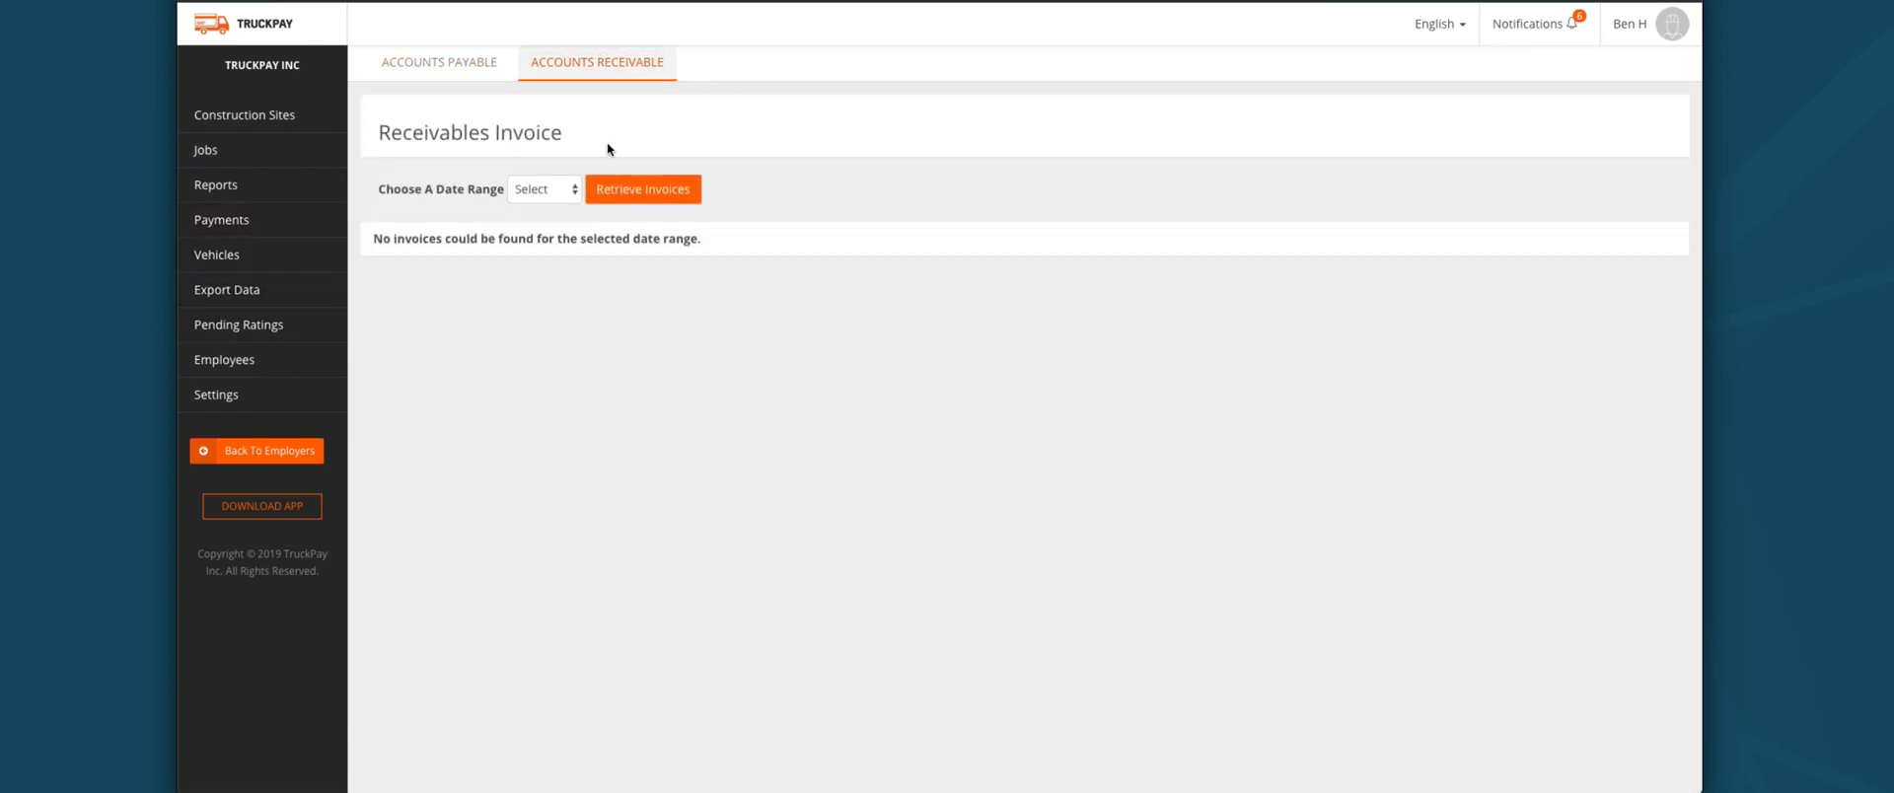
pyautogui.click(537, 190)
pyautogui.click(533, 254)
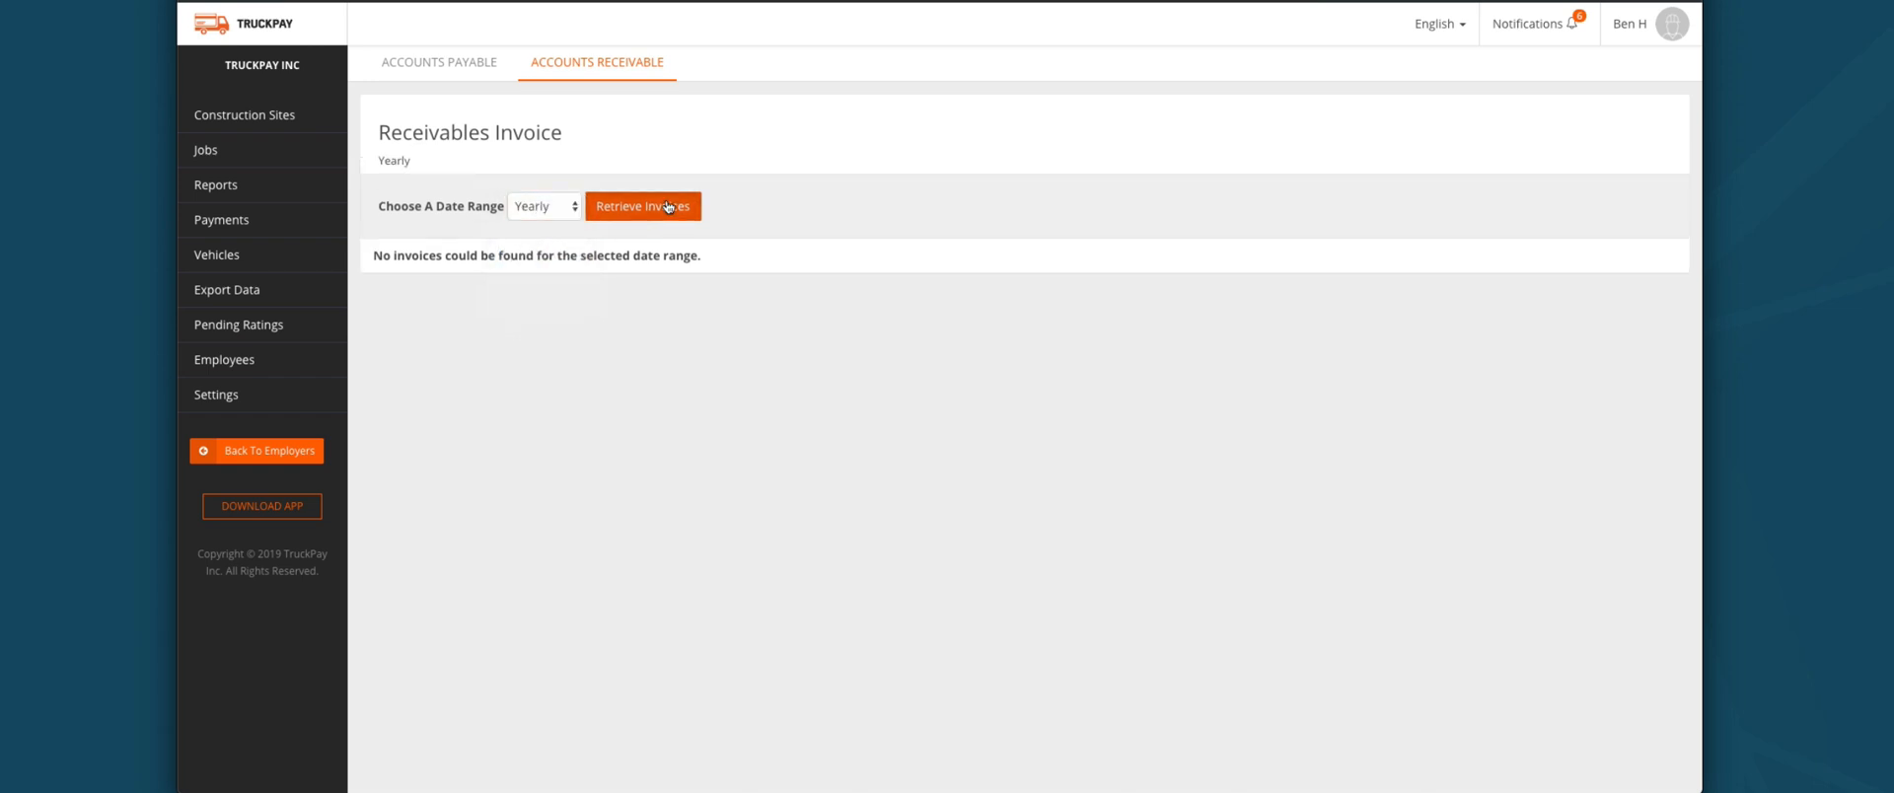
pyautogui.click(665, 201)
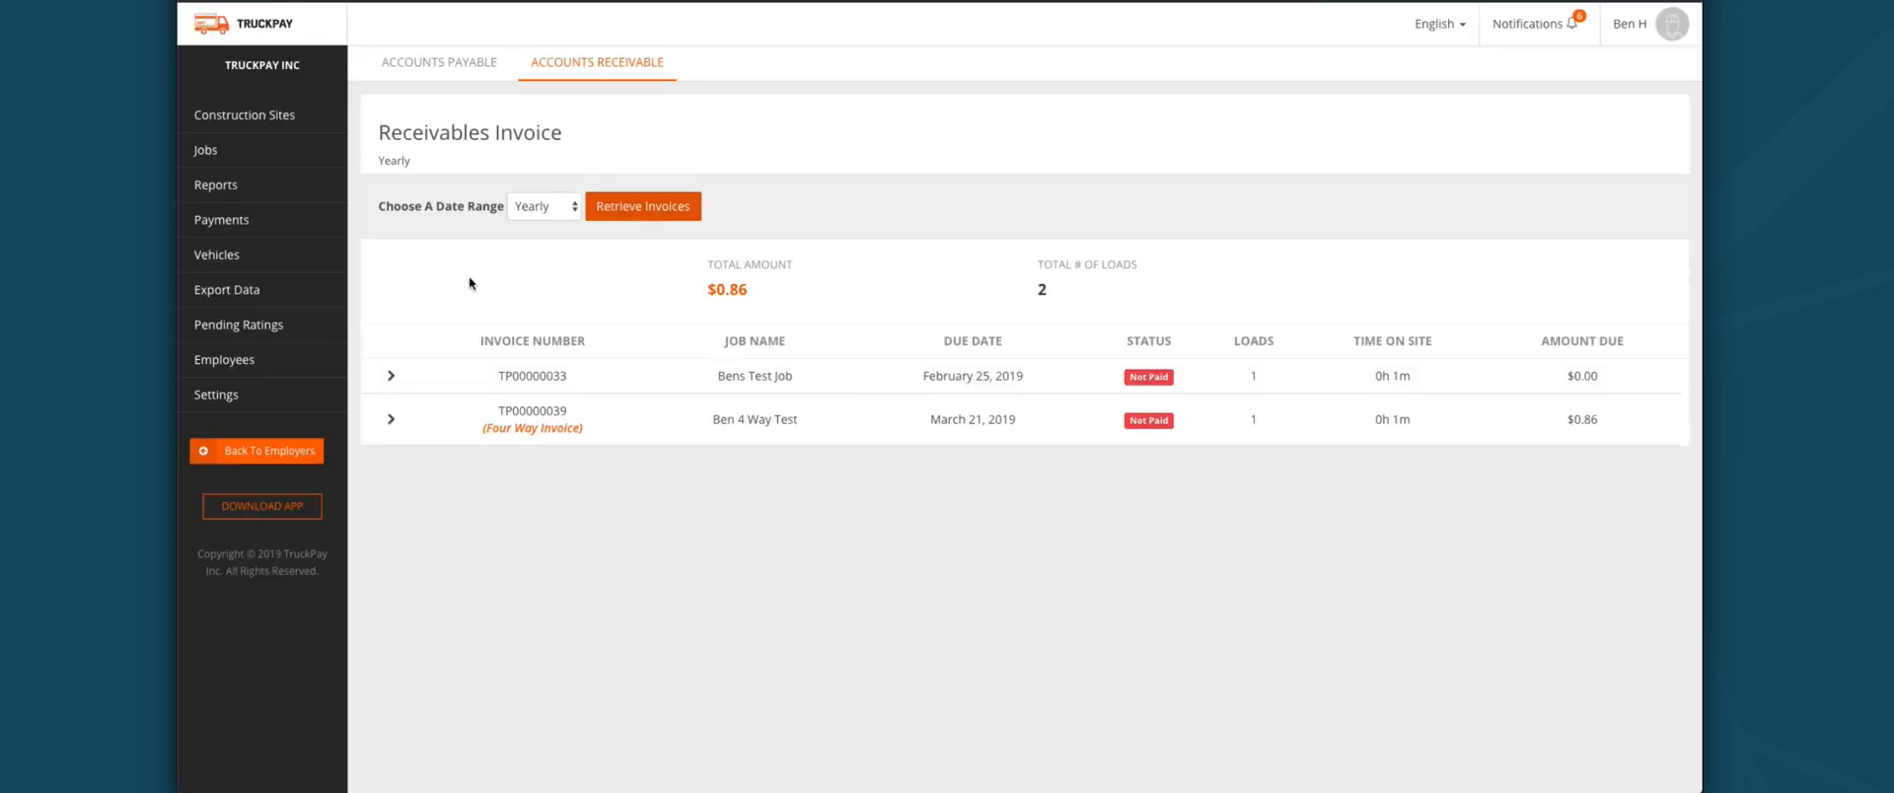
pyautogui.click(390, 377)
pyautogui.scroll(-3, 484, 424)
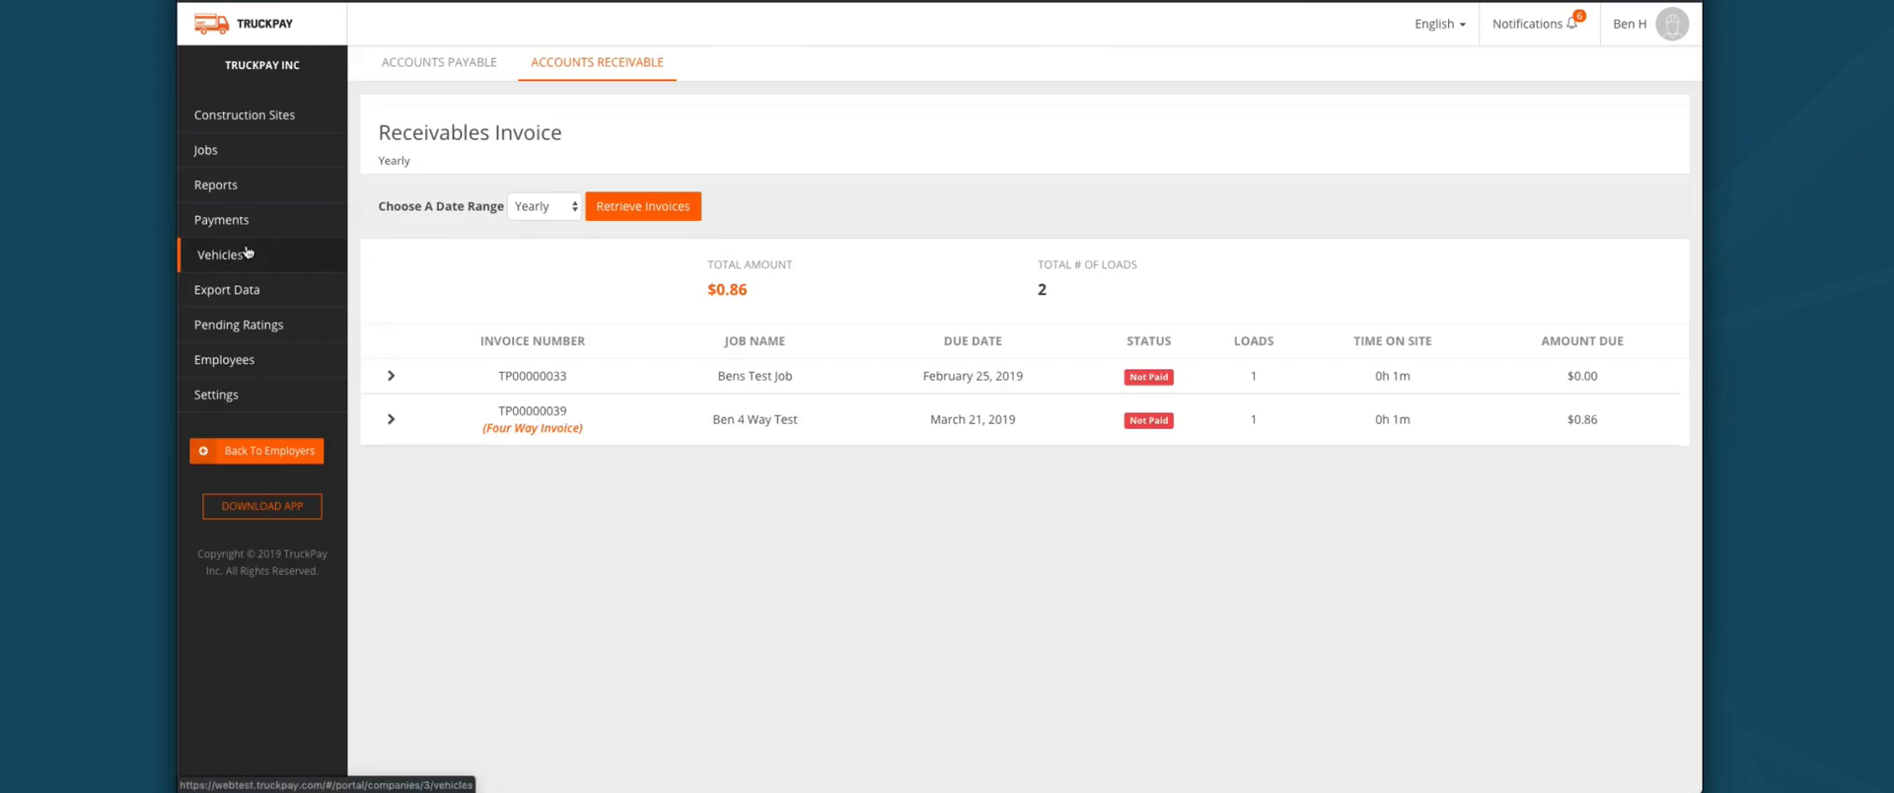
# Step: Open the three-truck Vehicles list and start a new vehicle, browsing name and equipment types
pyautogui.click(246, 254)
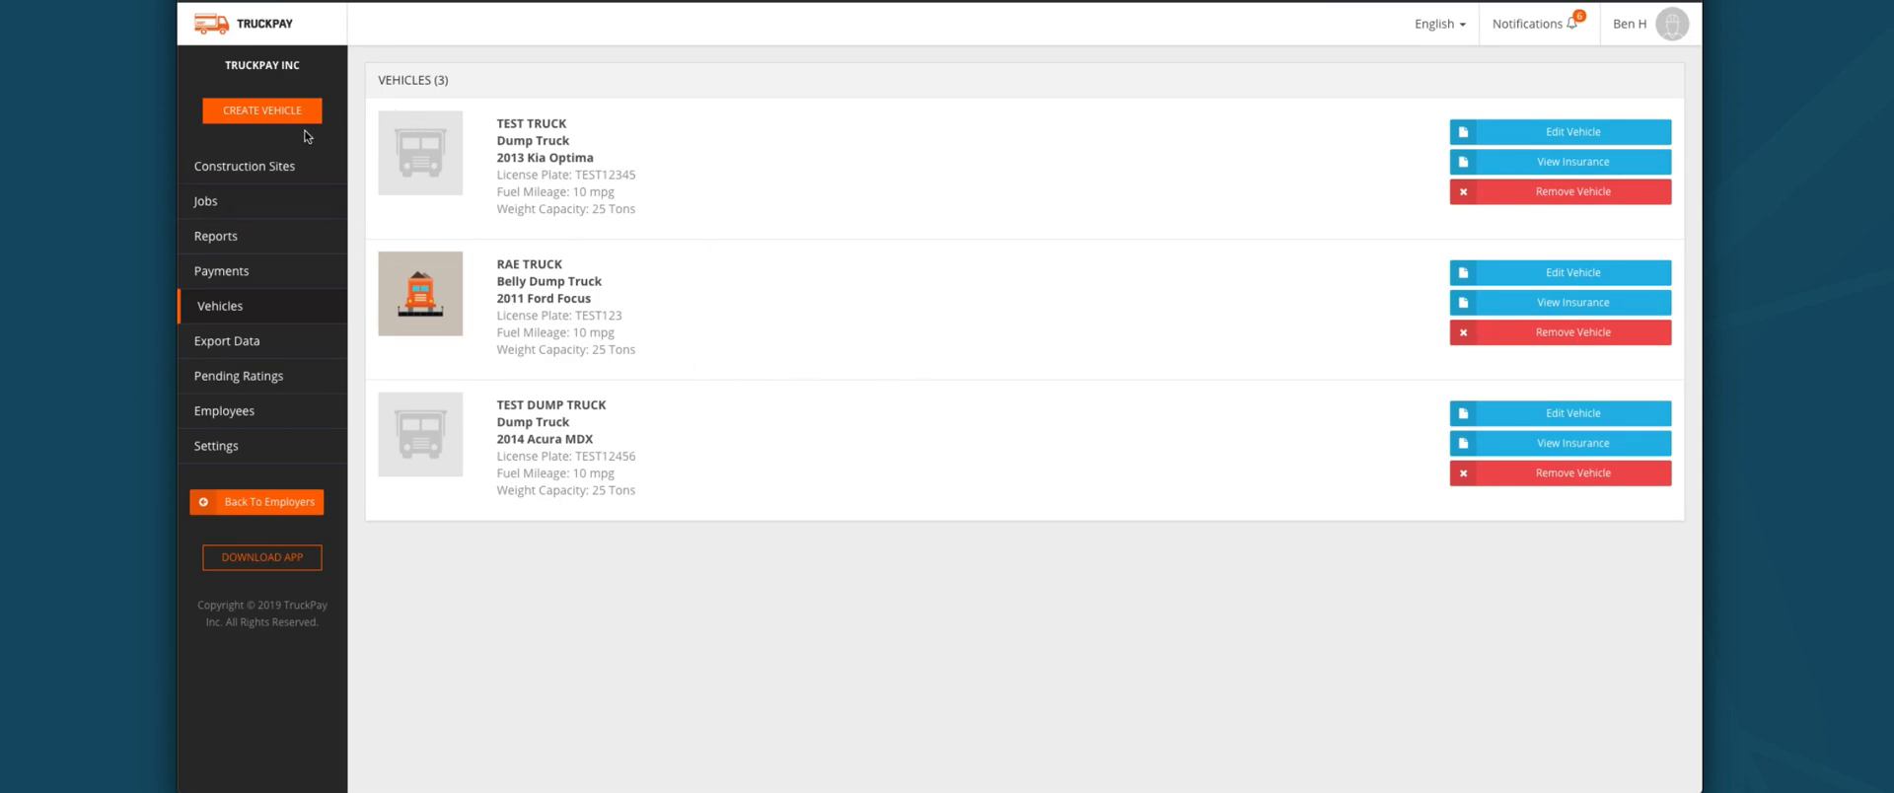
pyautogui.click(261, 115)
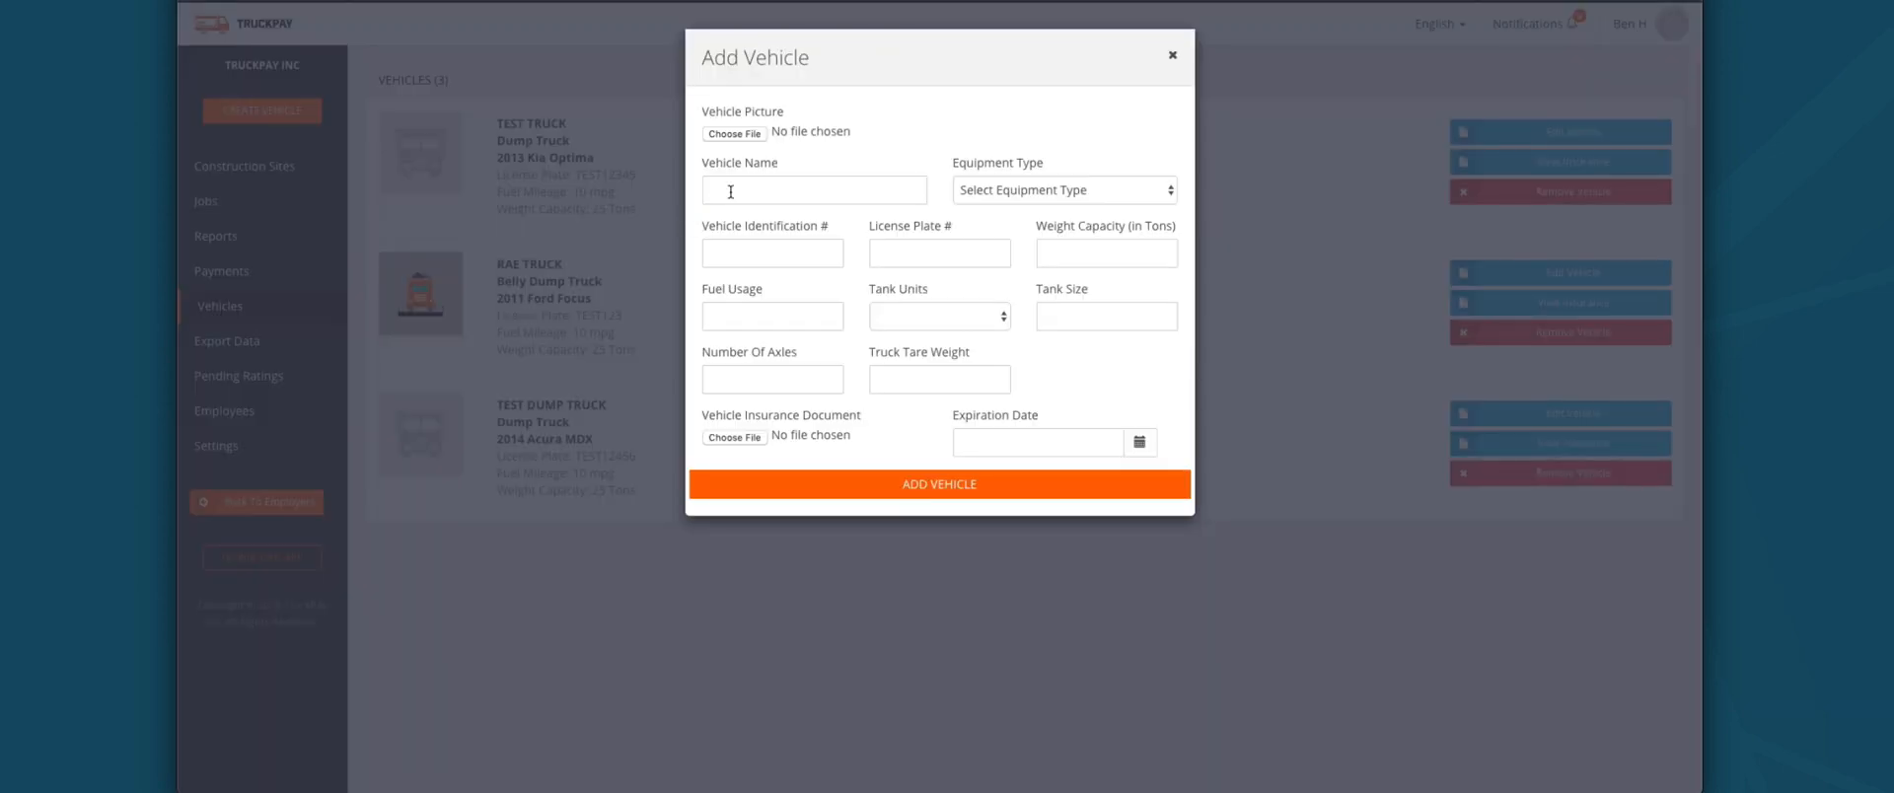
pyautogui.click(730, 192)
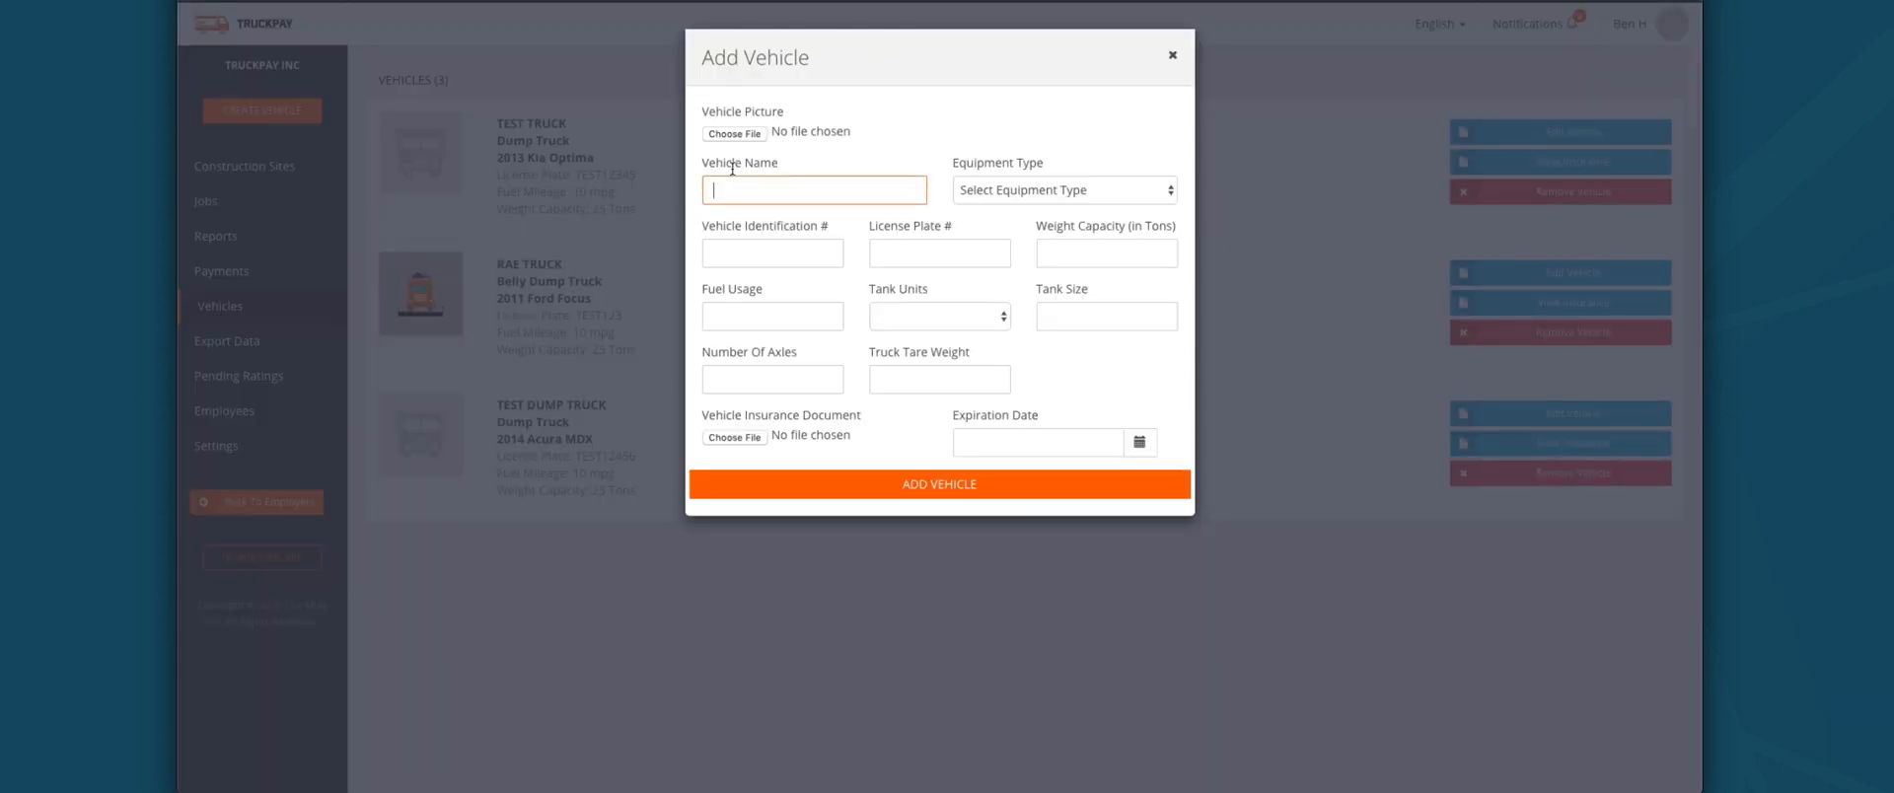
pyautogui.click(1080, 191)
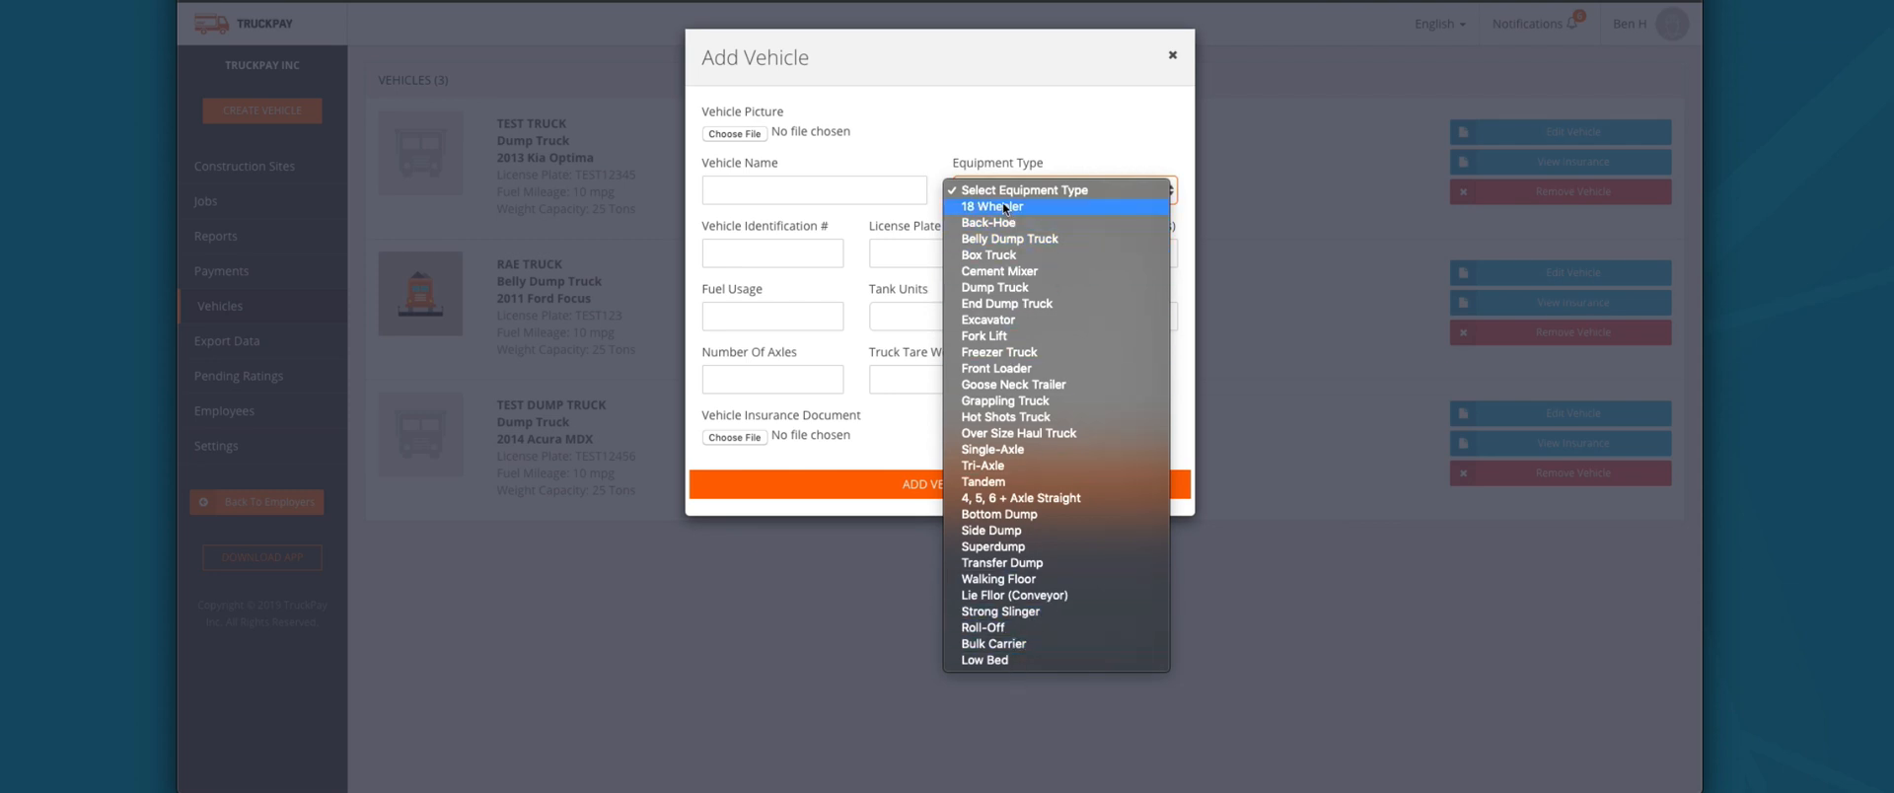
pyautogui.click(792, 248)
pyautogui.click(792, 247)
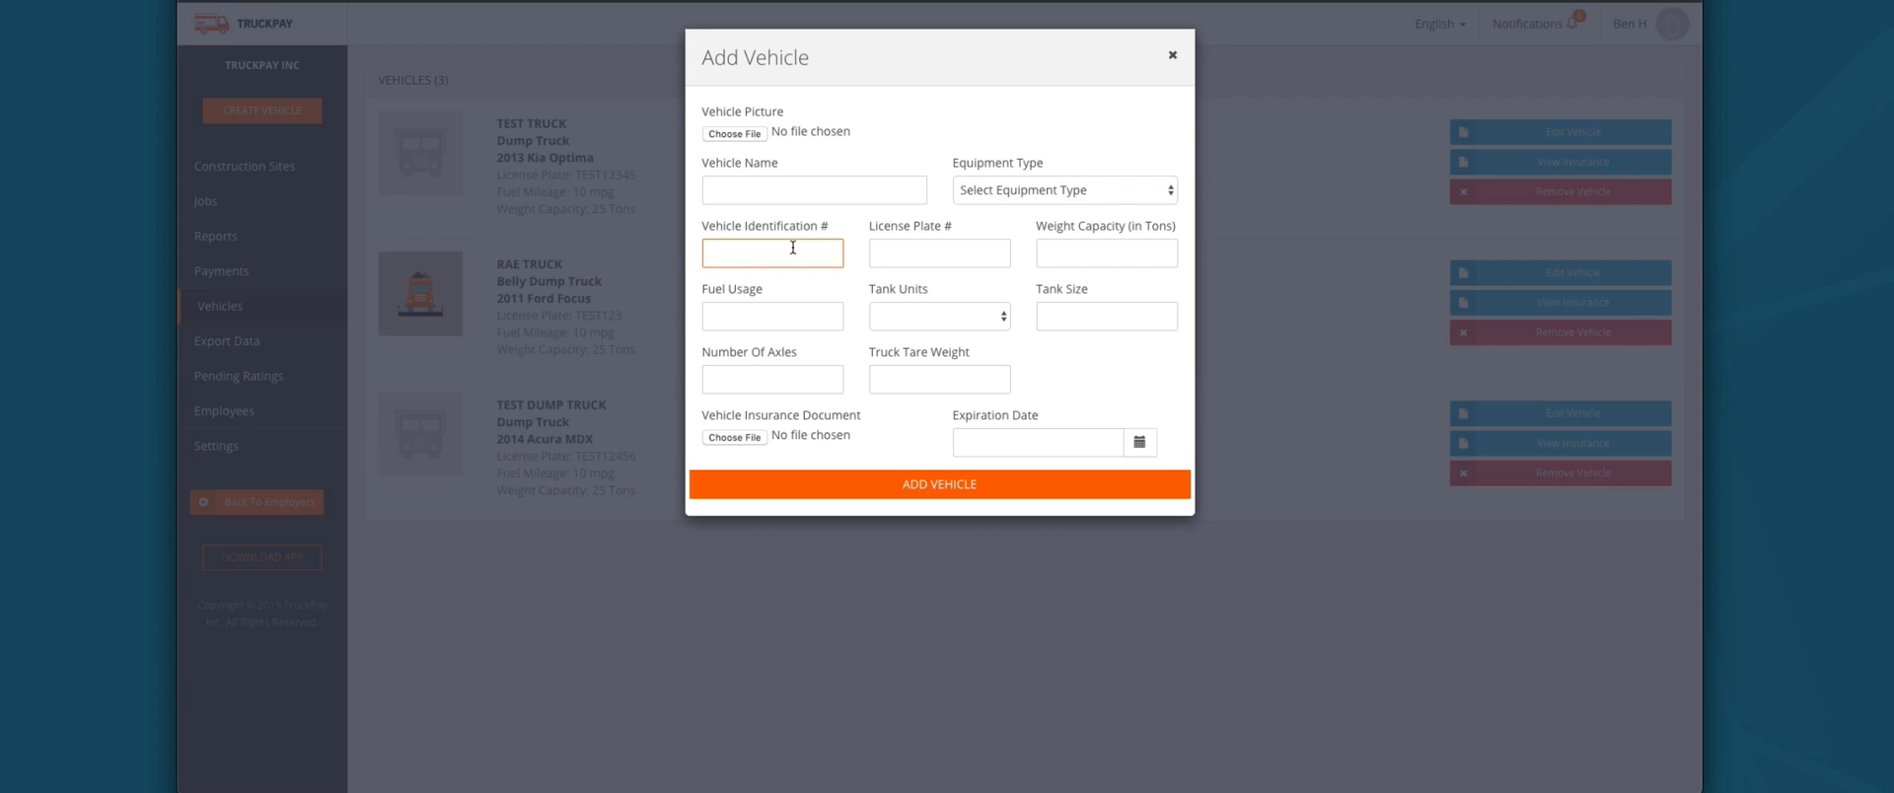
# Step: Go through plate, capacity, fuel usage 2, tank units, tare weight and axles, then discard the form
pyautogui.click(926, 249)
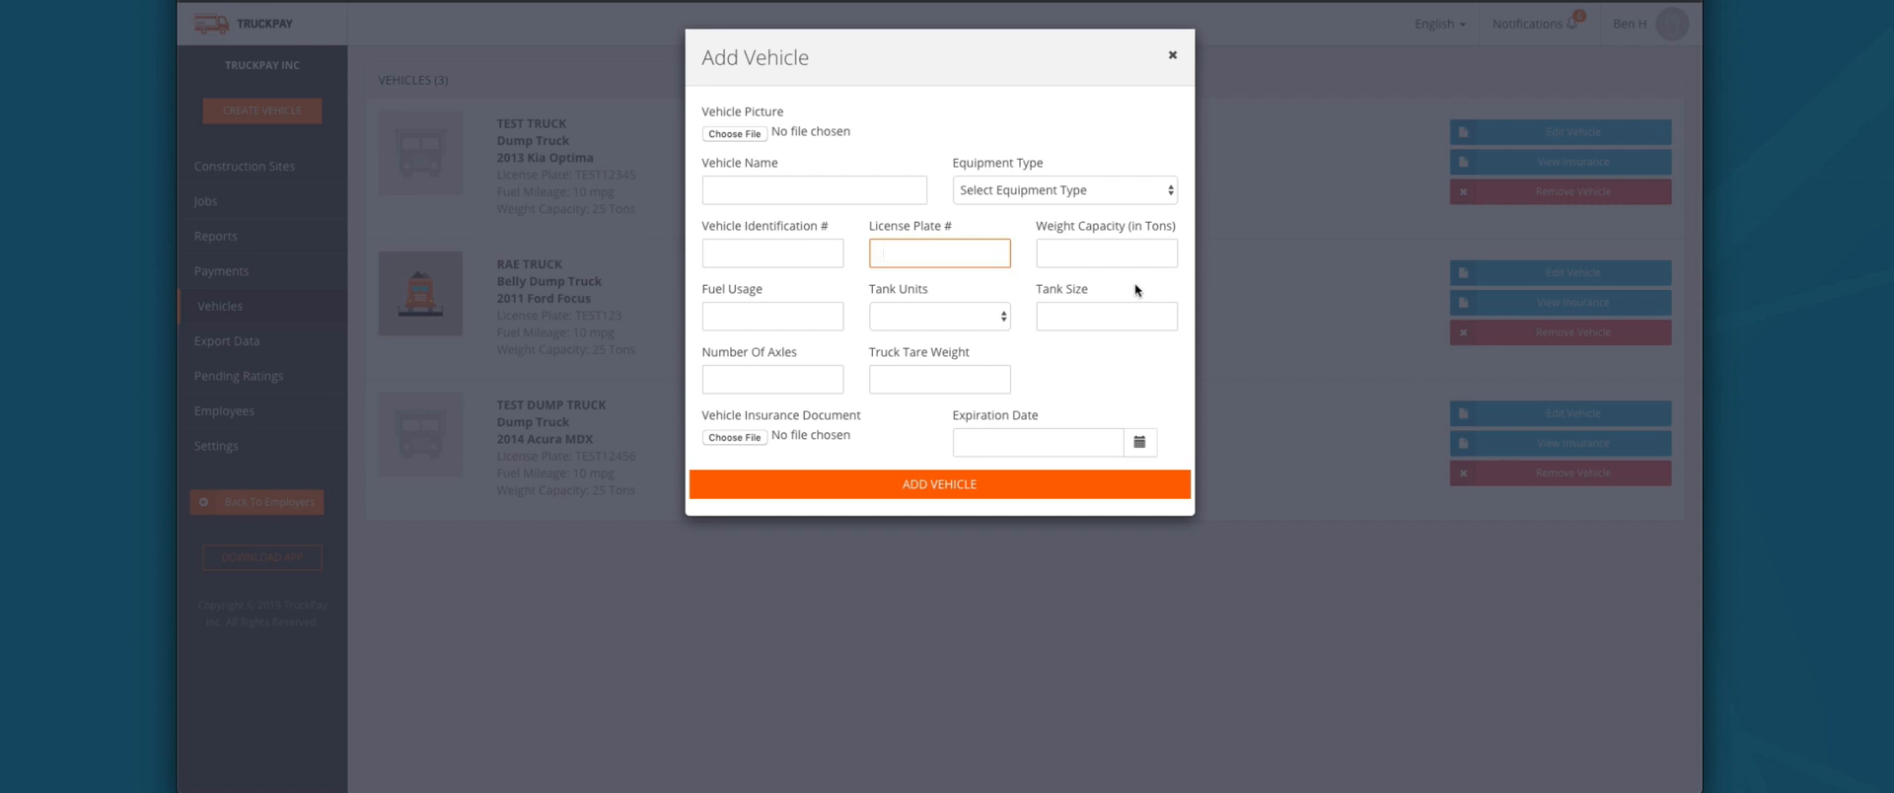
pyautogui.click(1119, 247)
pyautogui.click(755, 313)
pyautogui.write('2')
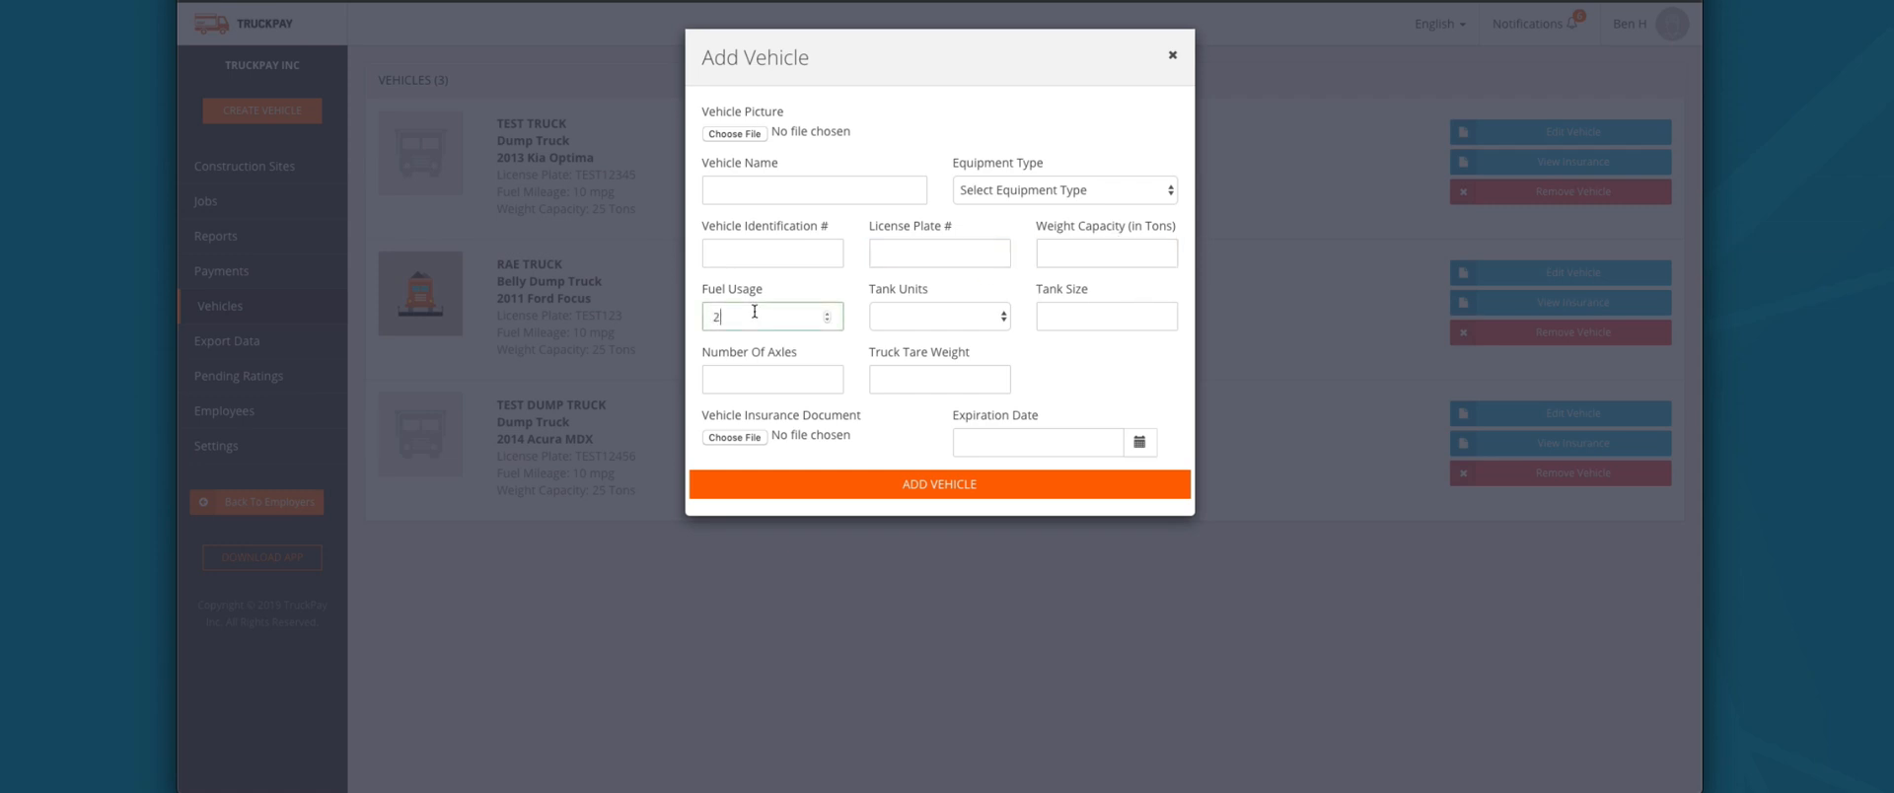
pyautogui.click(942, 323)
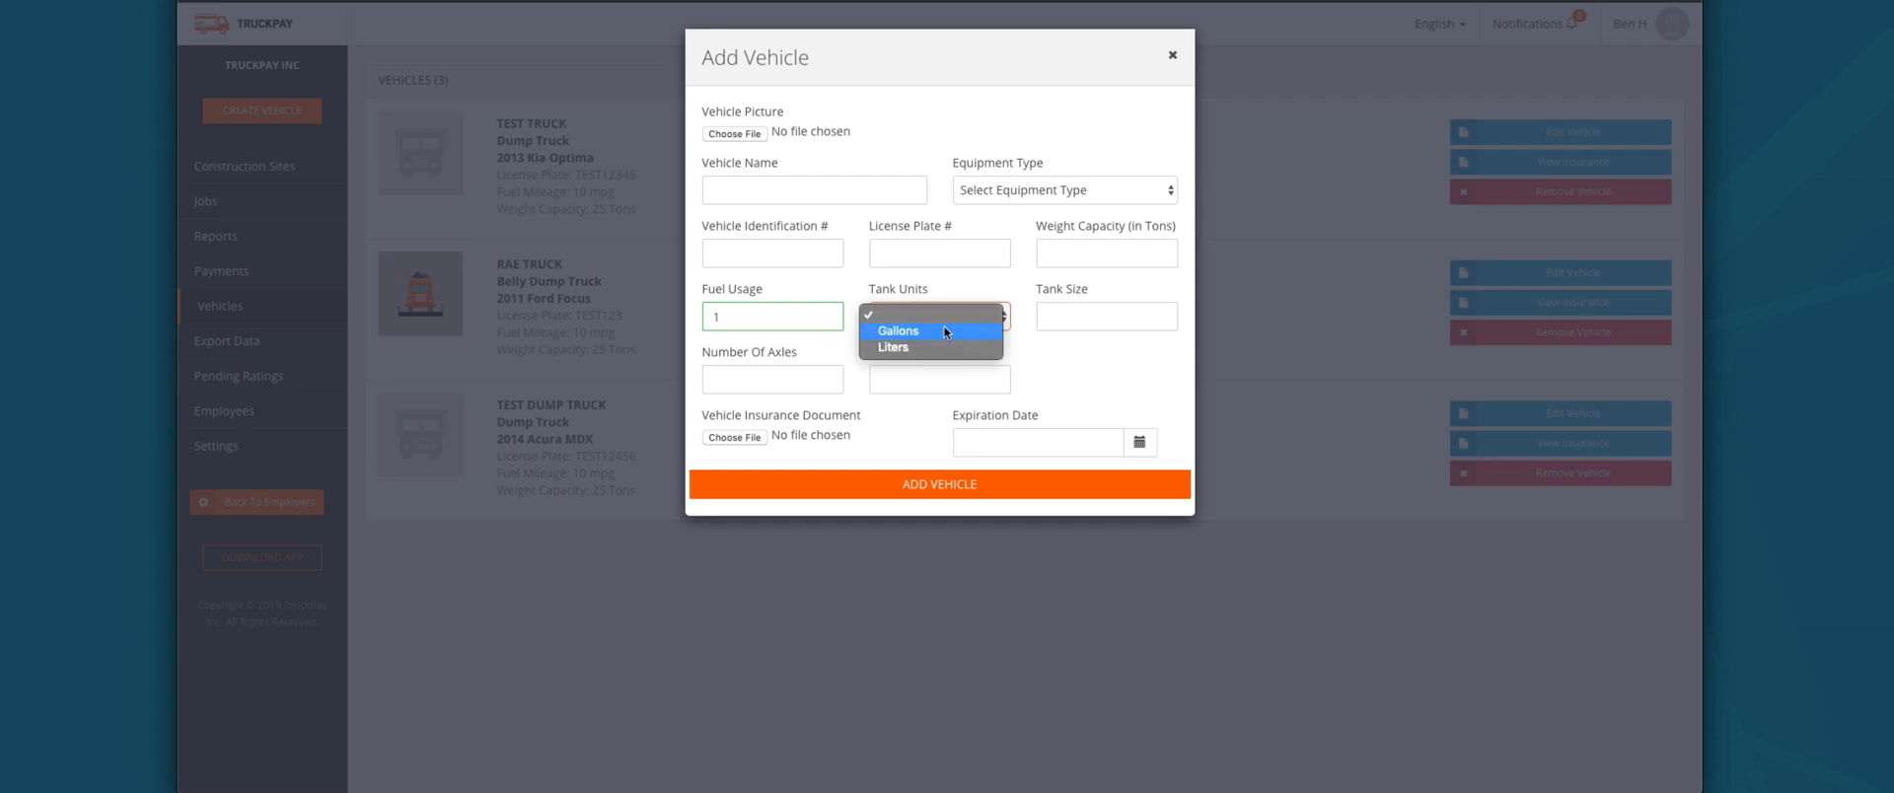
pyautogui.click(1109, 322)
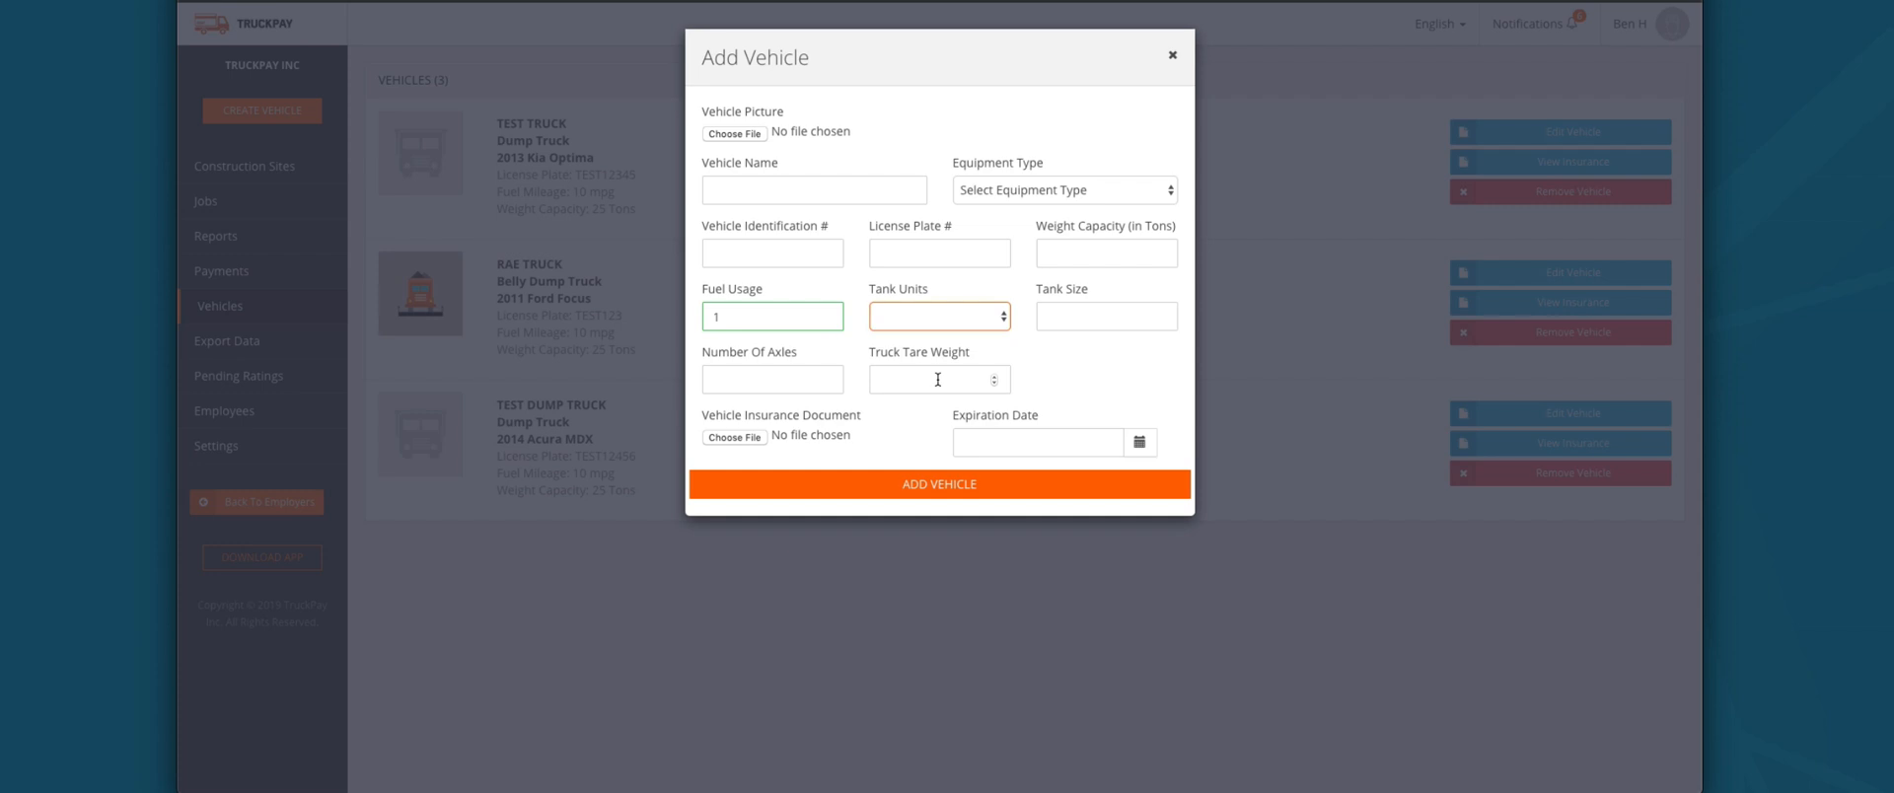
pyautogui.click(938, 379)
pyautogui.click(730, 379)
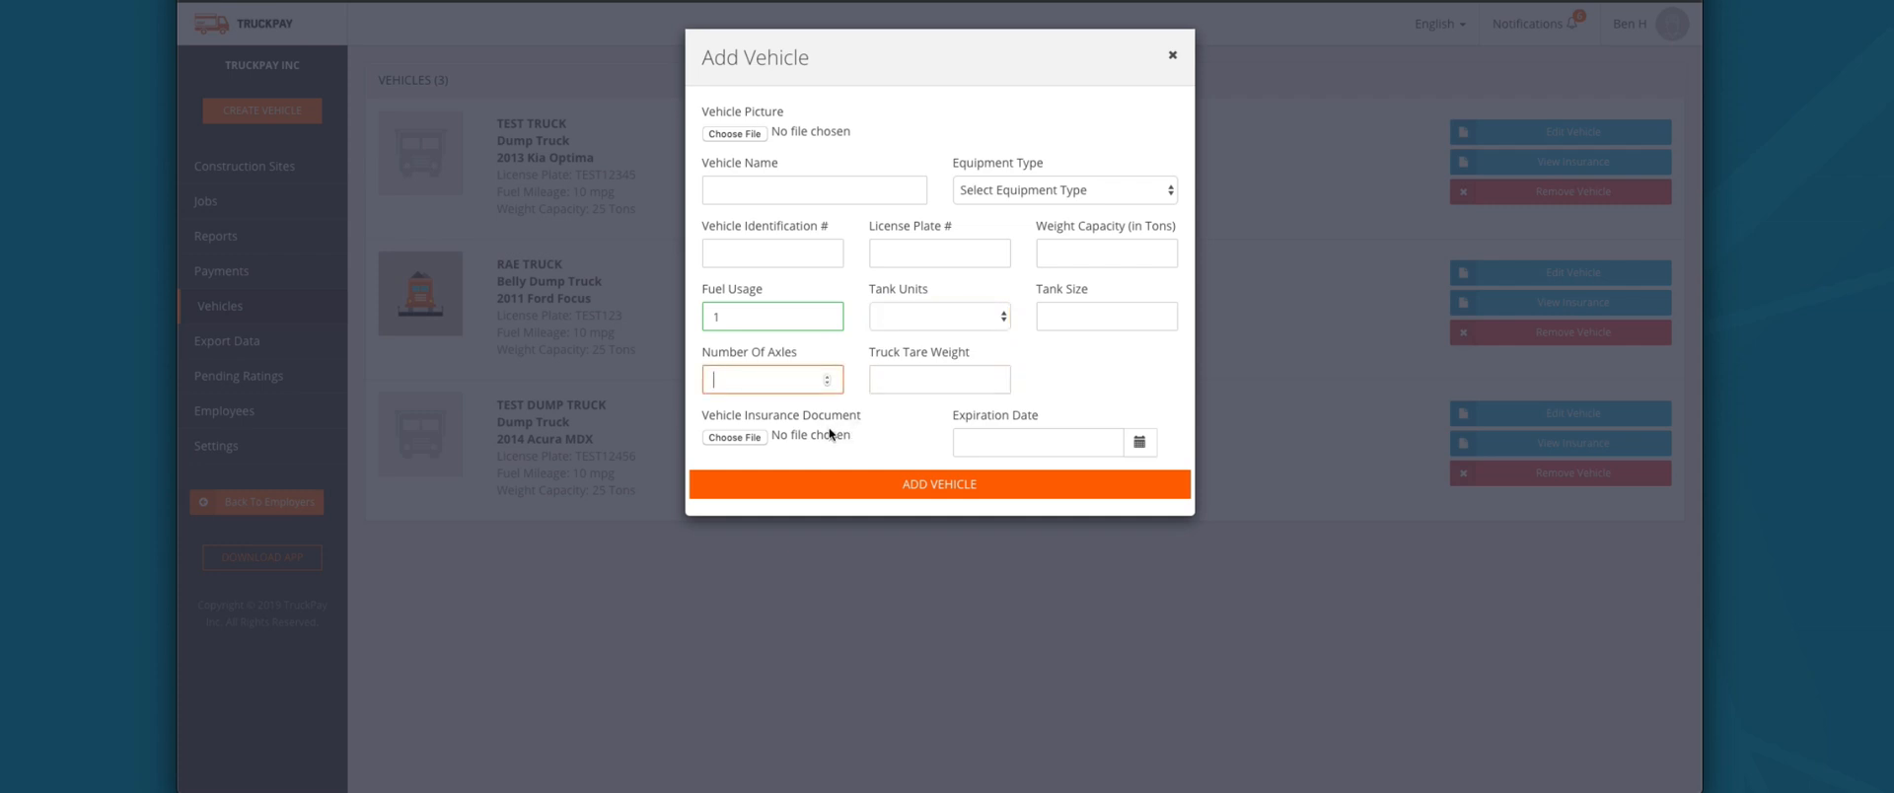
pyautogui.click(1172, 57)
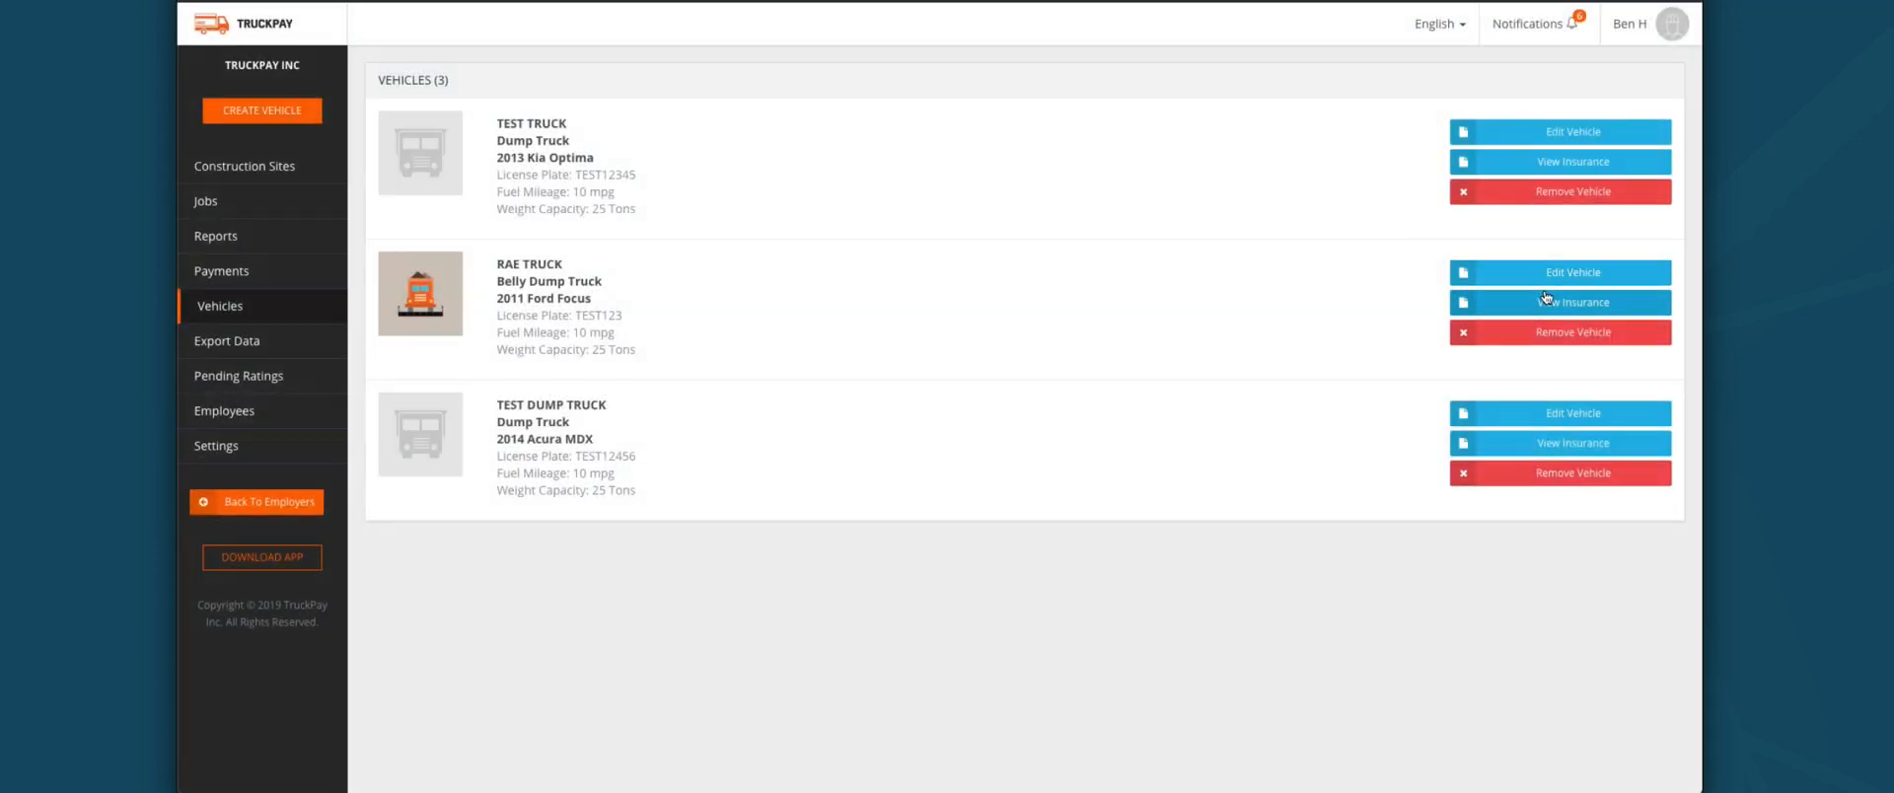
# Step: Review RAE TRUCK's insurance details and close them
pyautogui.click(1550, 307)
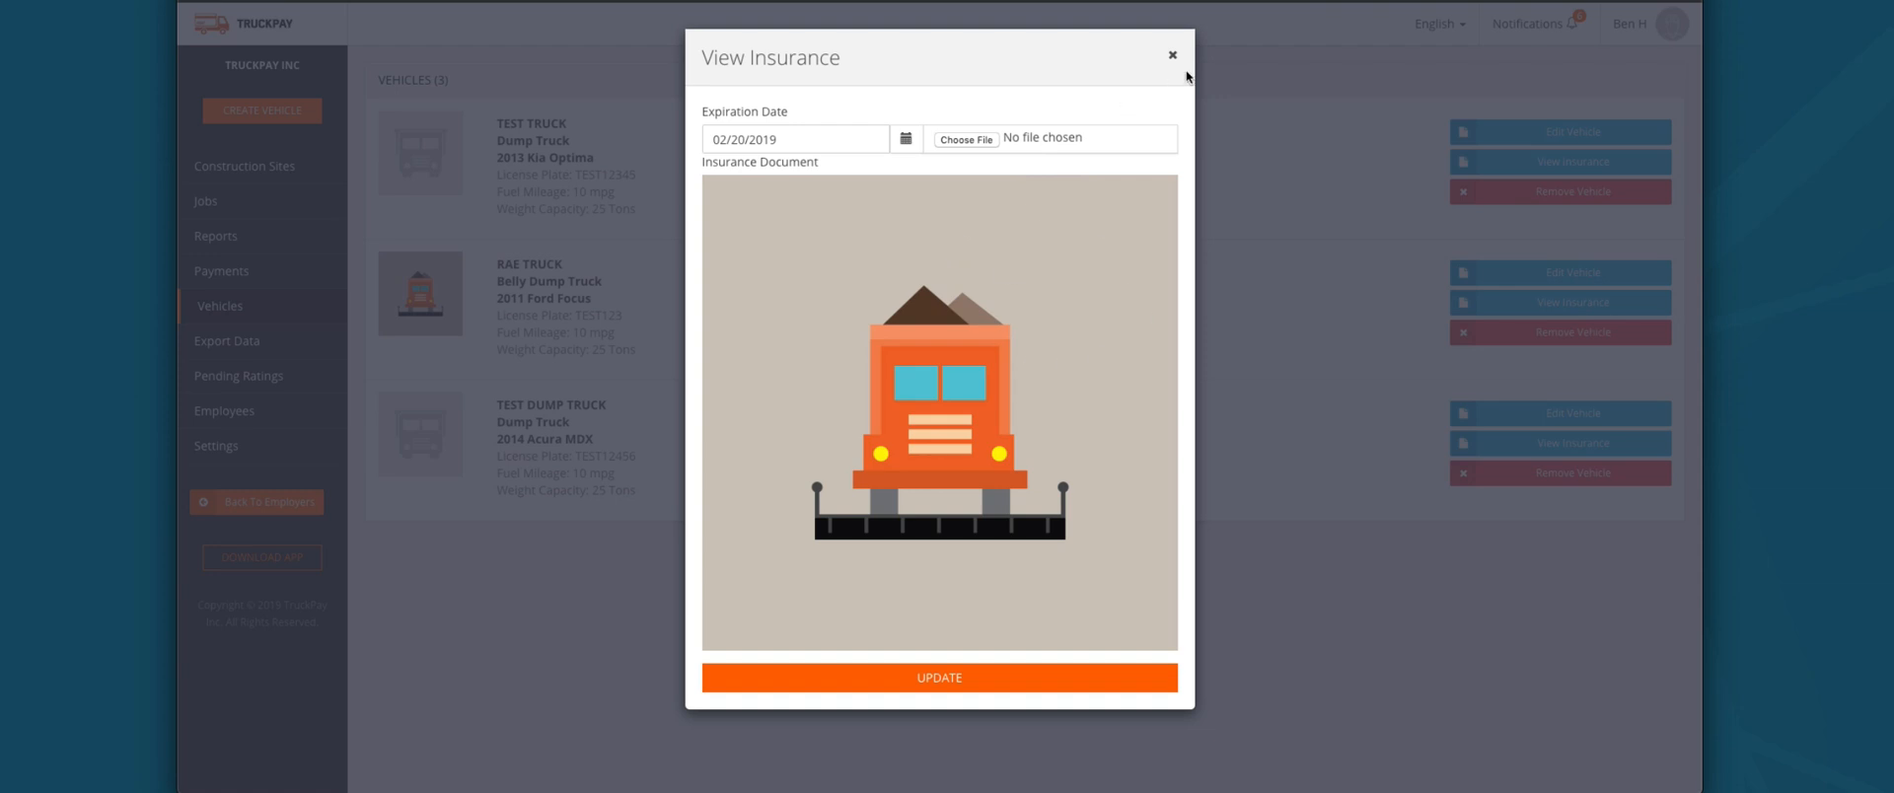
pyautogui.scroll(-1, 1173, 59)
pyautogui.click(1171, 20)
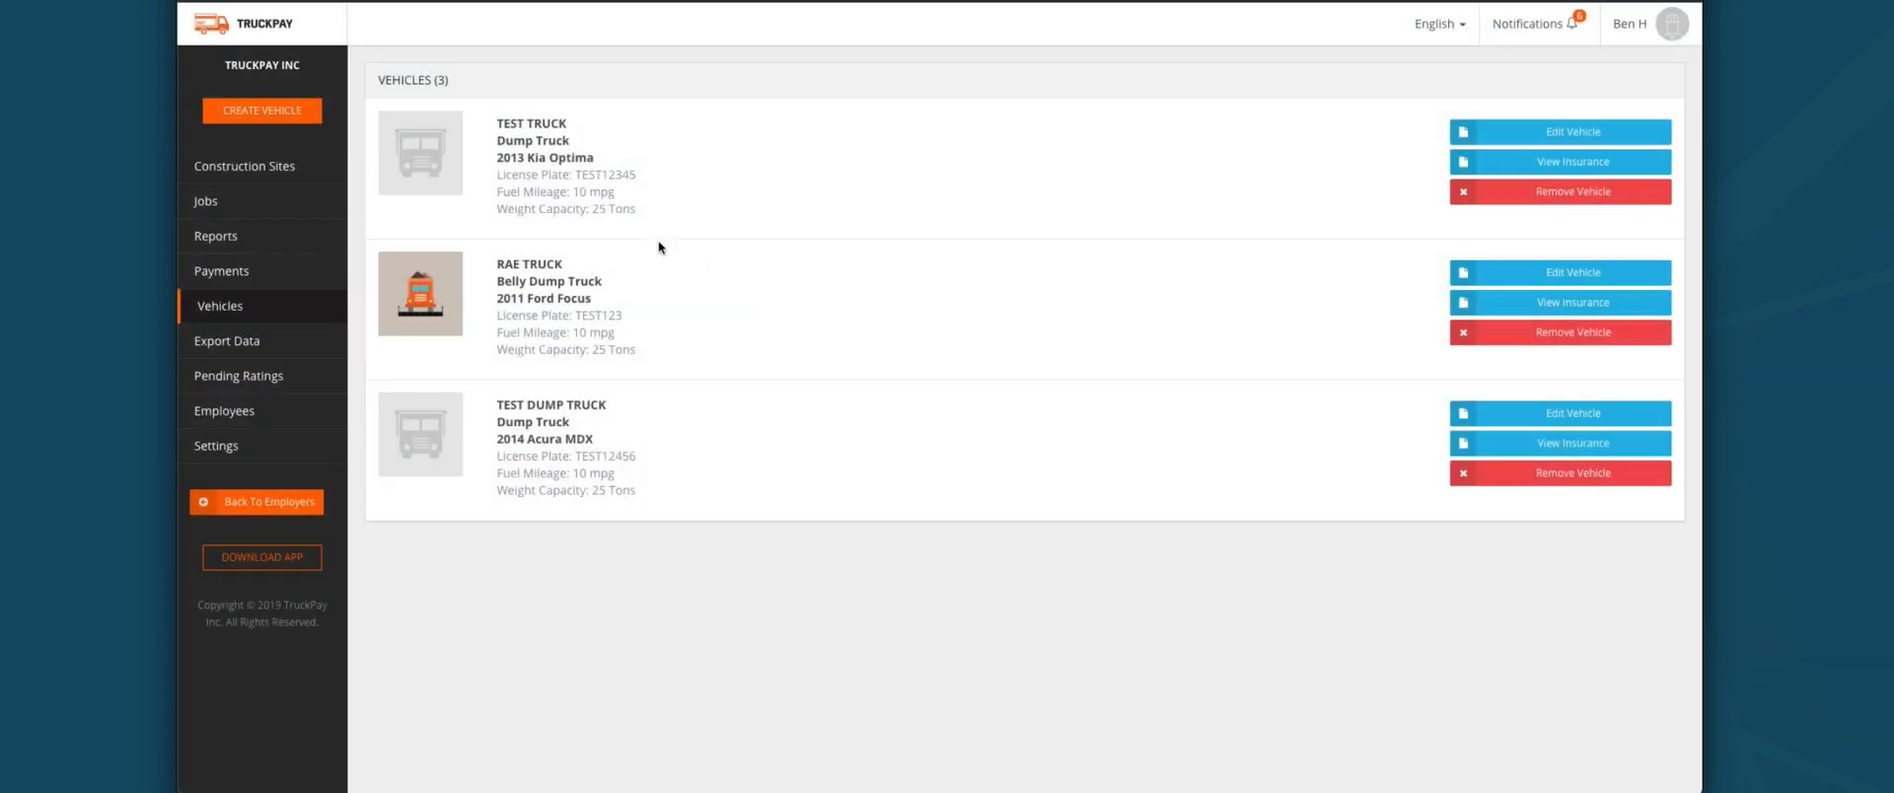
# Step: Look at RAE TRUCK's edit form without changes, then go to Export Data
pyautogui.click(1551, 280)
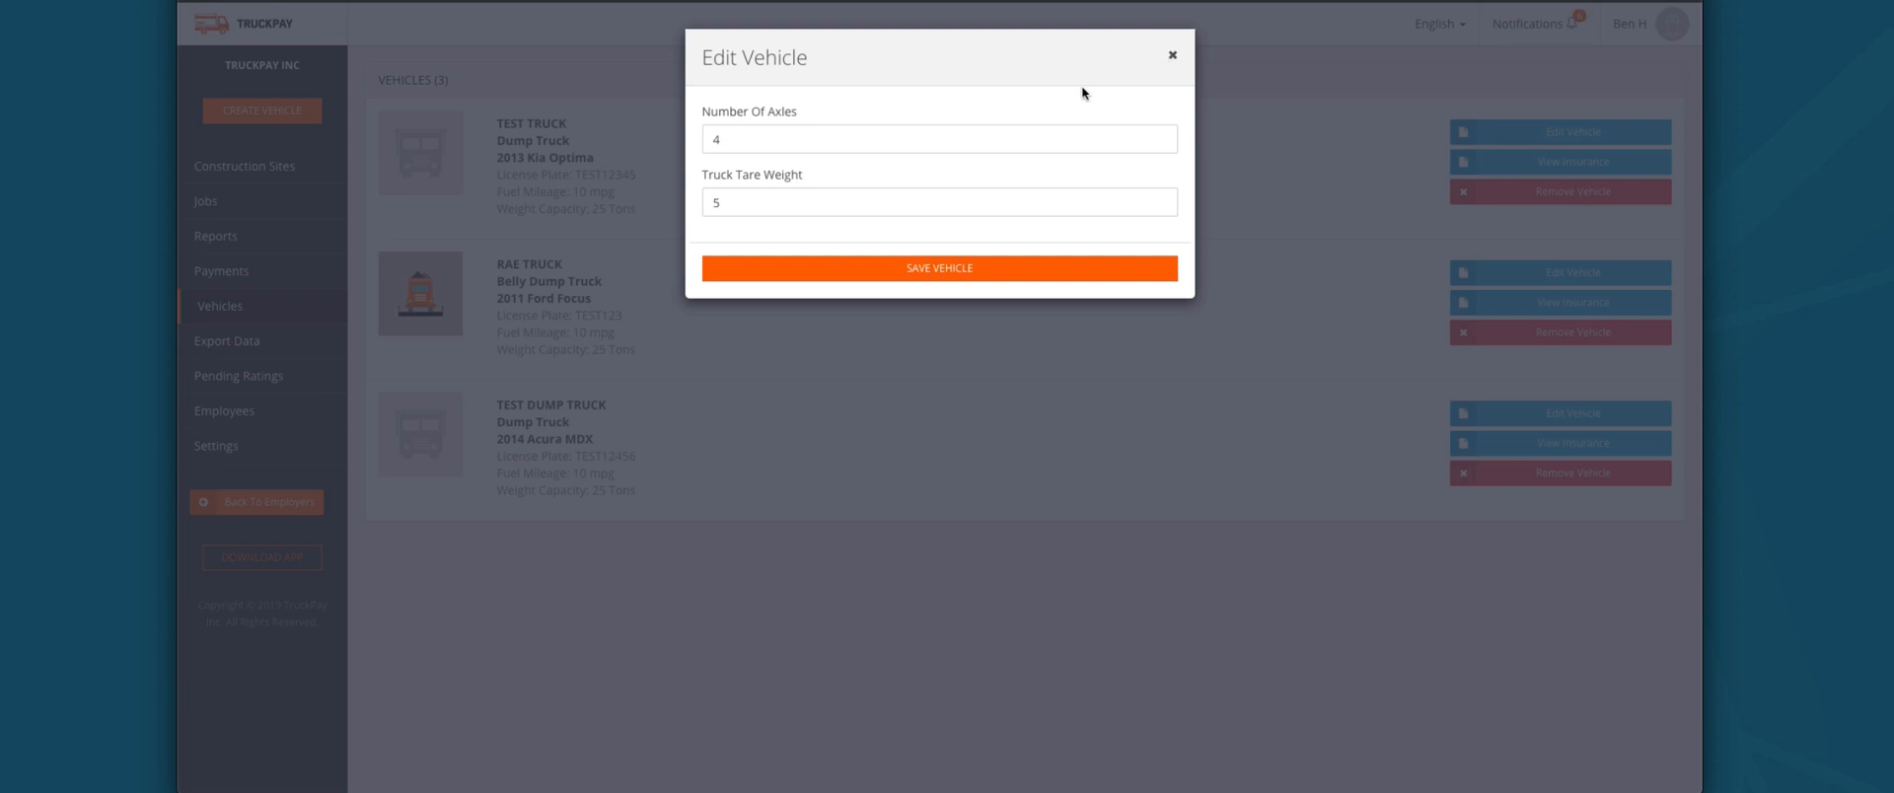
pyautogui.click(1172, 57)
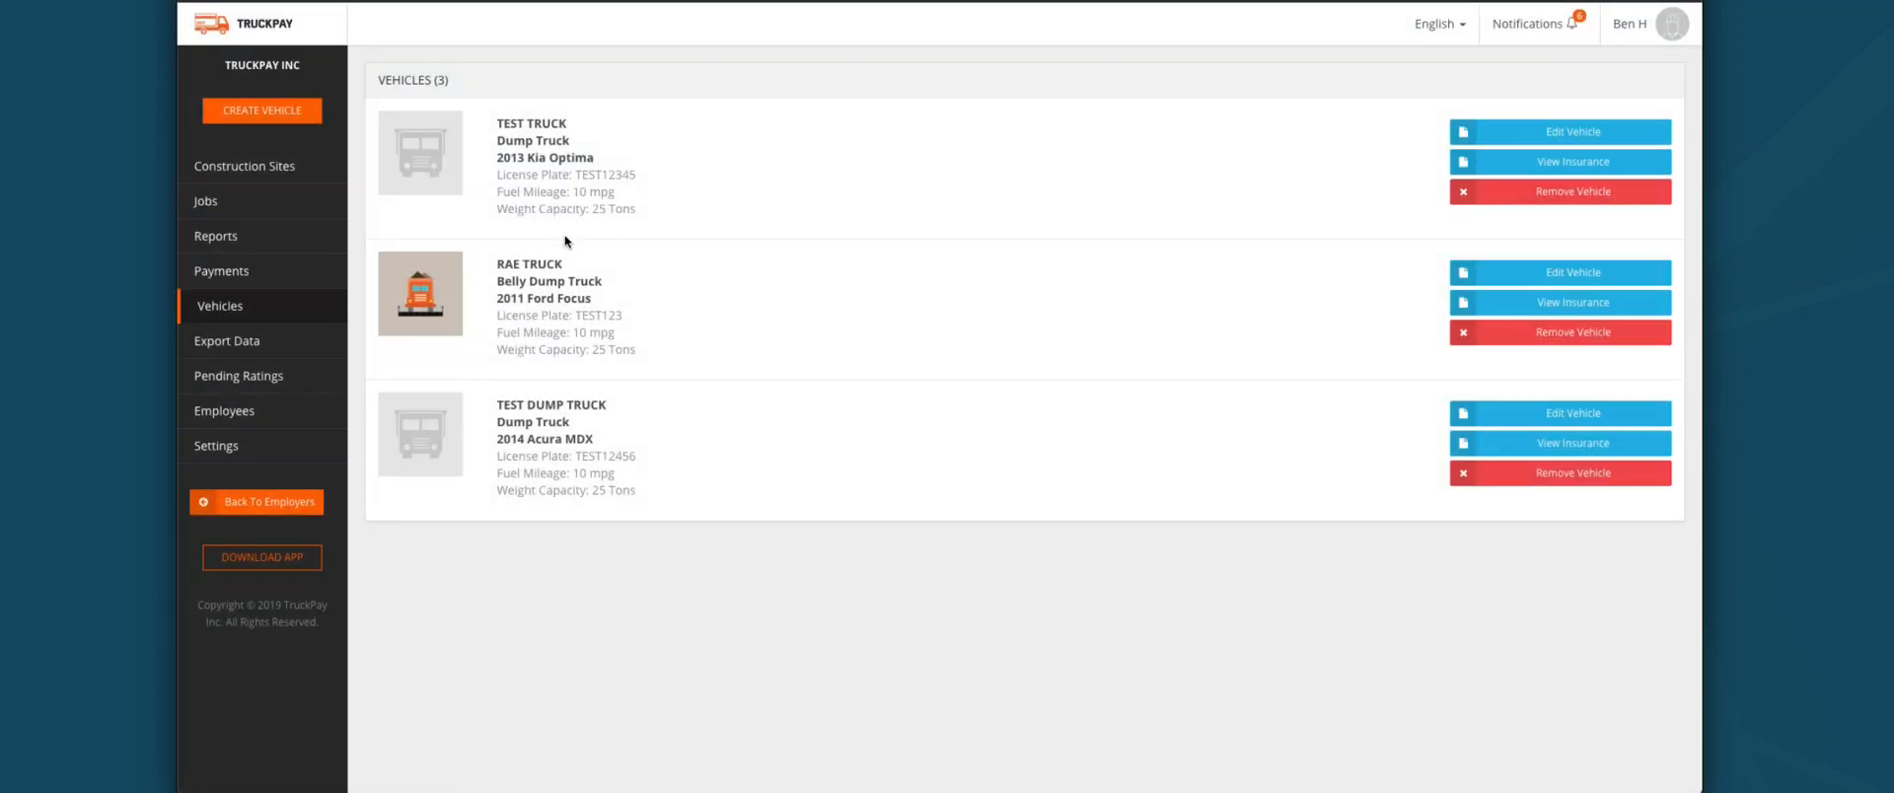
pyautogui.click(207, 341)
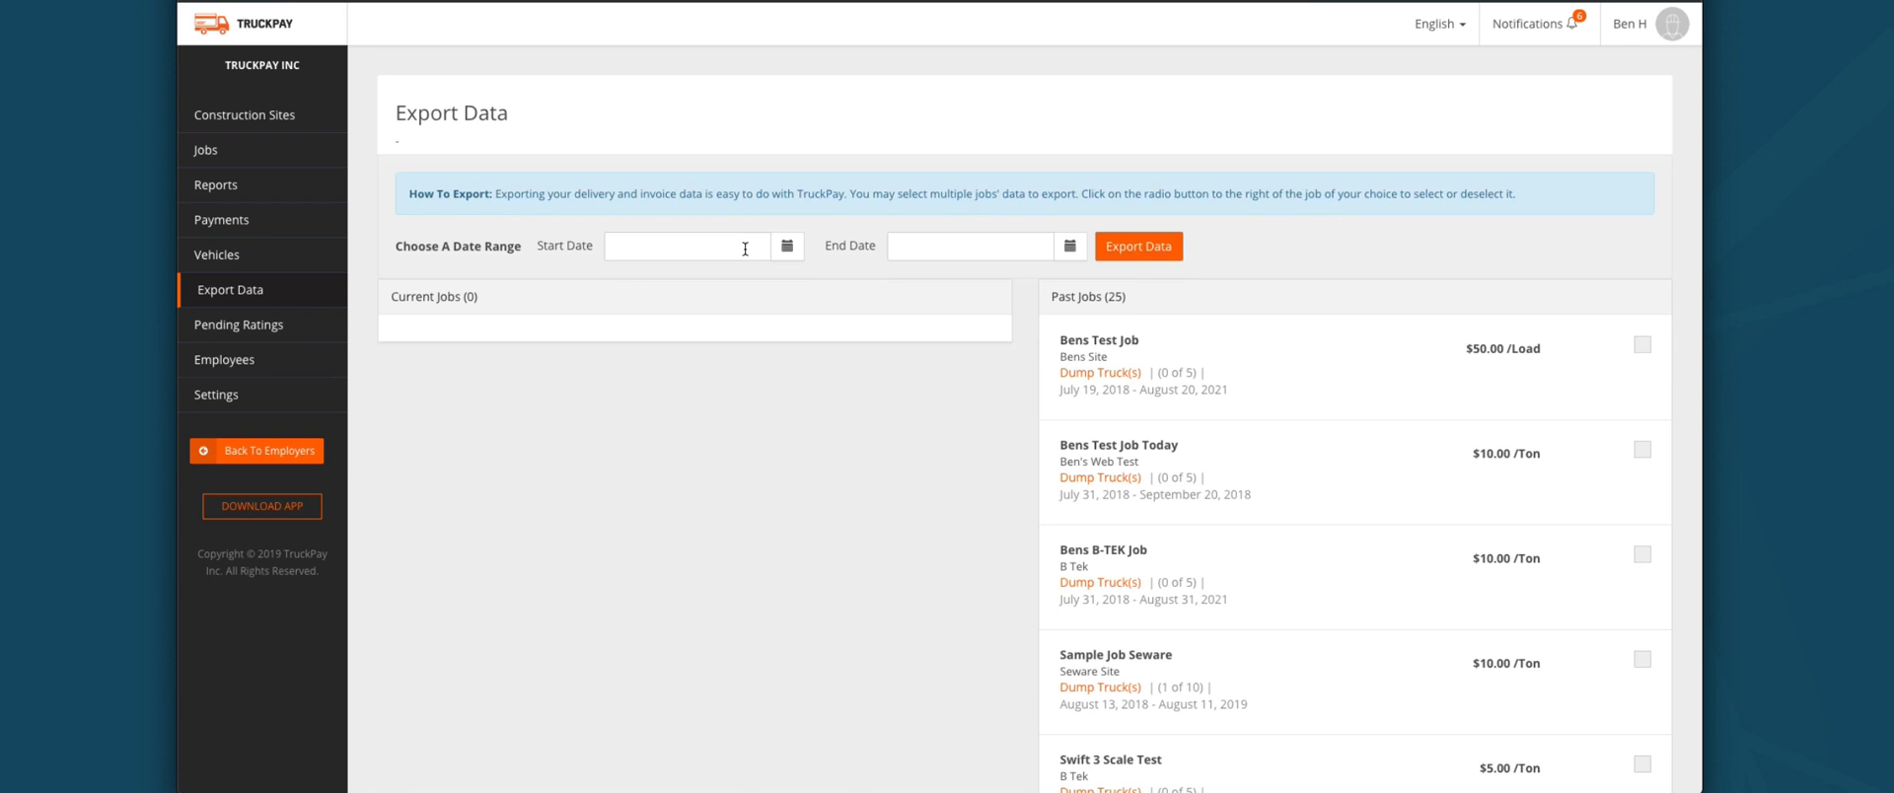
# Step: Mark Bens B-TEK Job for export and bring up its Additional Emails dialog
pyautogui.scroll(-2, 1300, 473)
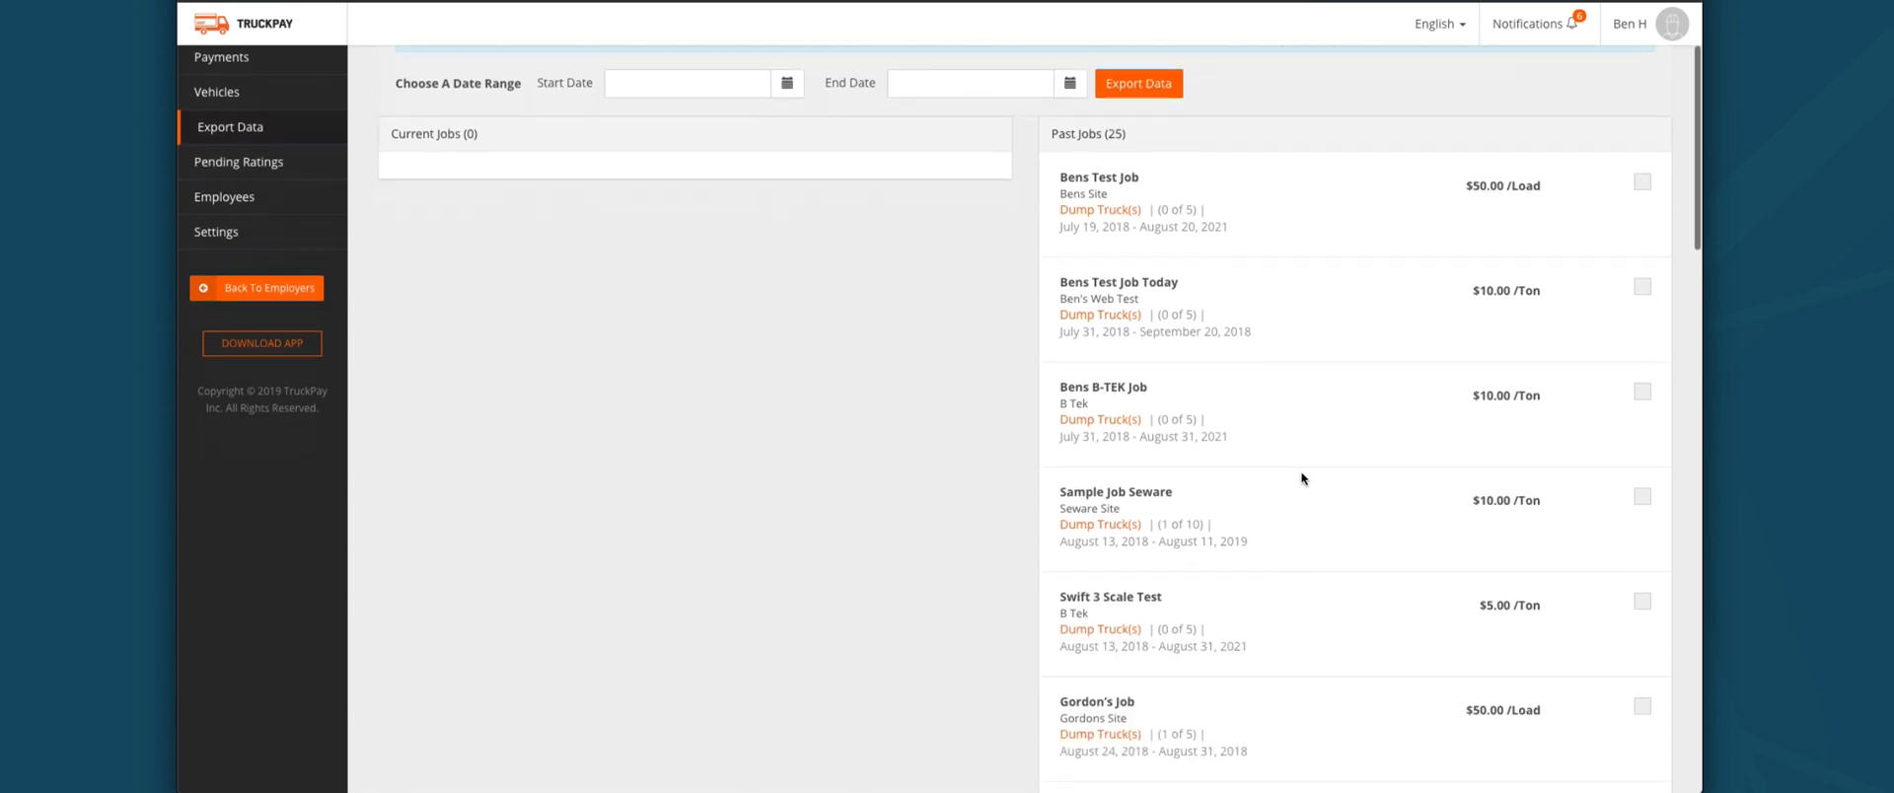
pyautogui.scroll(2, 1262, 475)
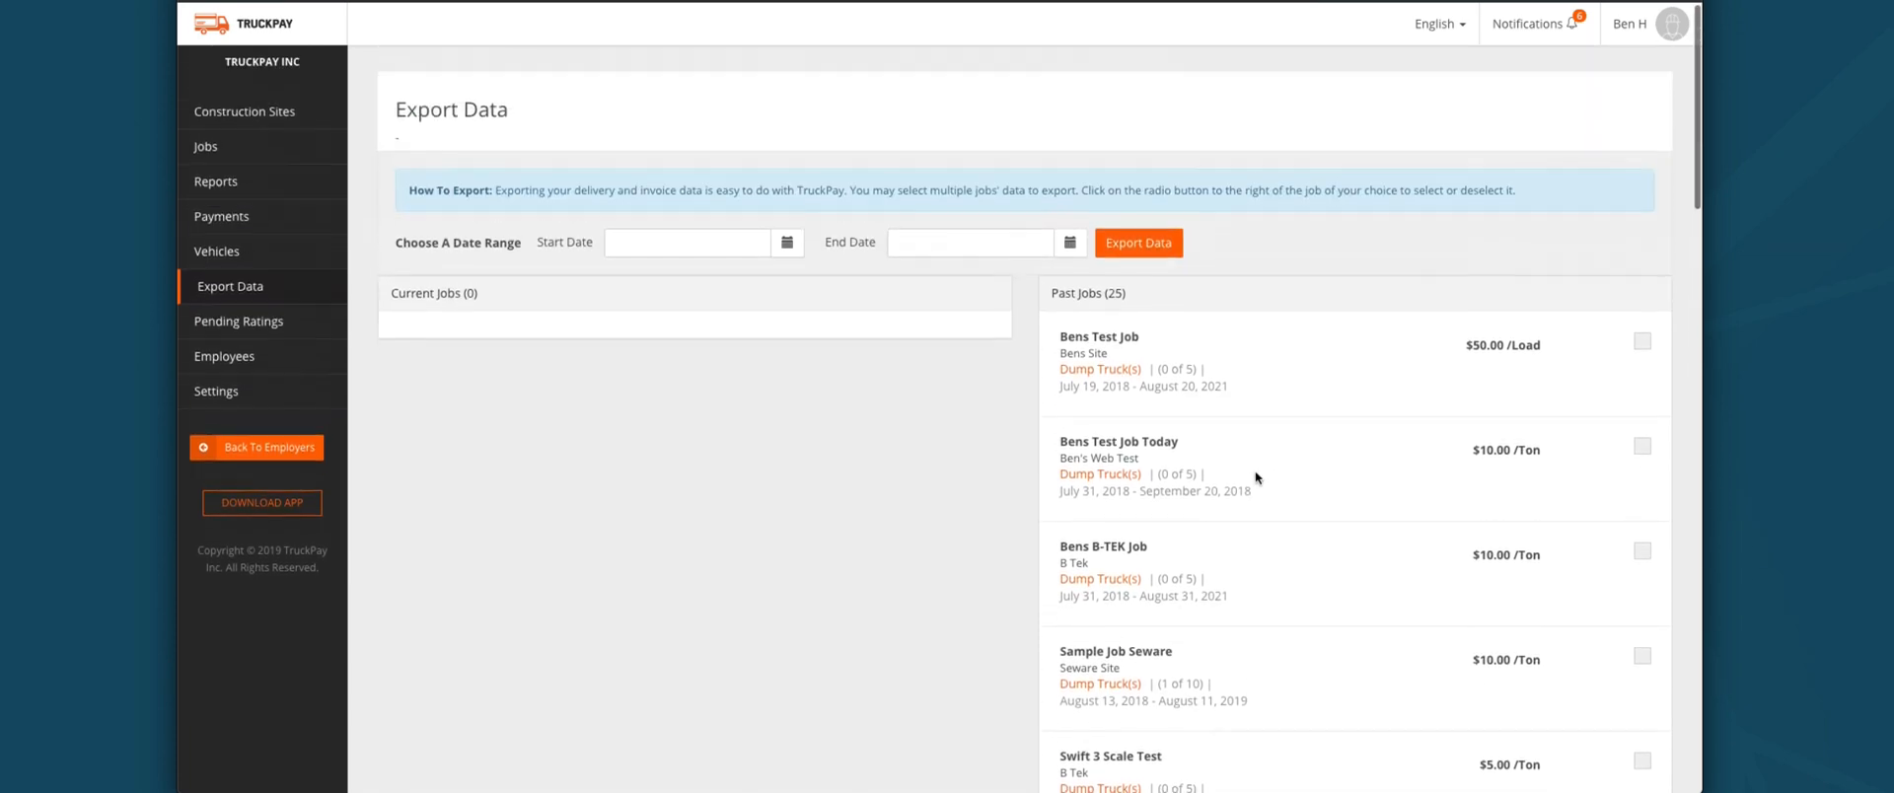
pyautogui.click(1642, 554)
pyautogui.click(1552, 595)
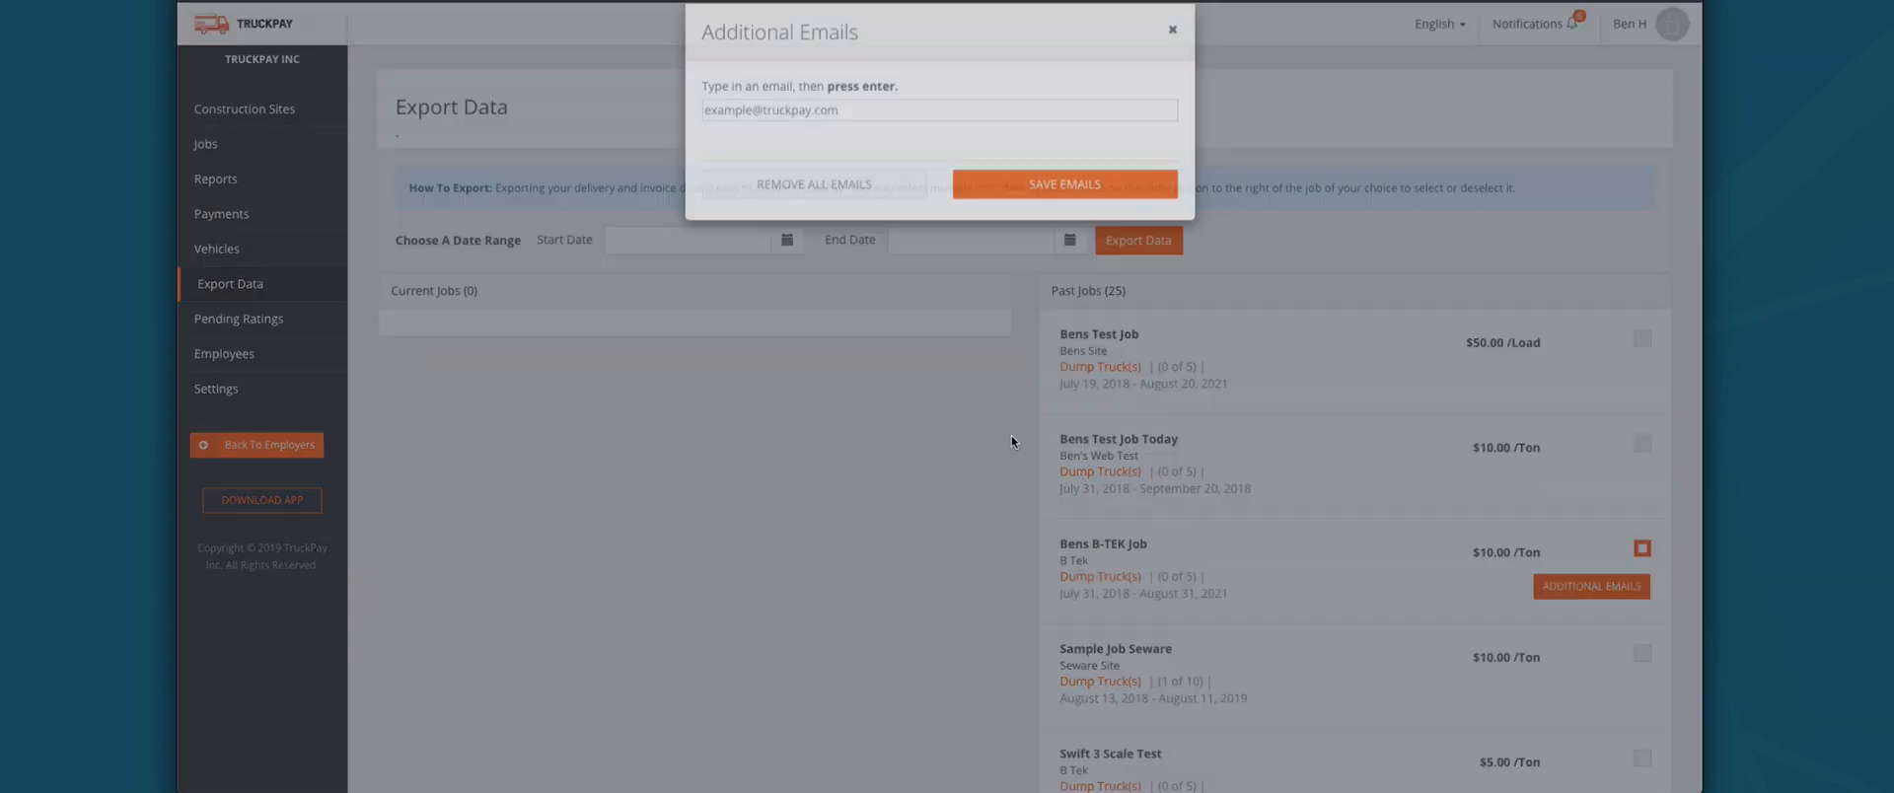
# Step: Add two company e-mail addresses as recipients and save them
pyautogui.click(833, 136)
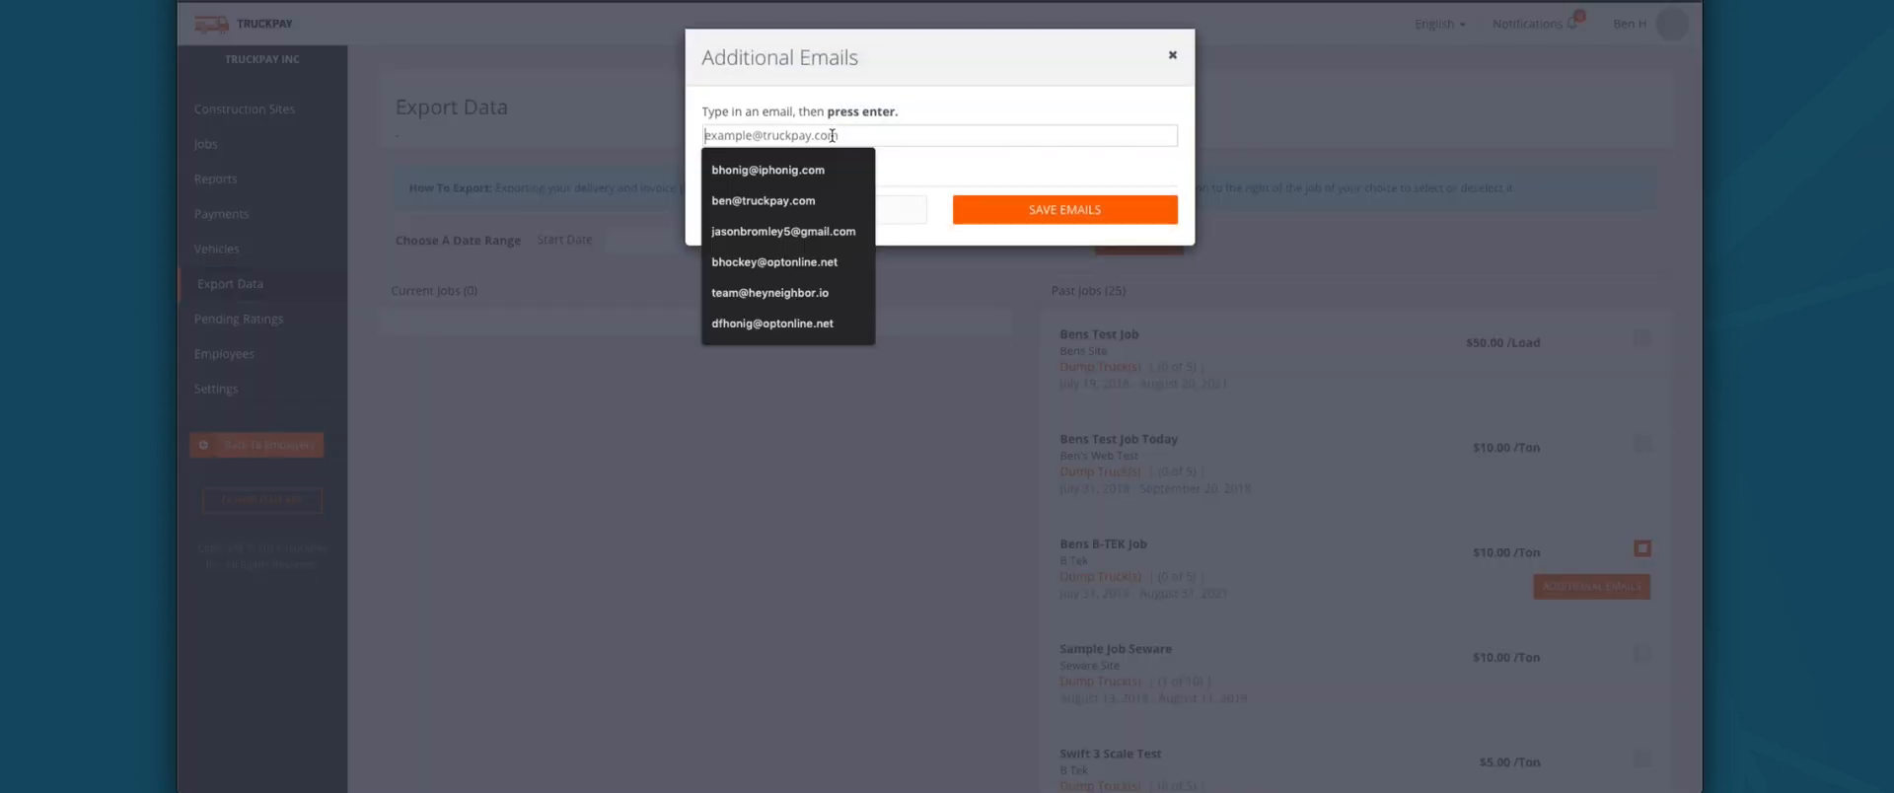
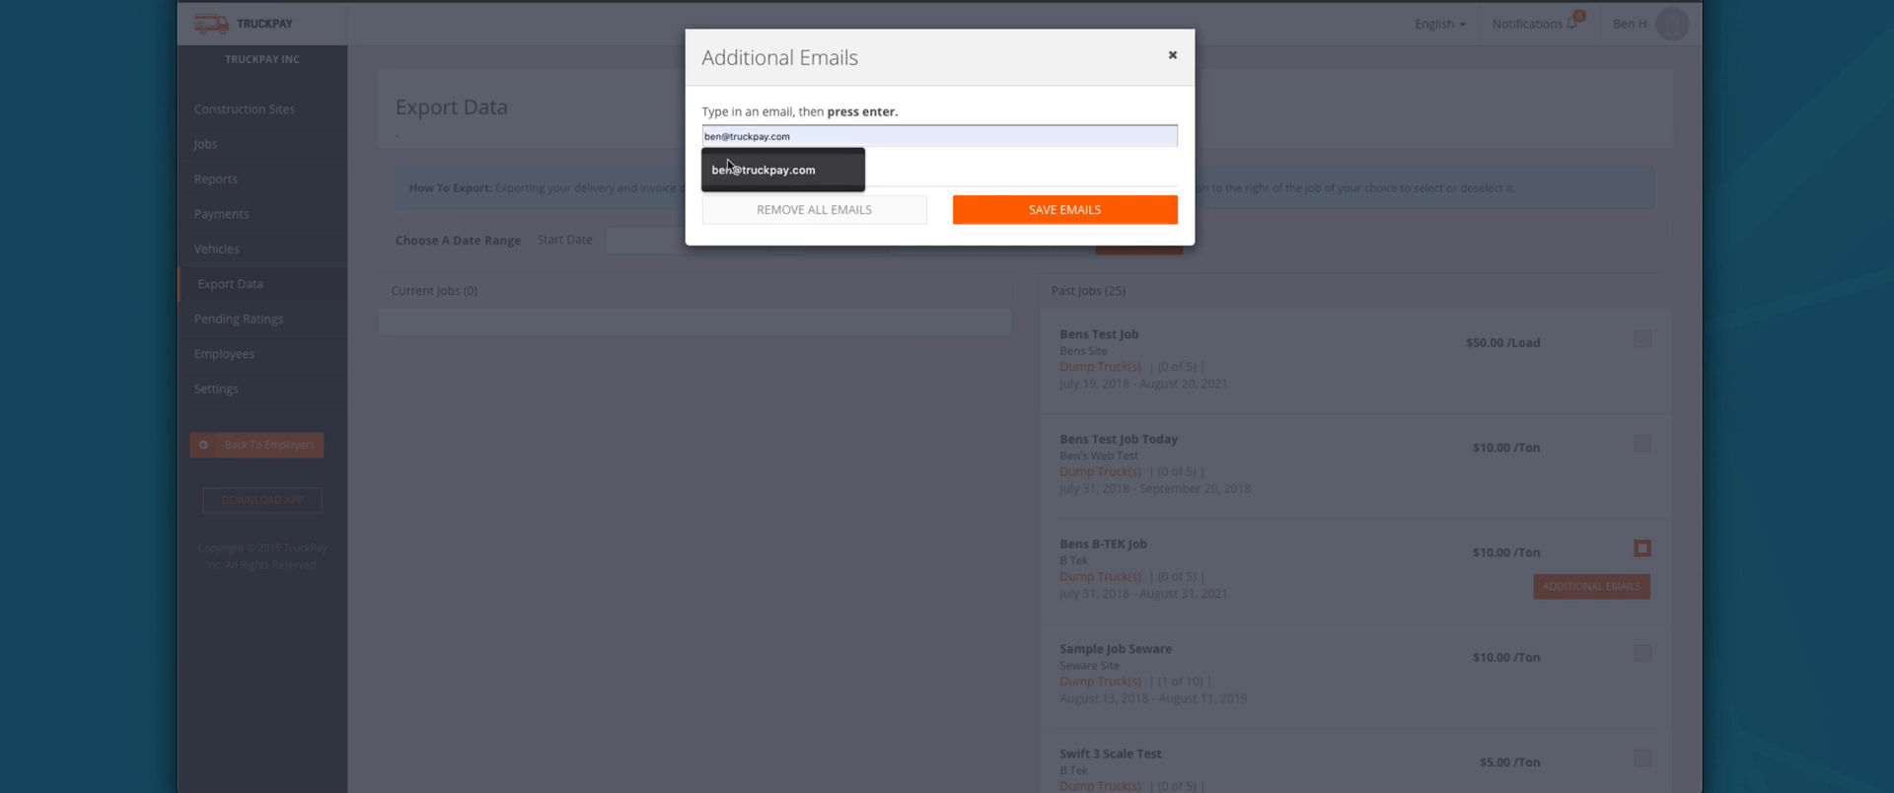
pyautogui.click(819, 158)
pyautogui.press('Return')
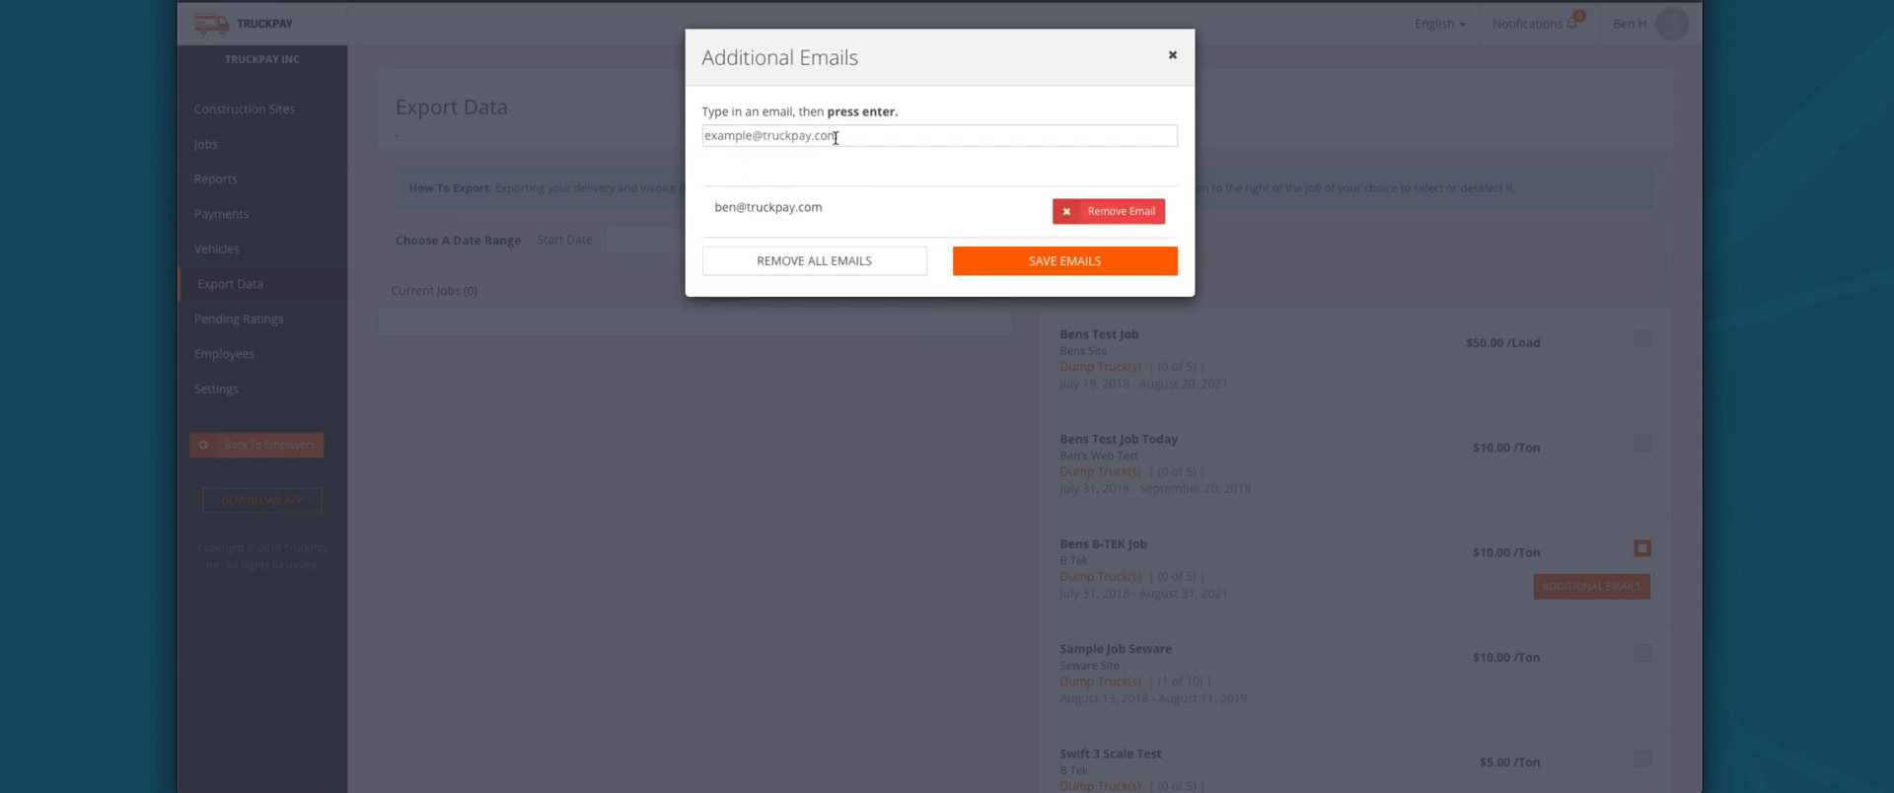
pyautogui.press('Return')
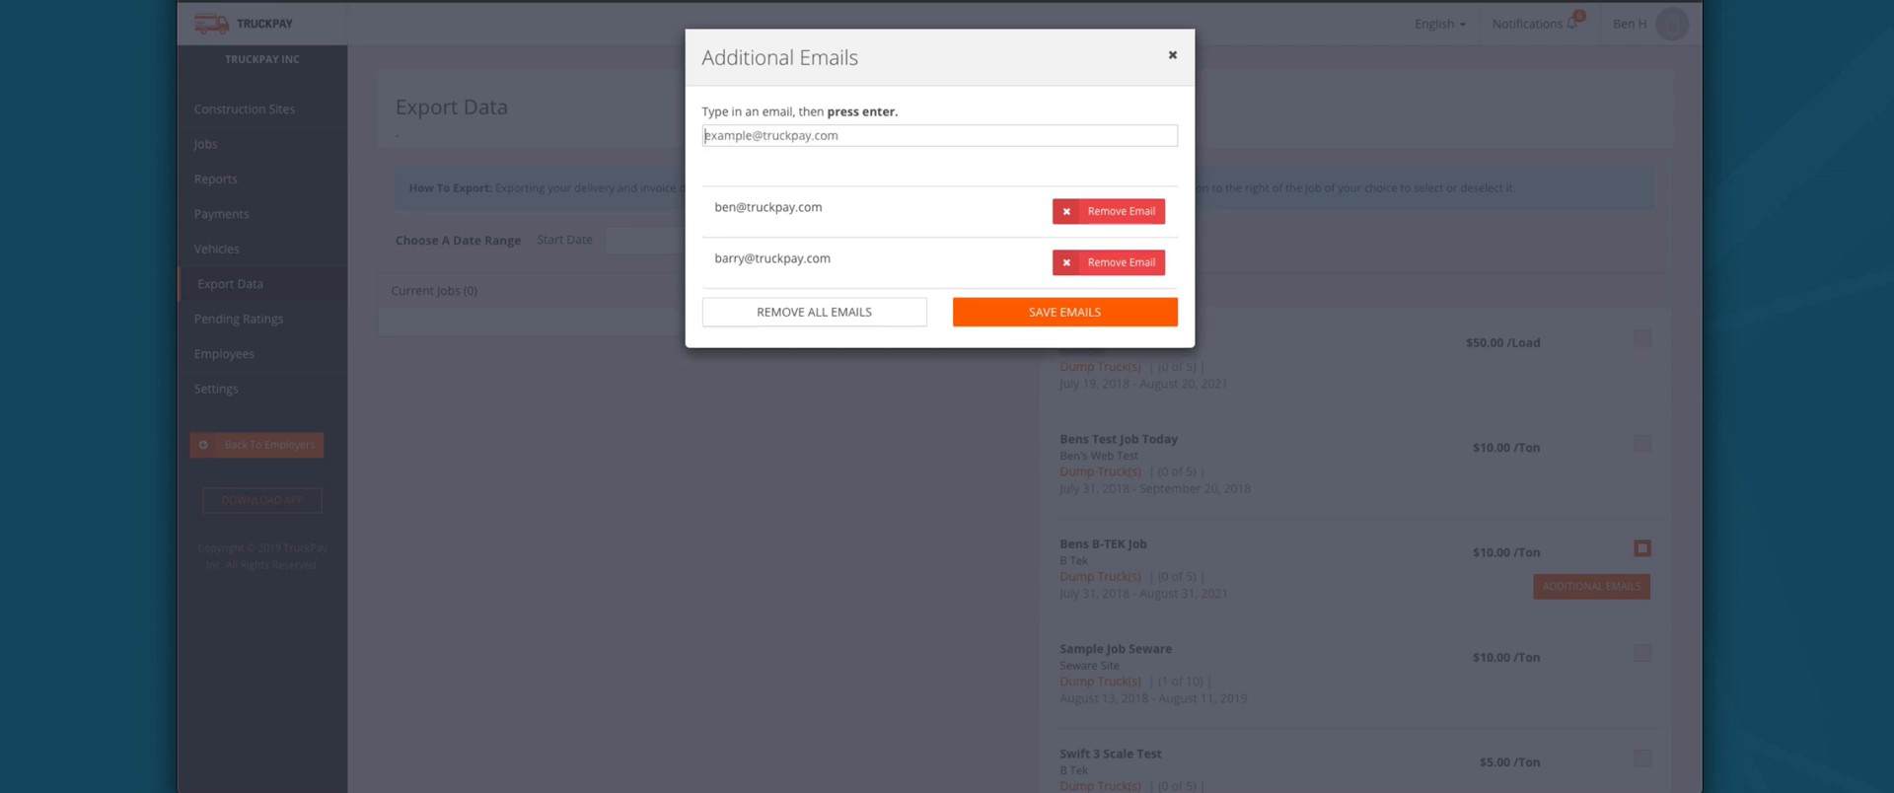
pyautogui.click(1059, 309)
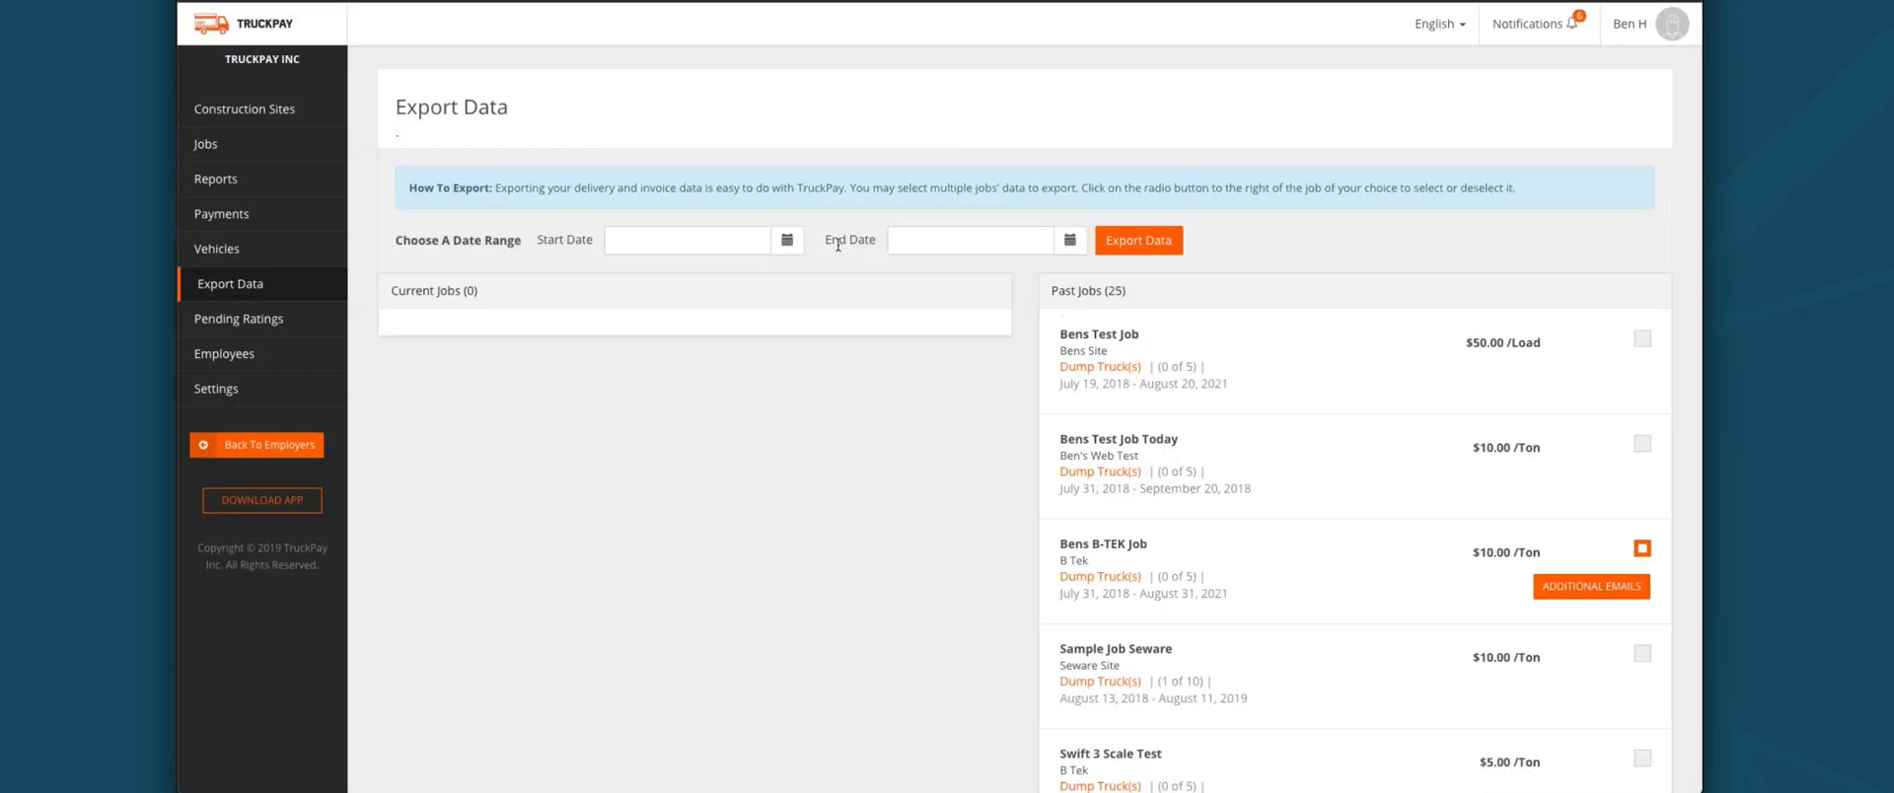
# Step: Set the export date range from 07/01/2016 to 07/16/2019
pyautogui.click(787, 240)
pyautogui.click(693, 274)
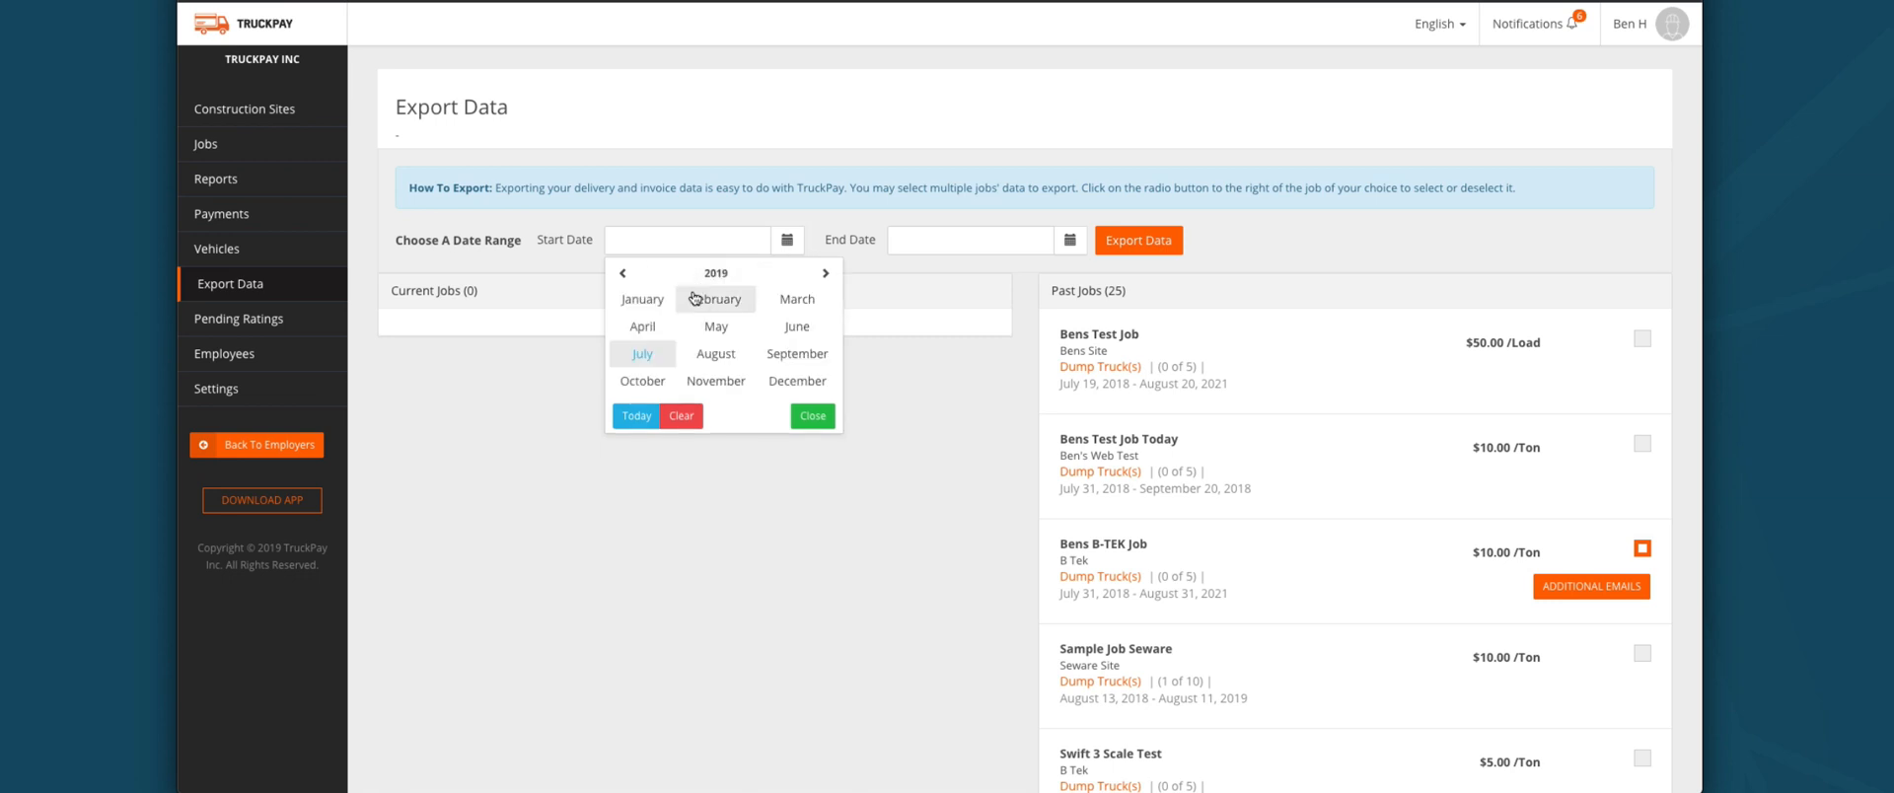
pyautogui.click(622, 273)
pyautogui.click(621, 273)
pyautogui.click(621, 274)
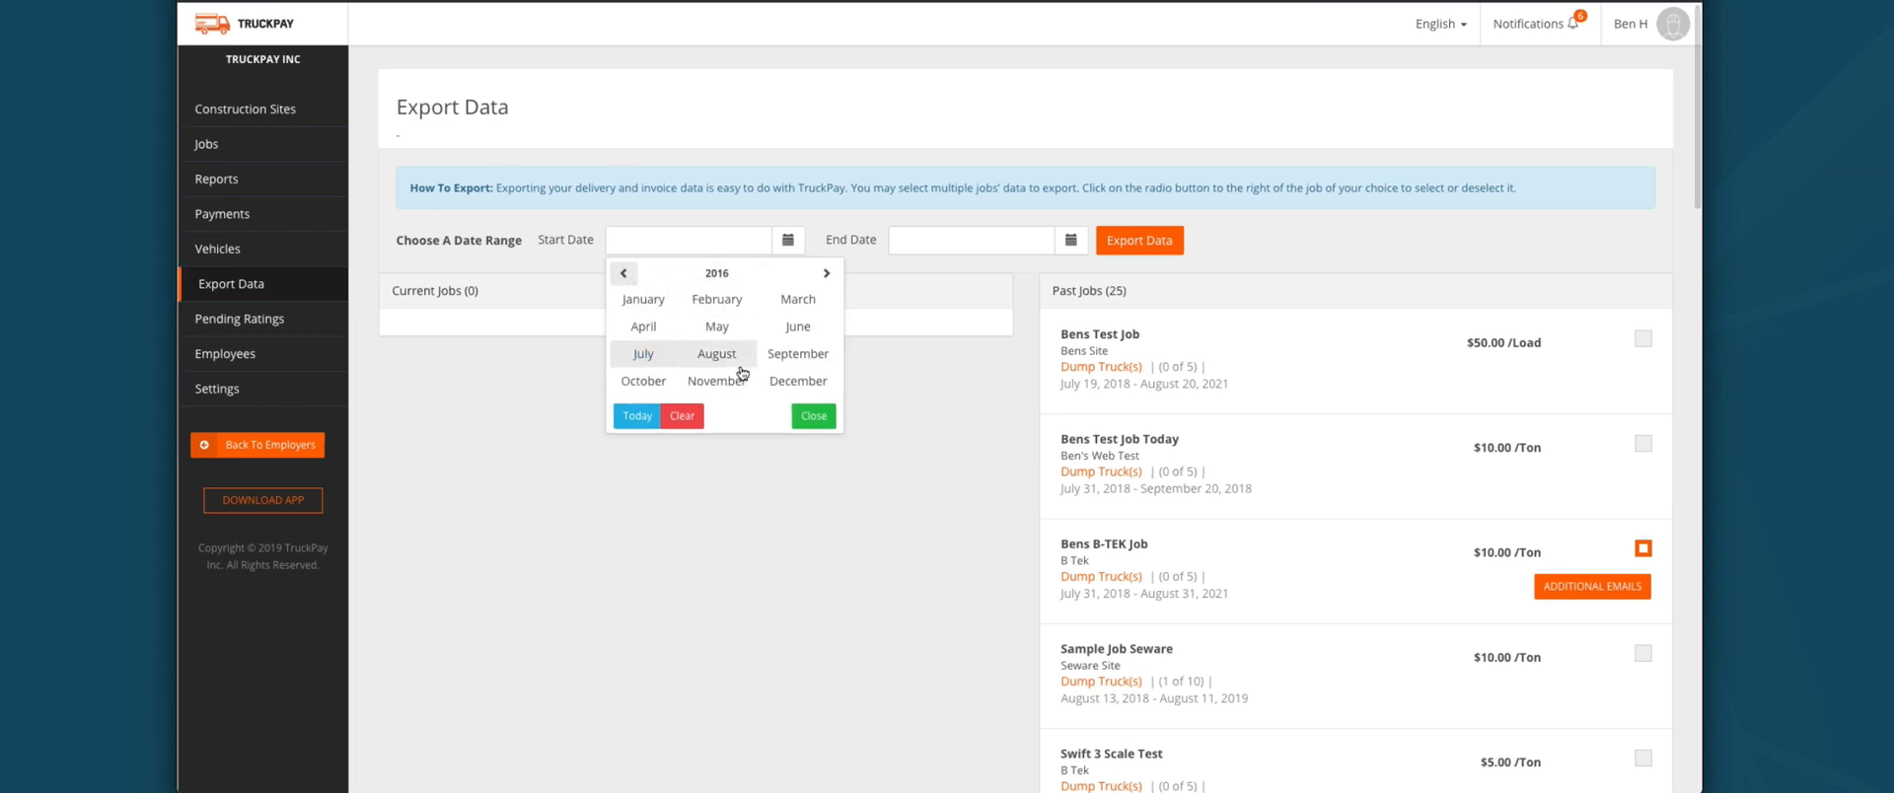
pyautogui.click(811, 416)
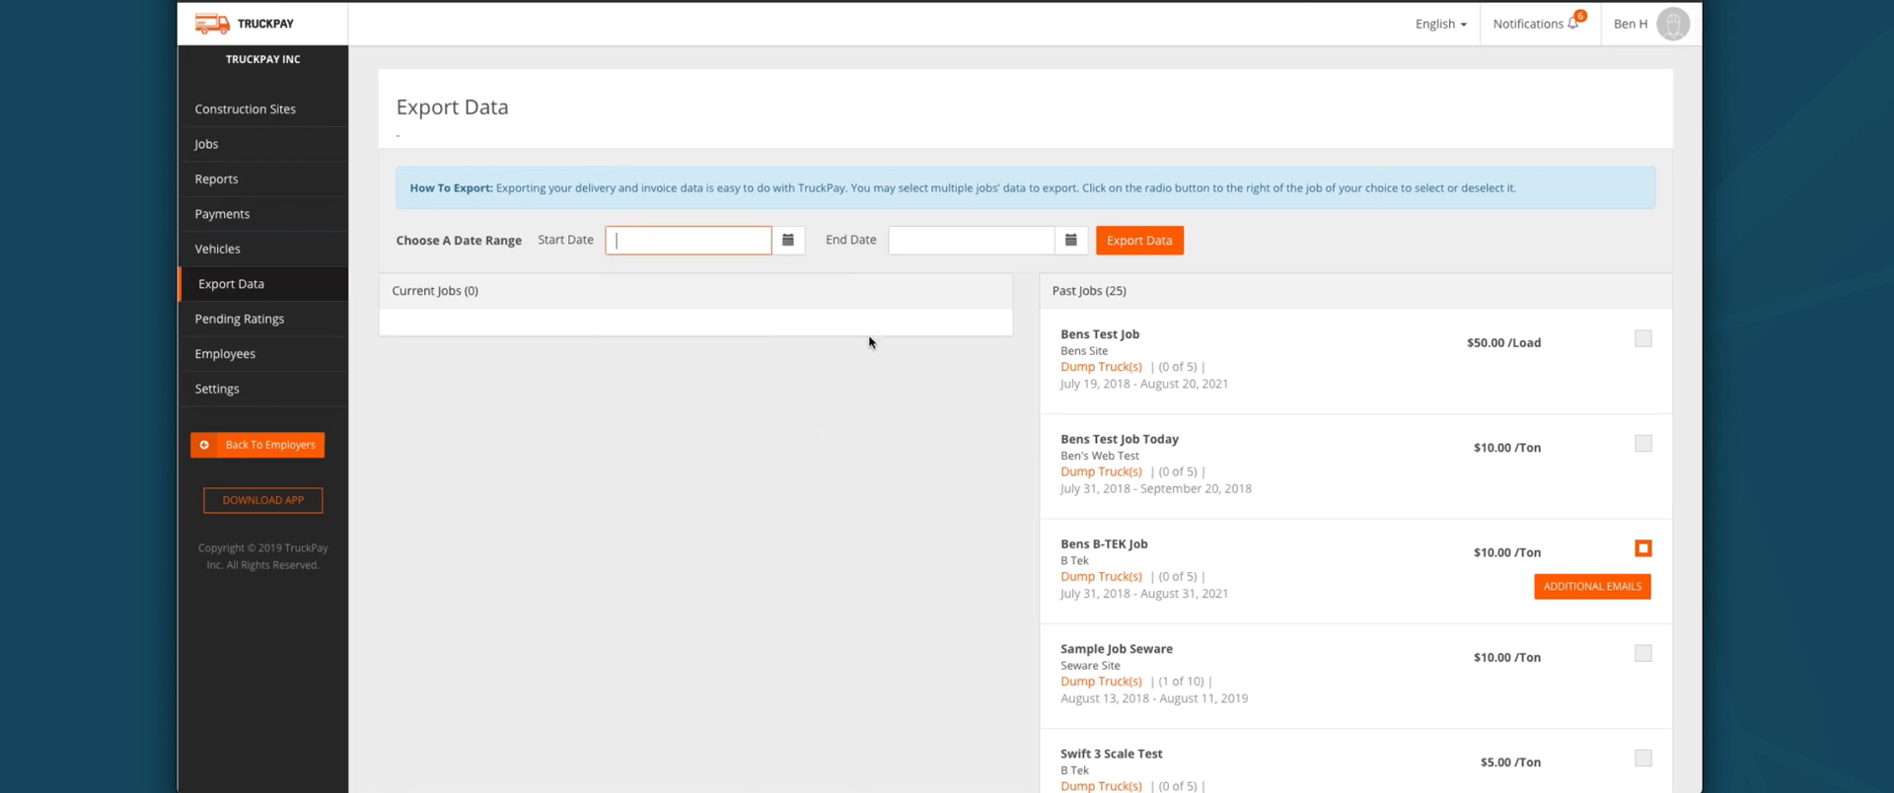
pyautogui.click(787, 240)
pyautogui.click(654, 358)
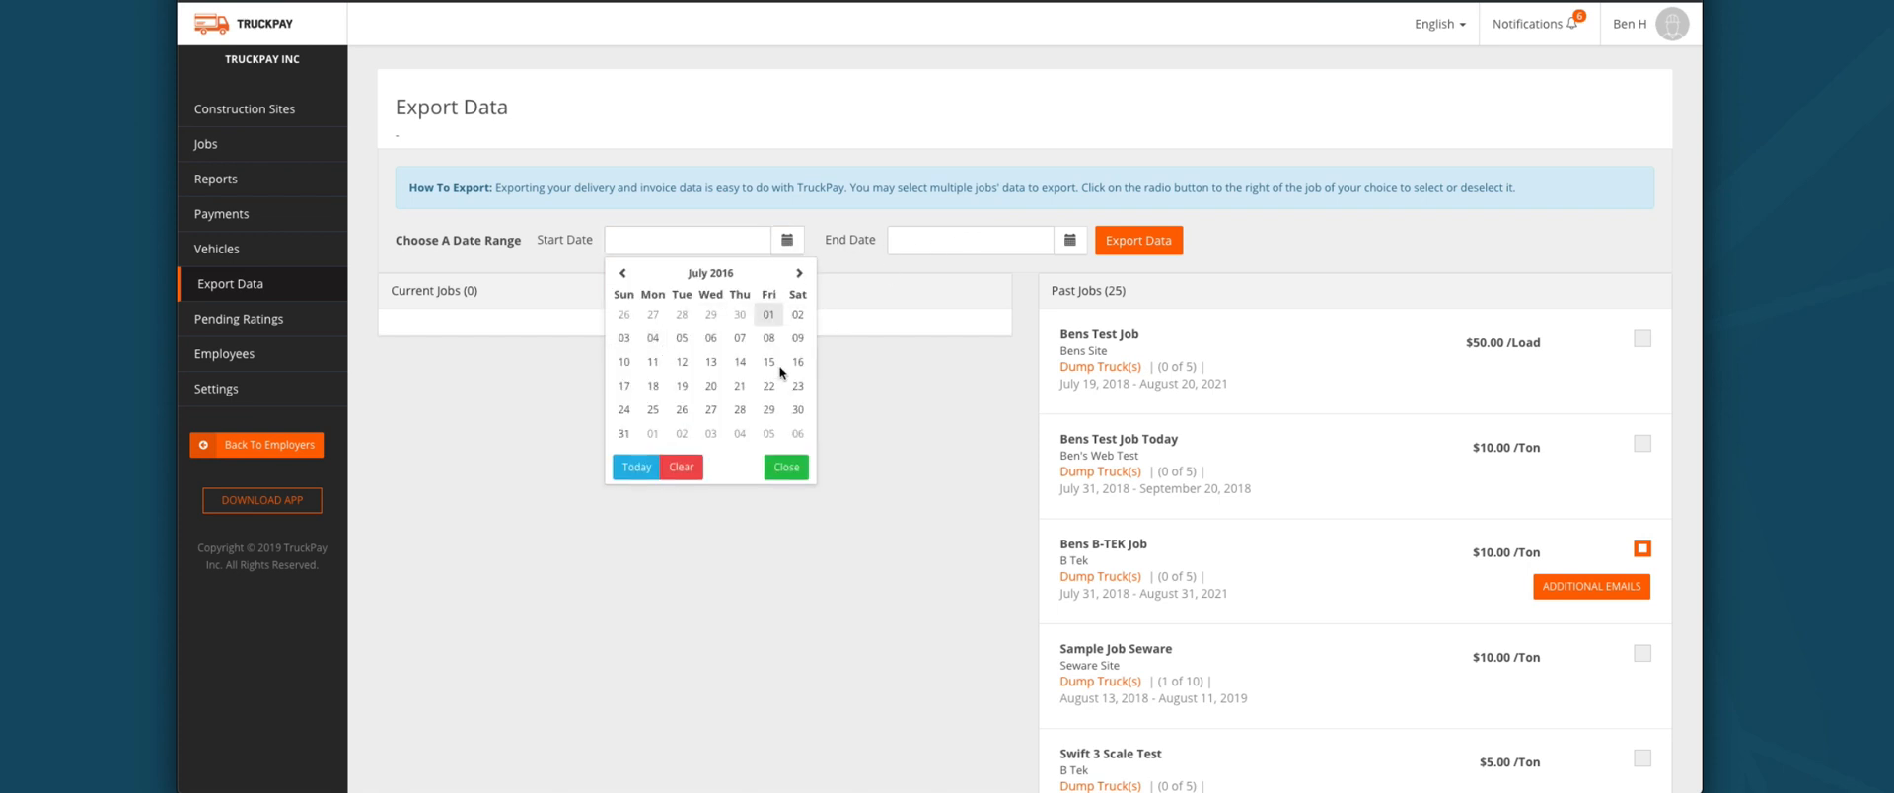
pyautogui.click(768, 315)
pyautogui.click(1069, 240)
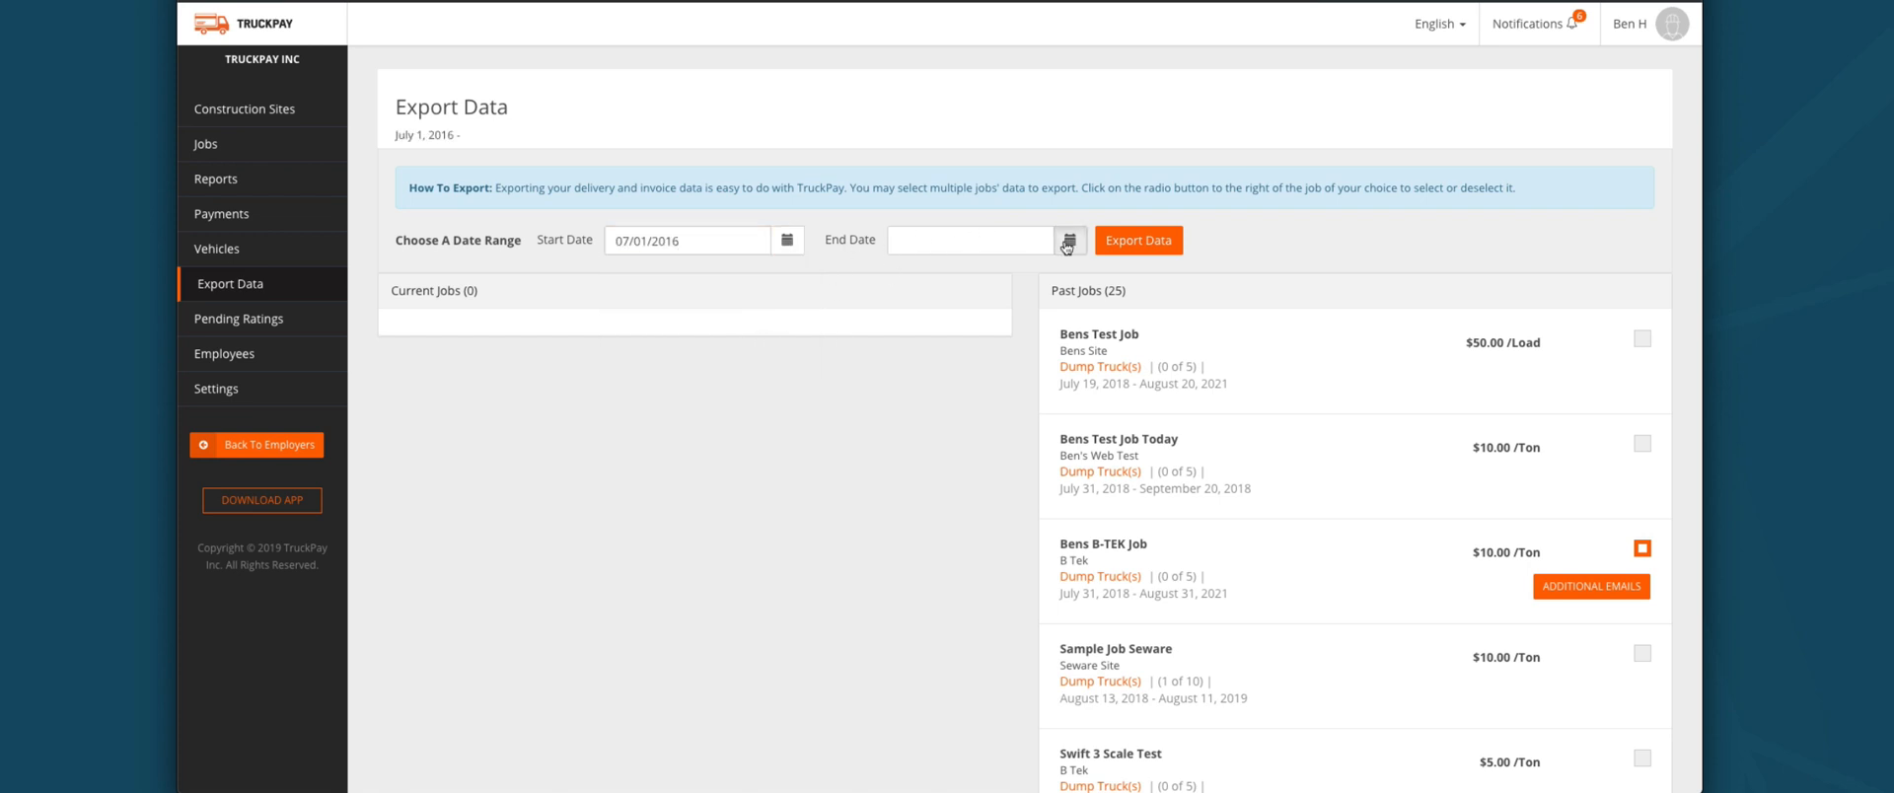
pyautogui.click(965, 367)
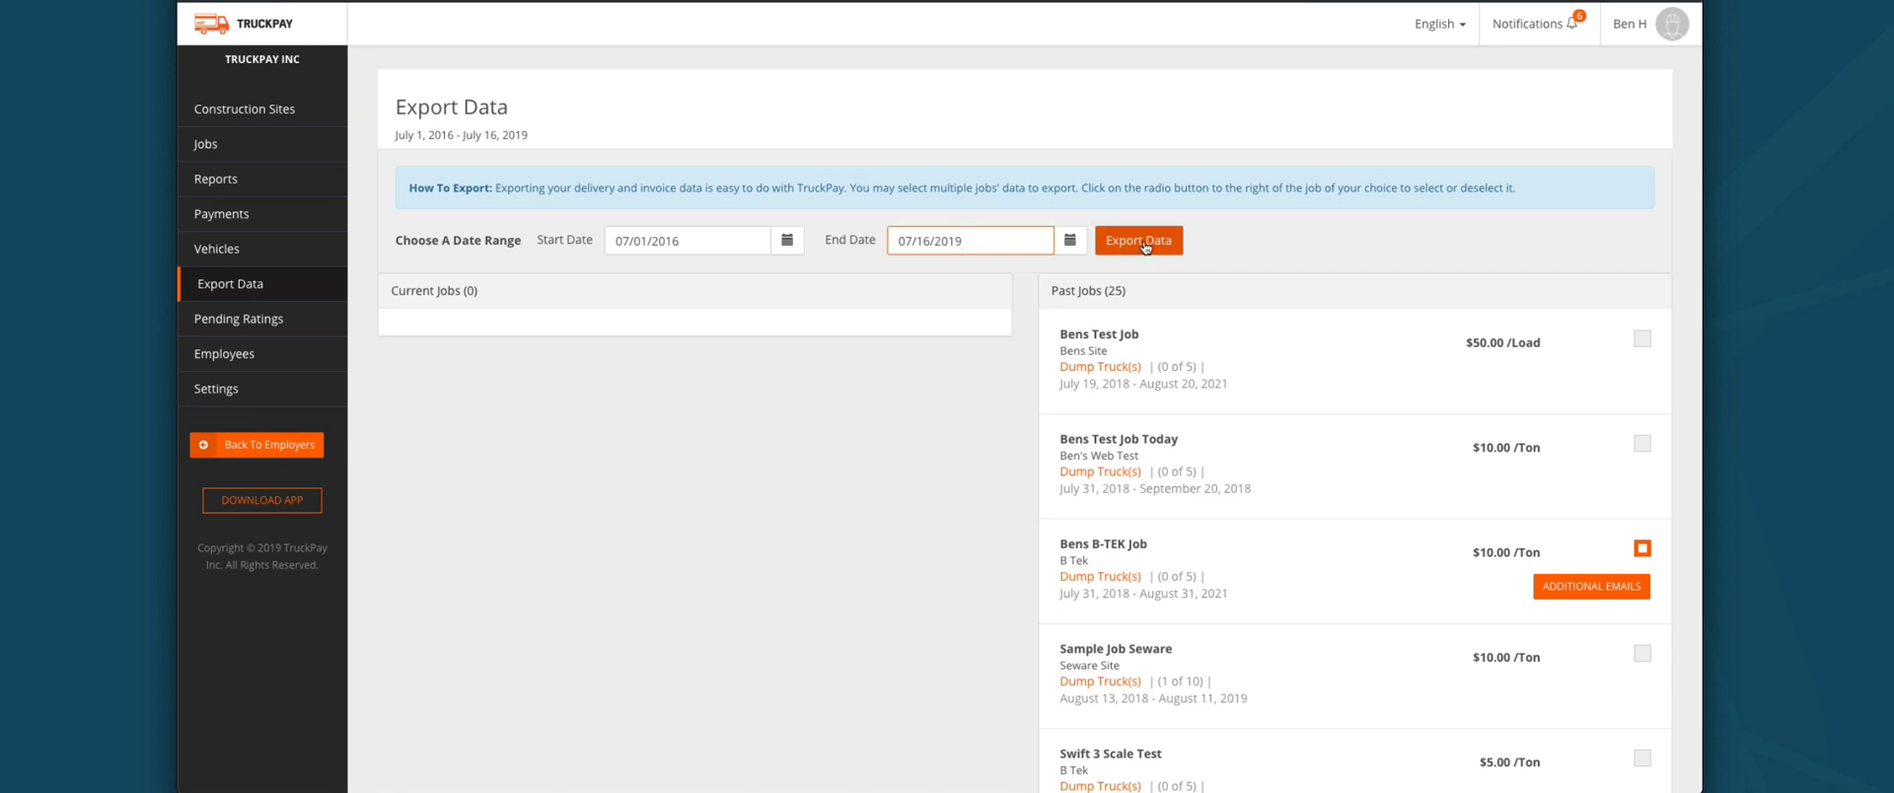
# Step: Check the export options, close them without exporting, and go to Pending Ratings
pyautogui.click(1140, 242)
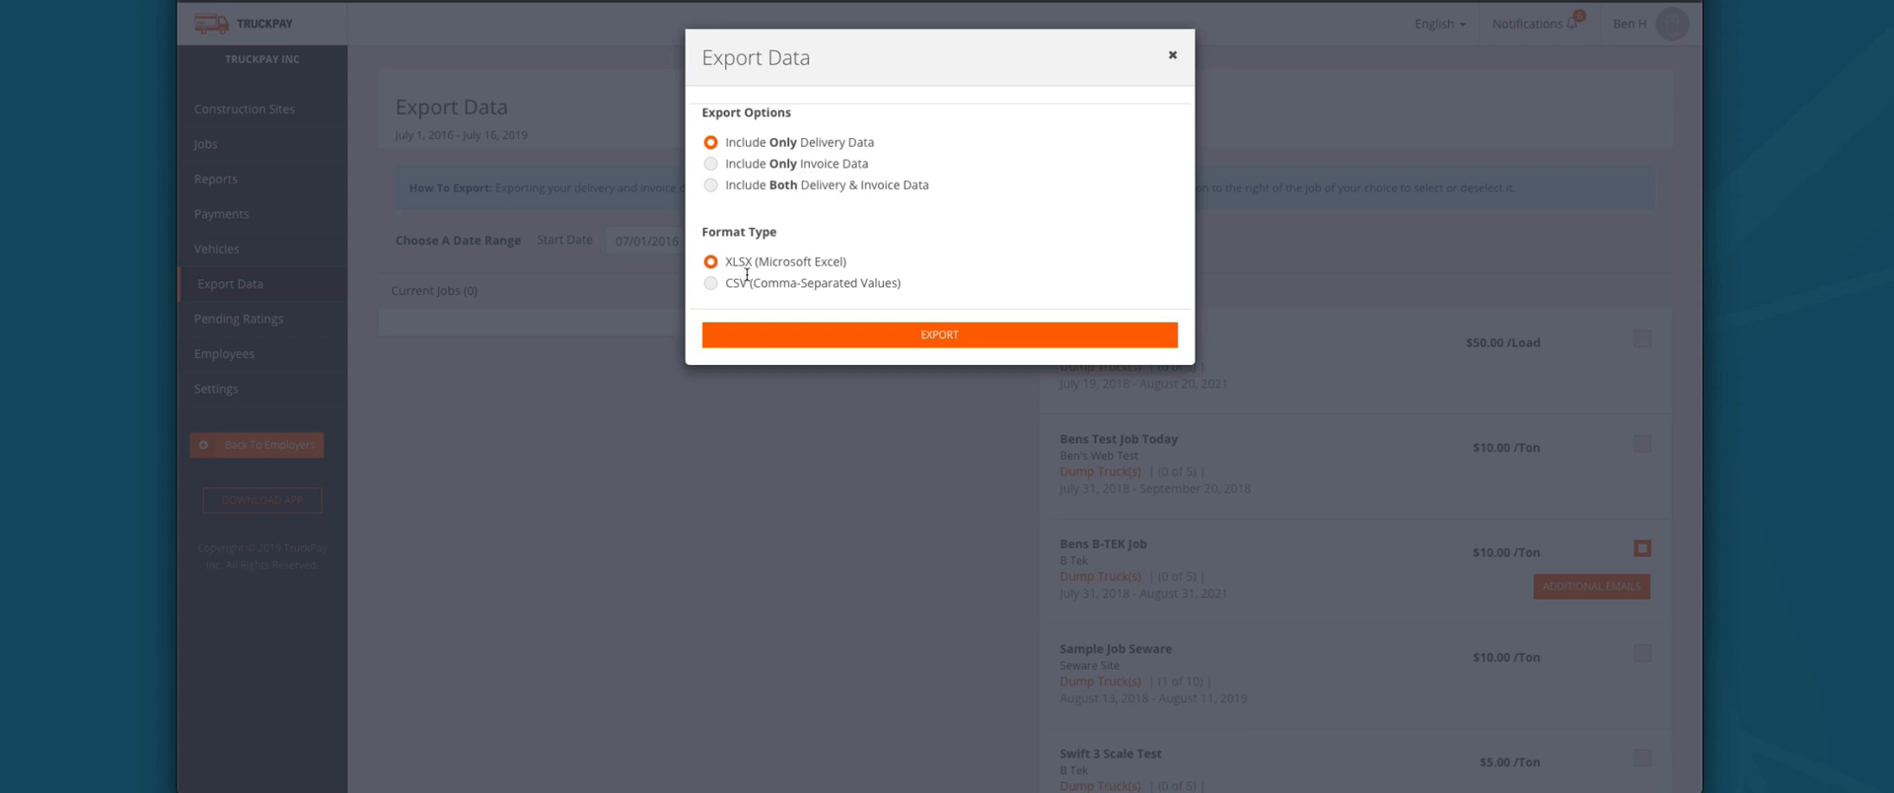
pyautogui.click(1173, 59)
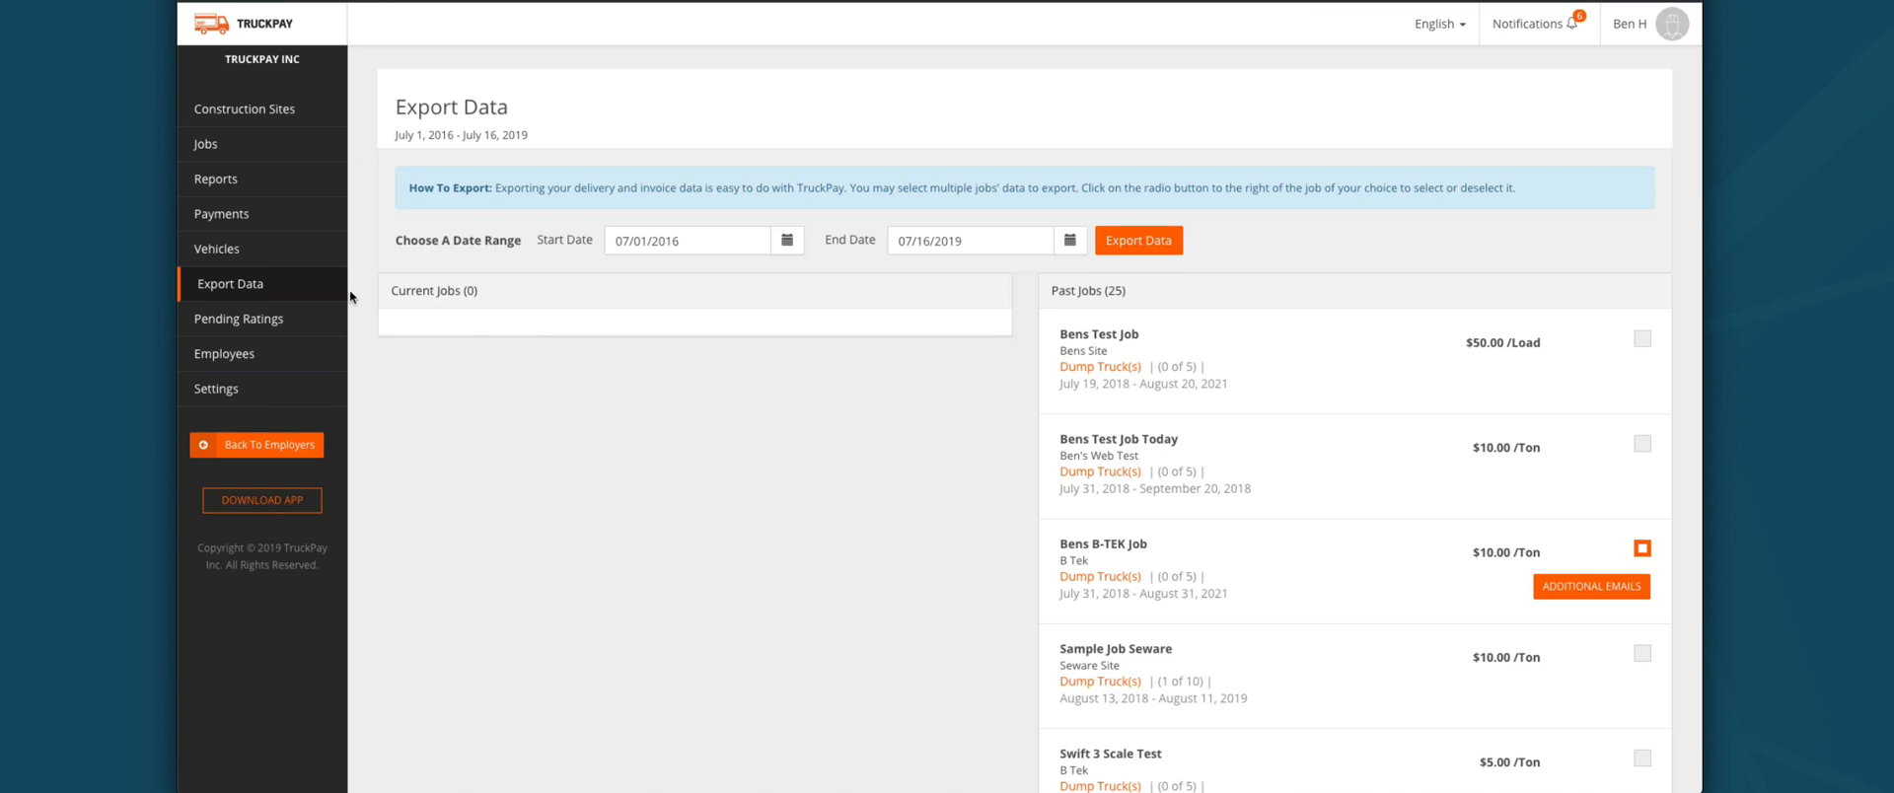
pyautogui.click(242, 318)
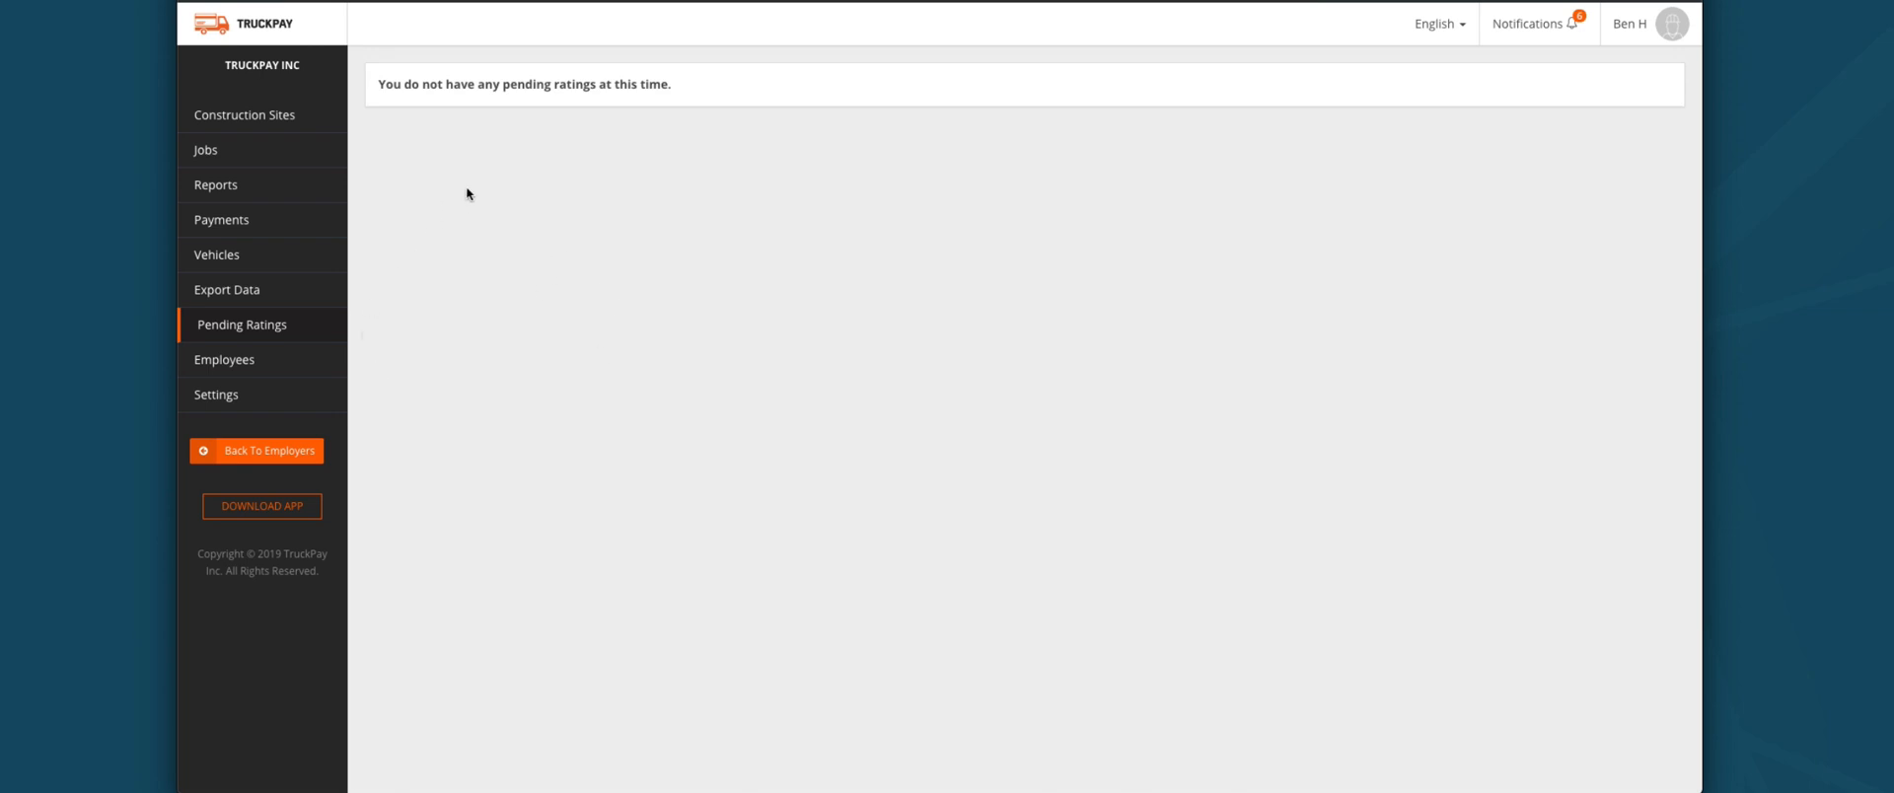
# Step: Start an employee invite as Truck Driver with Admin and Managerial permission groups
pyautogui.click(255, 363)
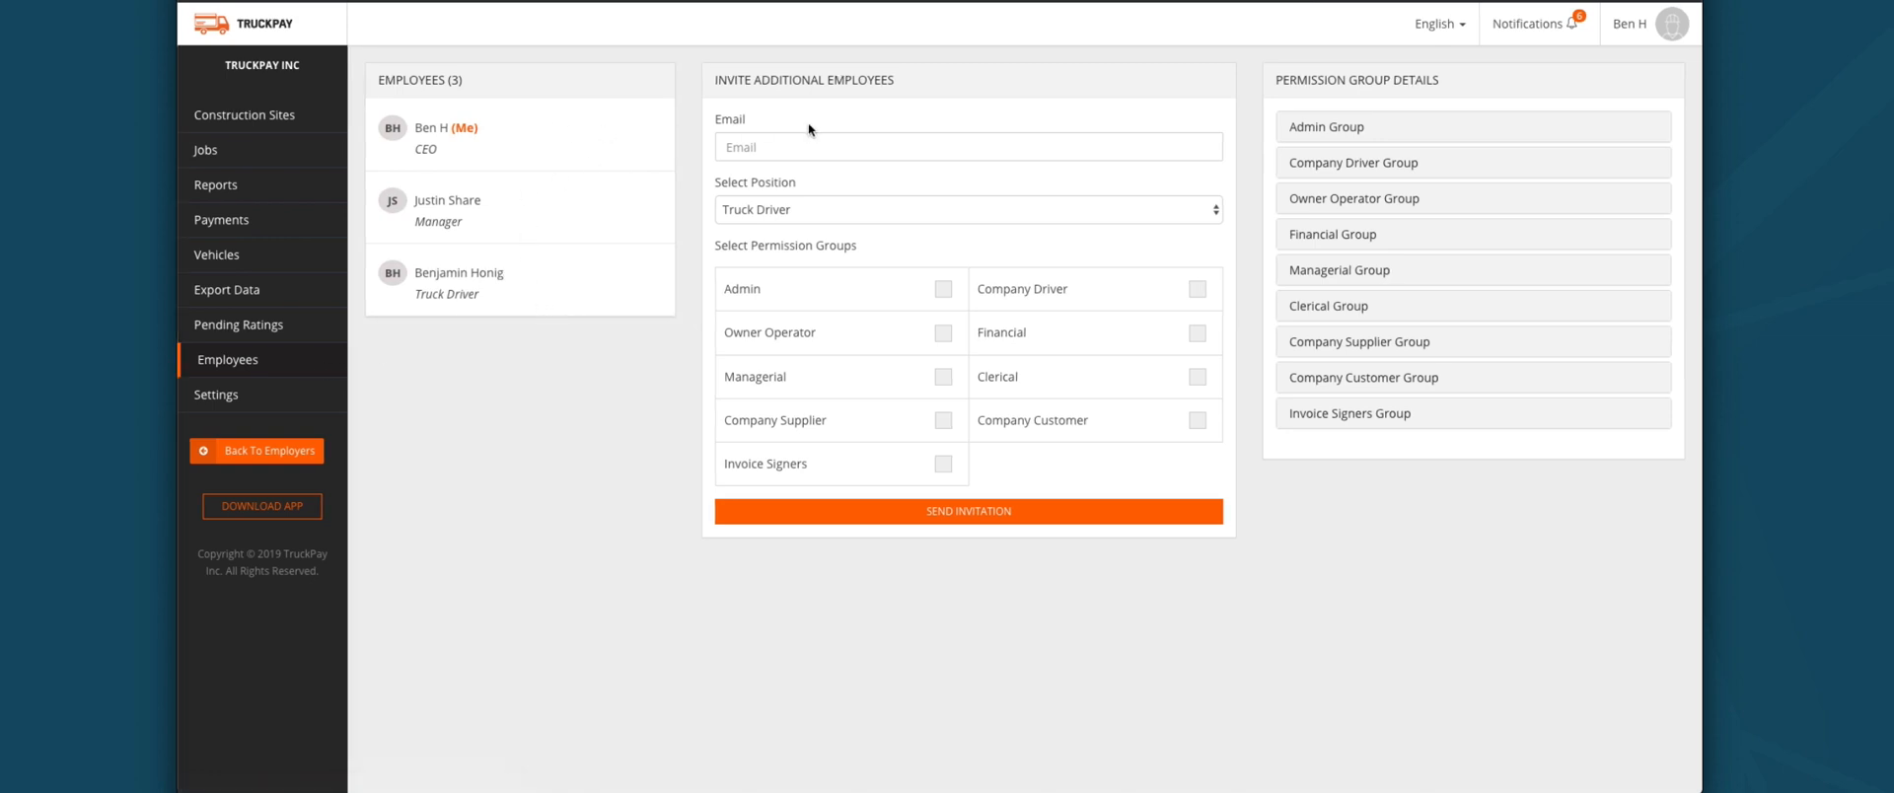
pyautogui.click(877, 150)
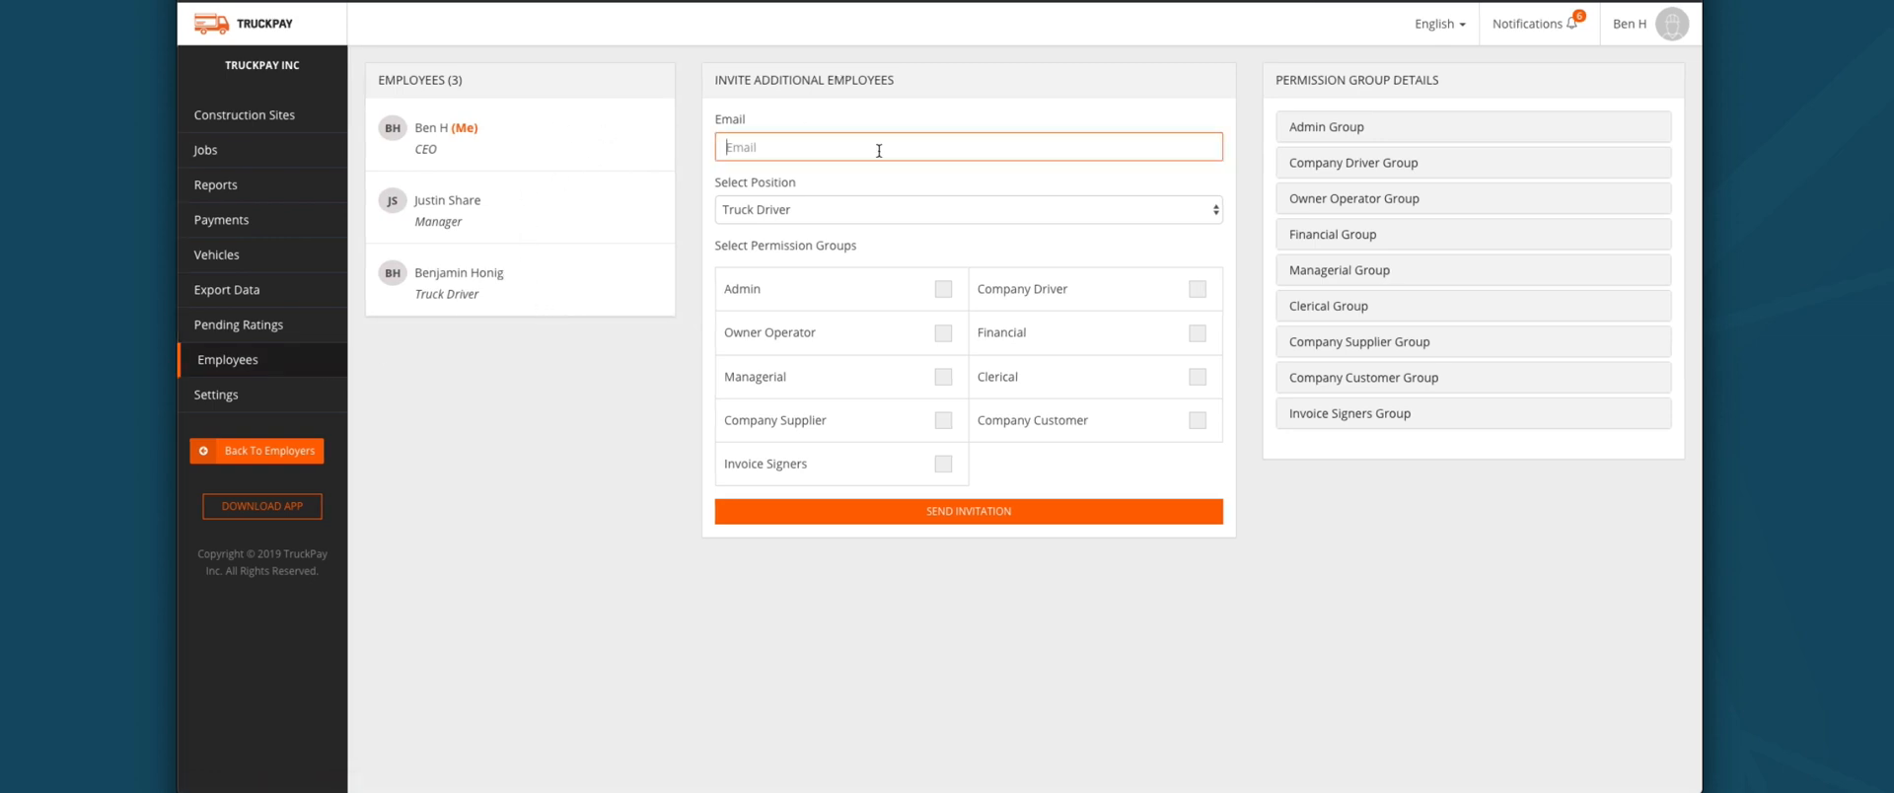
pyautogui.click(809, 213)
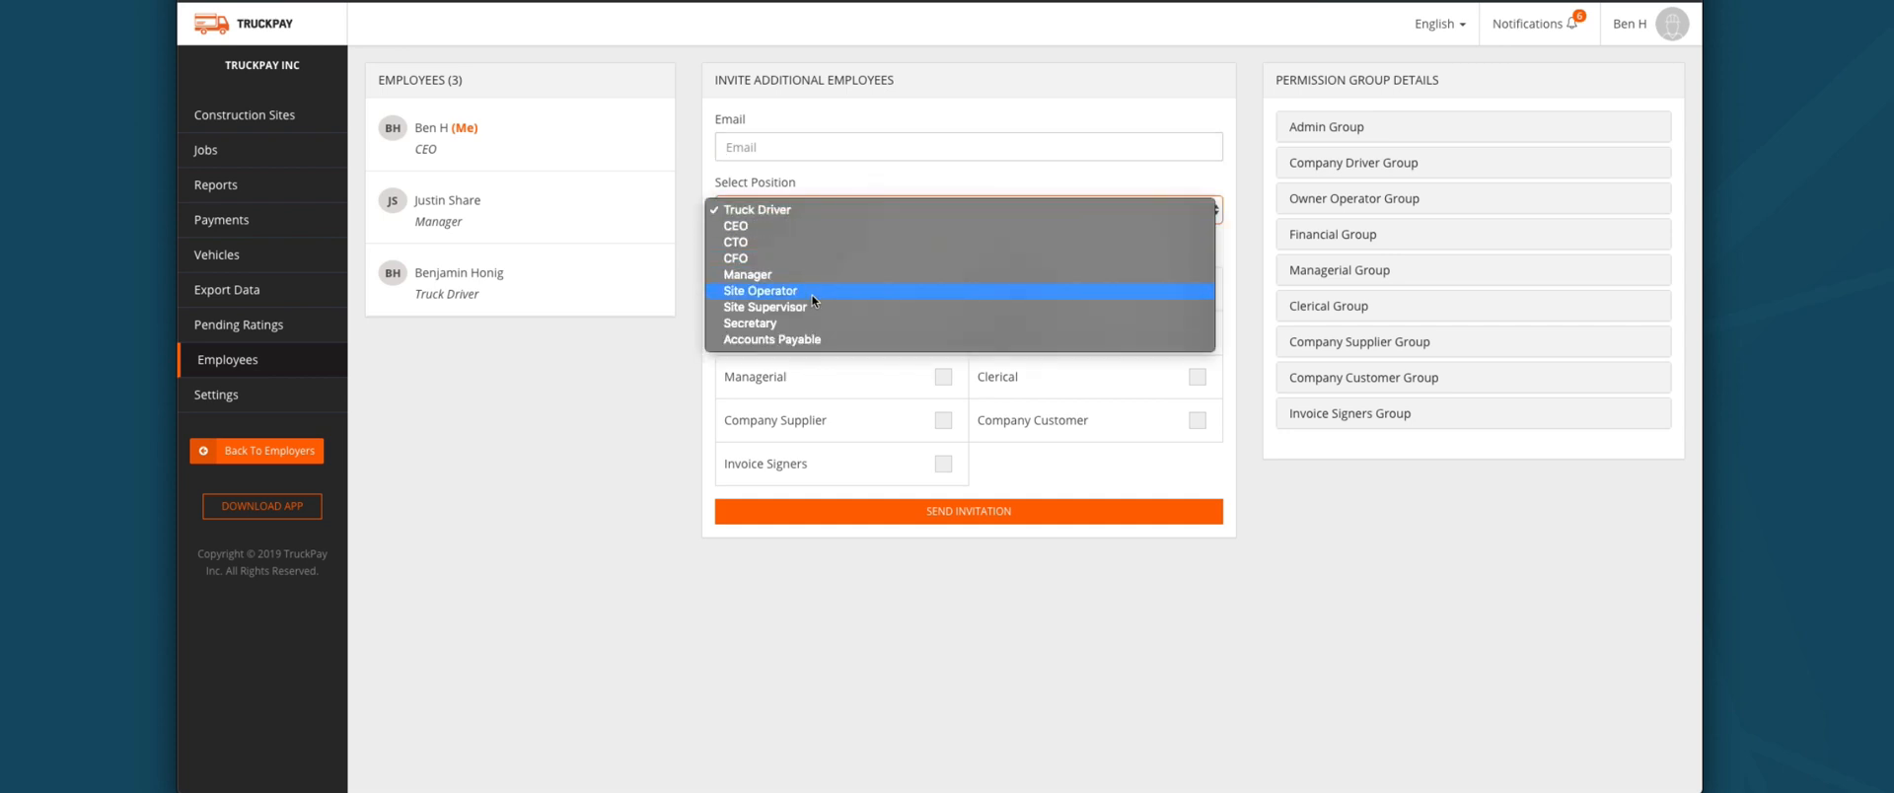
pyautogui.click(742, 465)
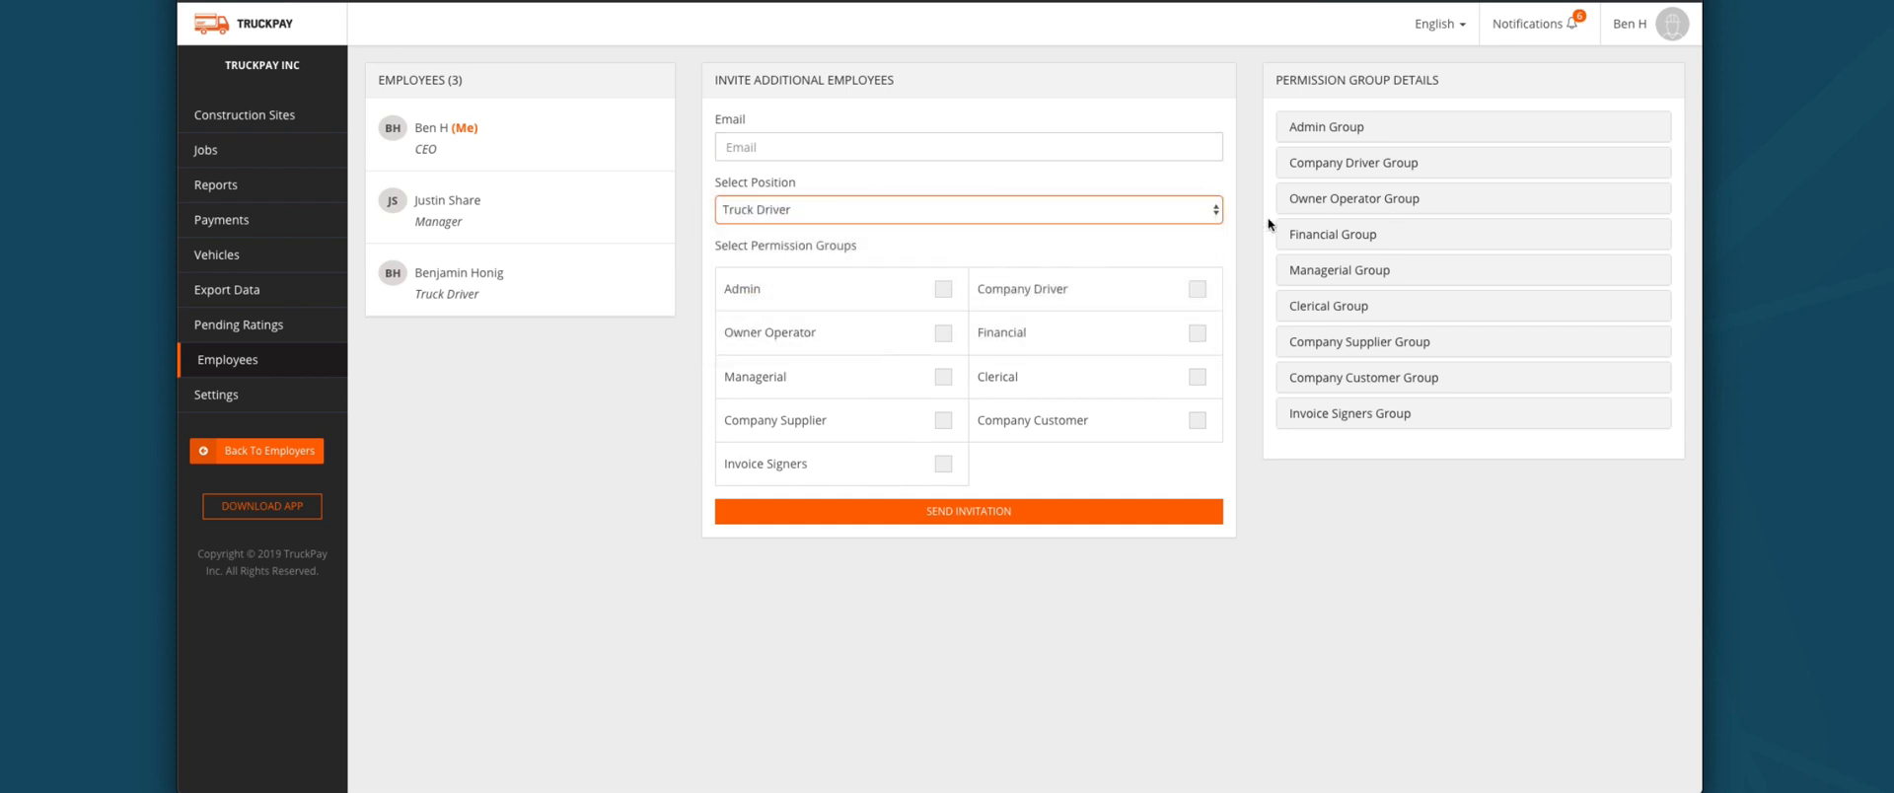
pyautogui.click(943, 288)
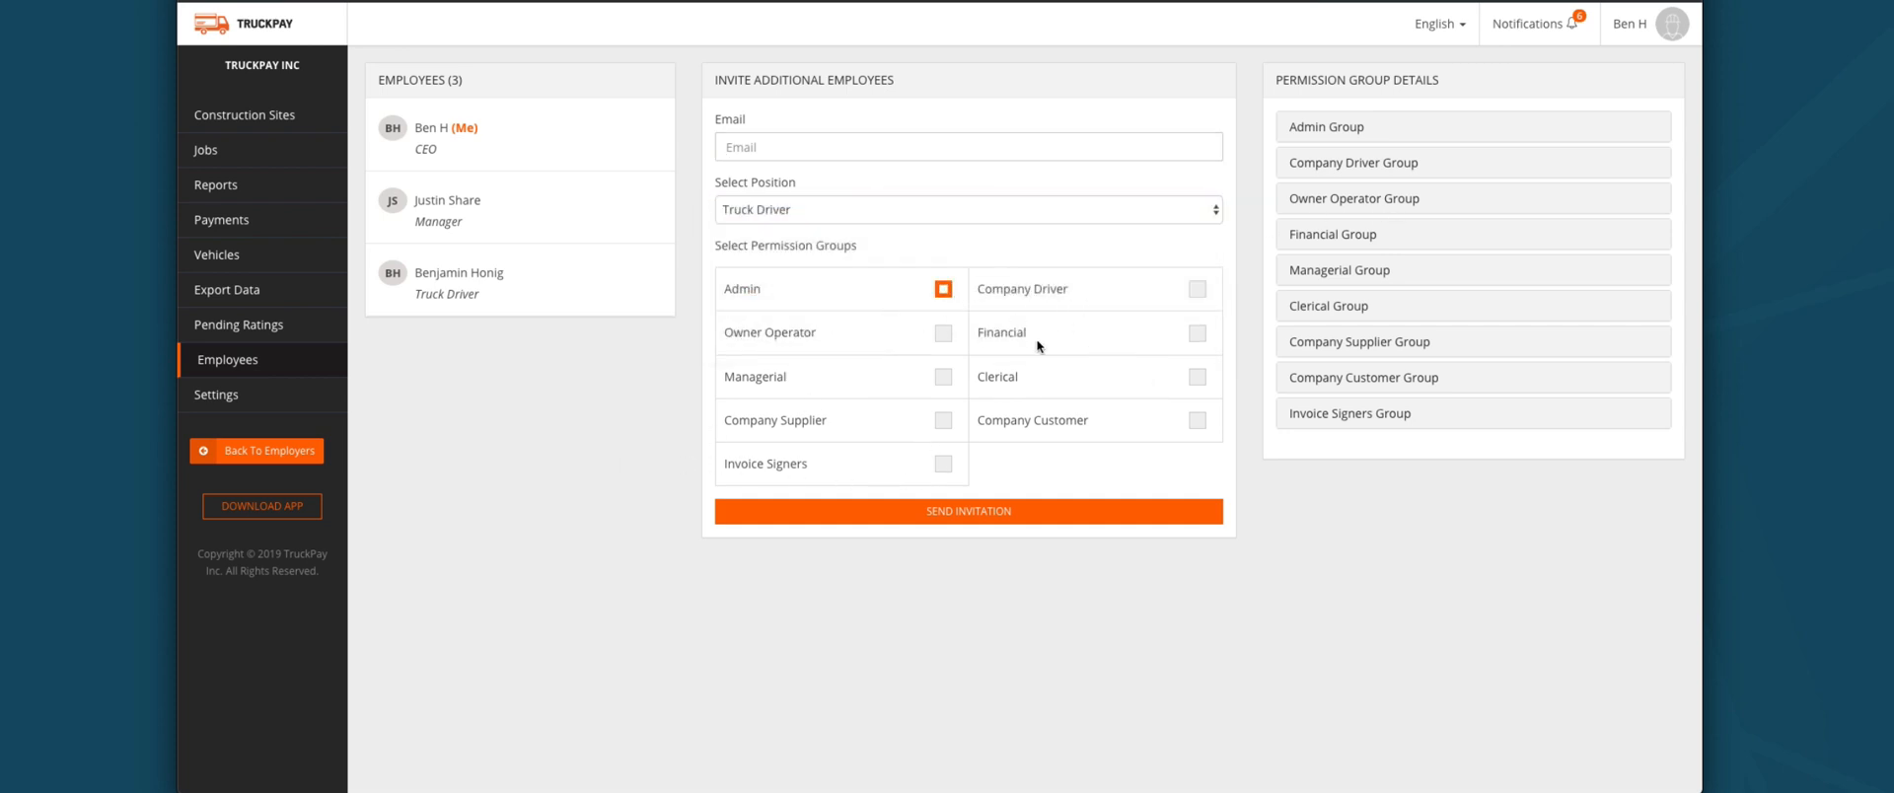
pyautogui.click(943, 376)
# Step: Review the Financial Group permission details, then go to company Settings
pyautogui.click(1390, 235)
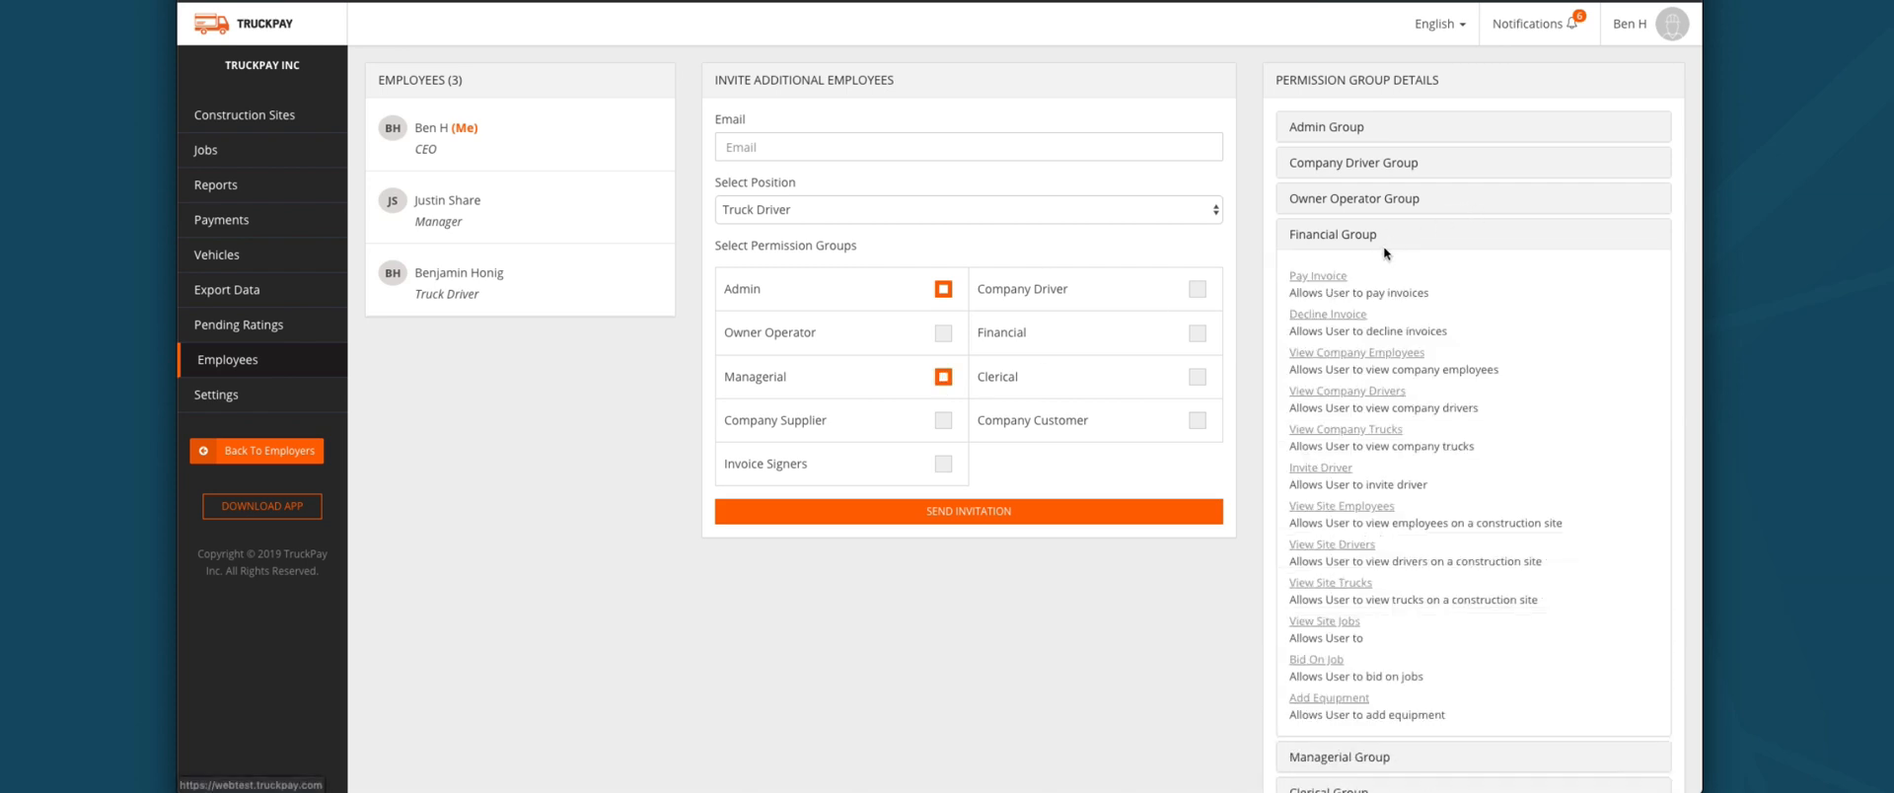
pyautogui.scroll(-1, 1401, 260)
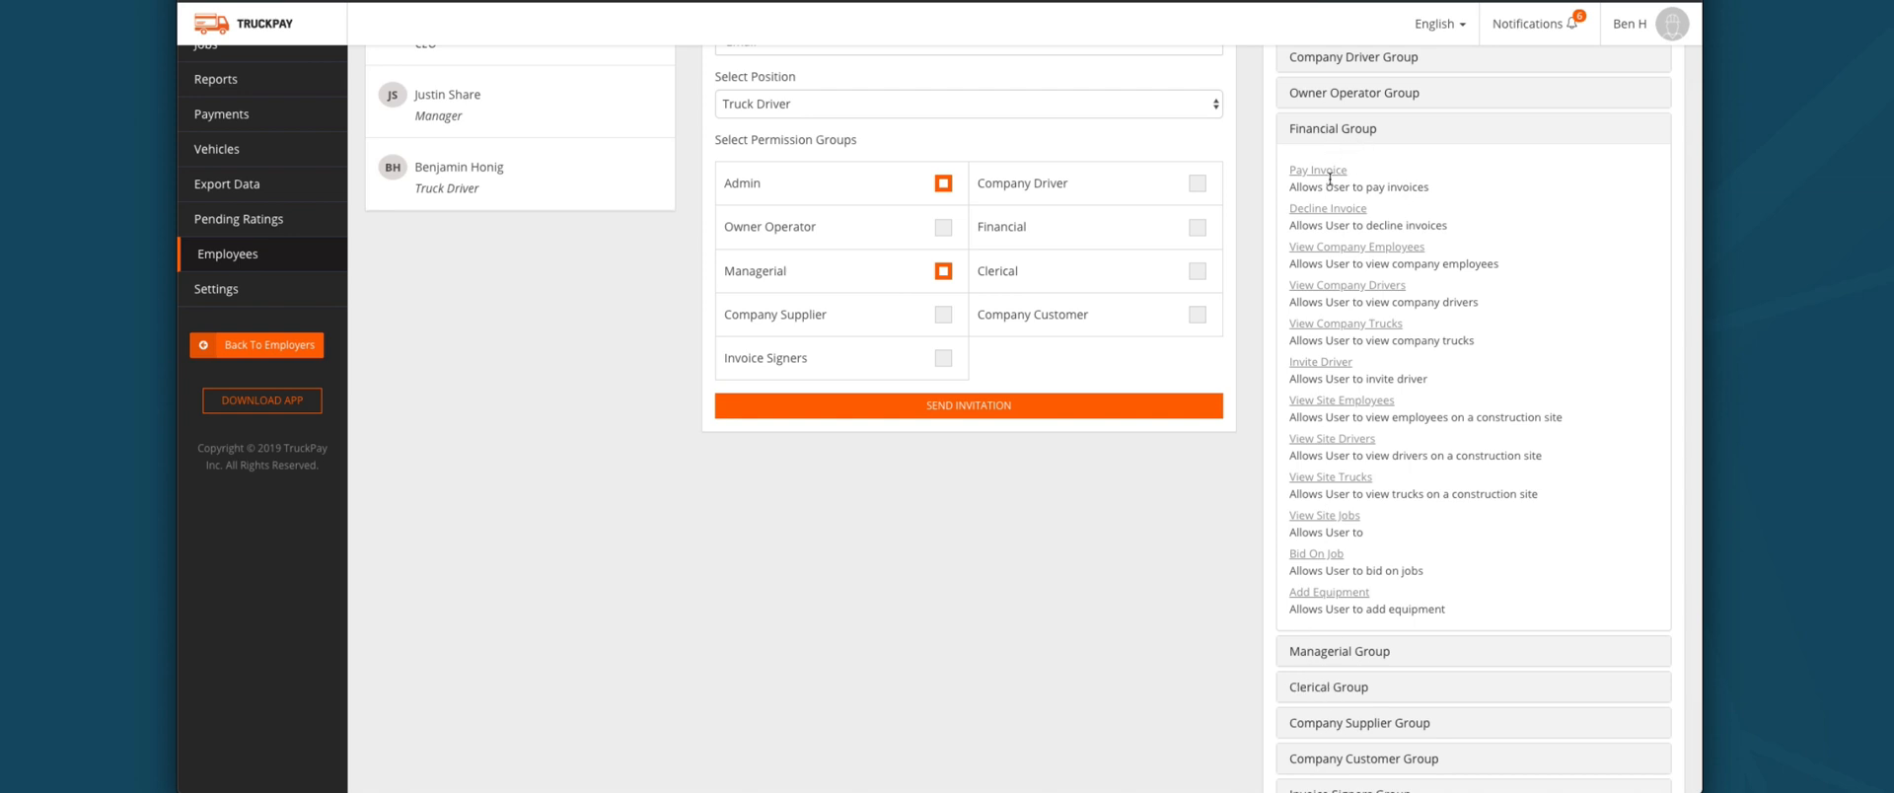
pyautogui.click(1313, 134)
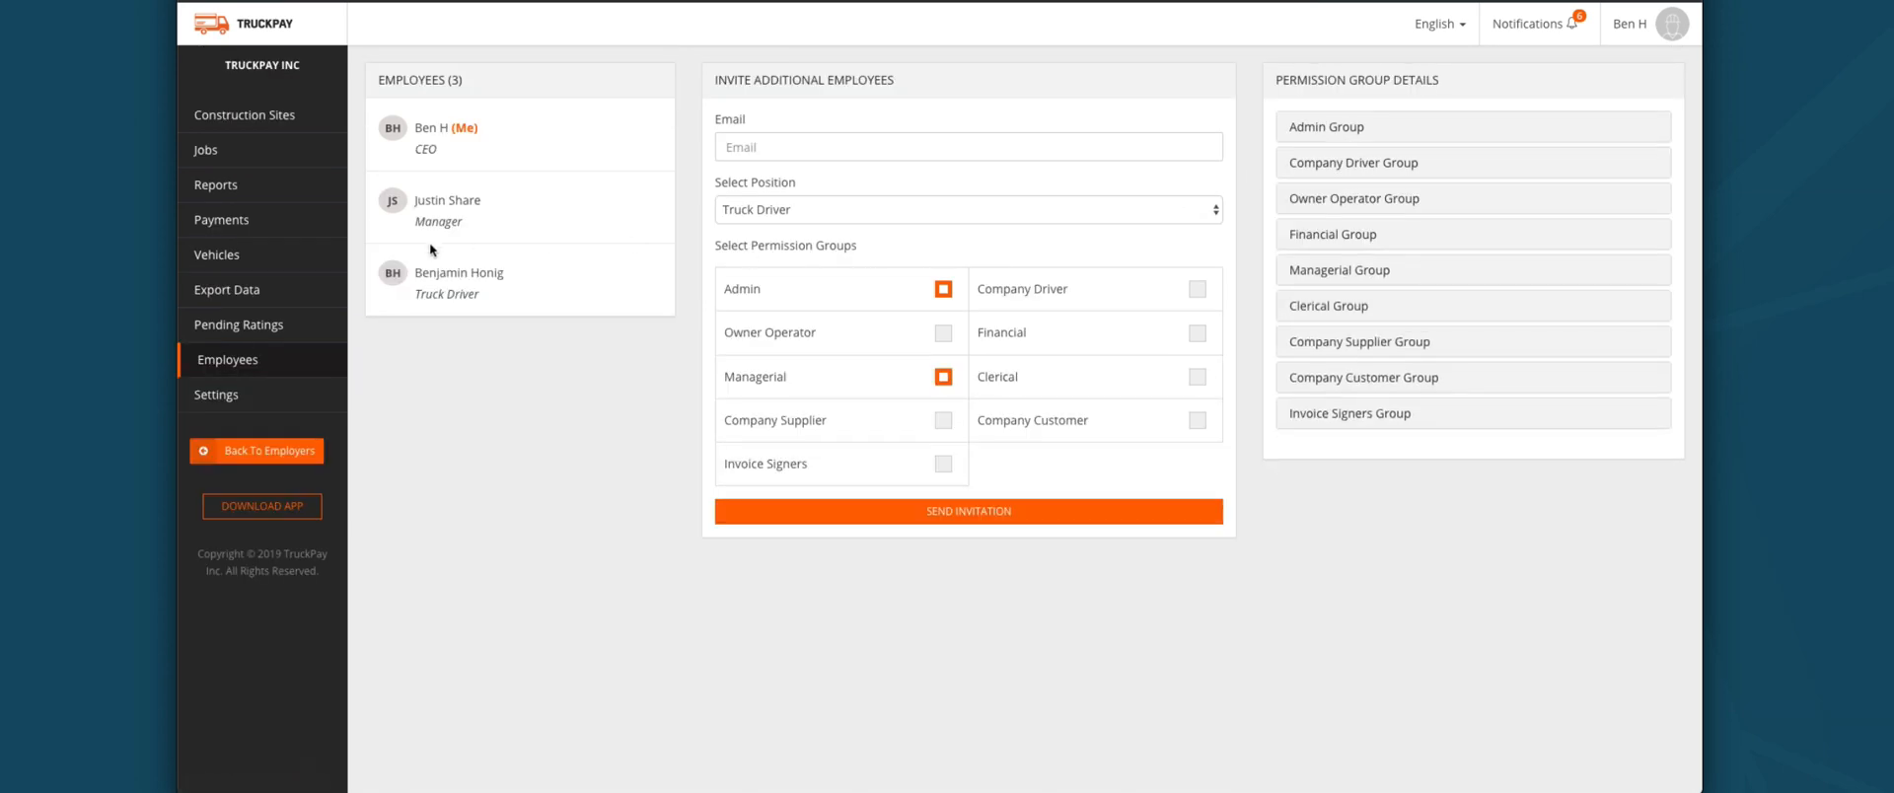
pyautogui.click(246, 400)
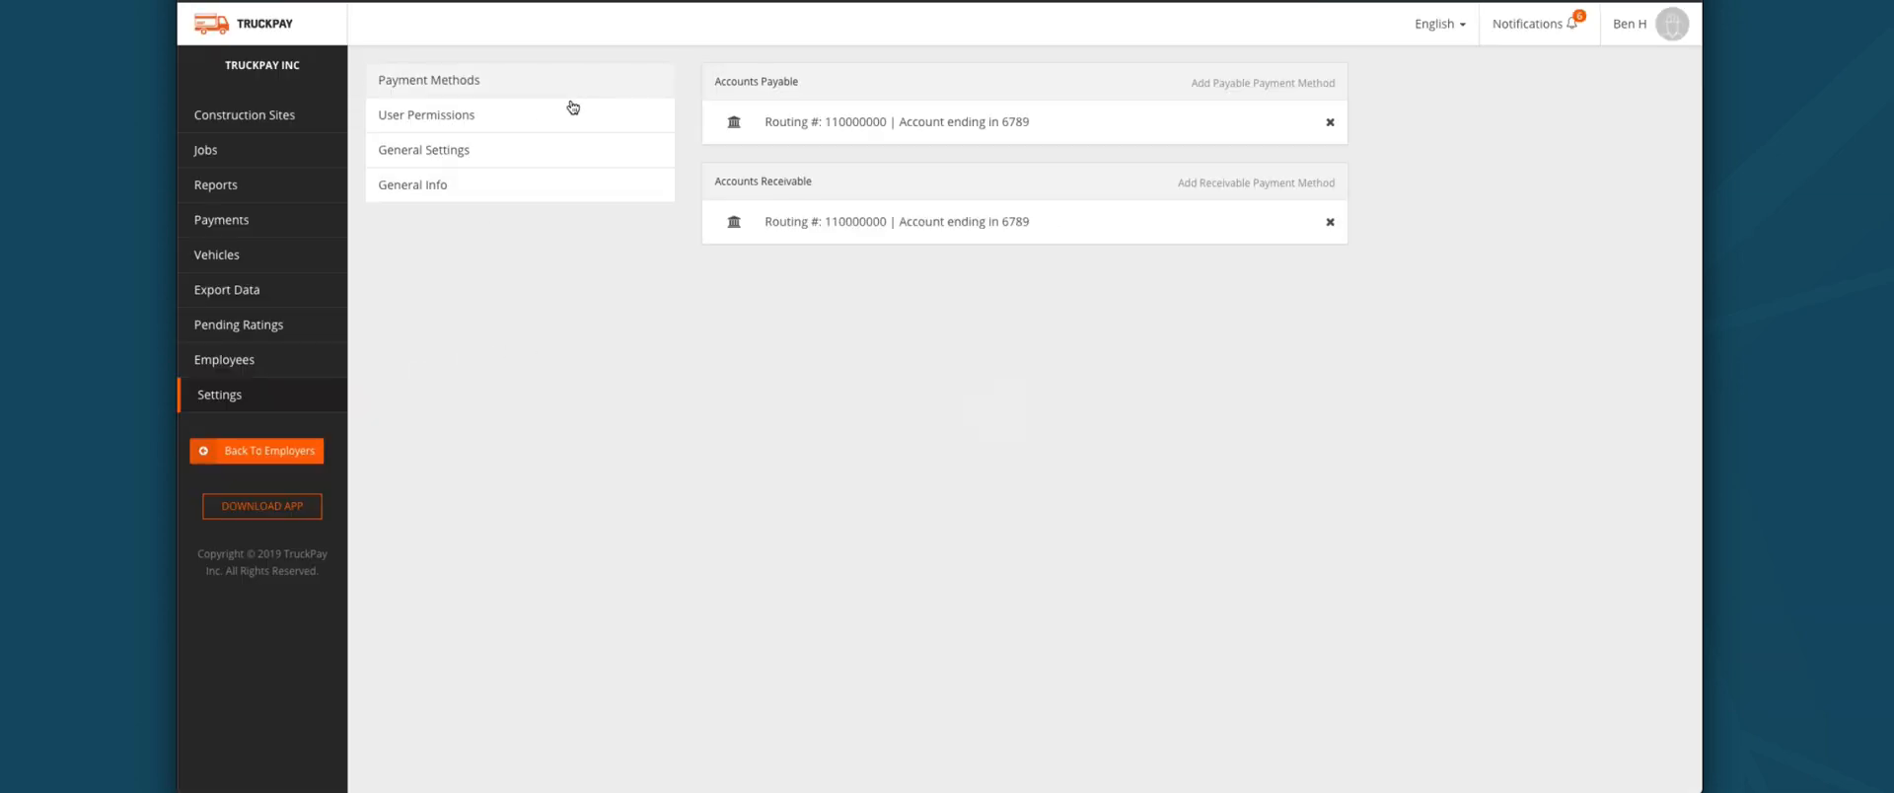
pyautogui.click(1217, 83)
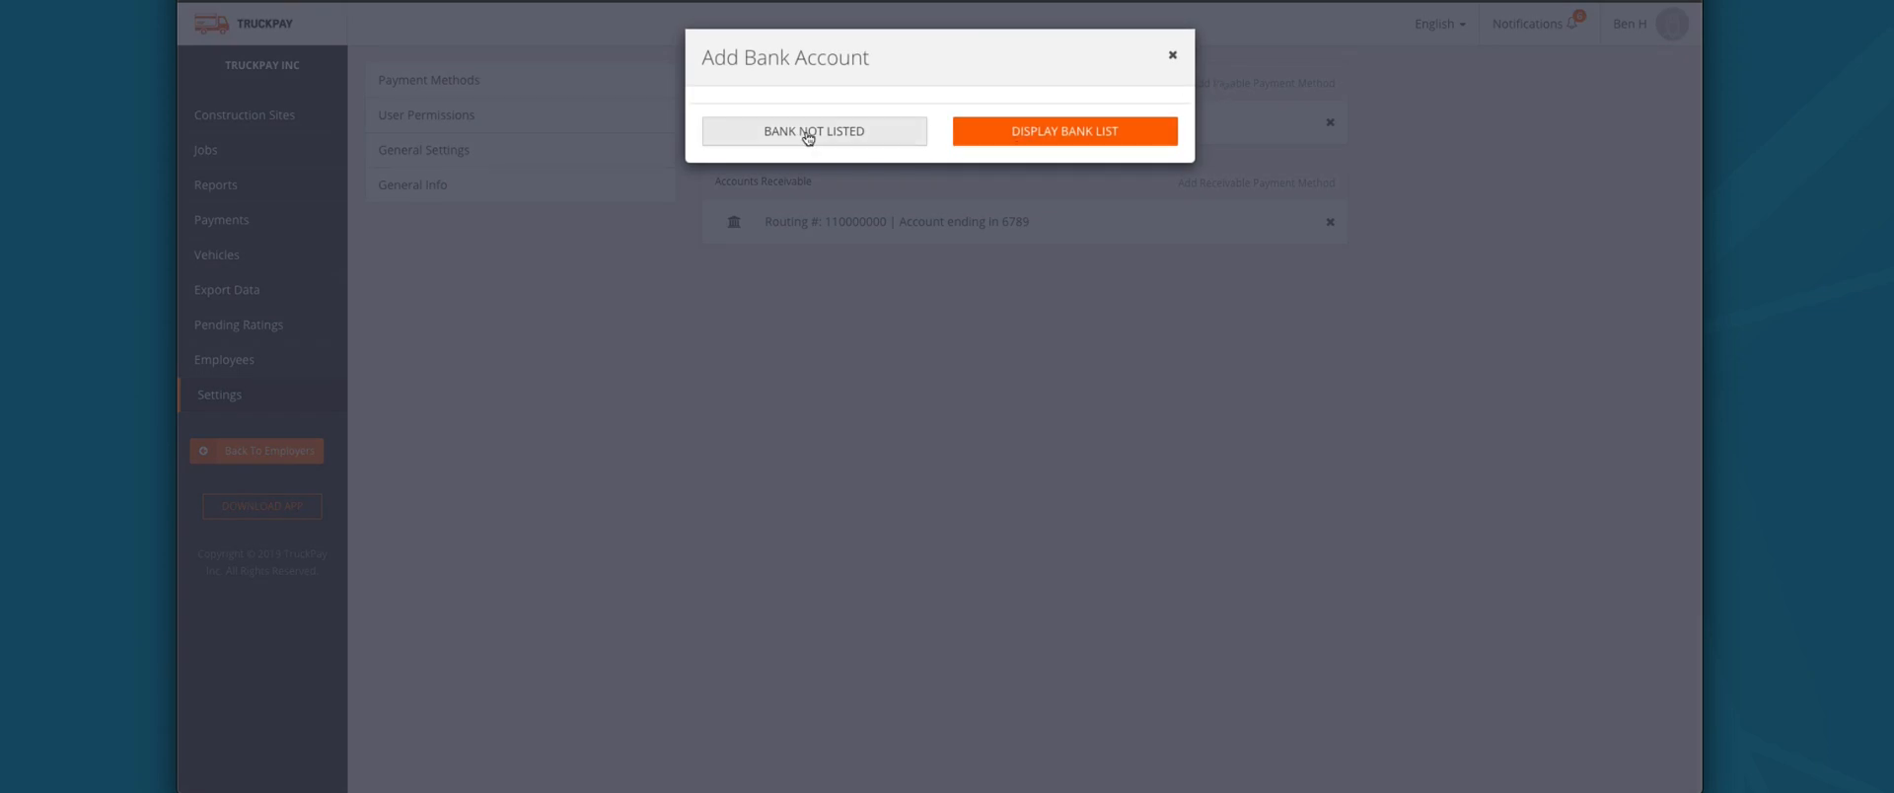
pyautogui.click(850, 138)
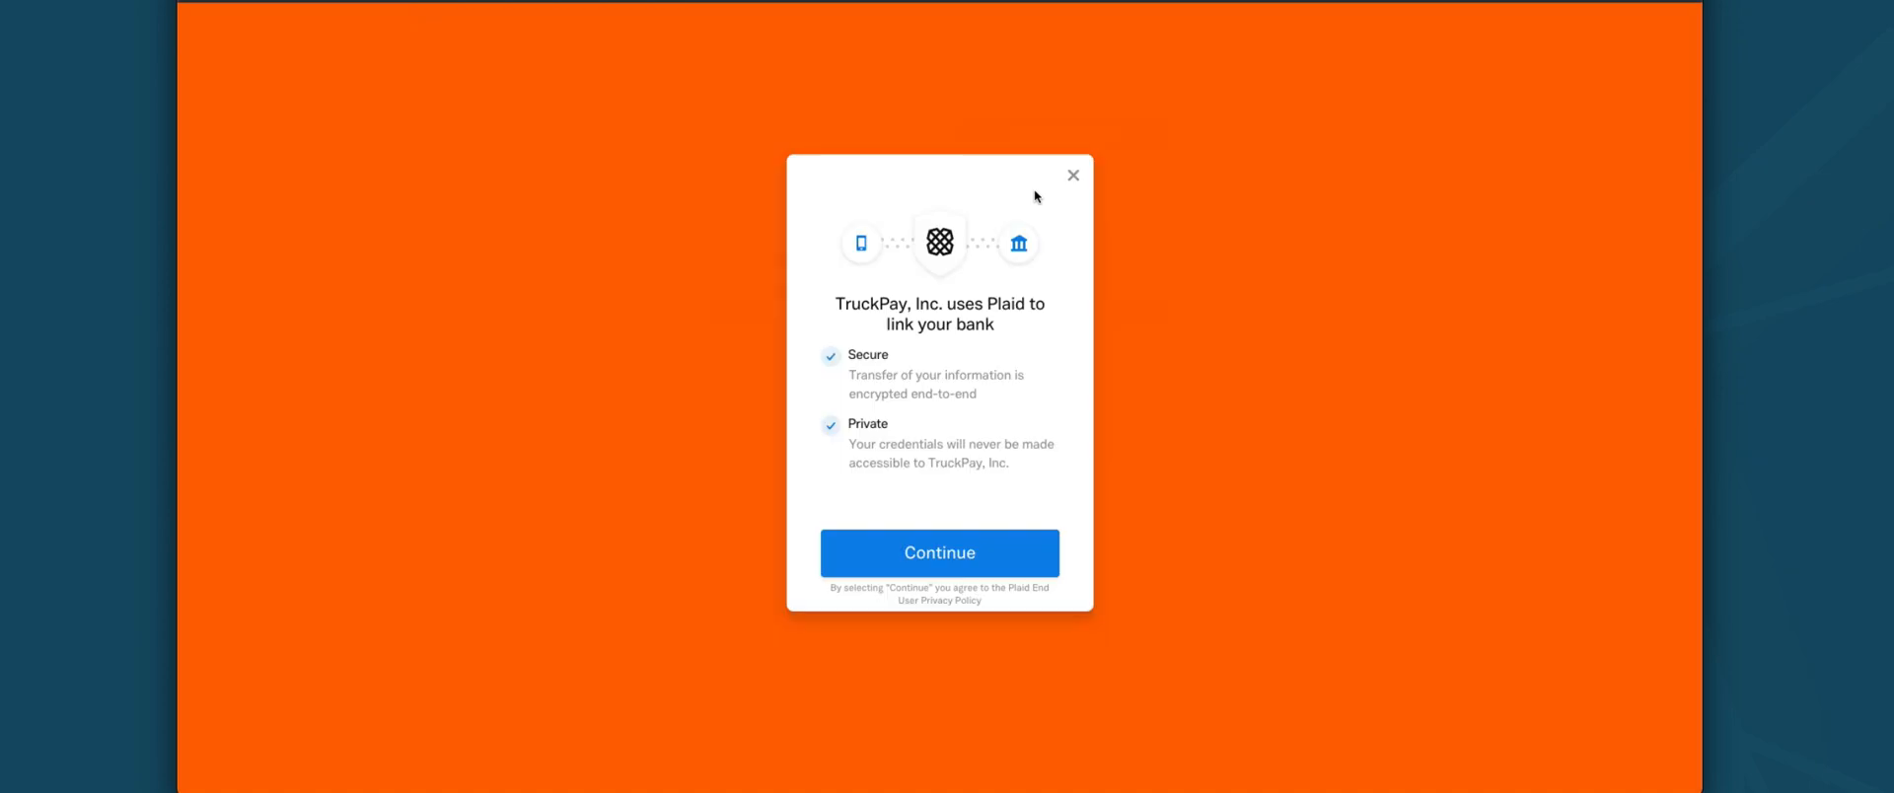
pyautogui.click(954, 570)
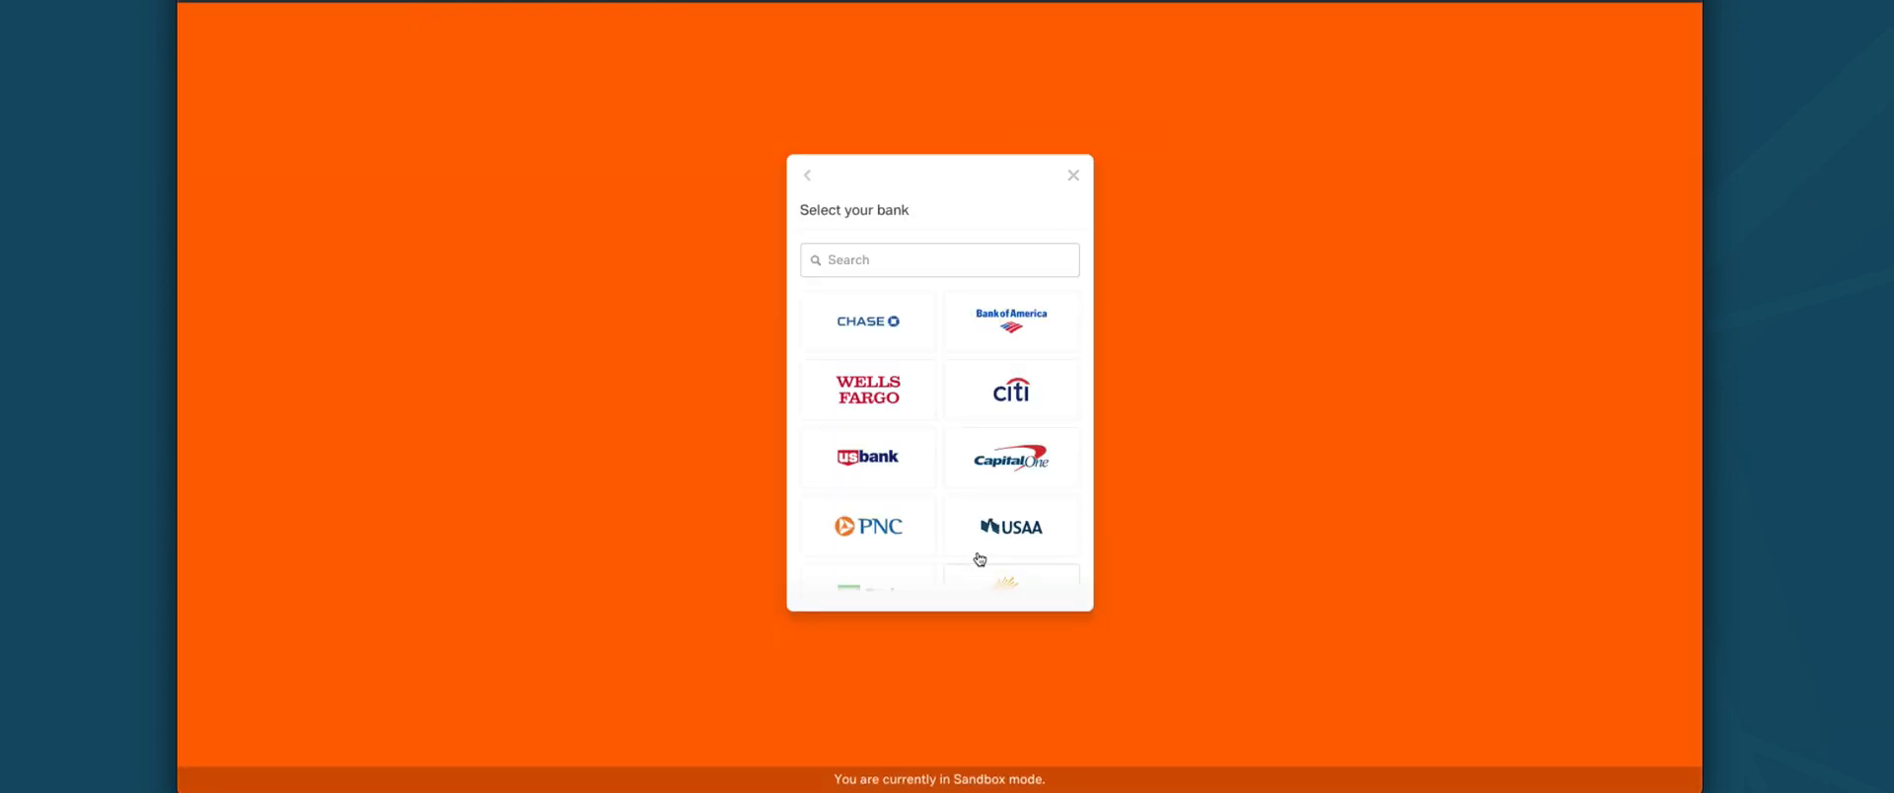
pyautogui.scroll(-3, 927, 432)
pyautogui.scroll(-1, 928, 435)
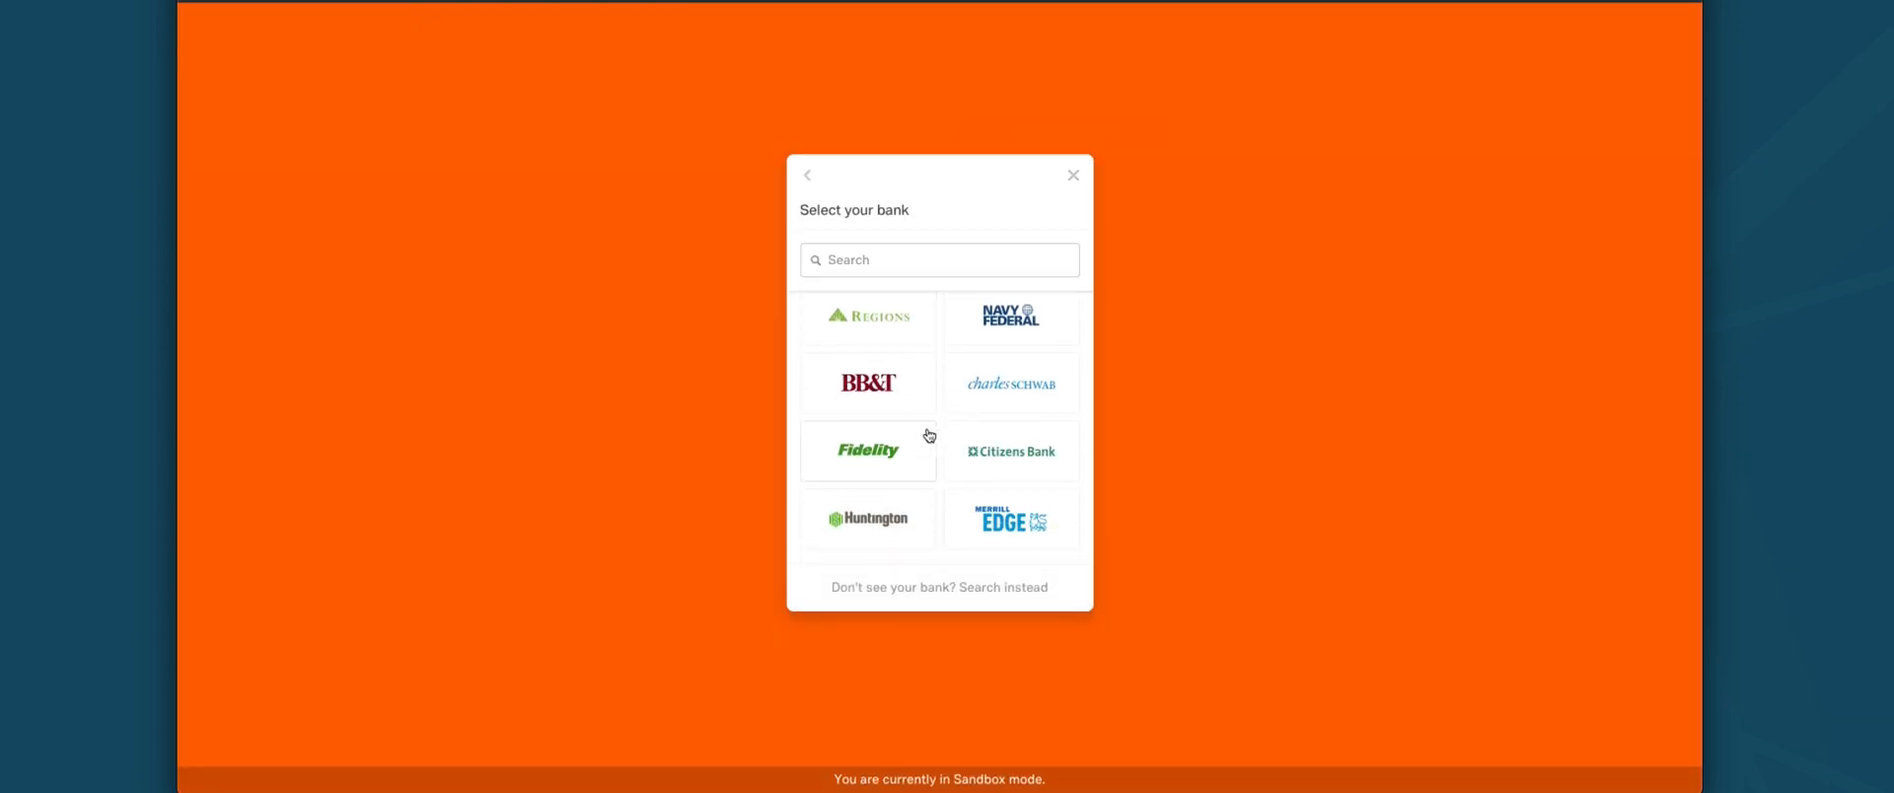
pyautogui.click(991, 587)
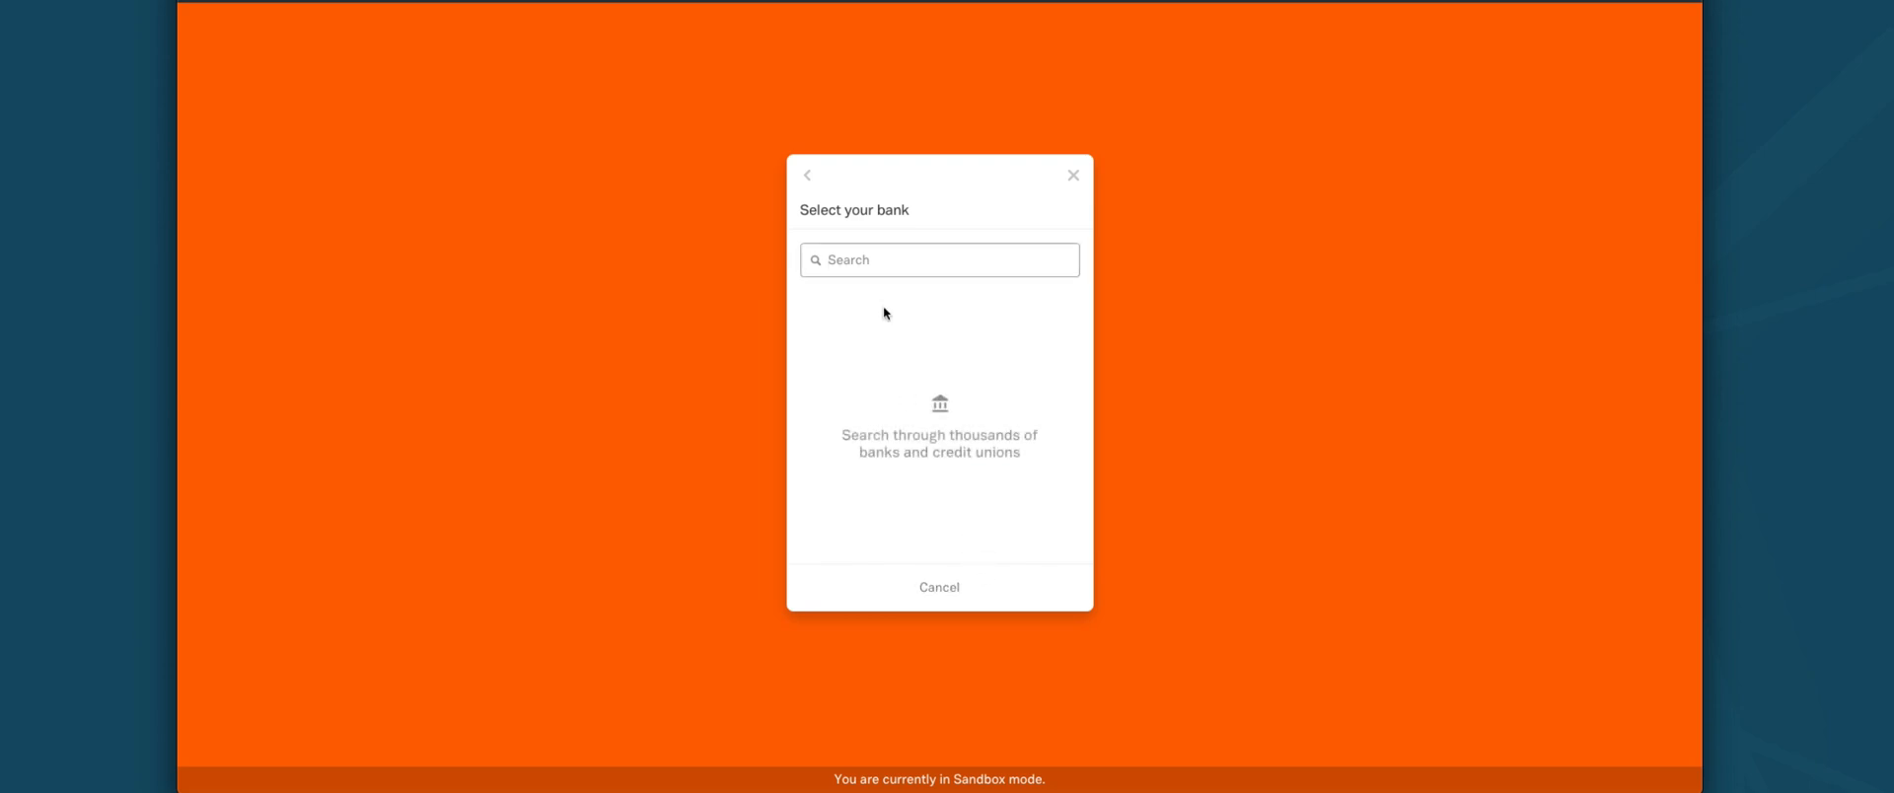
pyautogui.write('texas')
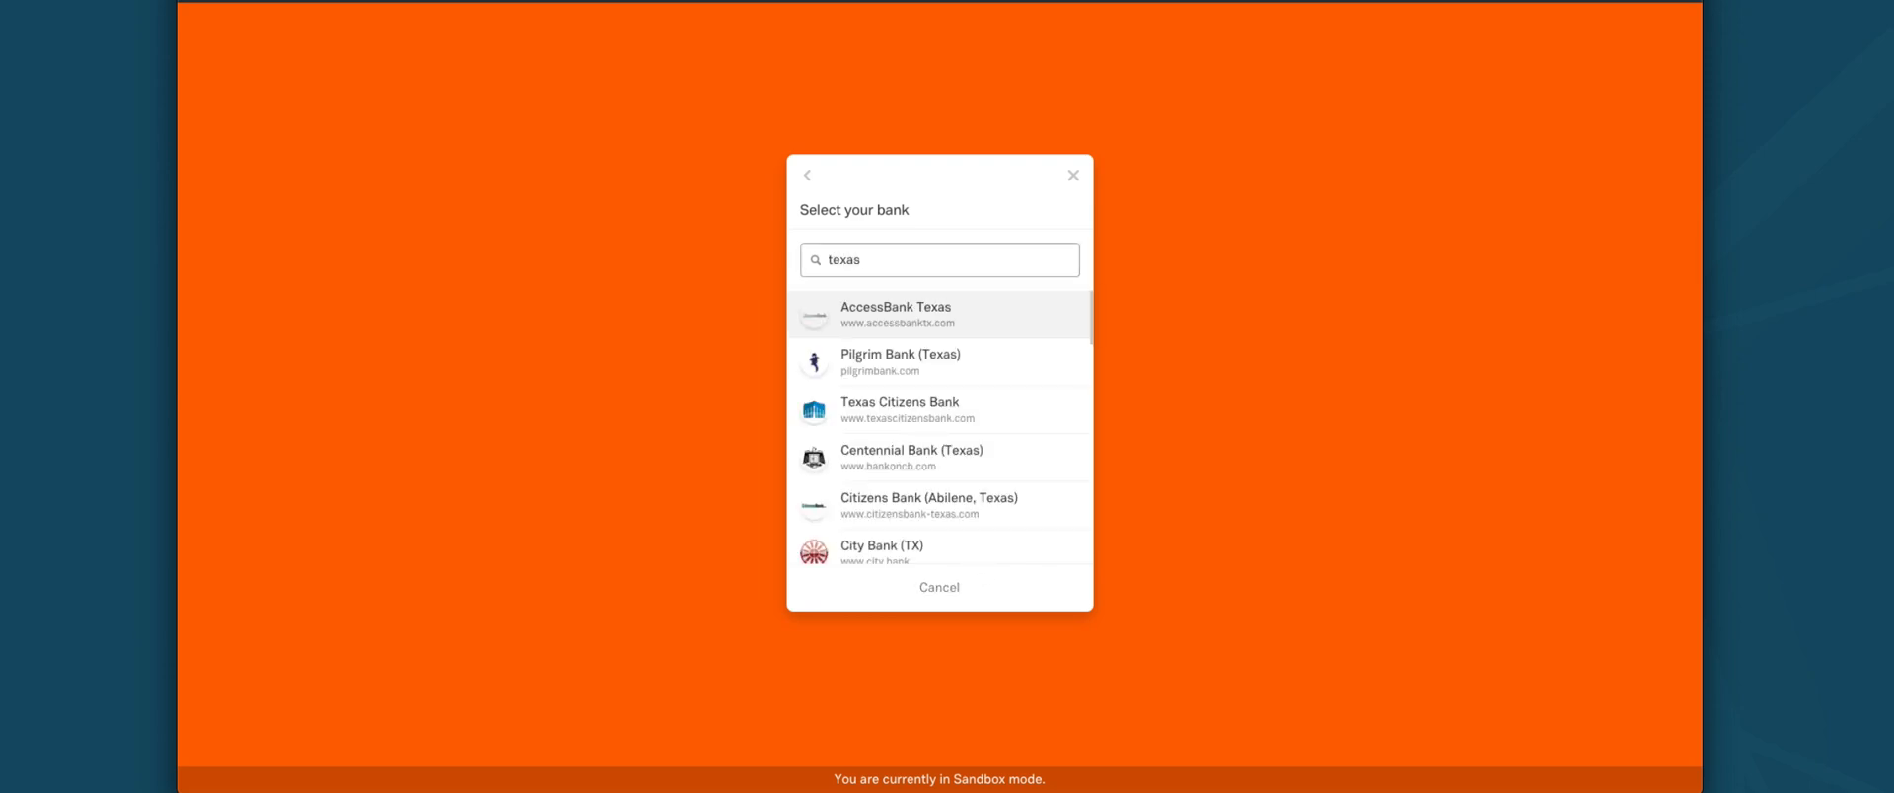
pyautogui.scroll(-10, 922, 356)
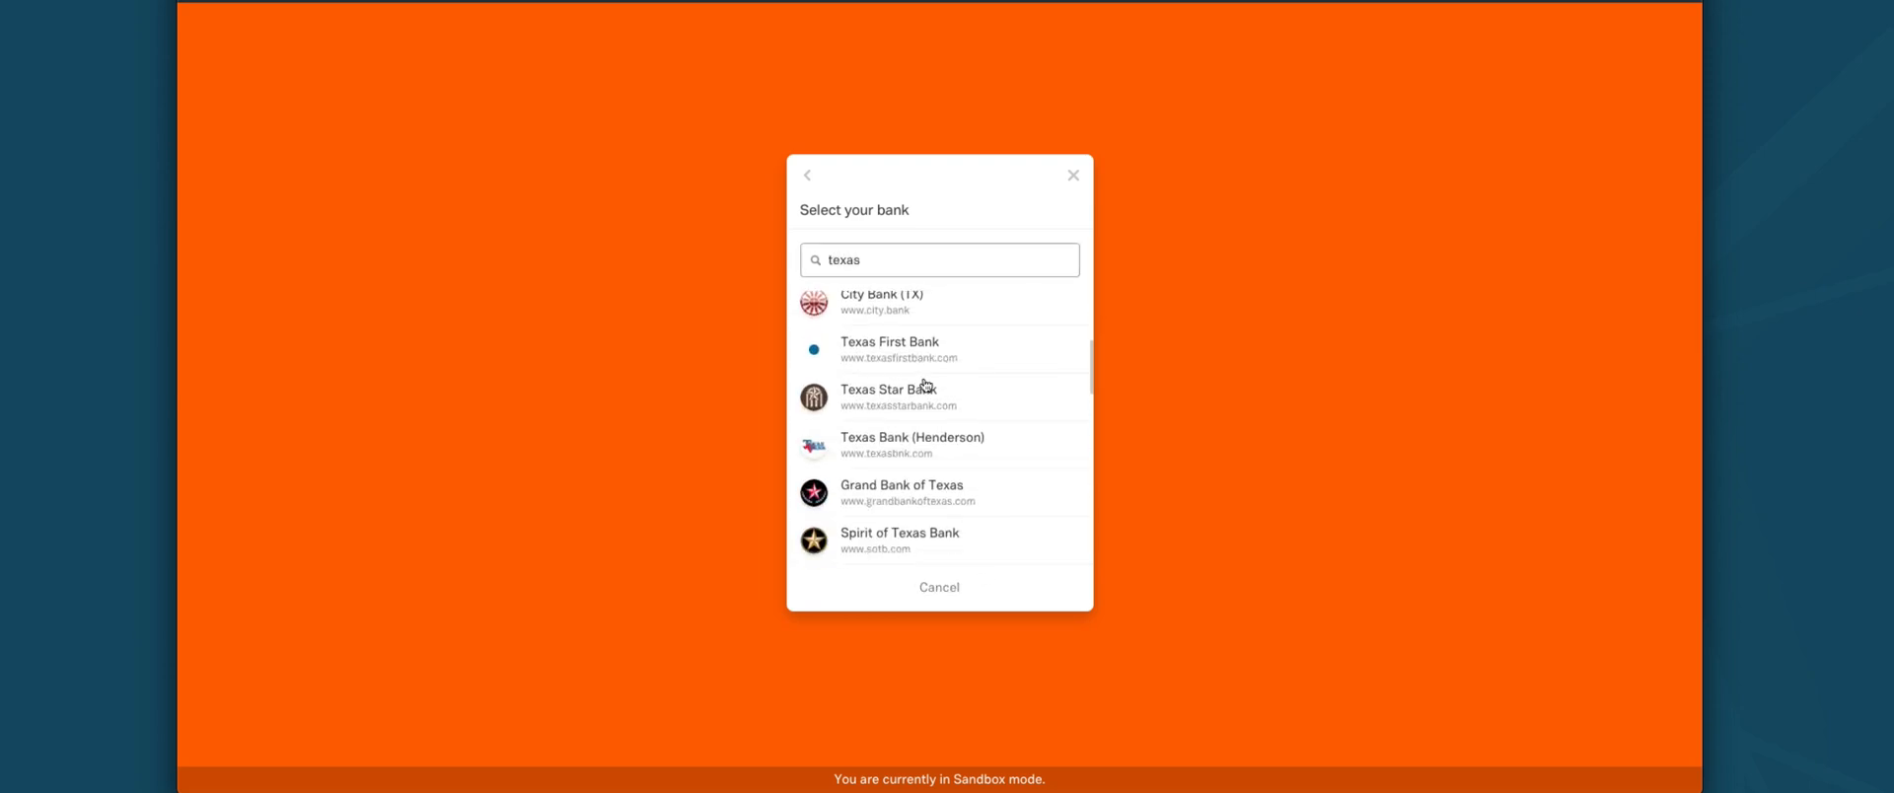
pyautogui.click(946, 589)
pyautogui.click(1078, 178)
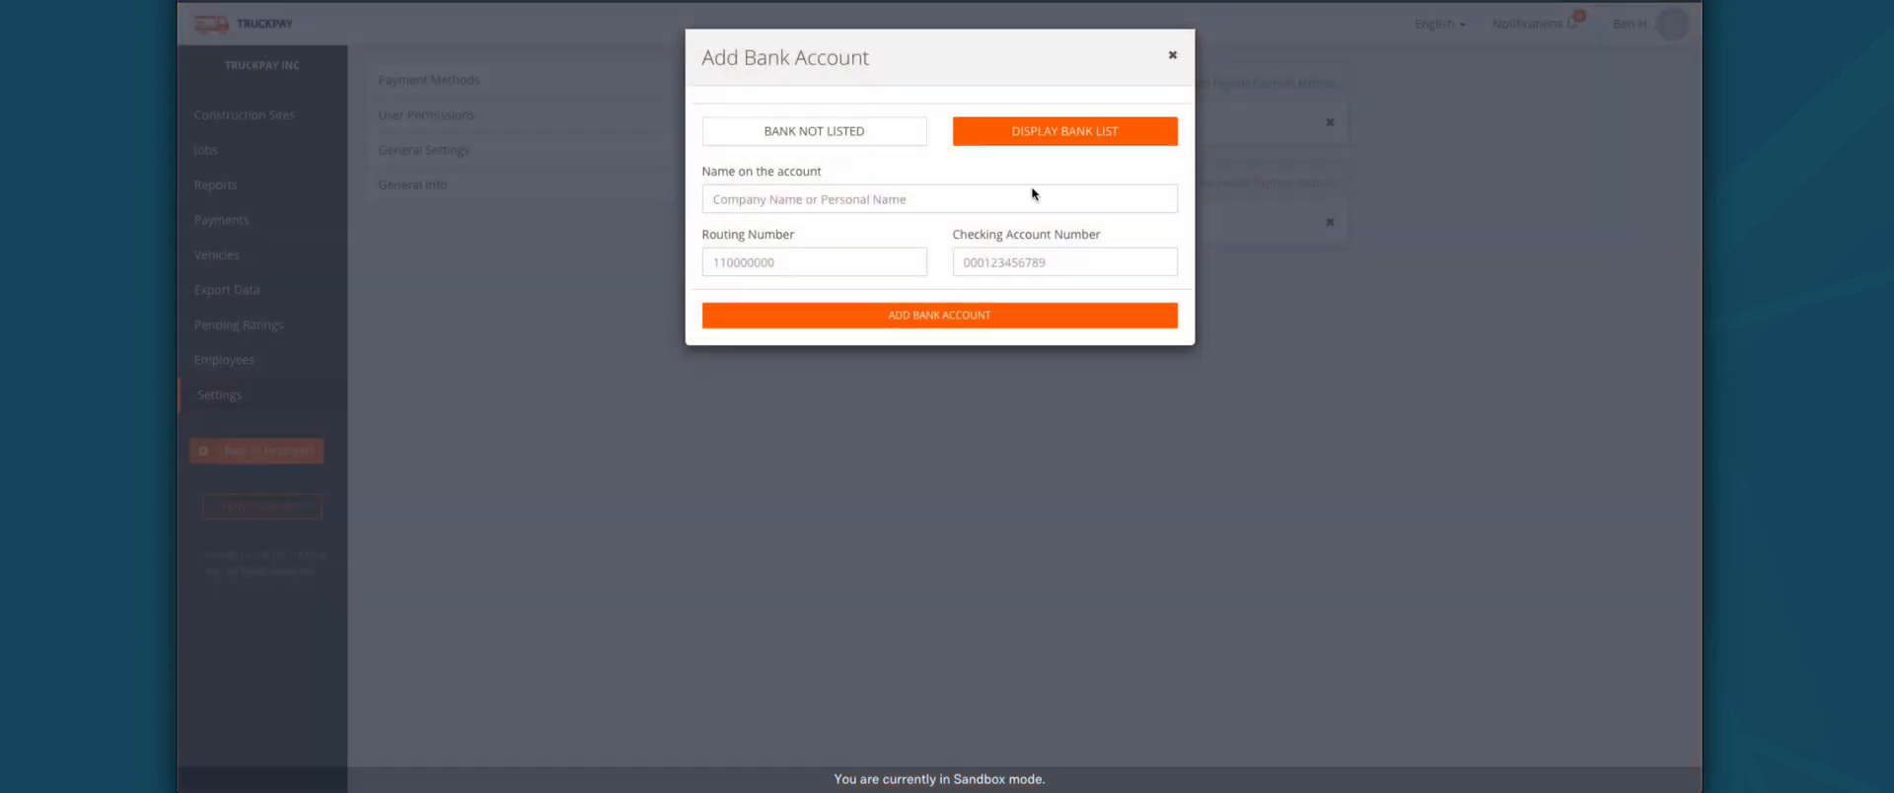
pyautogui.click(840, 209)
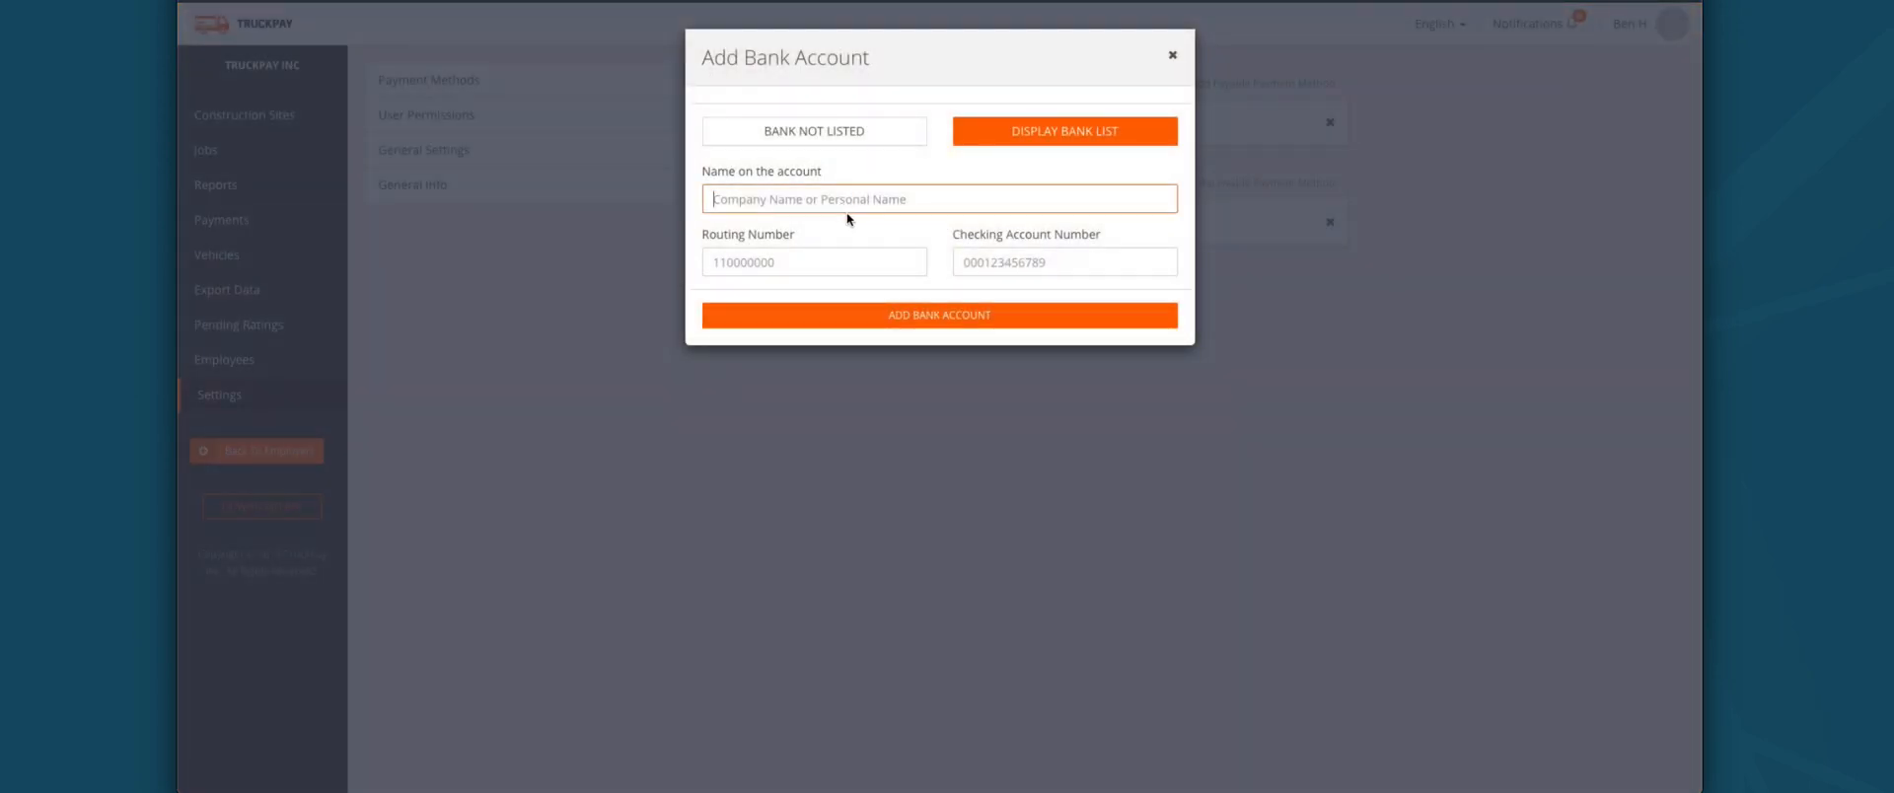
pyautogui.click(817, 252)
pyautogui.click(1081, 263)
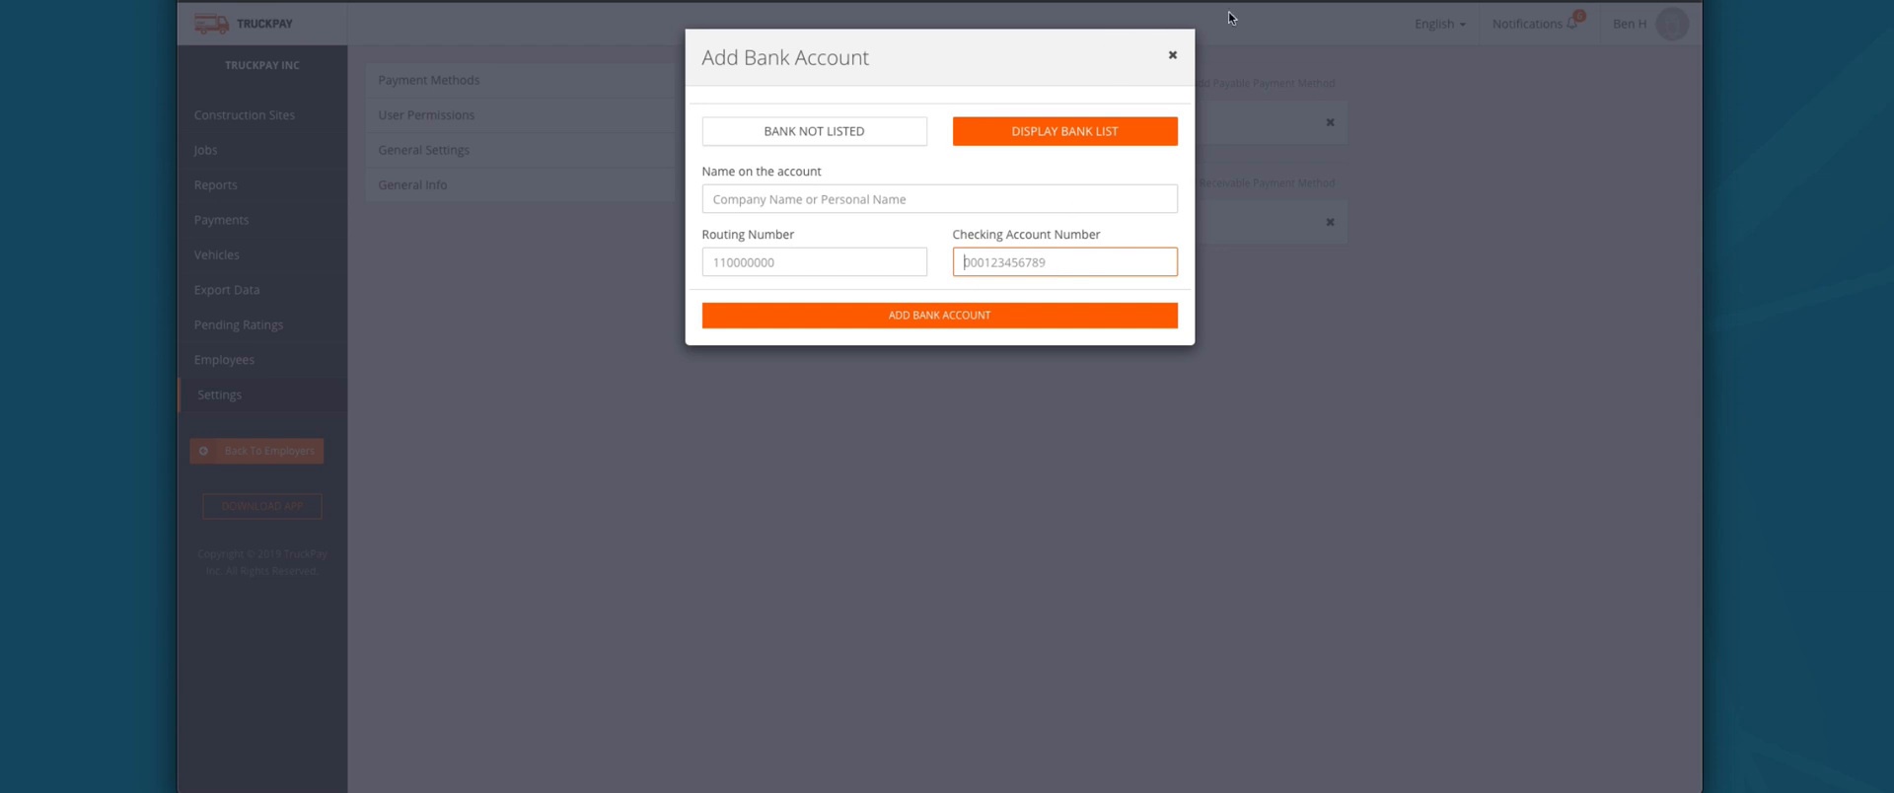
pyautogui.click(1176, 56)
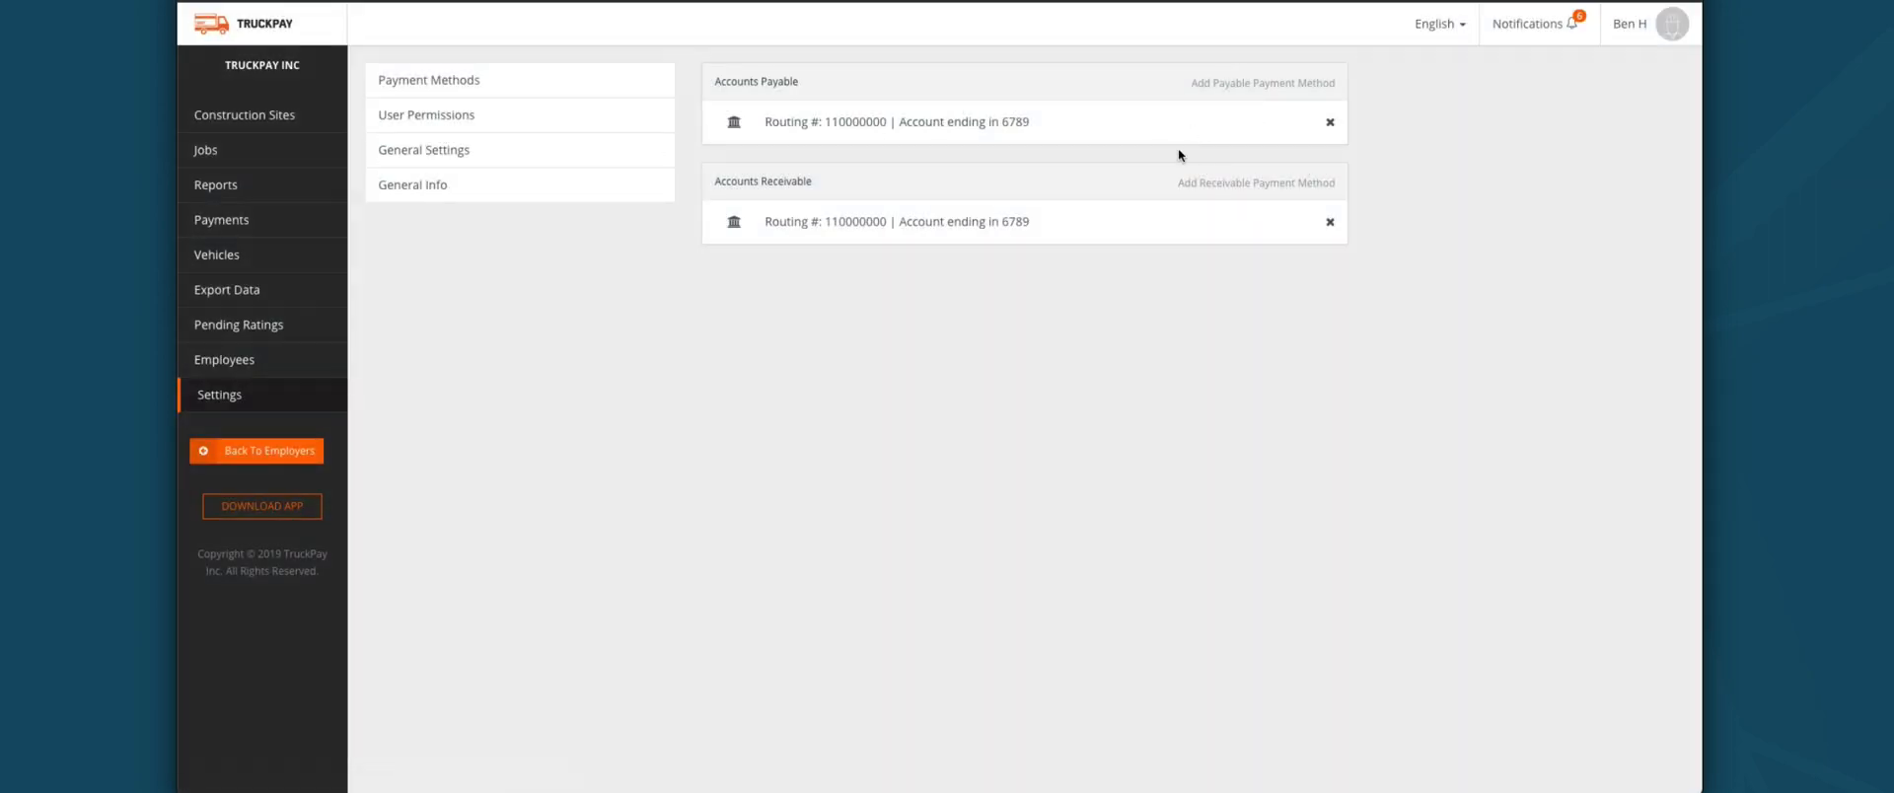
# Step: Browse User Permissions, General Settings and General Info, then return to Construction Sites
pyautogui.click(550, 118)
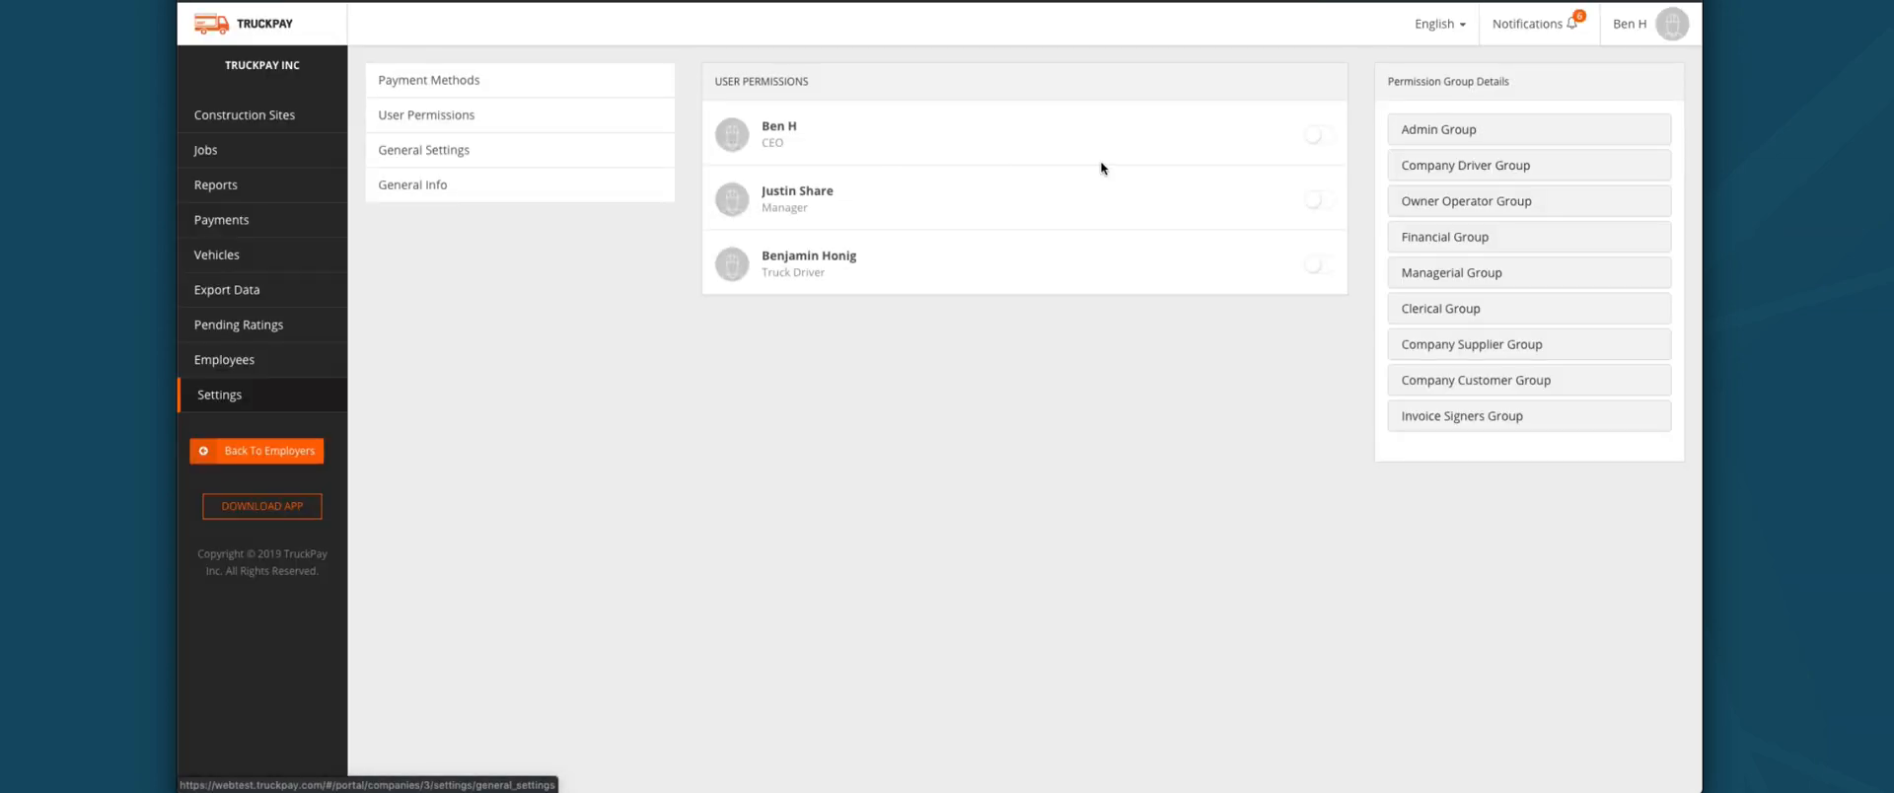
pyautogui.click(460, 152)
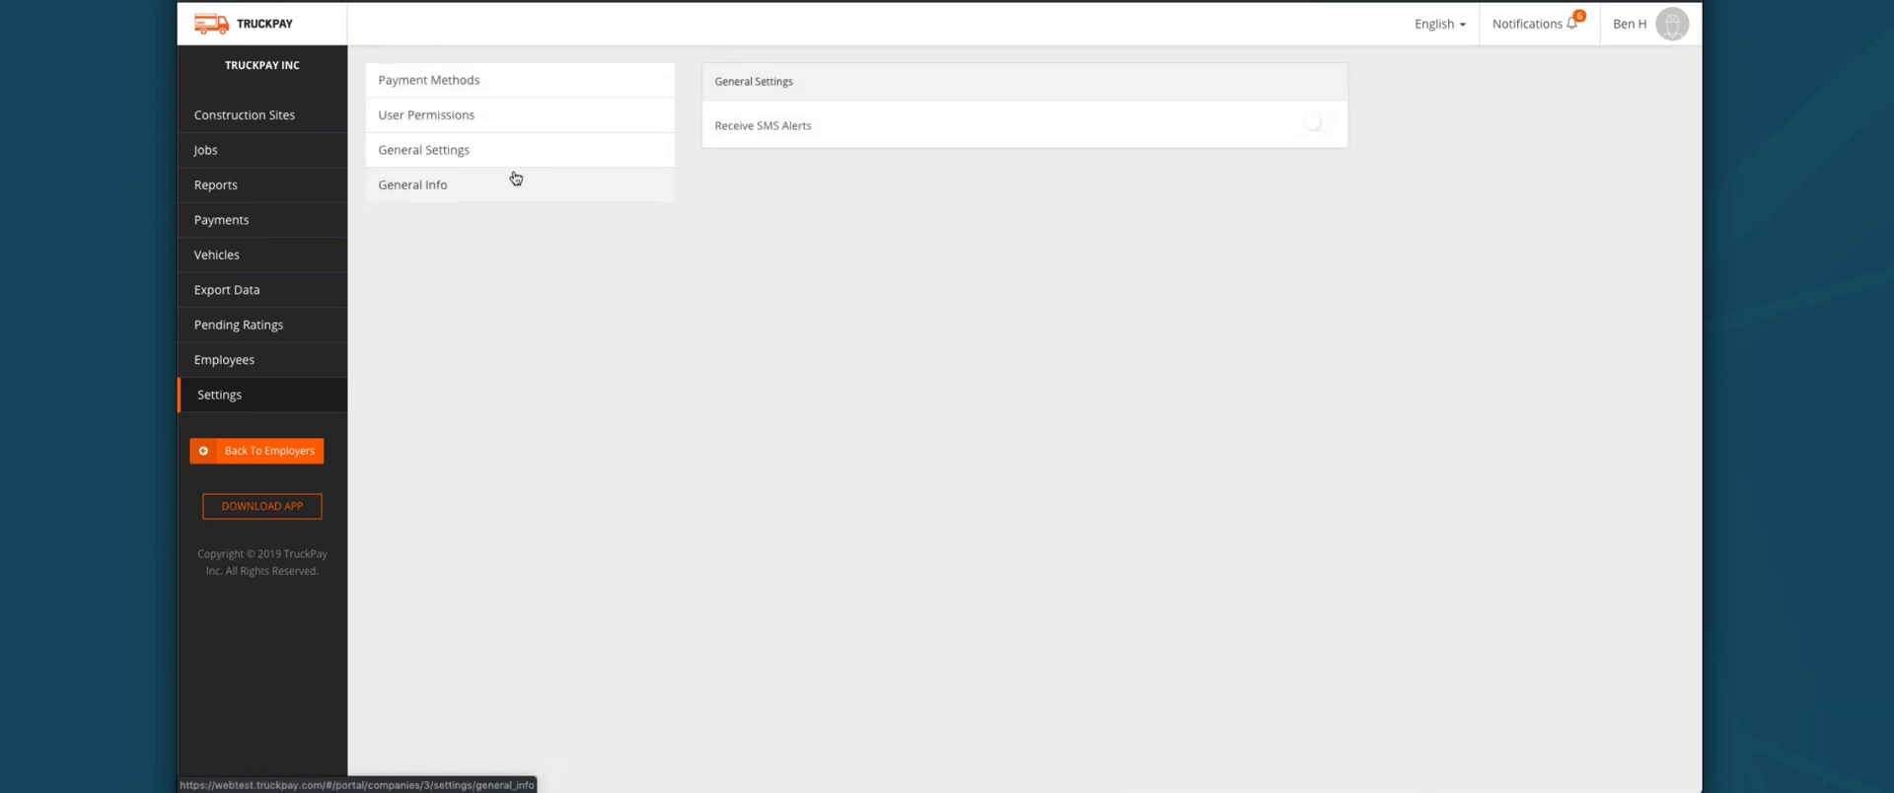
pyautogui.click(497, 183)
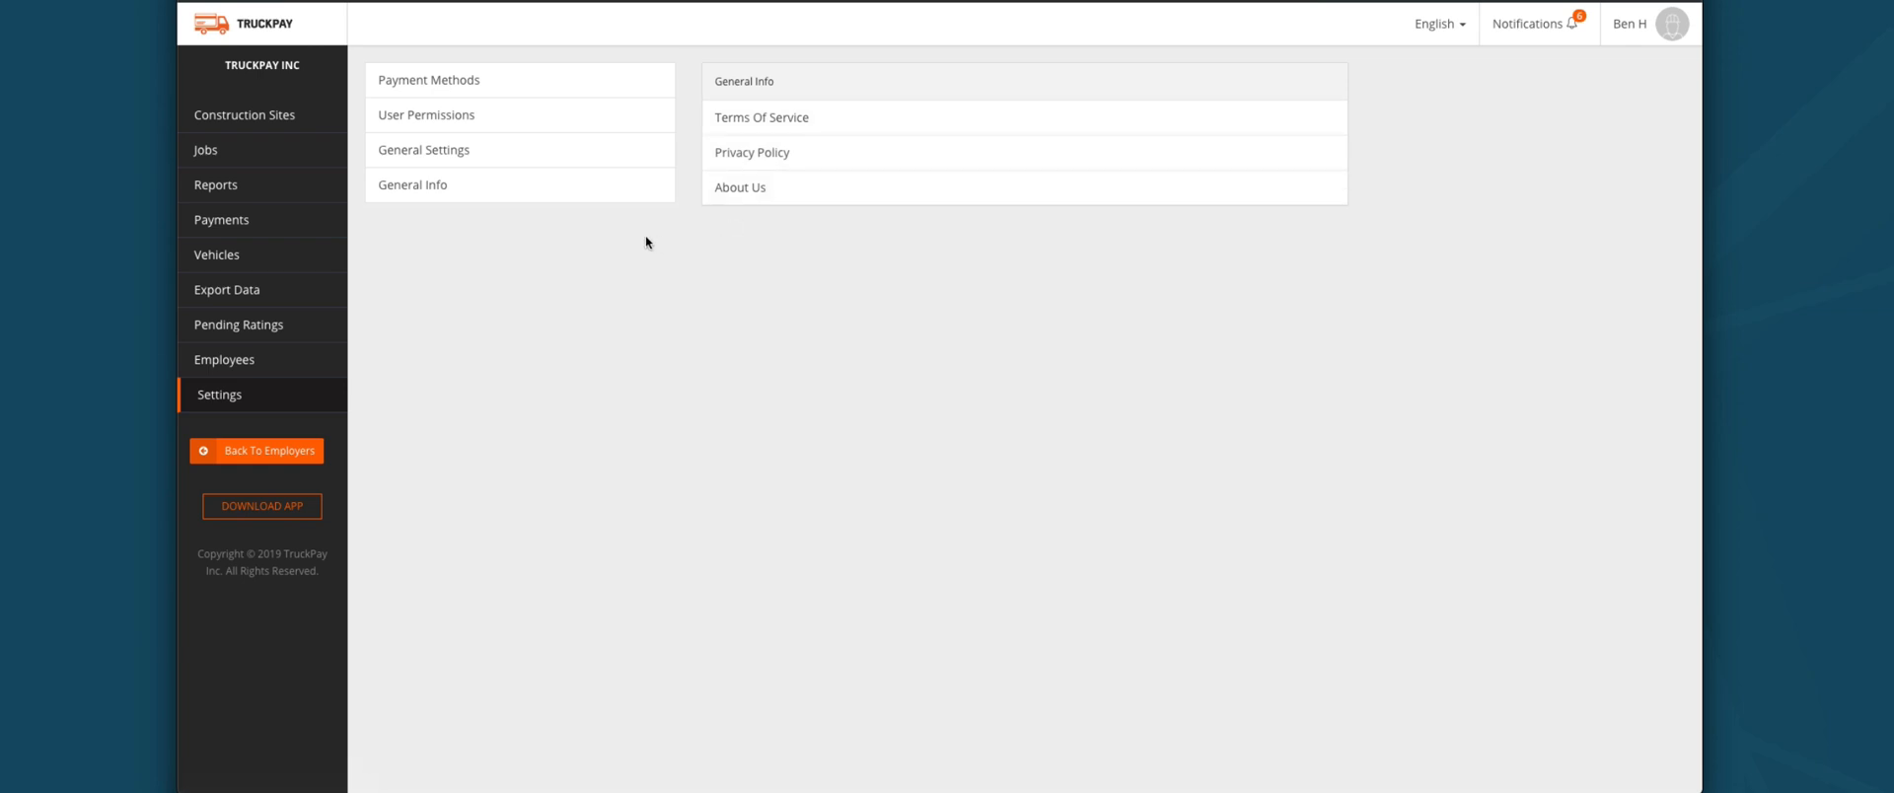
pyautogui.click(250, 116)
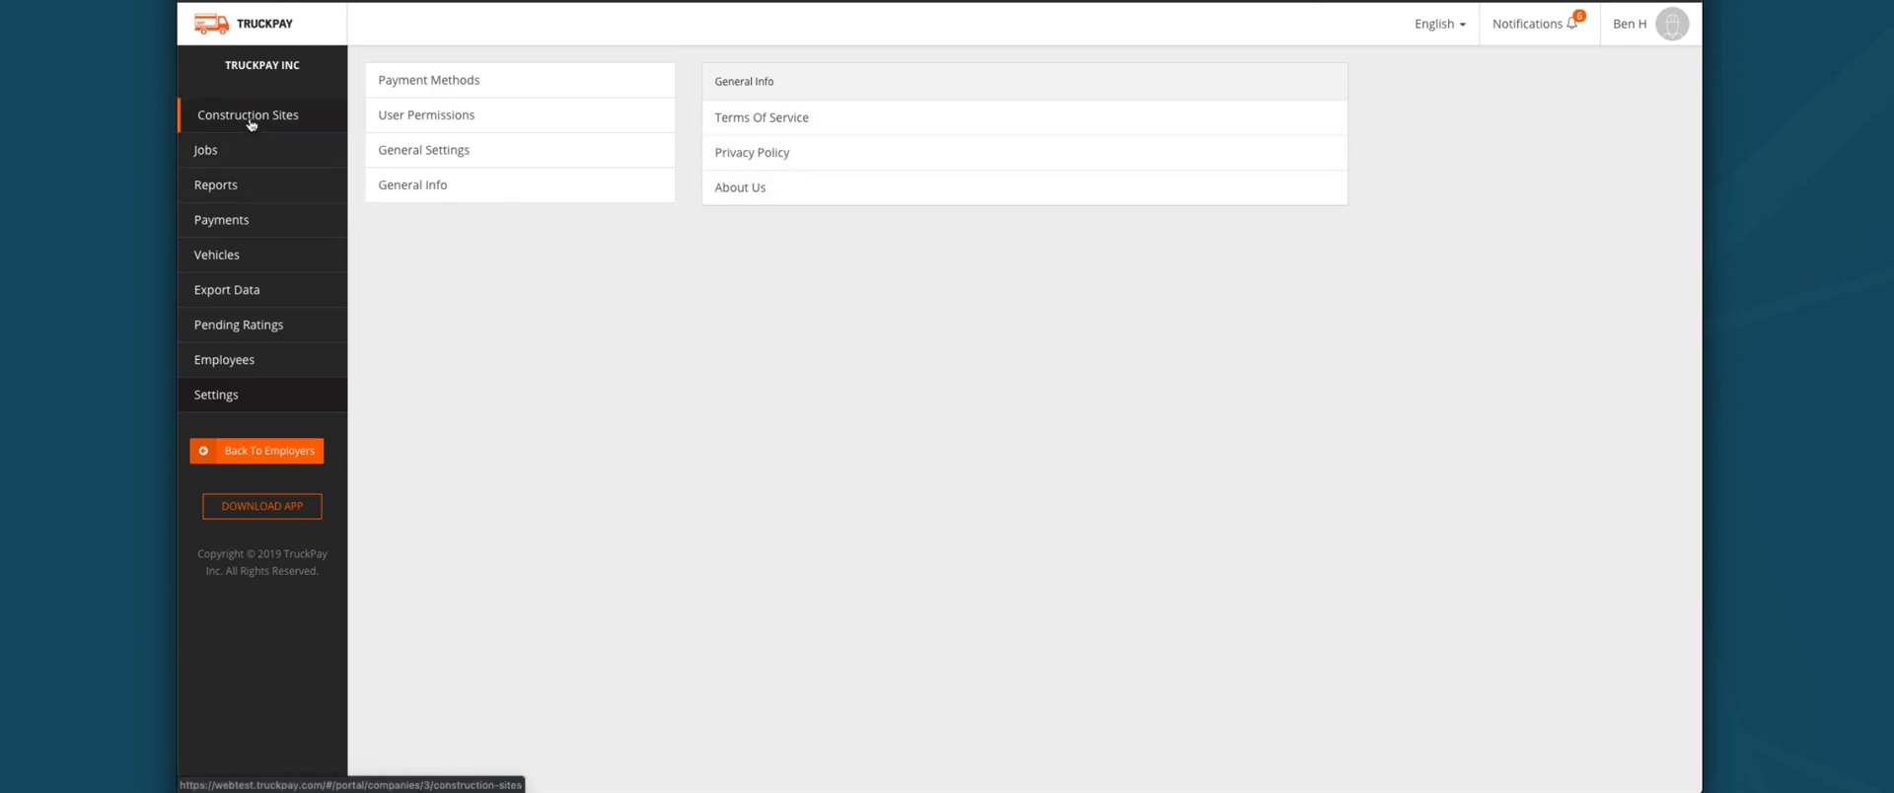